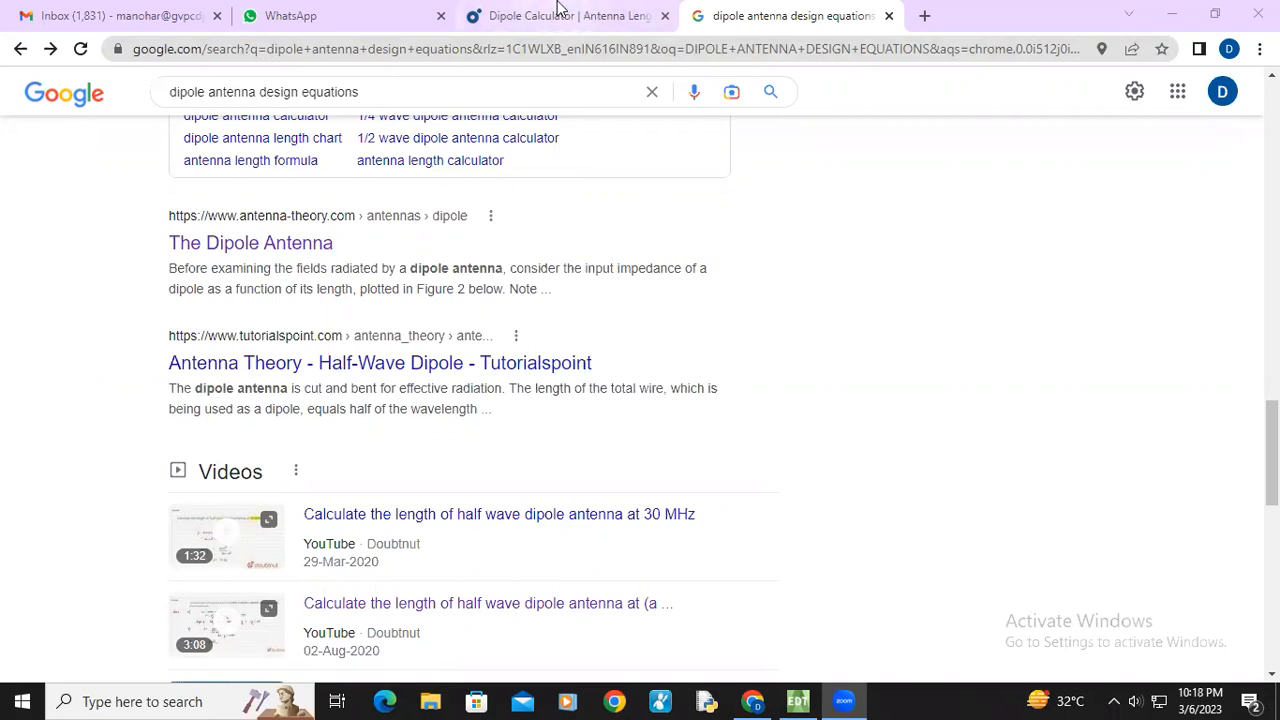
Review the Omni dipole calculator's antenna length, leg length and wavelength results for a frequency of 3 GHz
click(558, 14)
scroll(272, 148, down, 2)
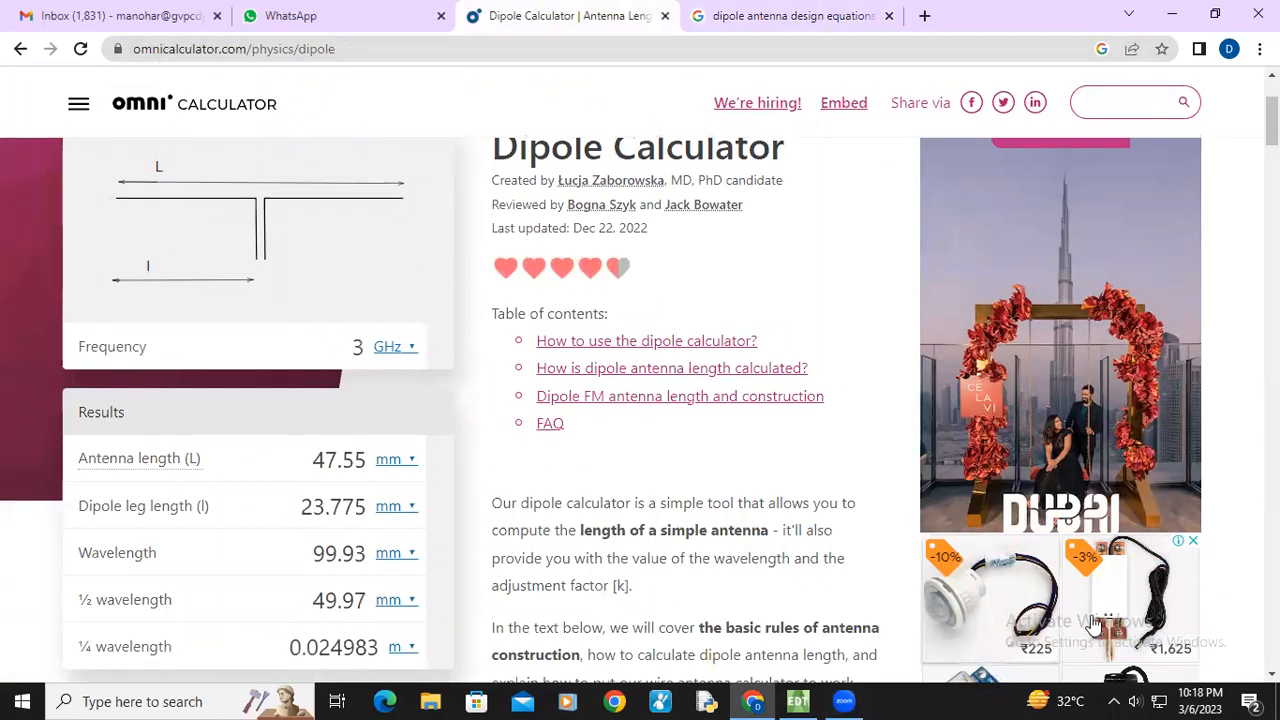
click(971, 661)
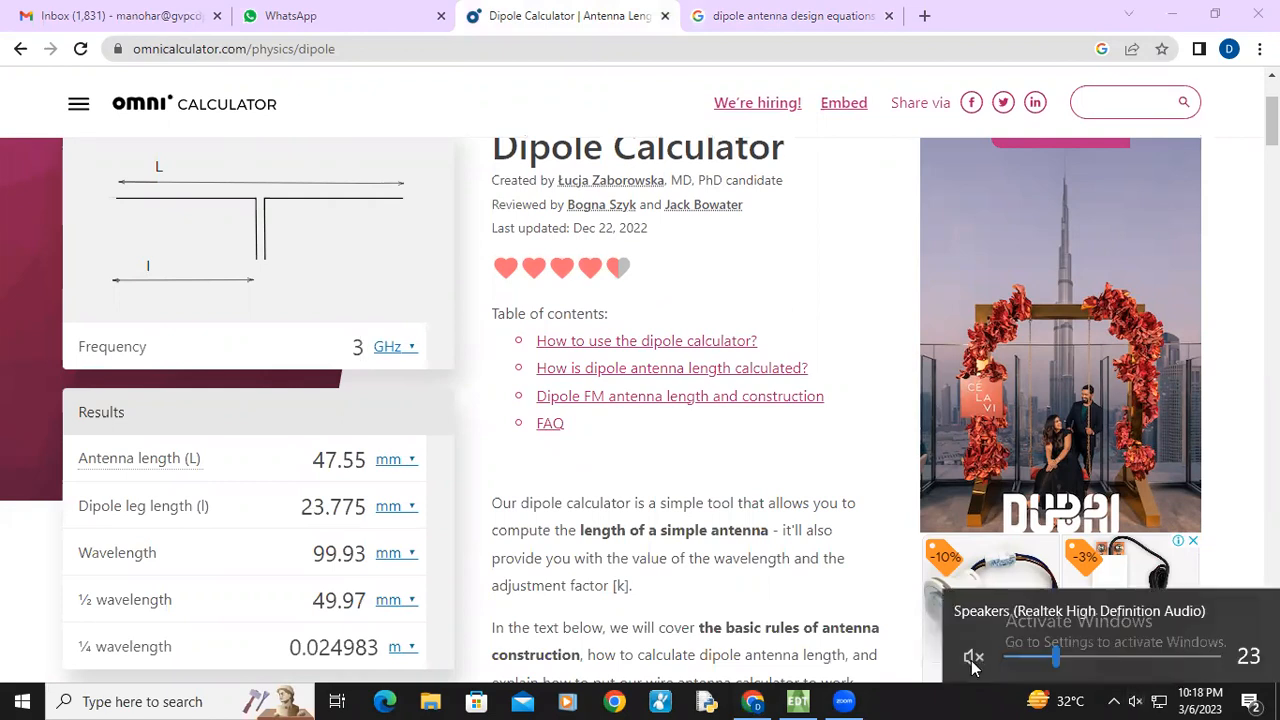
click(471, 438)
scroll(336, 468, down, 1)
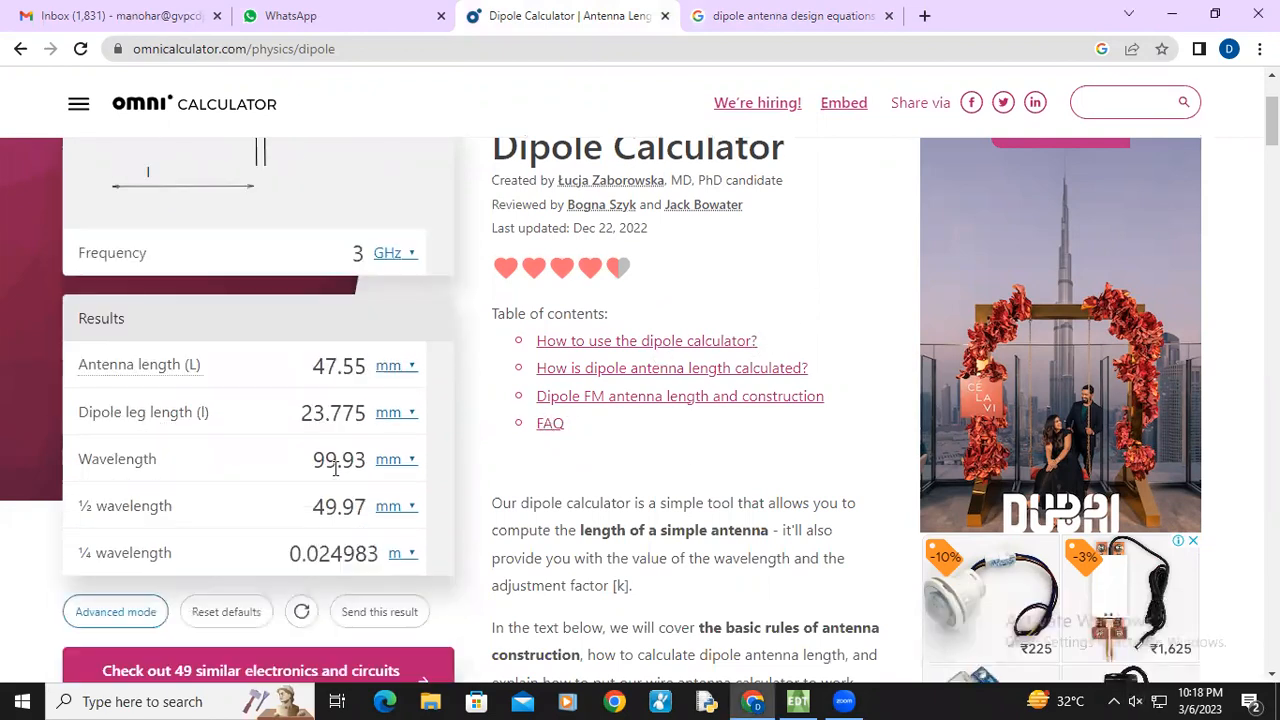
scroll(250, 362, up, 1)
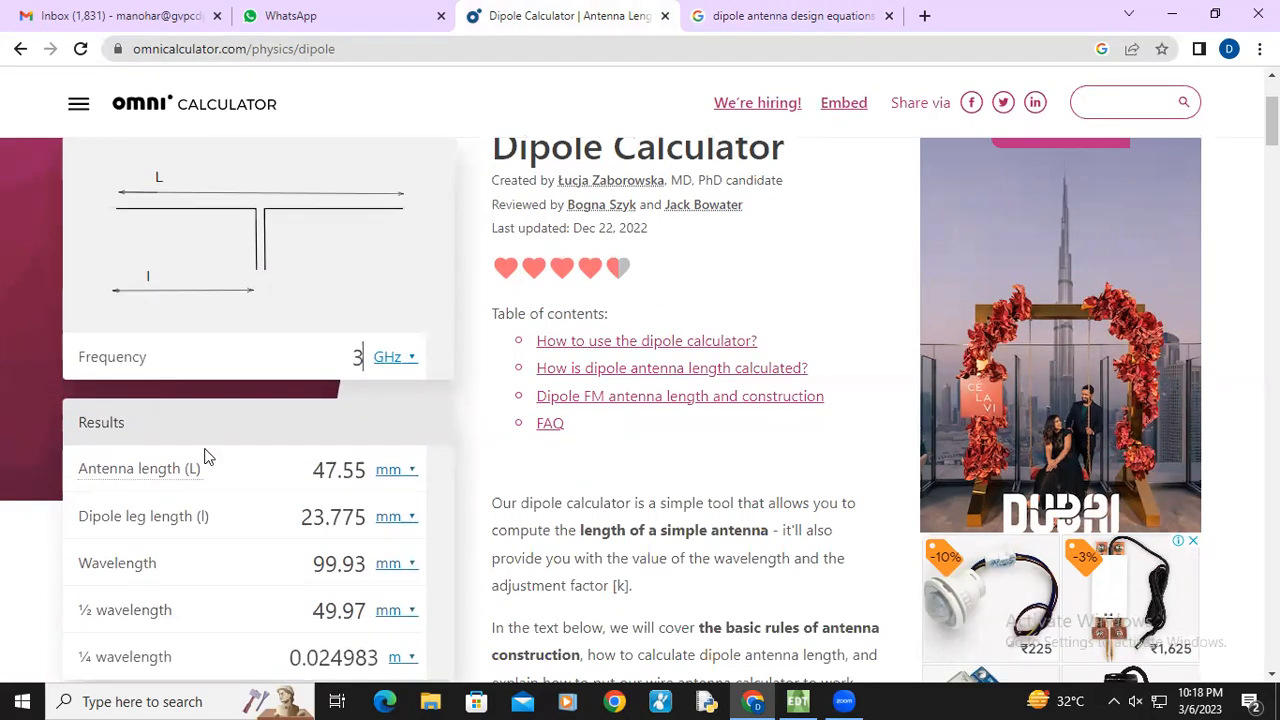
scroll(206, 451, down, 1)
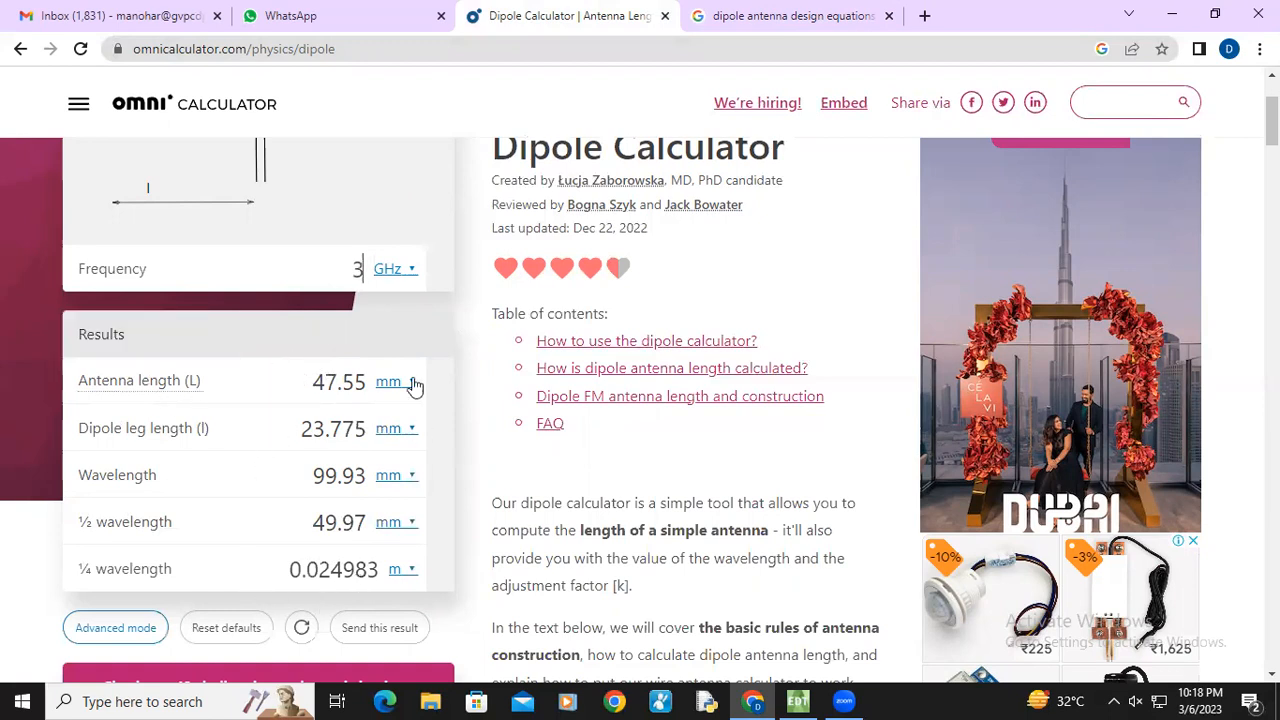
scroll(269, 453, up, 1)
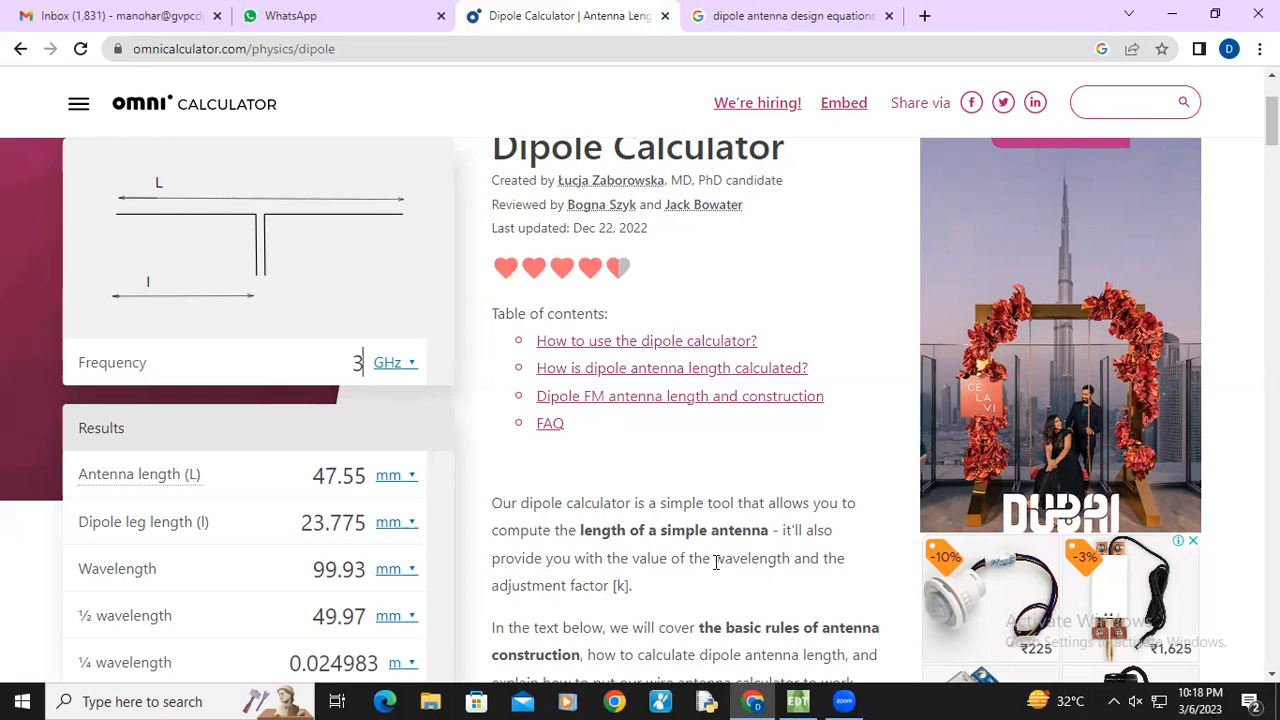
Switch to ANSYS Electronics Desktop and examine the gap between the dipole arms and the port sheet at the origin
click(798, 700)
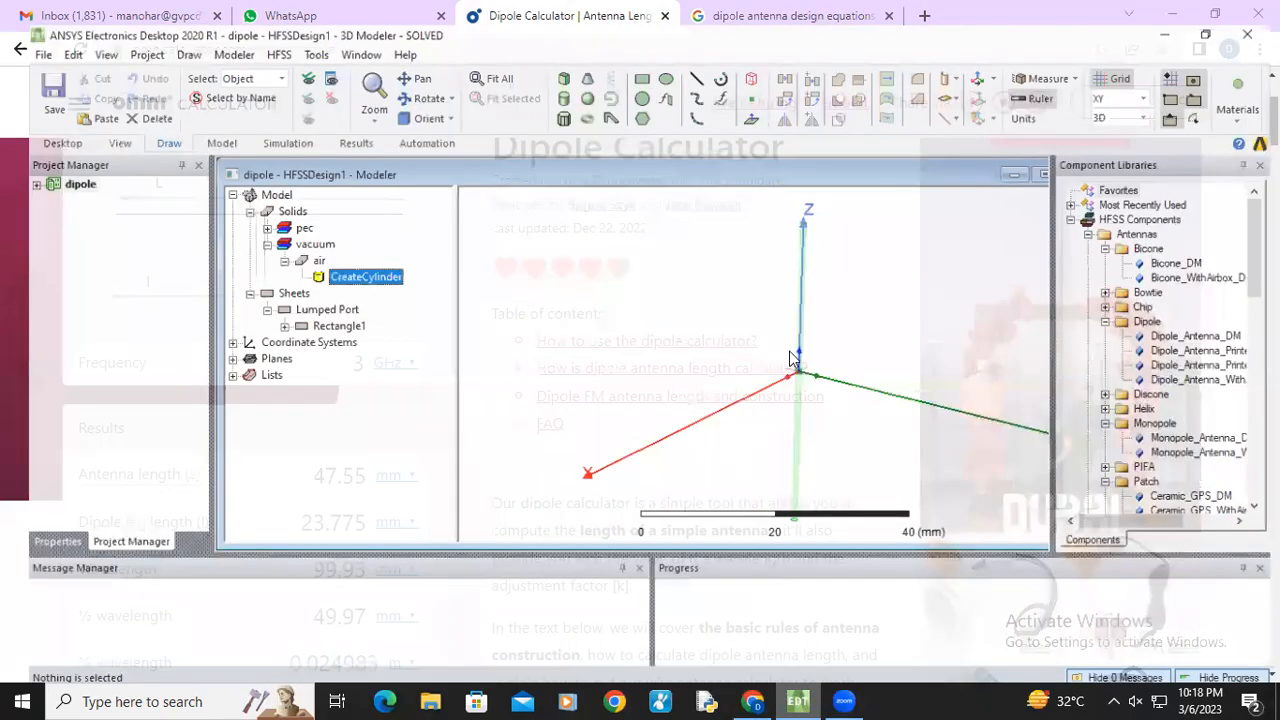
scroll(826, 372, up, 4)
scroll(788, 347, down, 2)
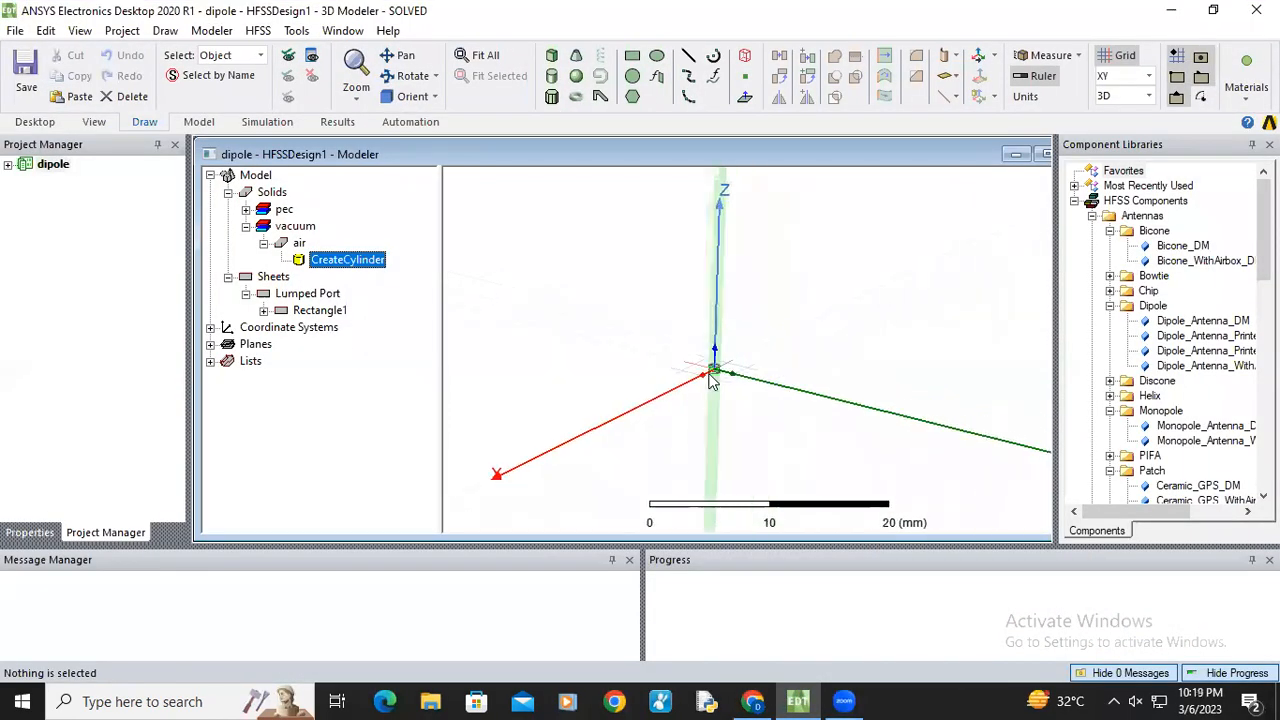
scroll(712, 378, down, 2)
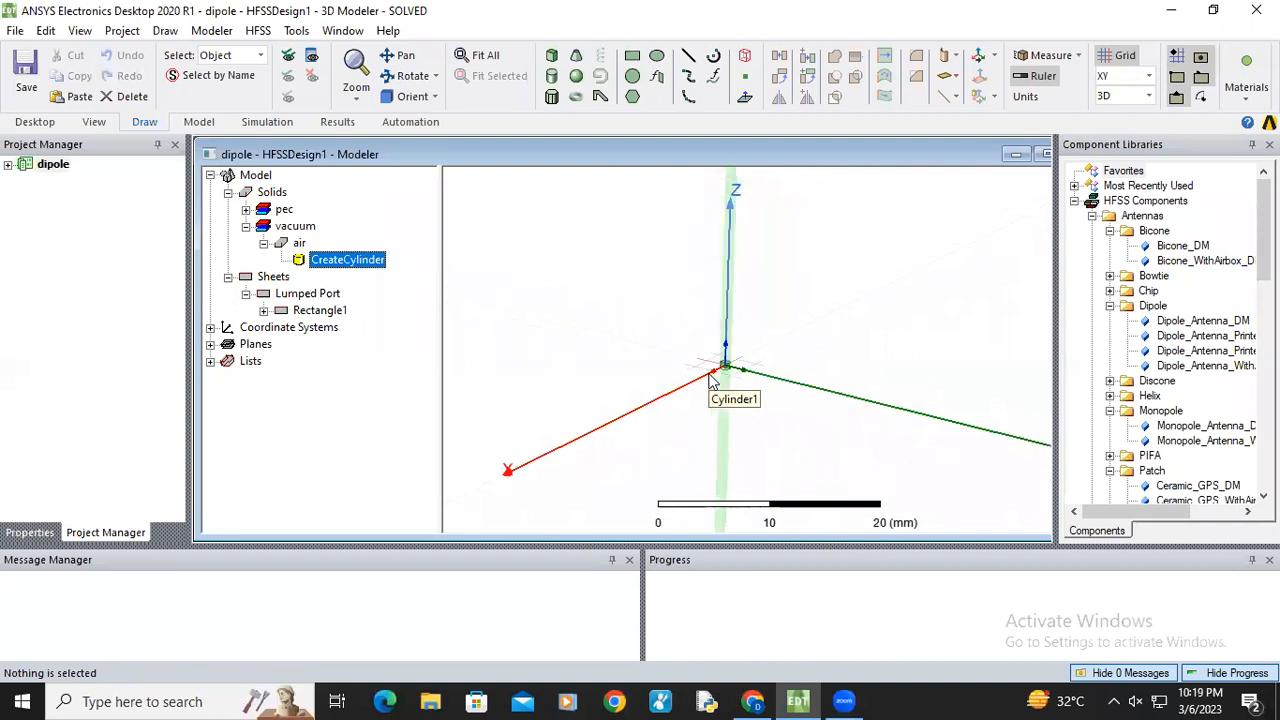
click(412, 76)
drag(762, 298, 758, 347)
scroll(758, 347, down, 1)
scroll(757, 343, up, 4)
scroll(777, 344, up, 3)
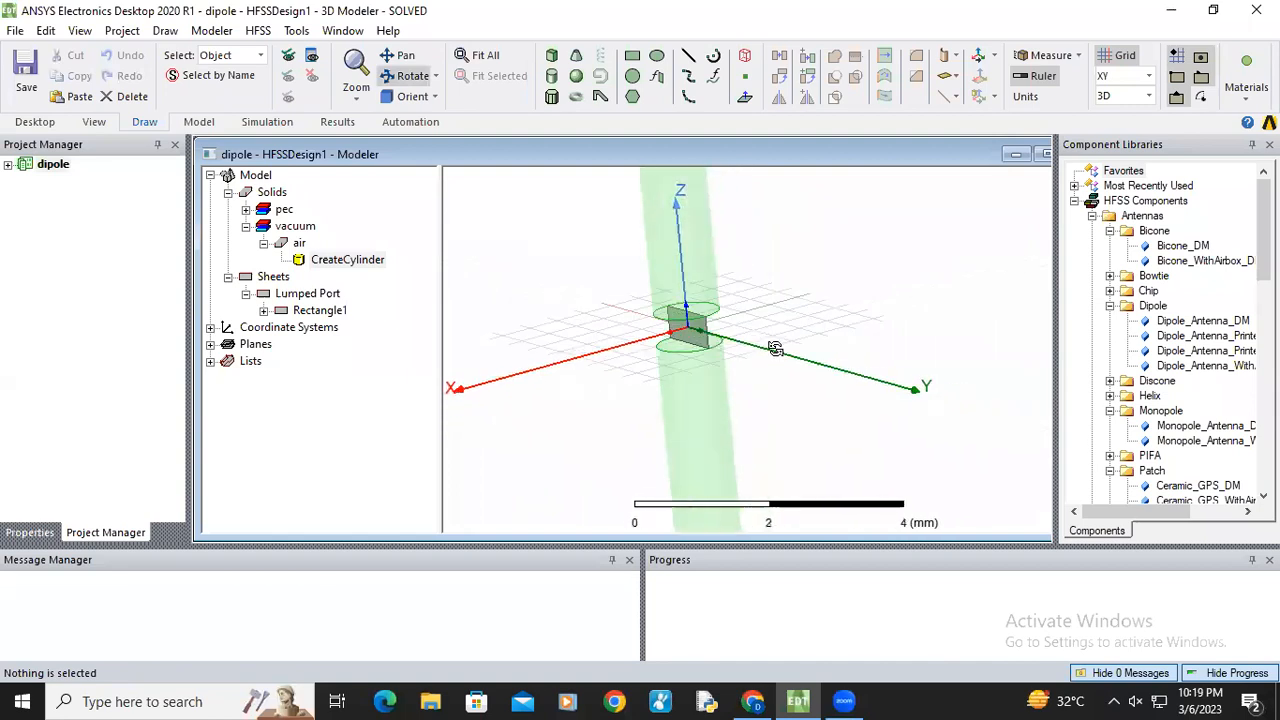
drag(723, 303, 703, 289)
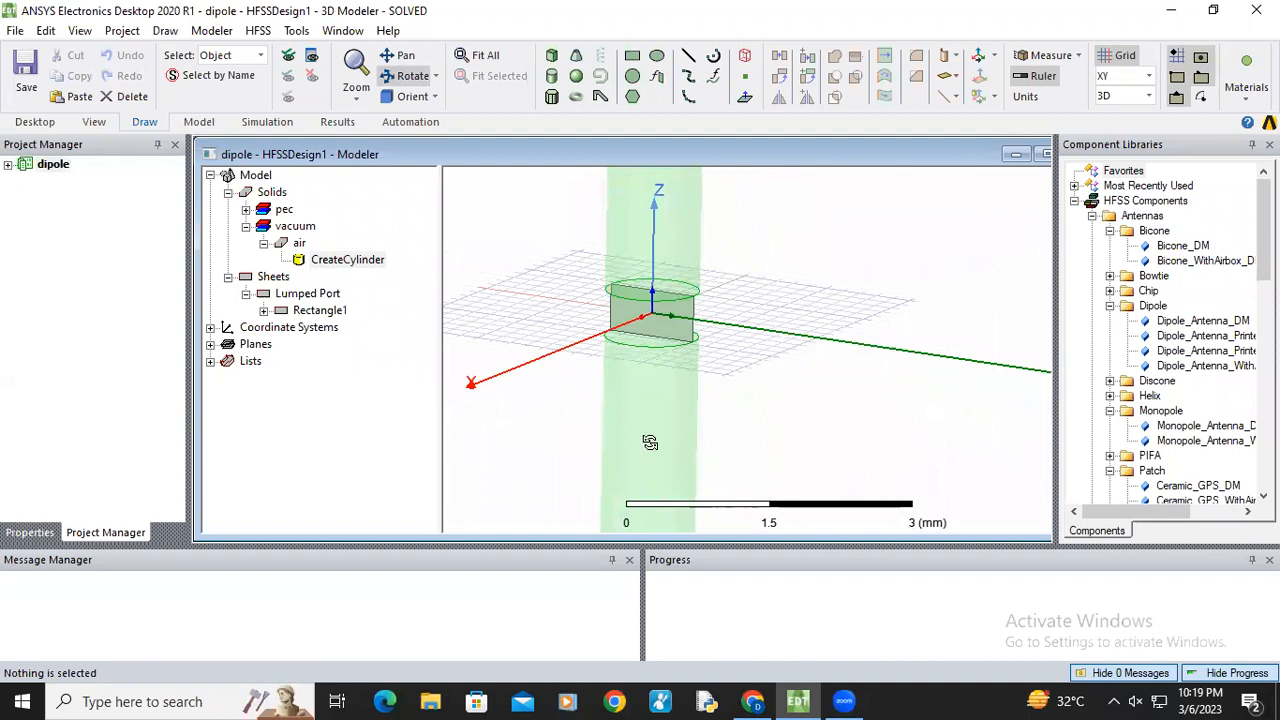
scroll(662, 340, up, 2)
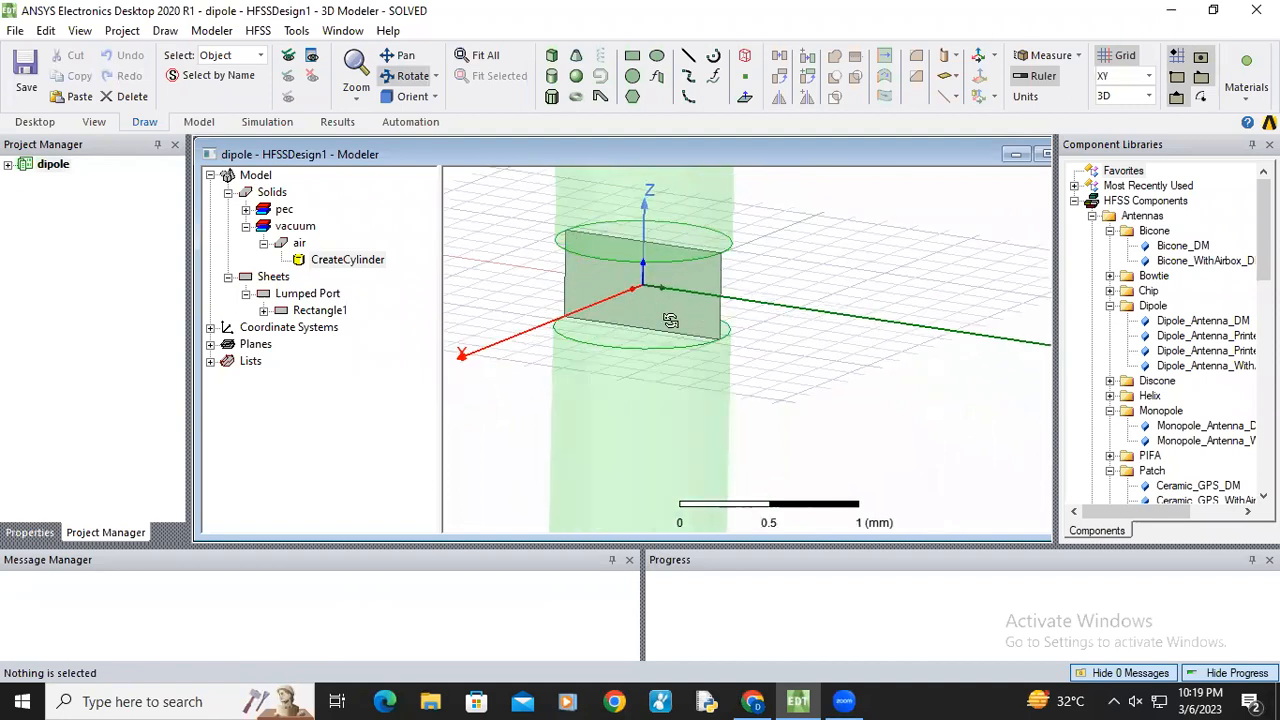
scroll(610, 282, down, 2)
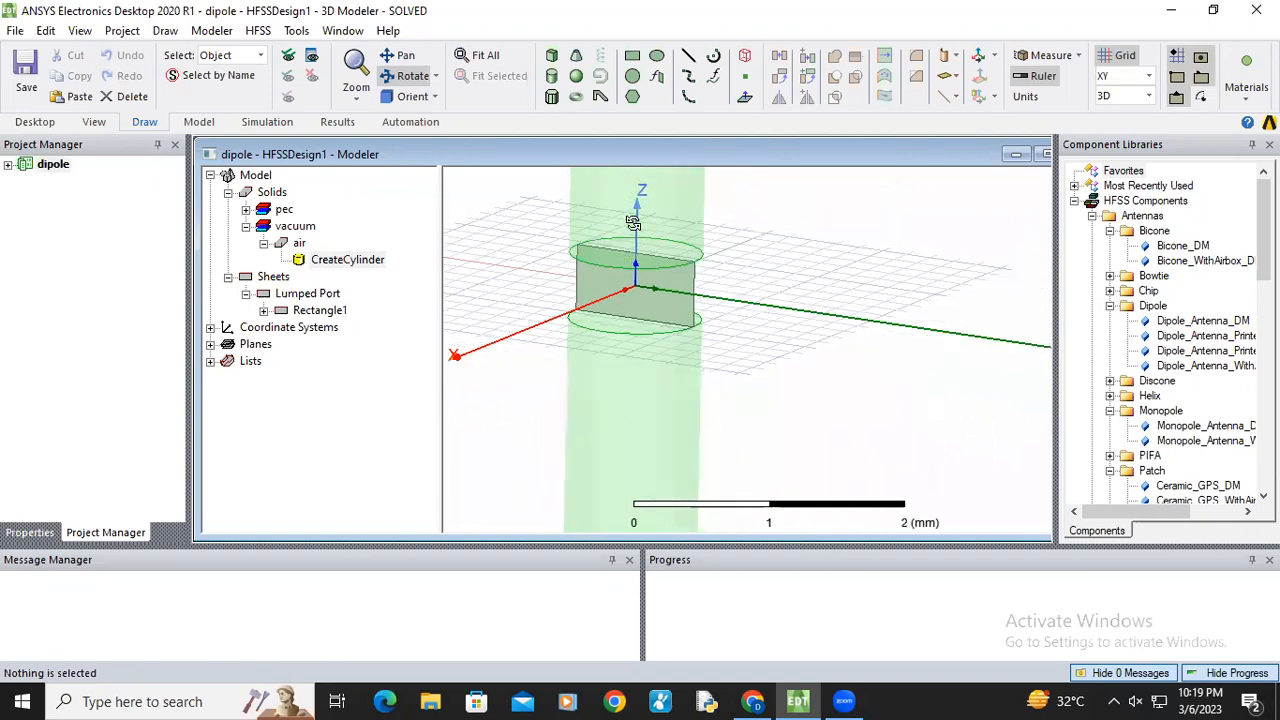
scroll(648, 205, down, 1)
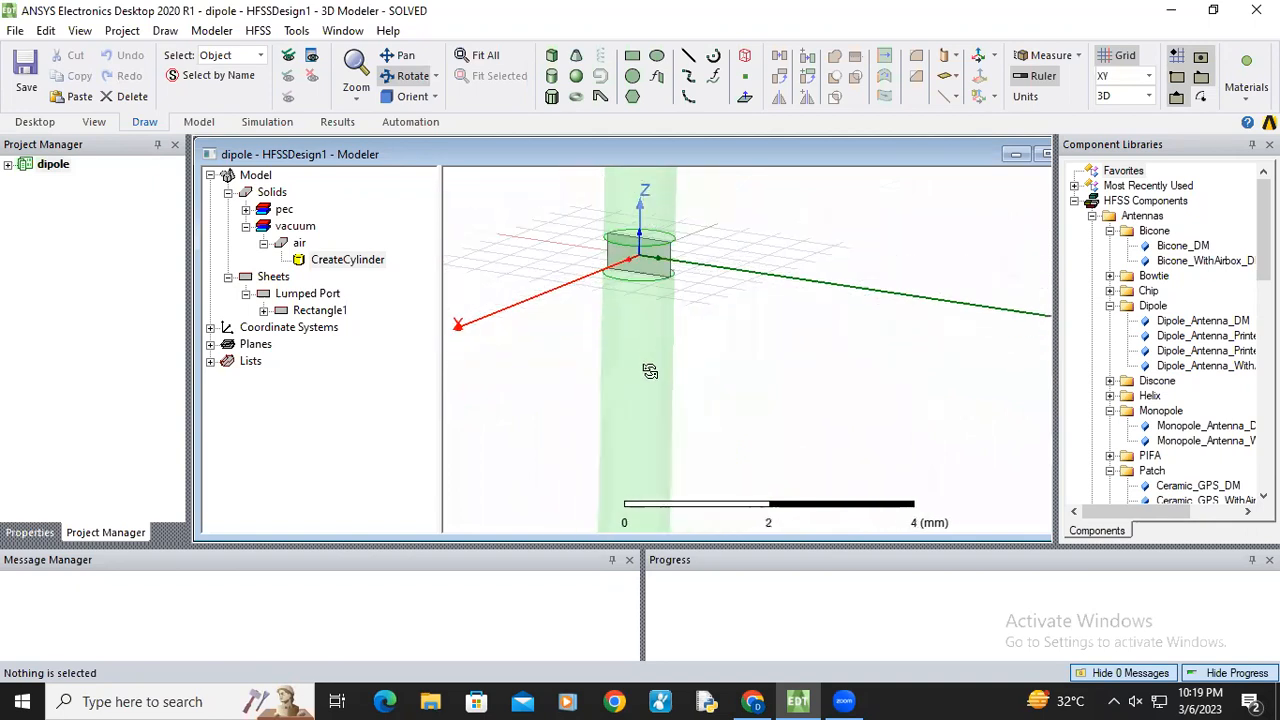
Identify the two PEC cylinders and the lumped port rectangle by selecting each one in the model
click(246, 210)
click(284, 209)
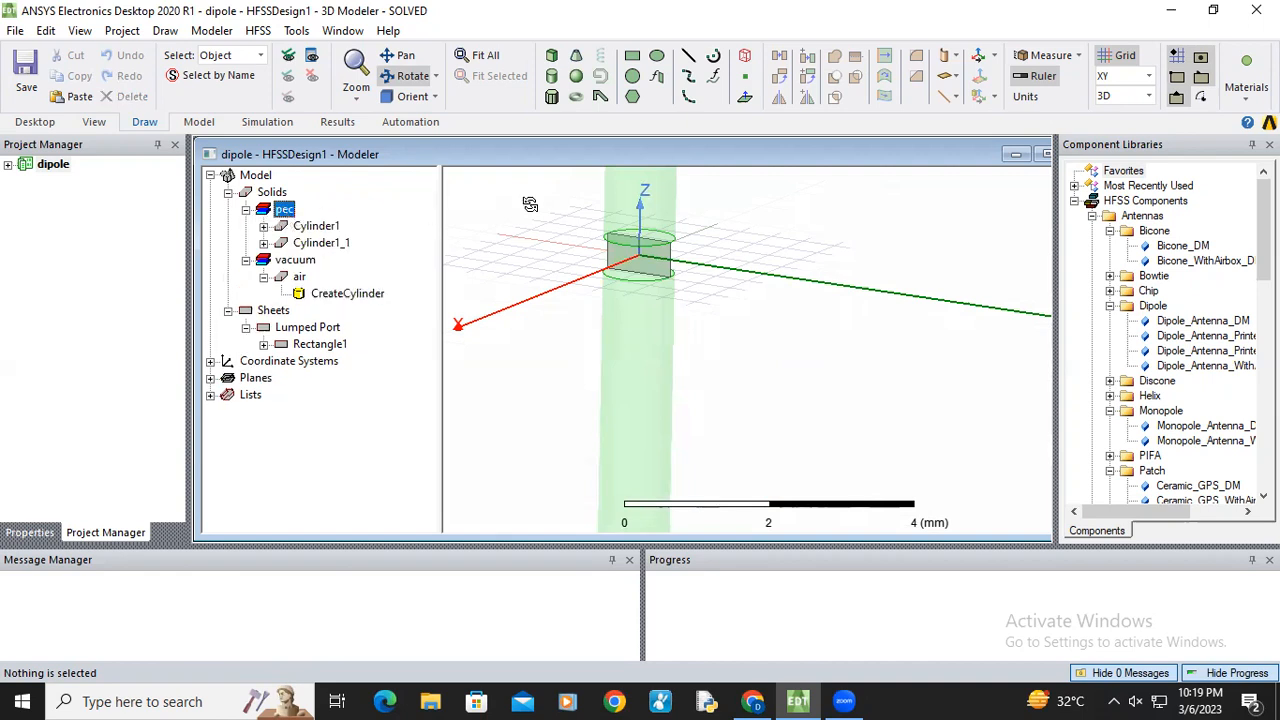
click(316, 227)
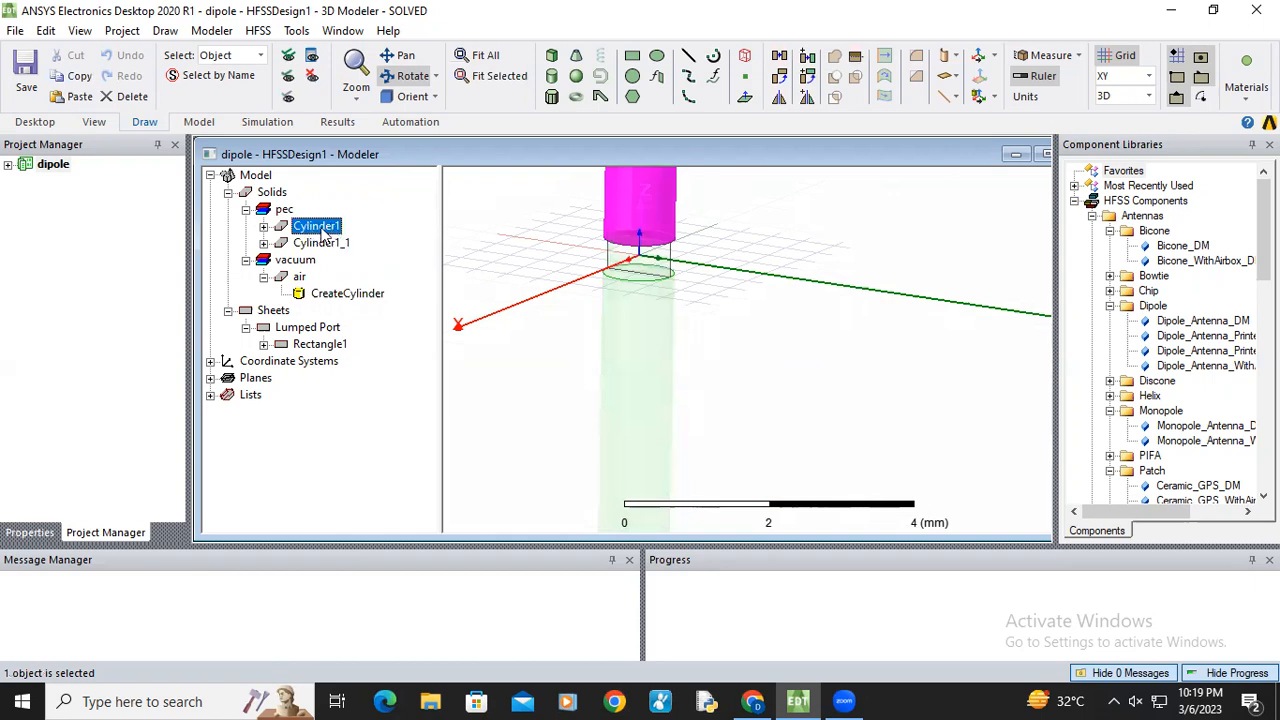
click(320, 244)
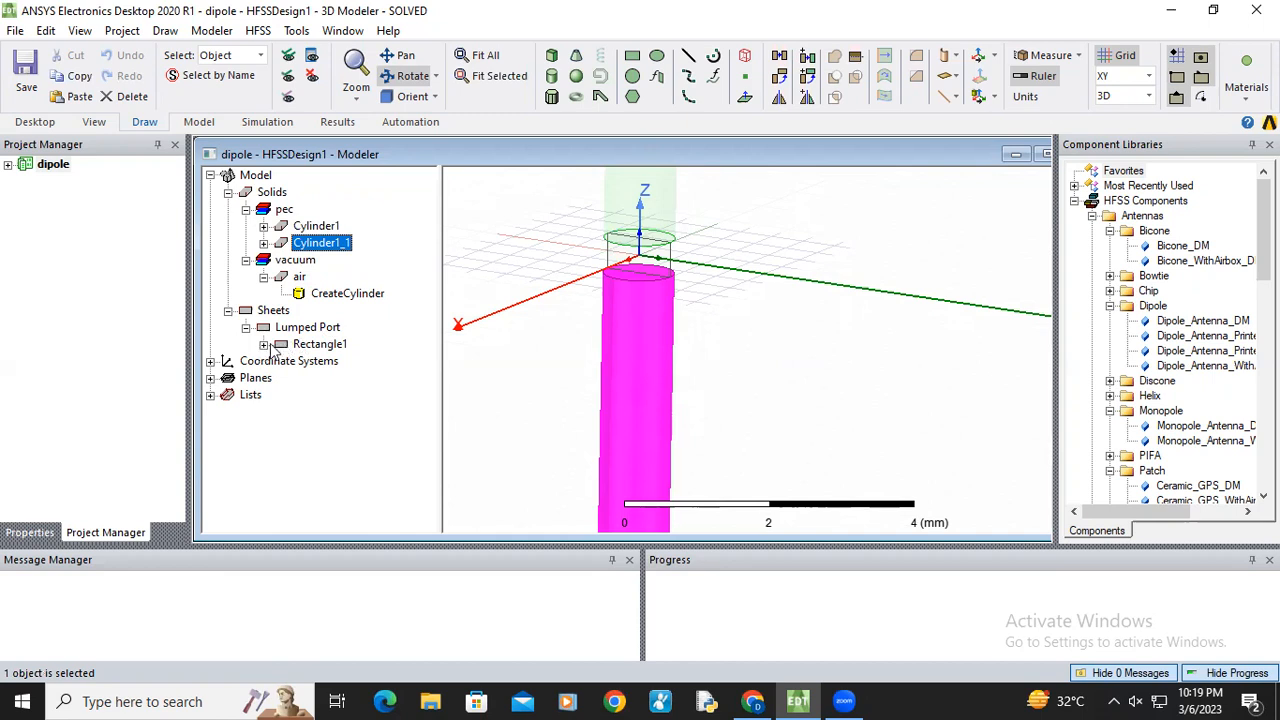
click(318, 344)
scroll(667, 273, up, 1)
scroll(667, 273, up, 1)
scroll(680, 300, down, 3)
click(412, 77)
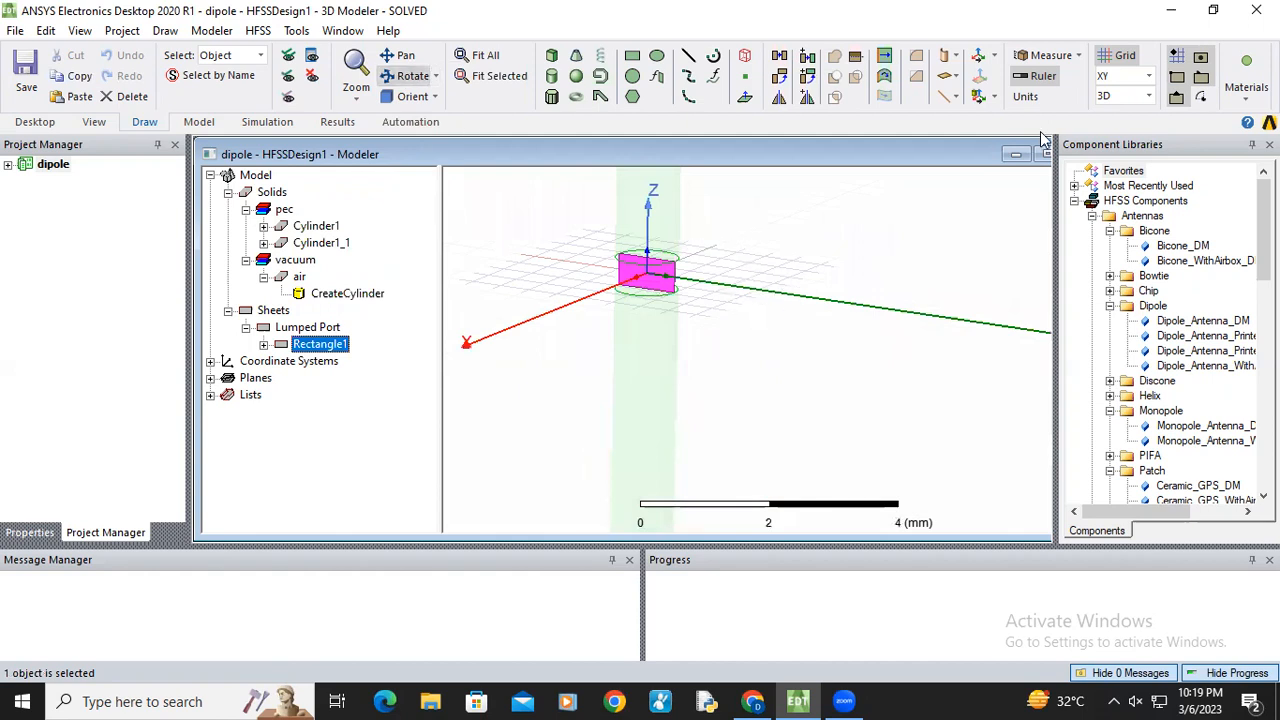
Switch the drawing plane to YZ to compare it with the port sheet, and return it to XY
click(1127, 77)
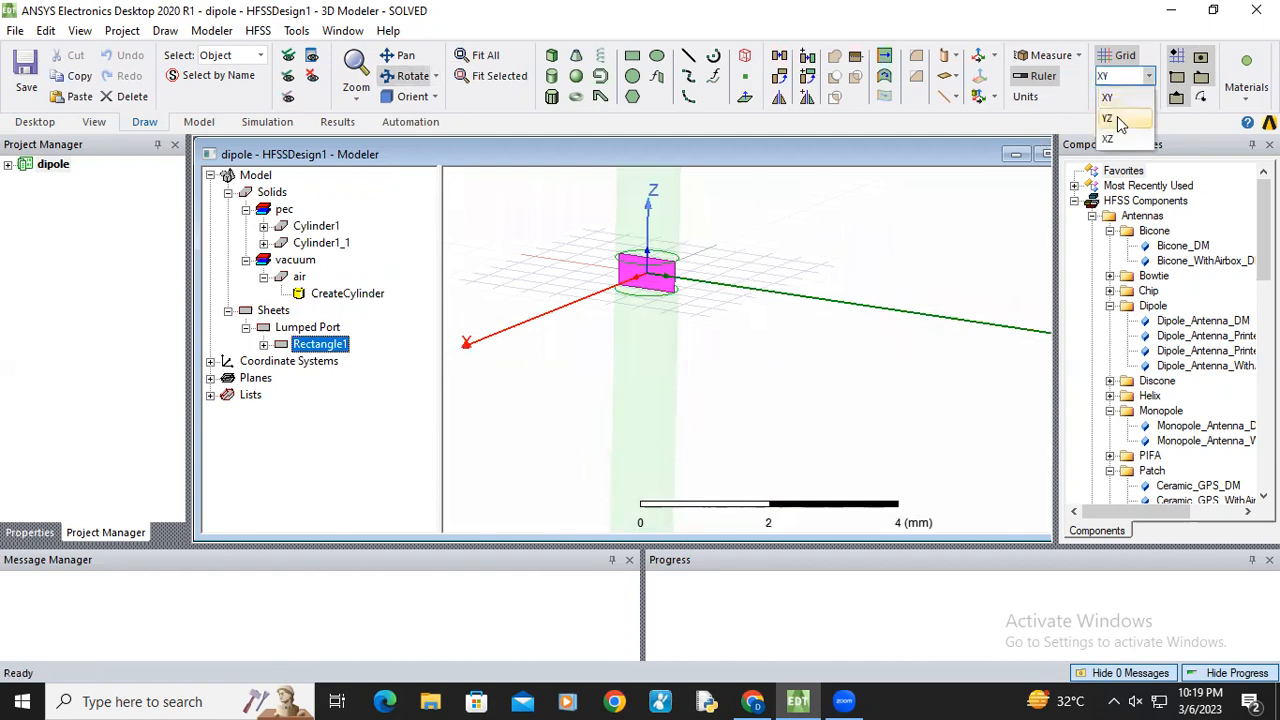
click(1115, 104)
scroll(645, 292, up, 4)
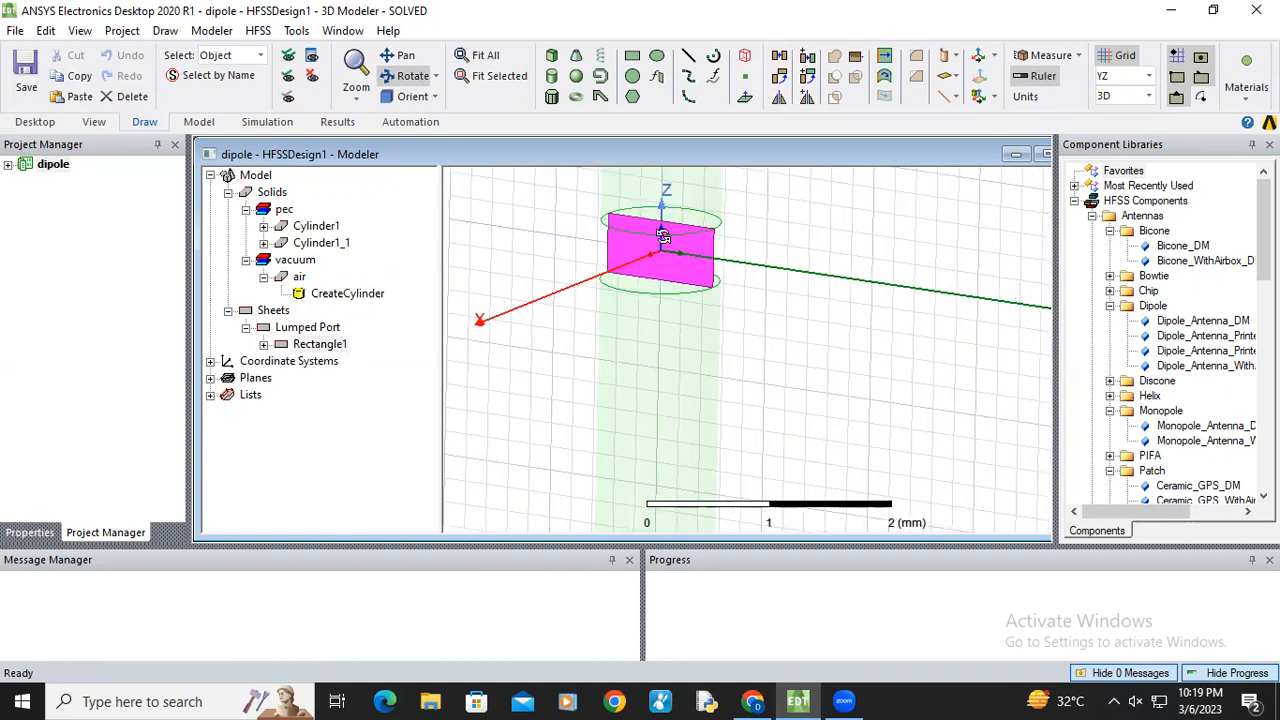
click(1124, 80)
click(1112, 97)
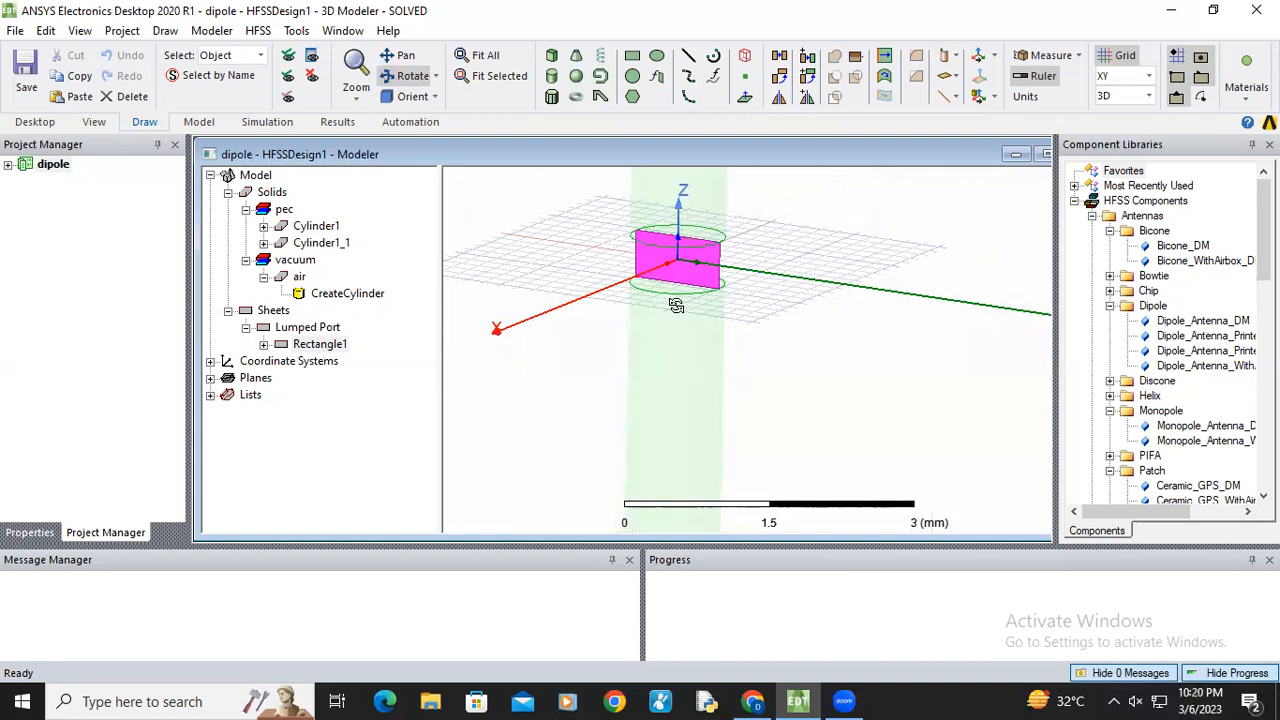
scroll(676, 305, down, 2)
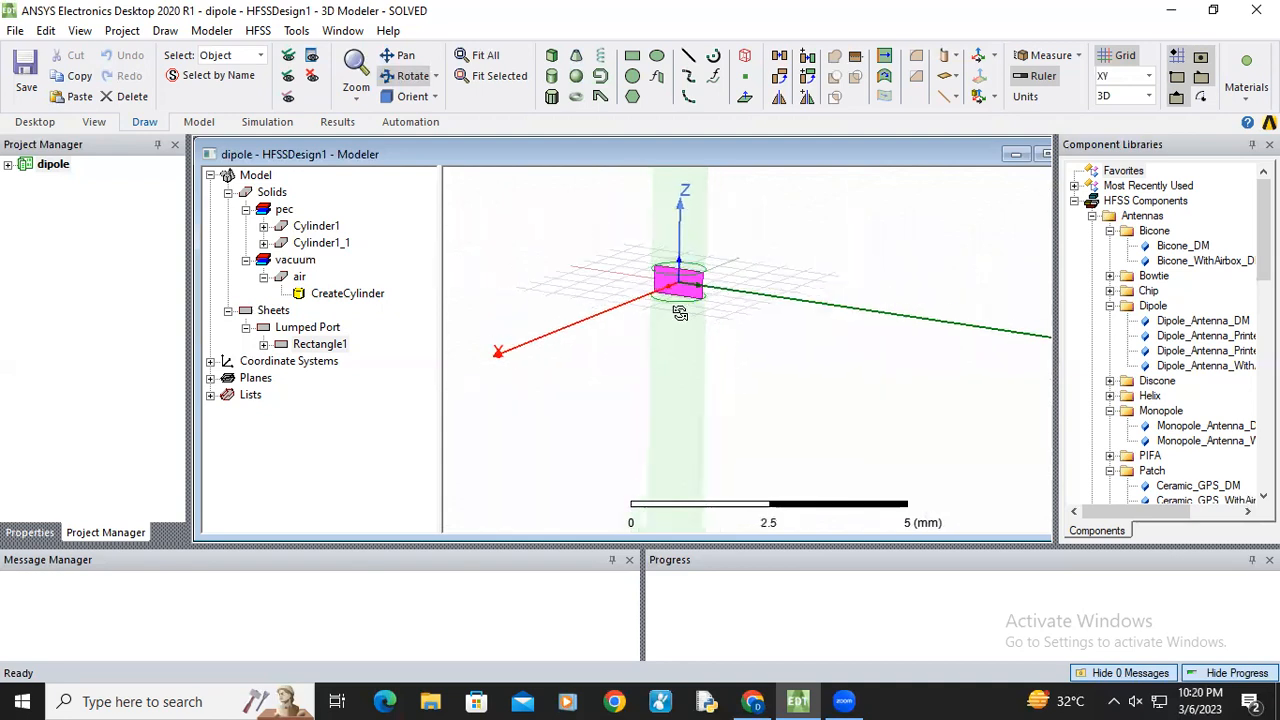
Select the air cylinder, fit it in the view, and inspect its attribute properties without changing them
click(299, 277)
scroll(734, 361, down, 1)
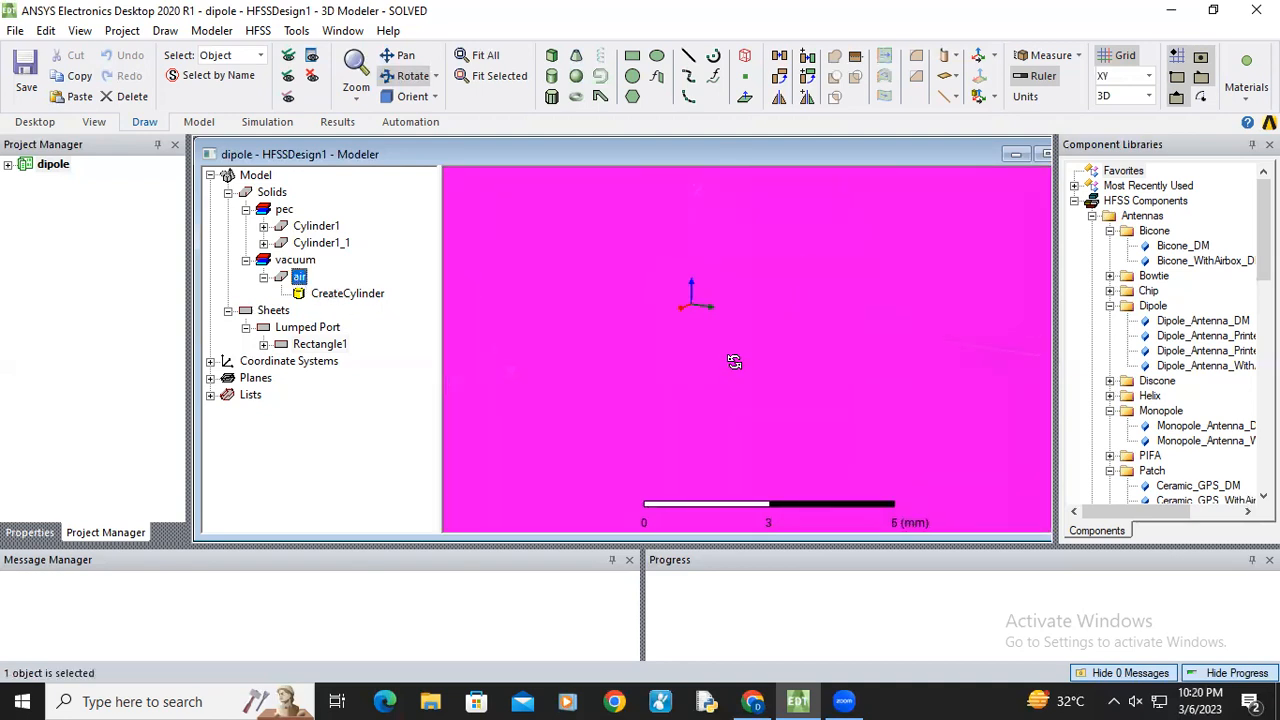
key(ctrl+d)
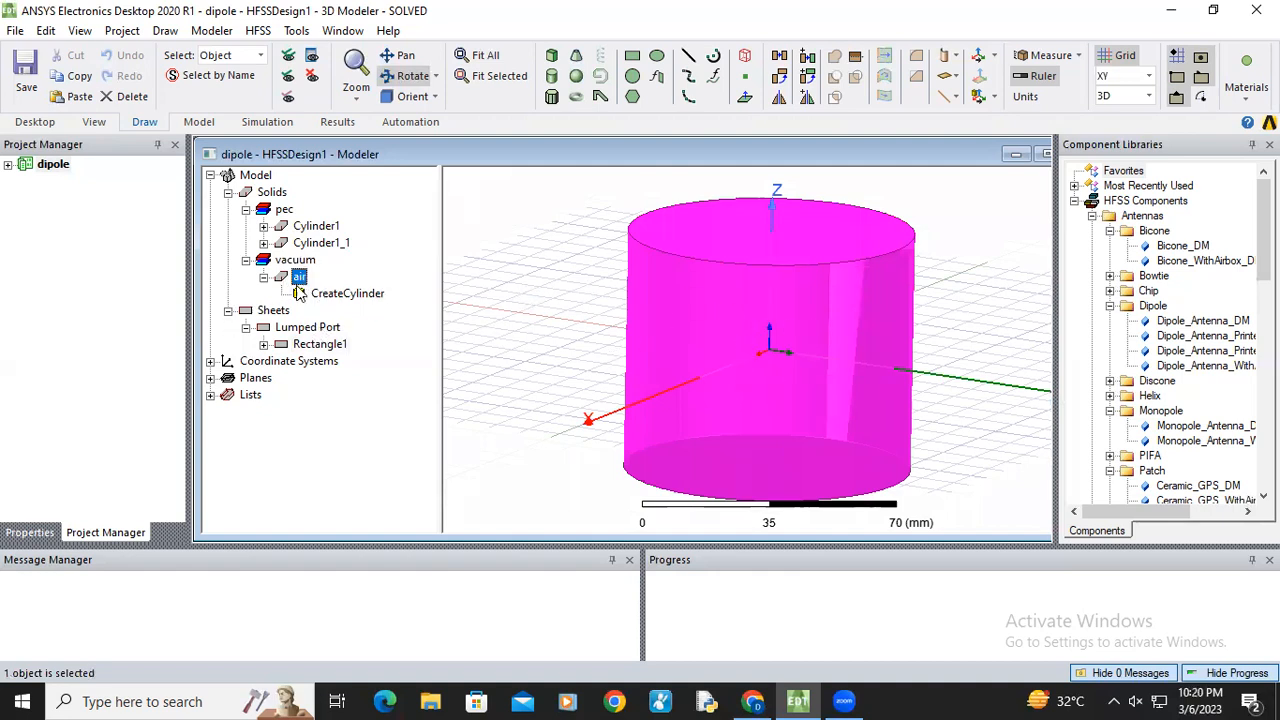
click(638, 332)
double_click(298, 278)
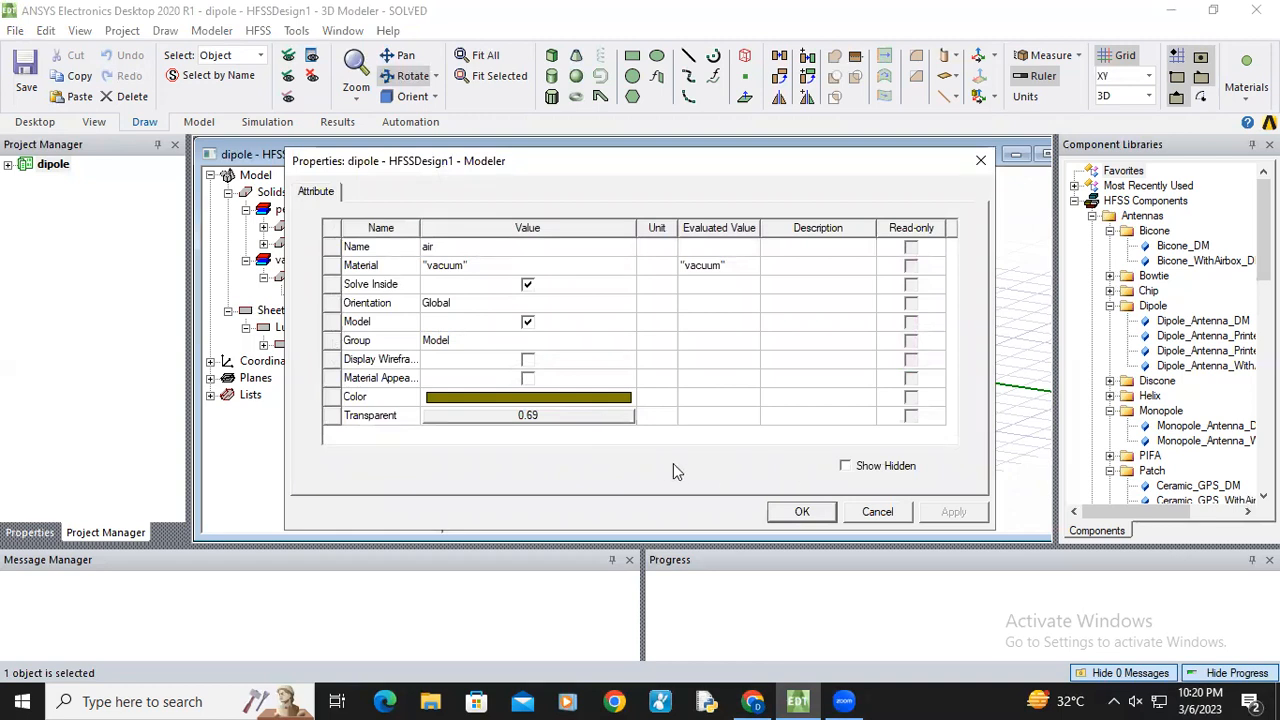
key(Escape)
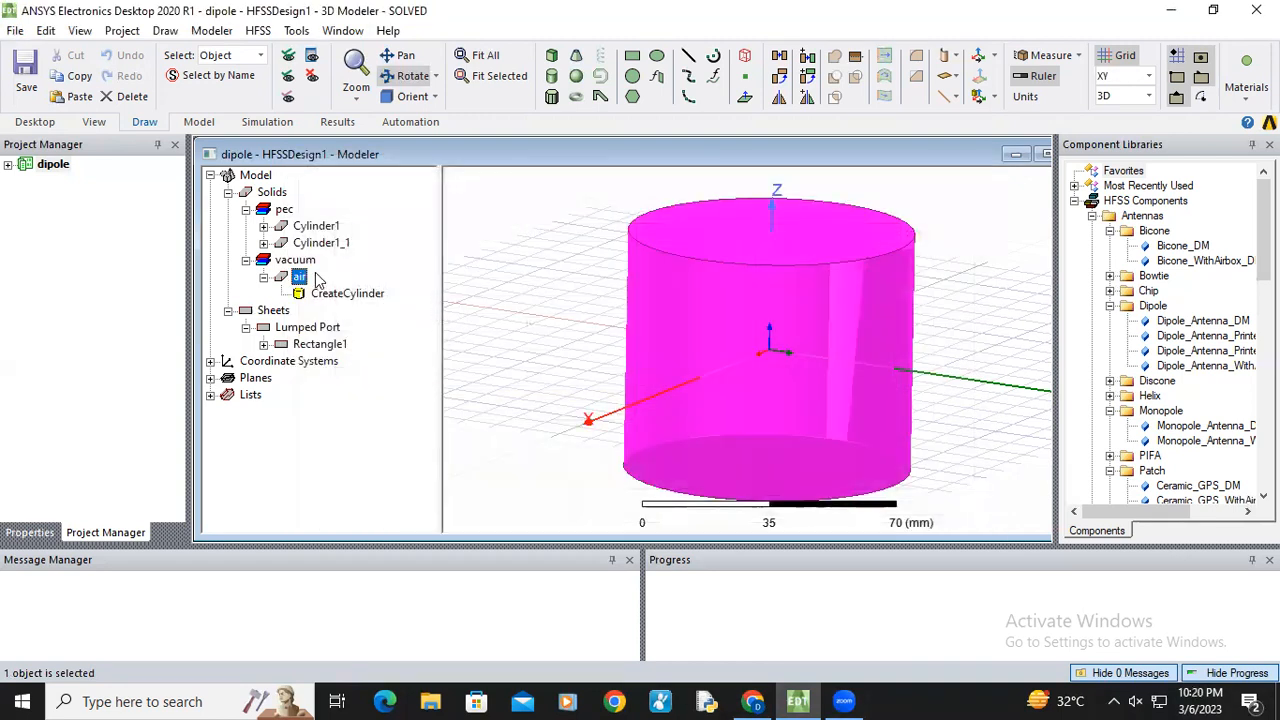
click(370, 284)
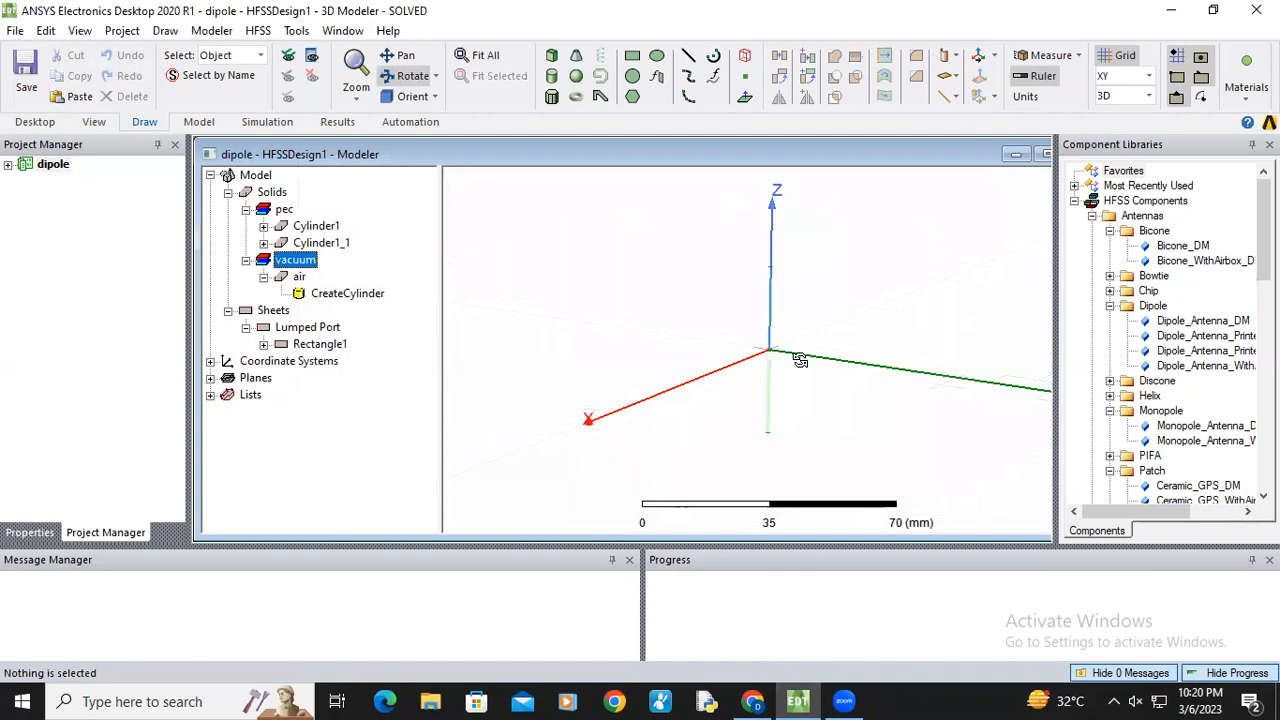
Make the air cylinder around the dipole visible in the active view
click(312, 58)
click(373, 135)
click(212, 370)
drag(724, 390, 726, 386)
scroll(763, 375, up, 2)
scroll(777, 380, down, 5)
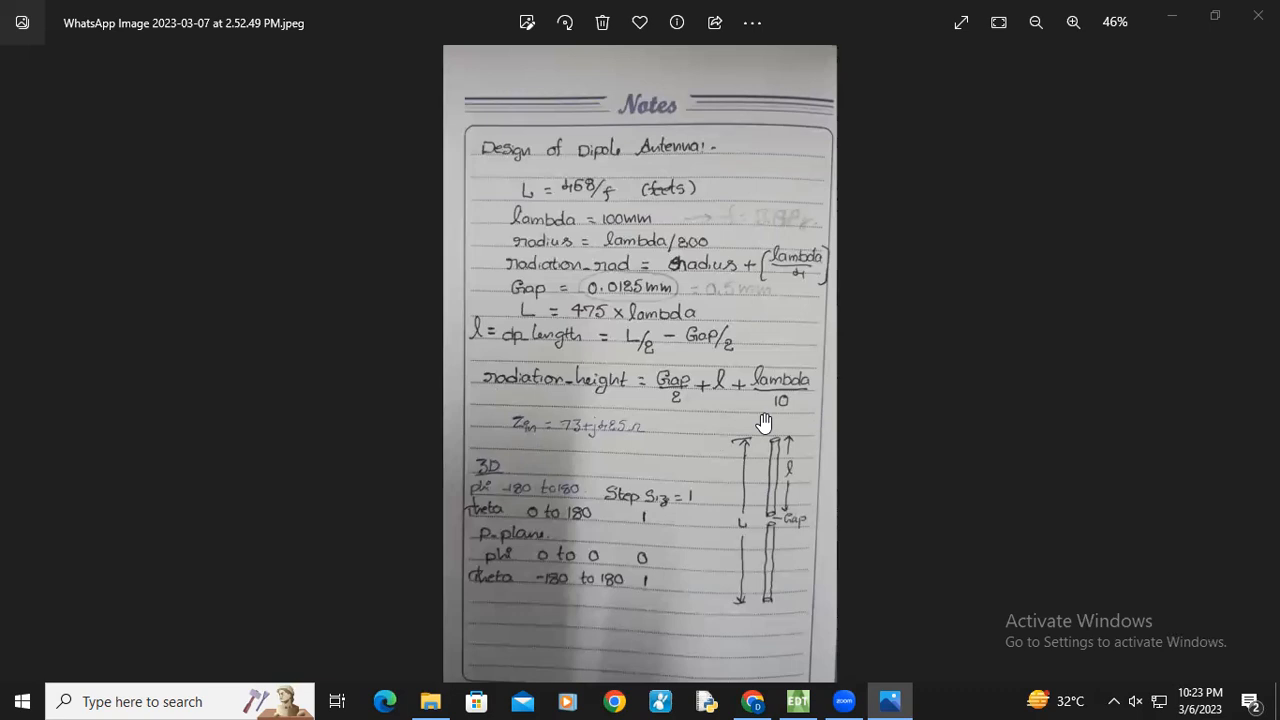
Return to ANSYS Electronics Desktop from the notes image and open the design properties to review the local variables
click(800, 698)
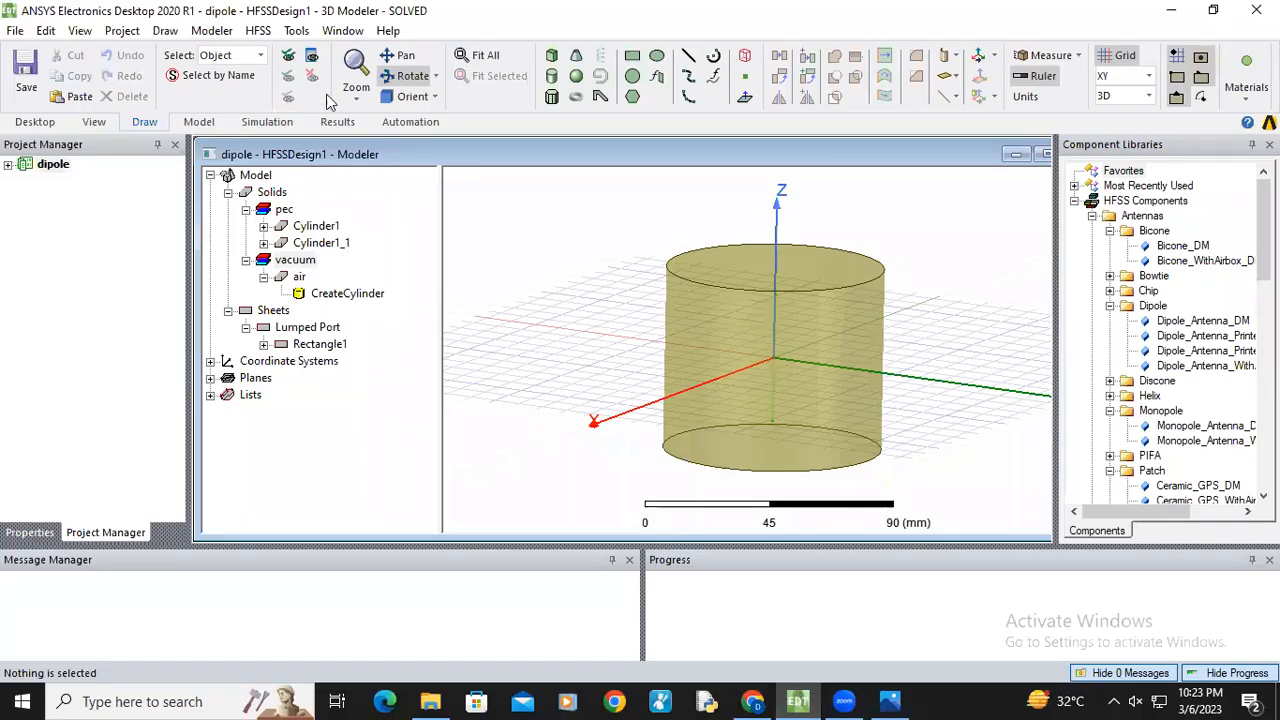
click(258, 31)
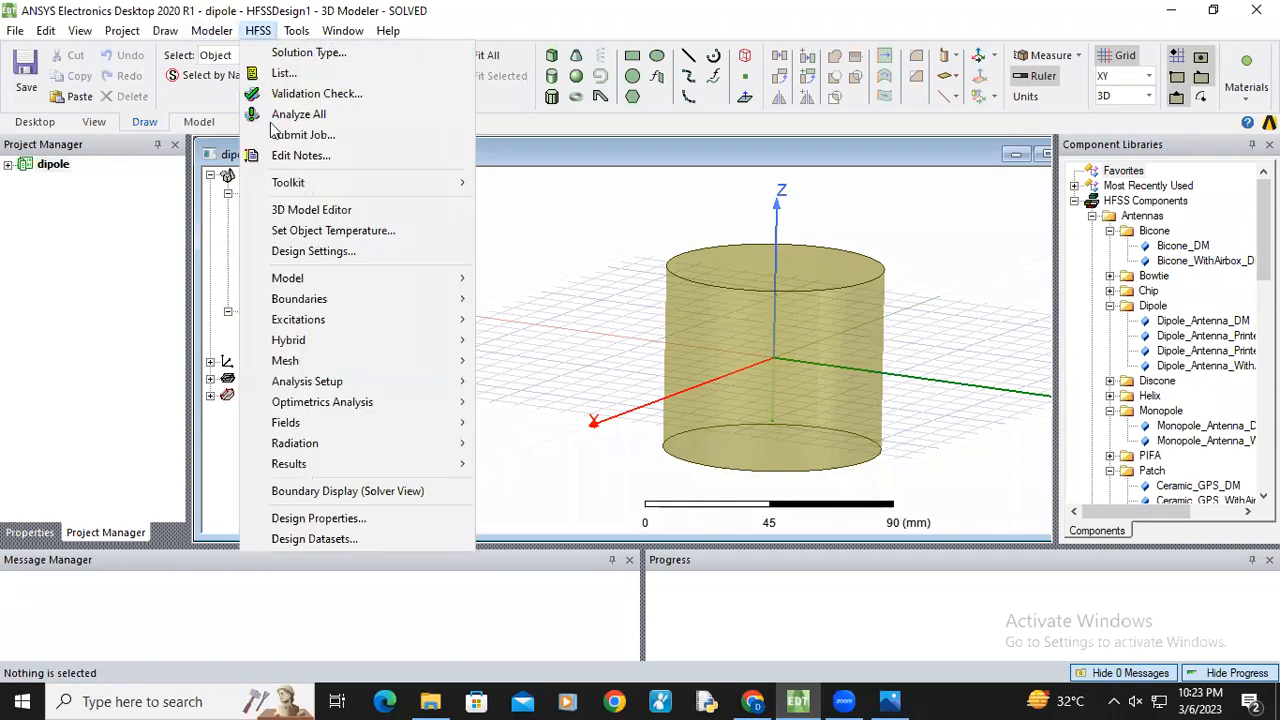
click(318, 520)
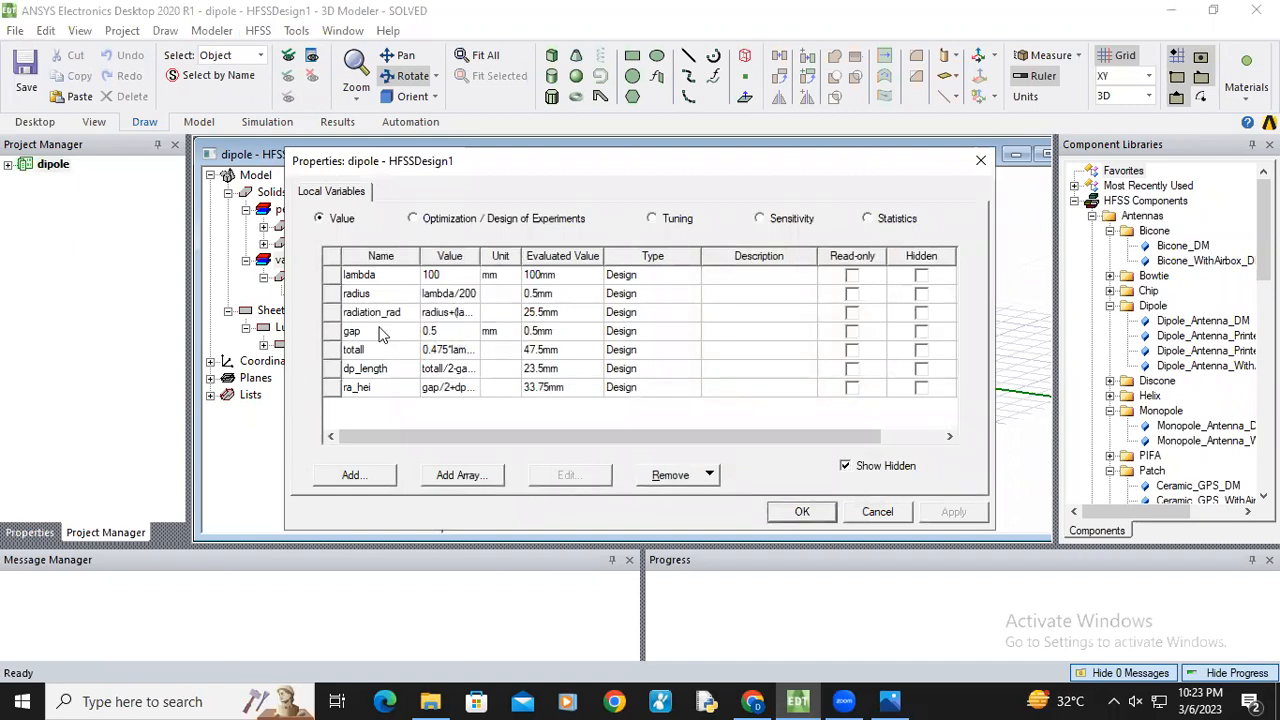
Open the form for adding a design variable, review its unit type and value fields, and cancel without adding anything
click(356, 476)
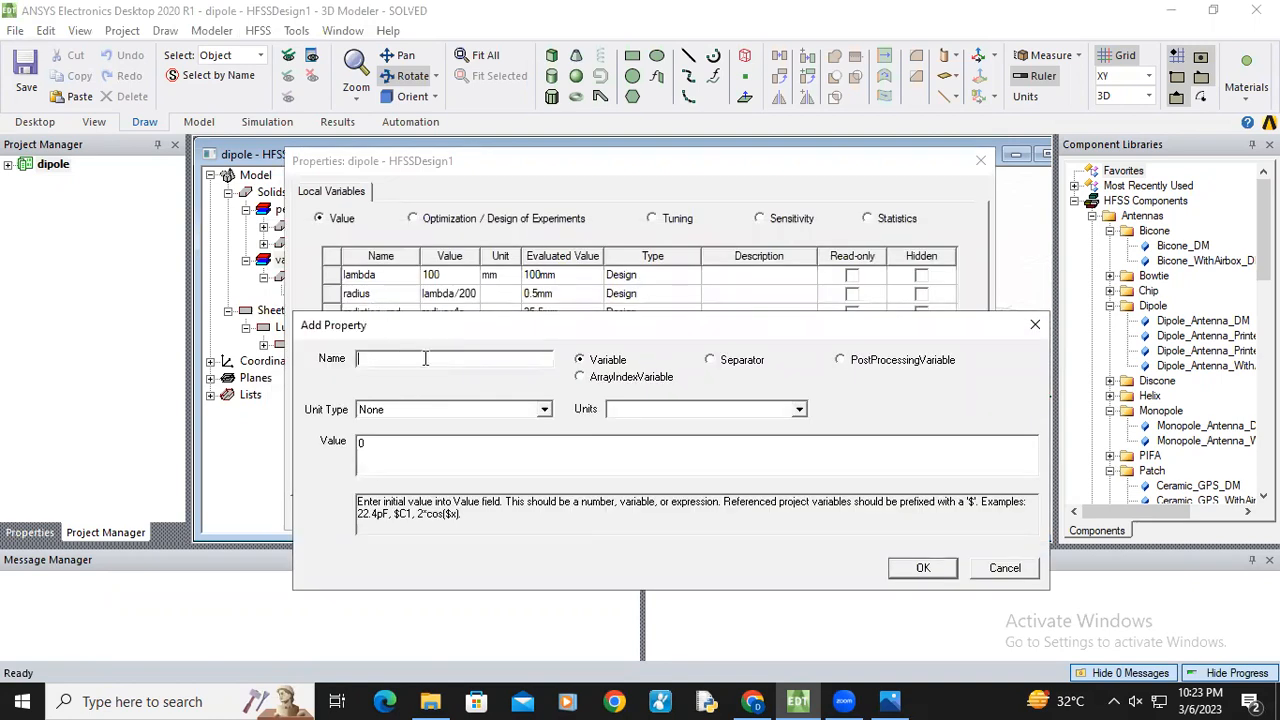
click(543, 410)
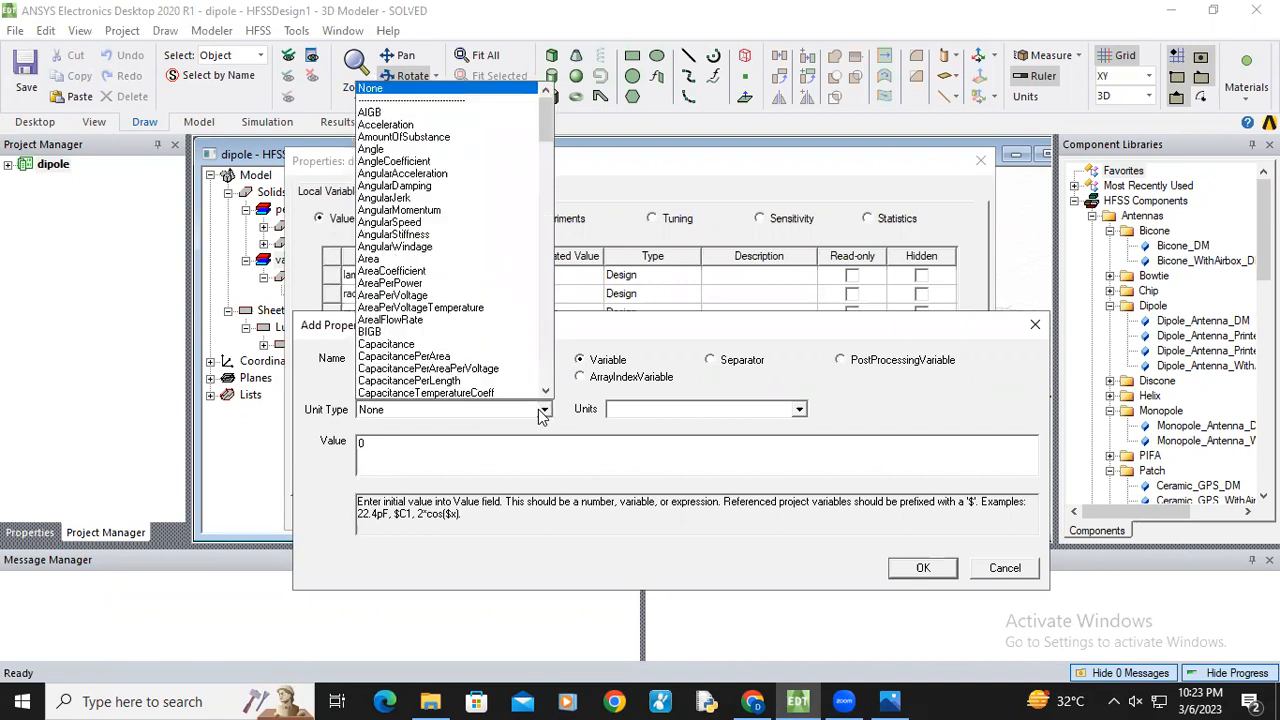
click(543, 410)
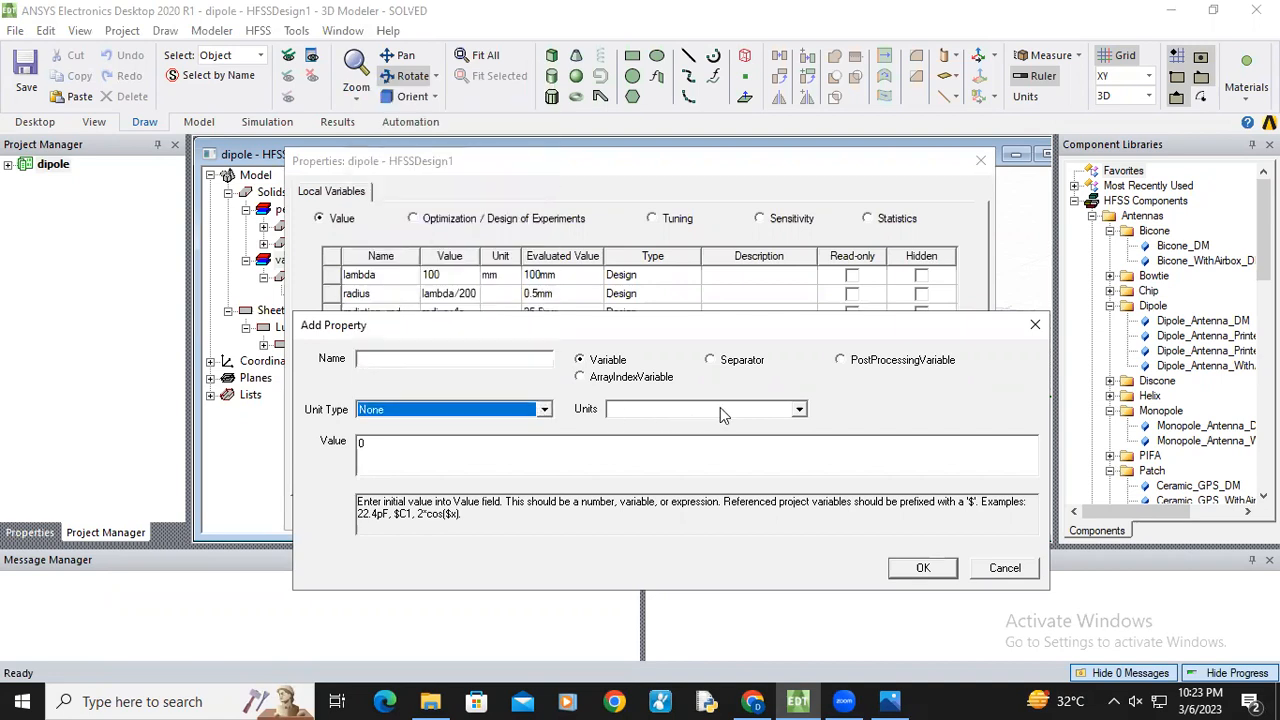
click(378, 448)
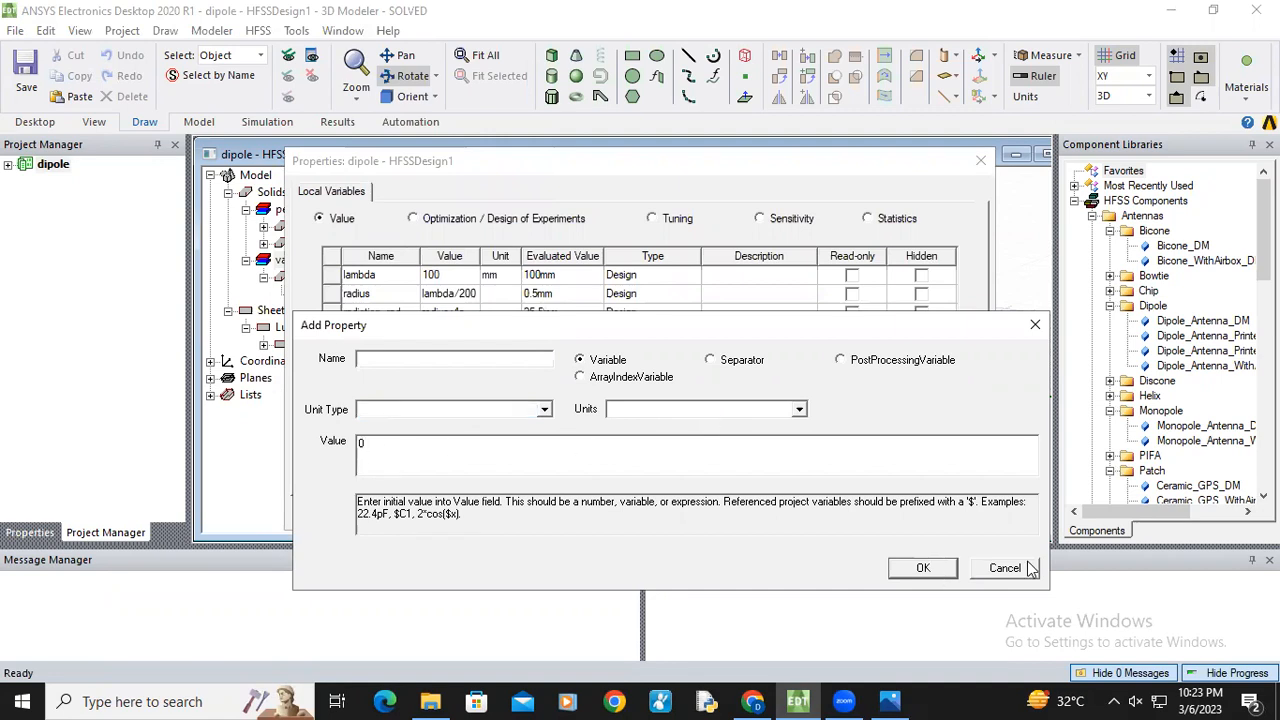
click(1028, 568)
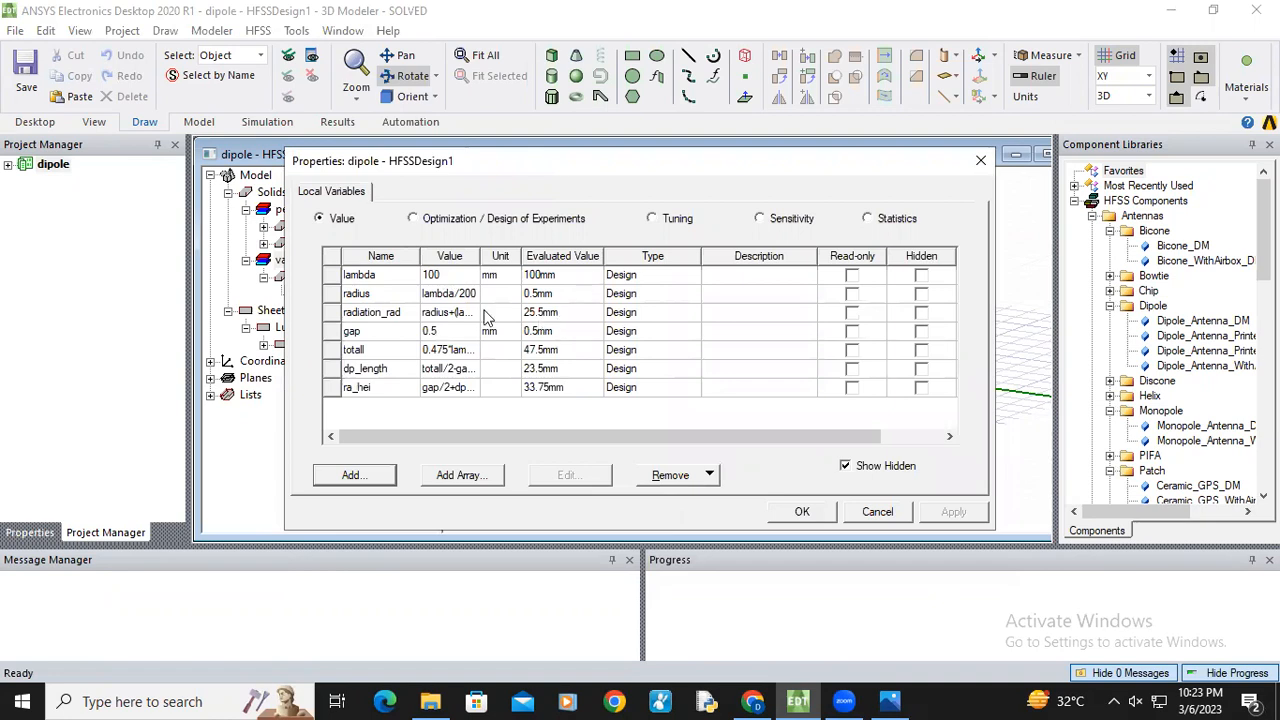
Examine the radius variable and read the full expression of radiation_rad from start to end
click(376, 294)
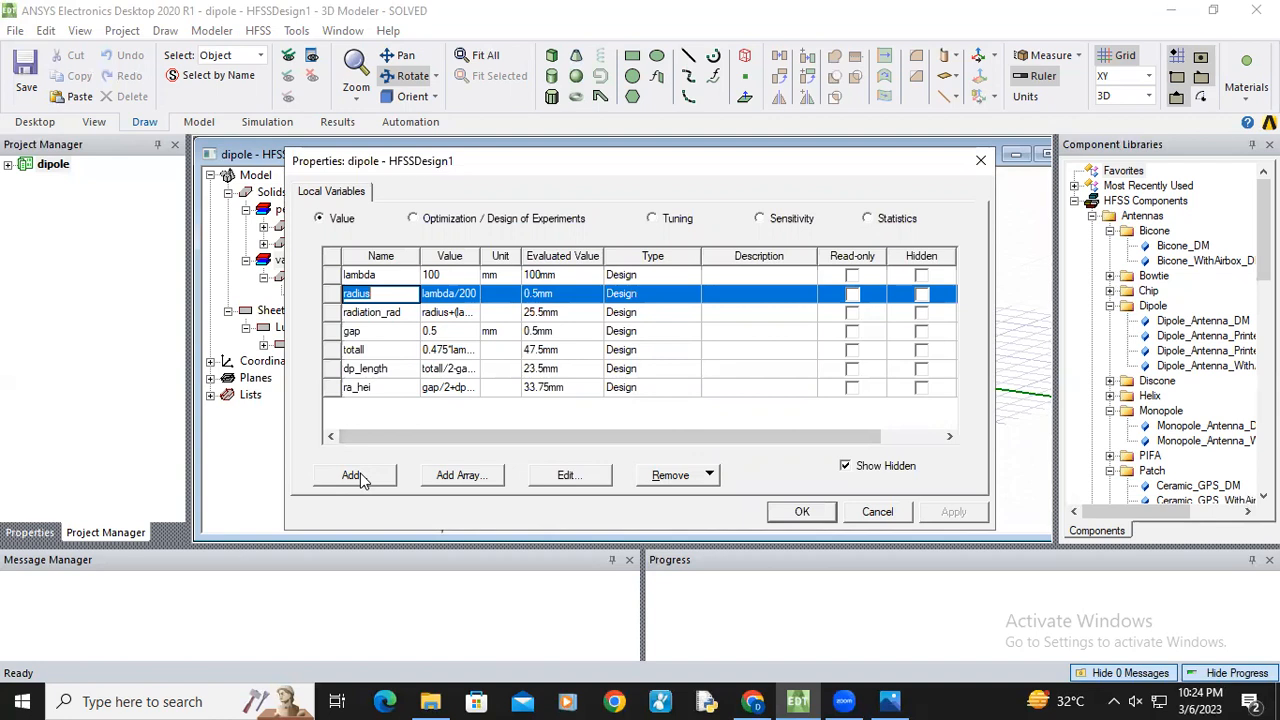
click(399, 314)
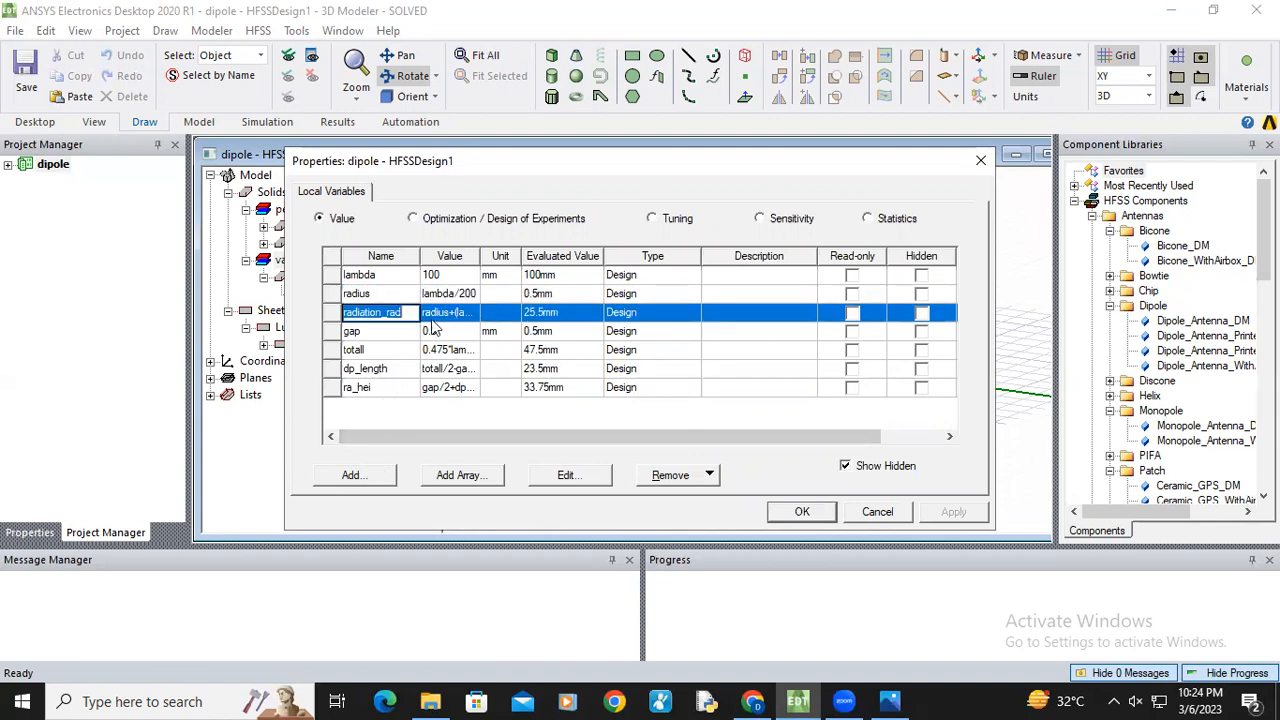
click(455, 314)
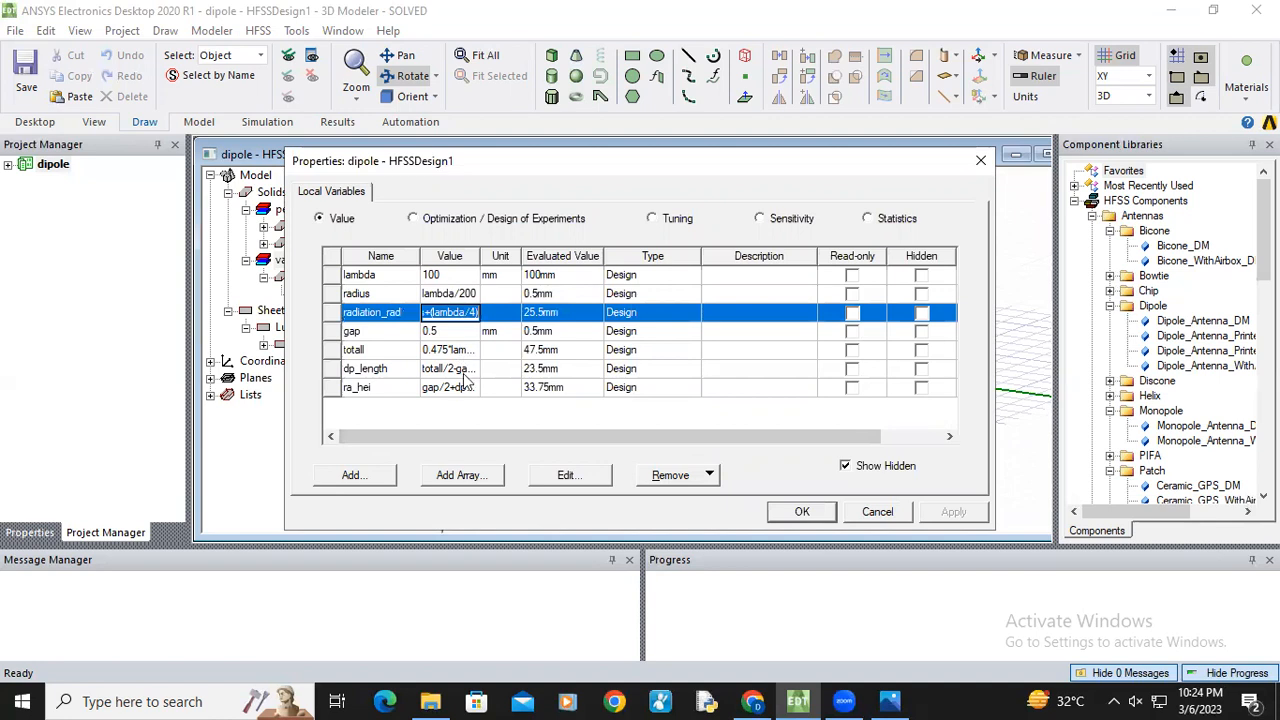
click(456, 314)
key(Home)
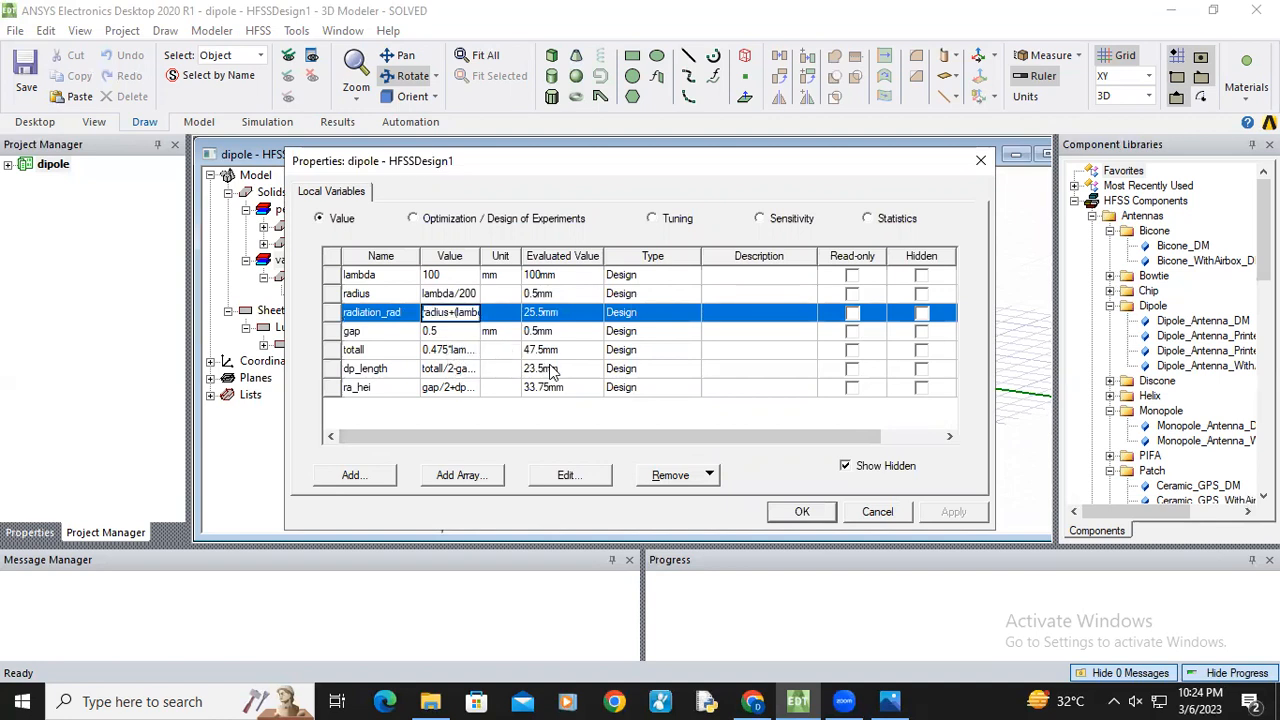
click(452, 313)
key(End)
Examine the gap and totall variables, reading through the full expression that defines totall
double_click(379, 334)
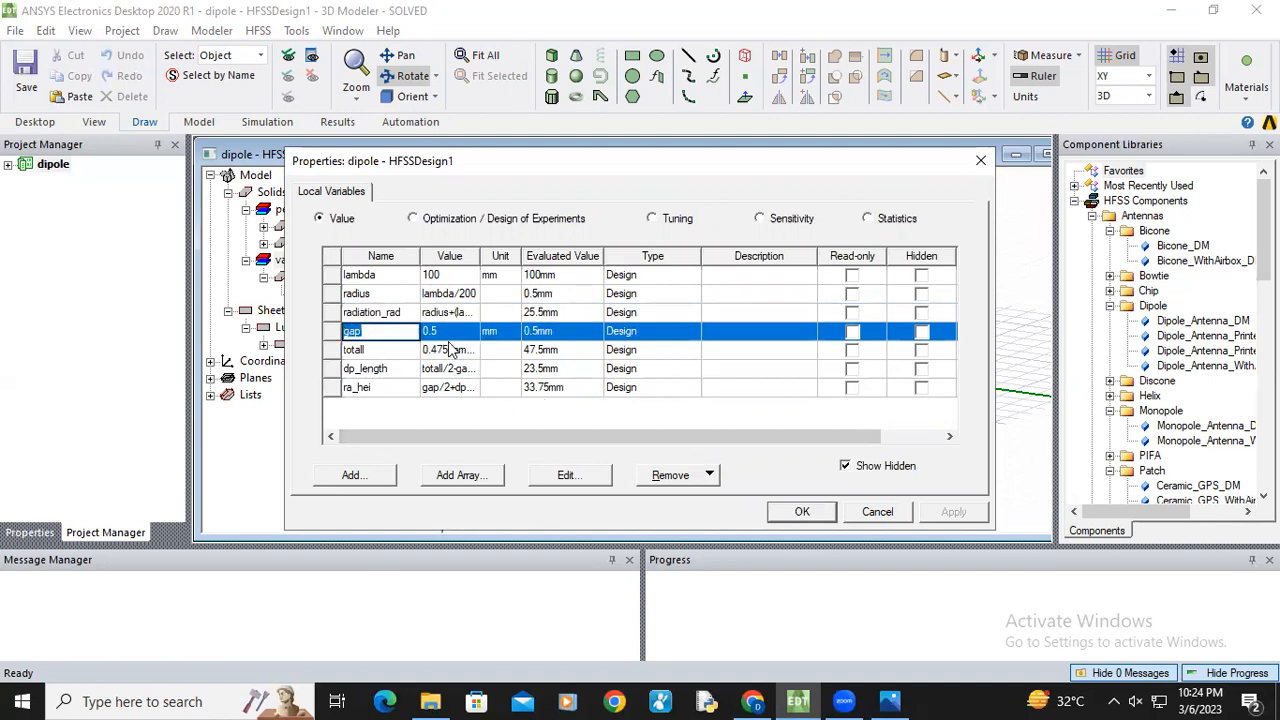
double_click(383, 351)
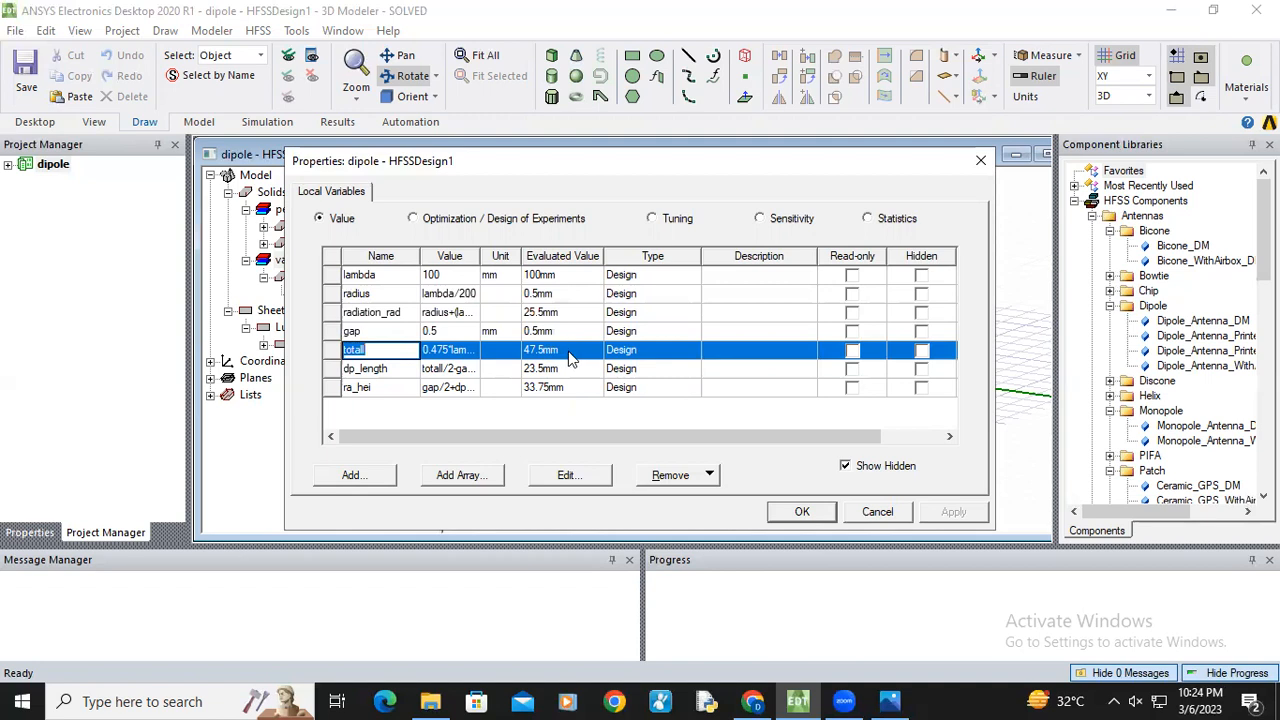
click(458, 357)
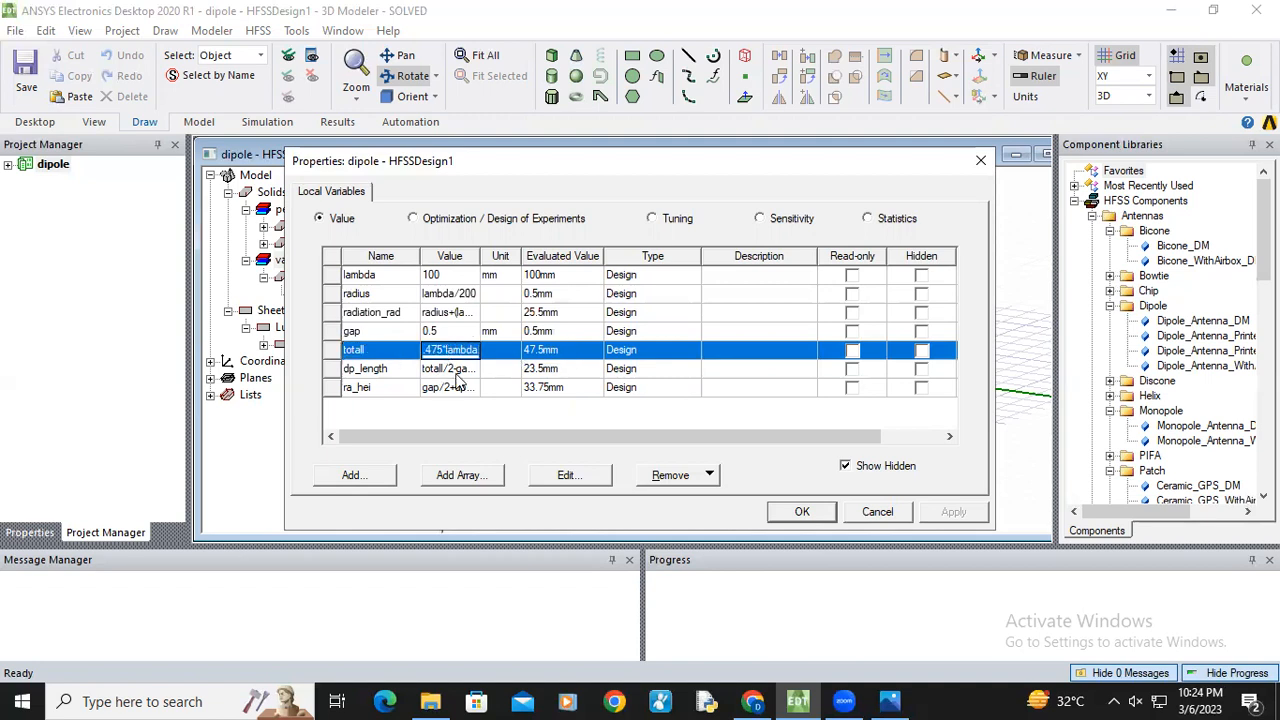
key(Home)
key(Right)
key(Right)
key(Right)
key(Right)
key(Right)
key(Right)
Examine the dp_length variable and its expression totall/2-gap/2, leaving the formula as it is
click(388, 368)
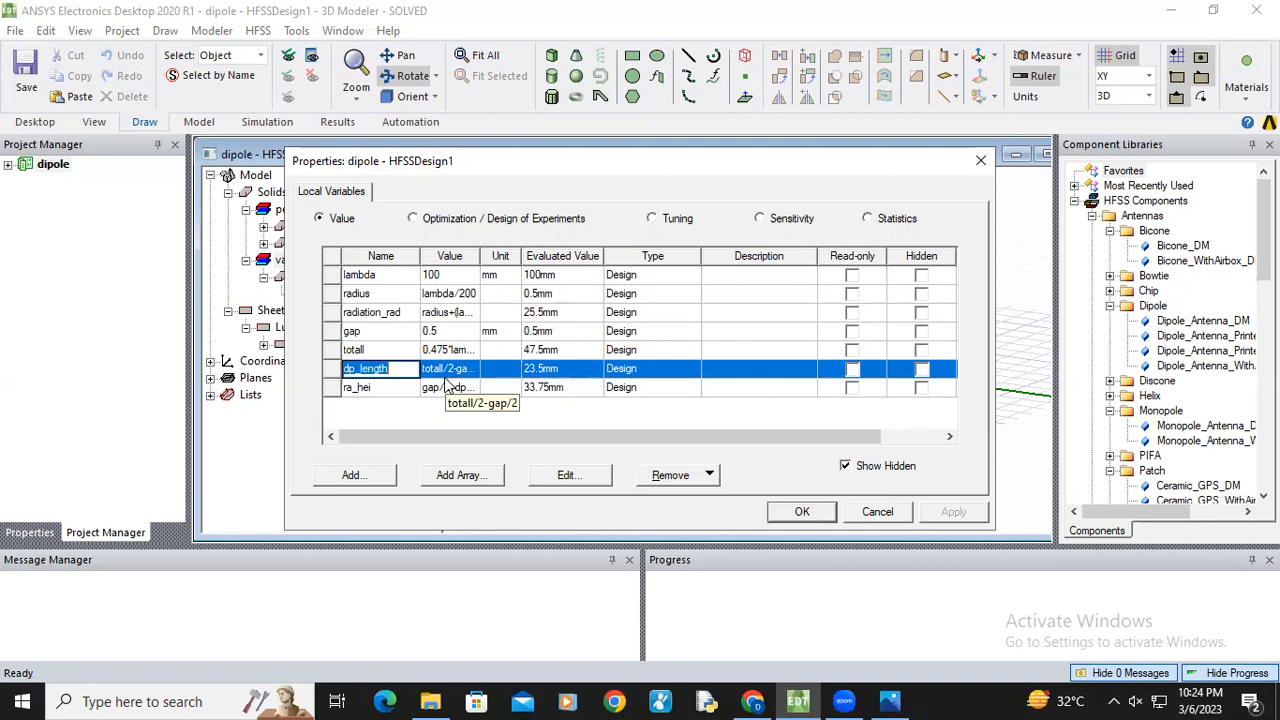
click(453, 369)
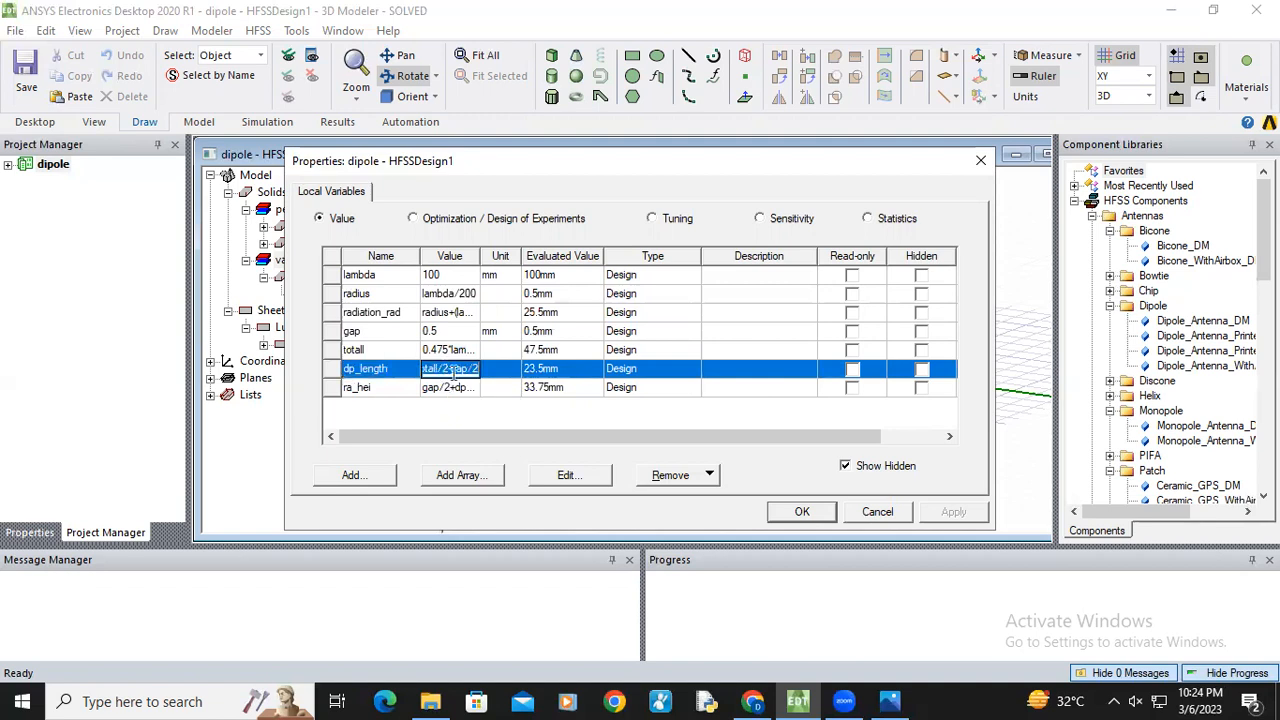
key(Left)
key(Delete)
text(2)
Read through the full expression of the ra_hei variable, and widen the Value column until every expression fits
click(401, 388)
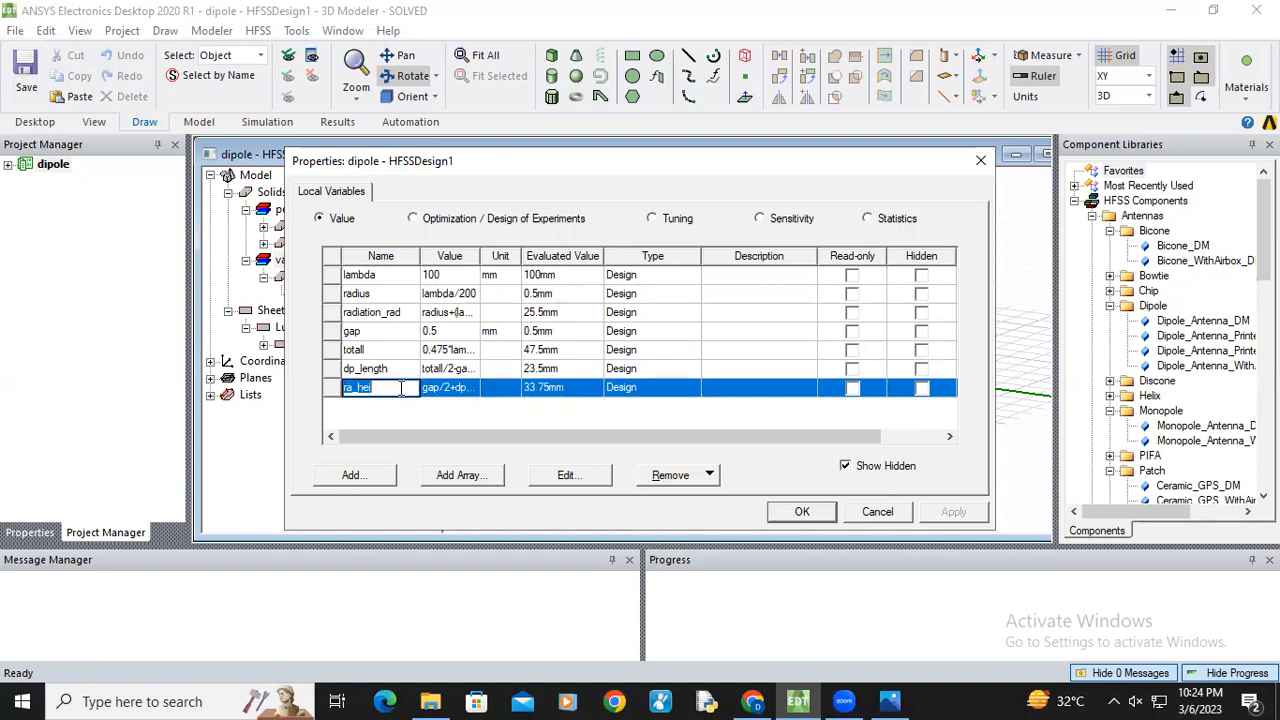
click(451, 375)
click(451, 391)
key(Left)
key(Home)
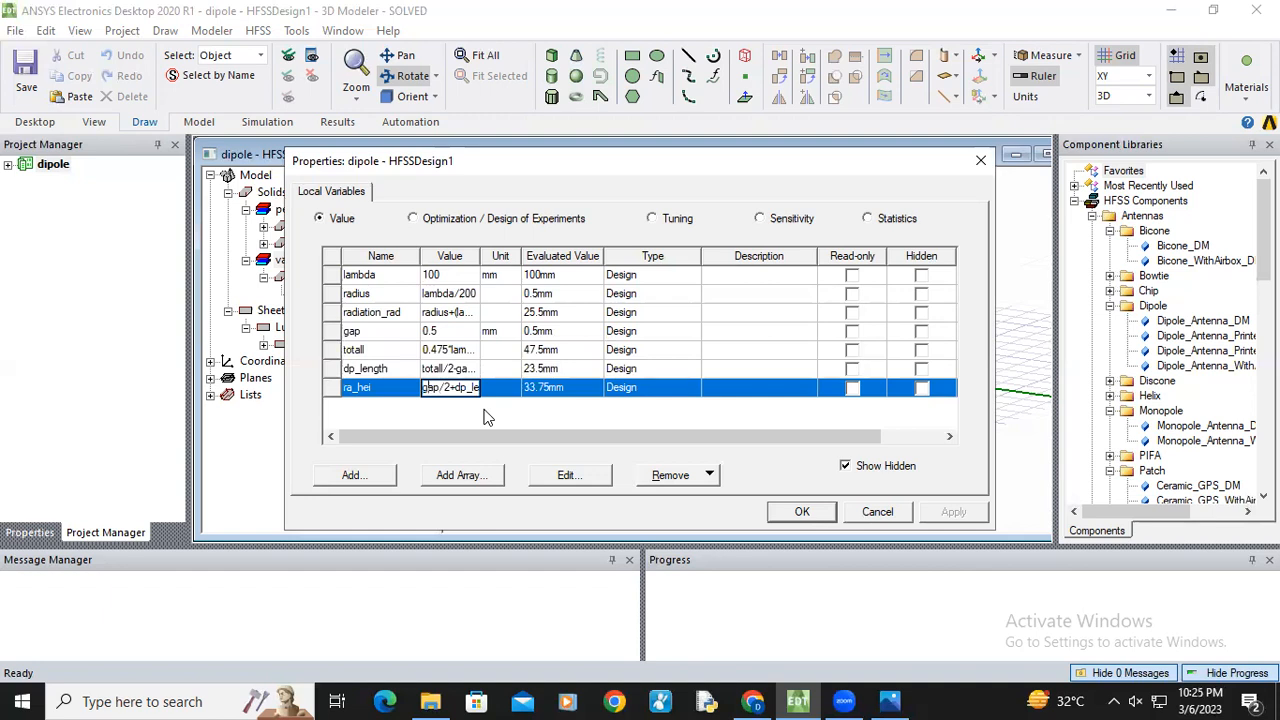
key(Right)
key(Right)
key(Right)
key(Right)
key(Right)
key(Right)
key(Right)
key(Right)
key(Right)
key(Right)
key(Right)
key(Right)
key(Right)
key(Right)
key(Right)
key(Right)
key(Right)
key(Right)
key(Right)
click(459, 416)
drag(481, 261, 607, 255)
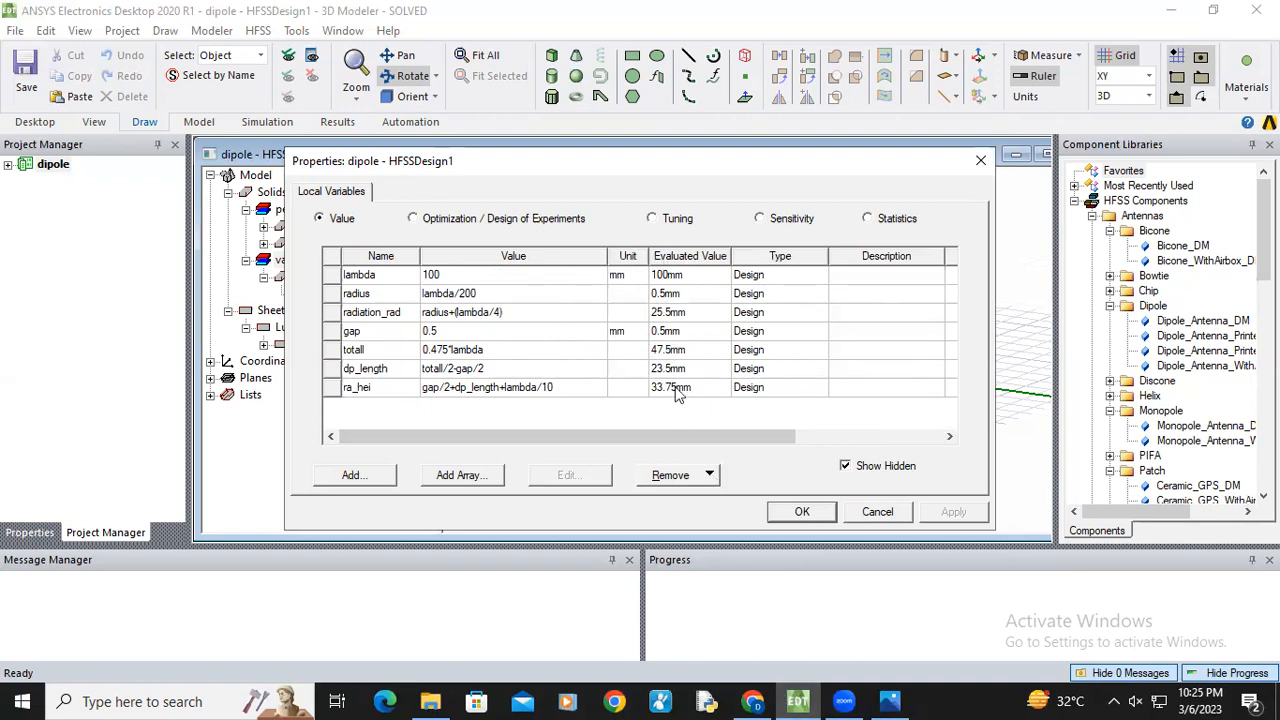
Switch to Chrome and bring up the Omni Dipole Calculator page to examine the antenna length for 3 GHz
click(750, 701)
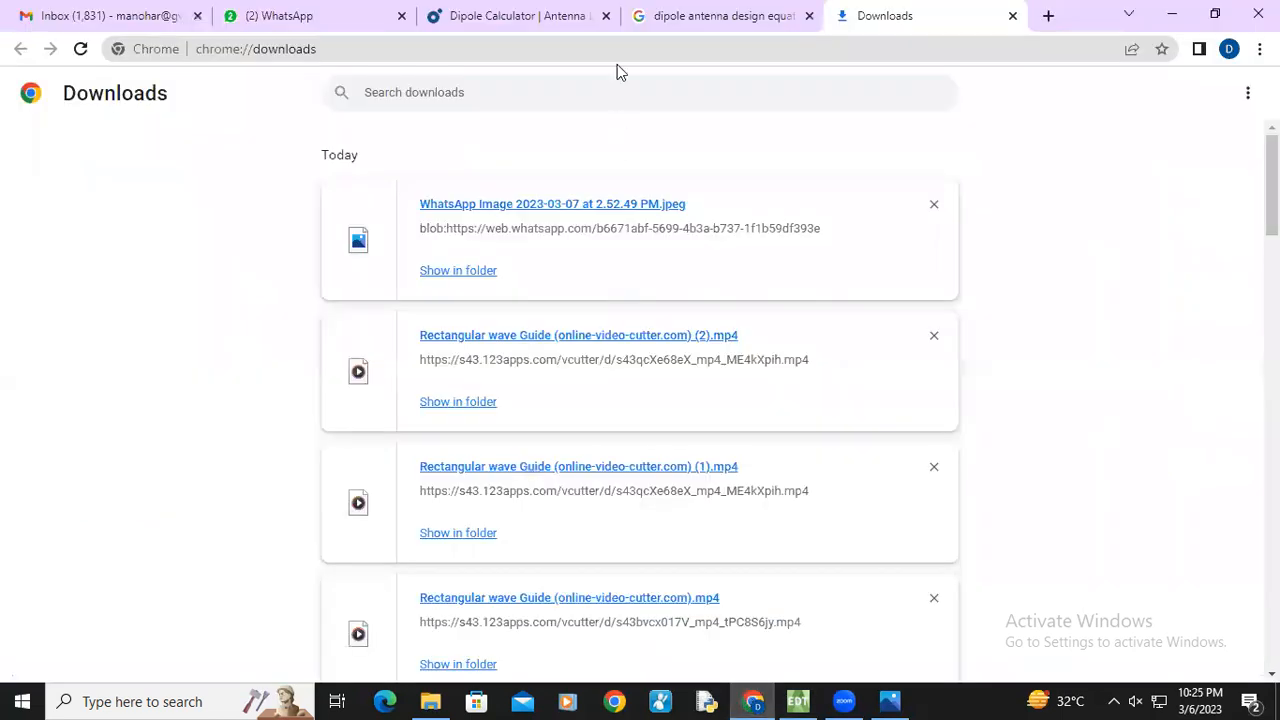
click(718, 15)
click(513, 16)
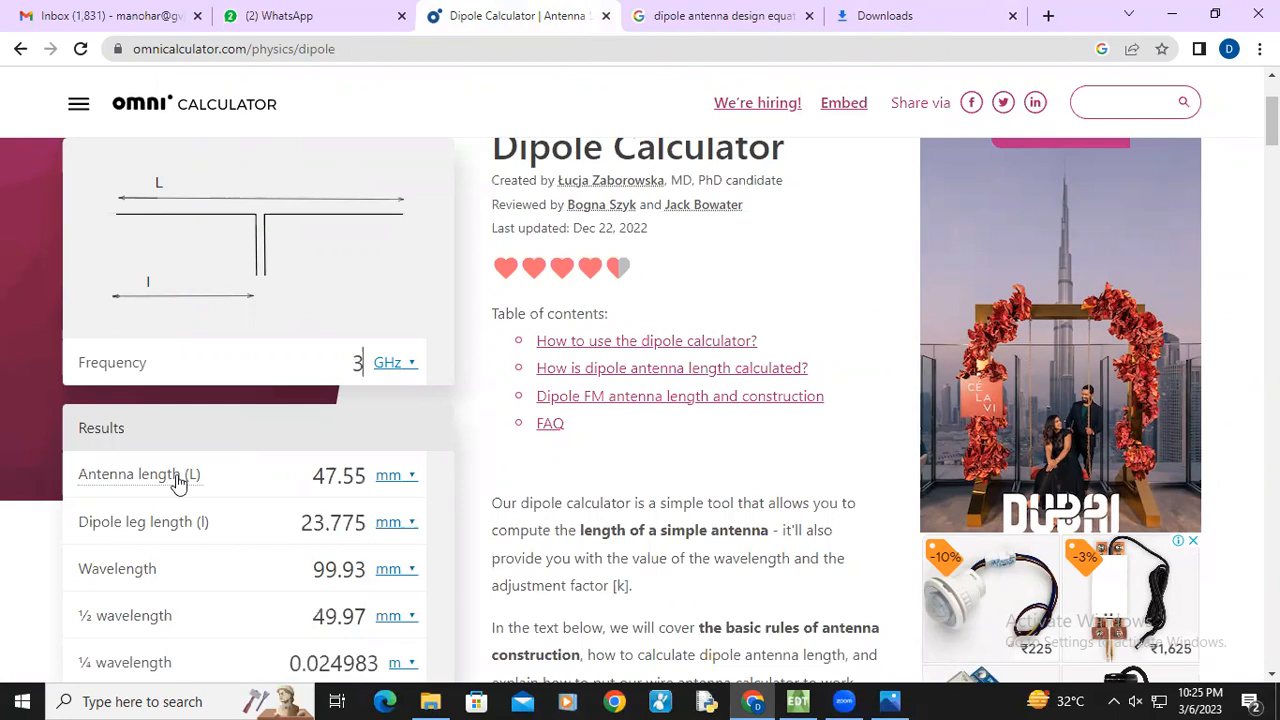
Return to ANSYS Electronics Desktop and check the totall variable's evaluated value against the calculator's antenna length
key(alt+Tab)
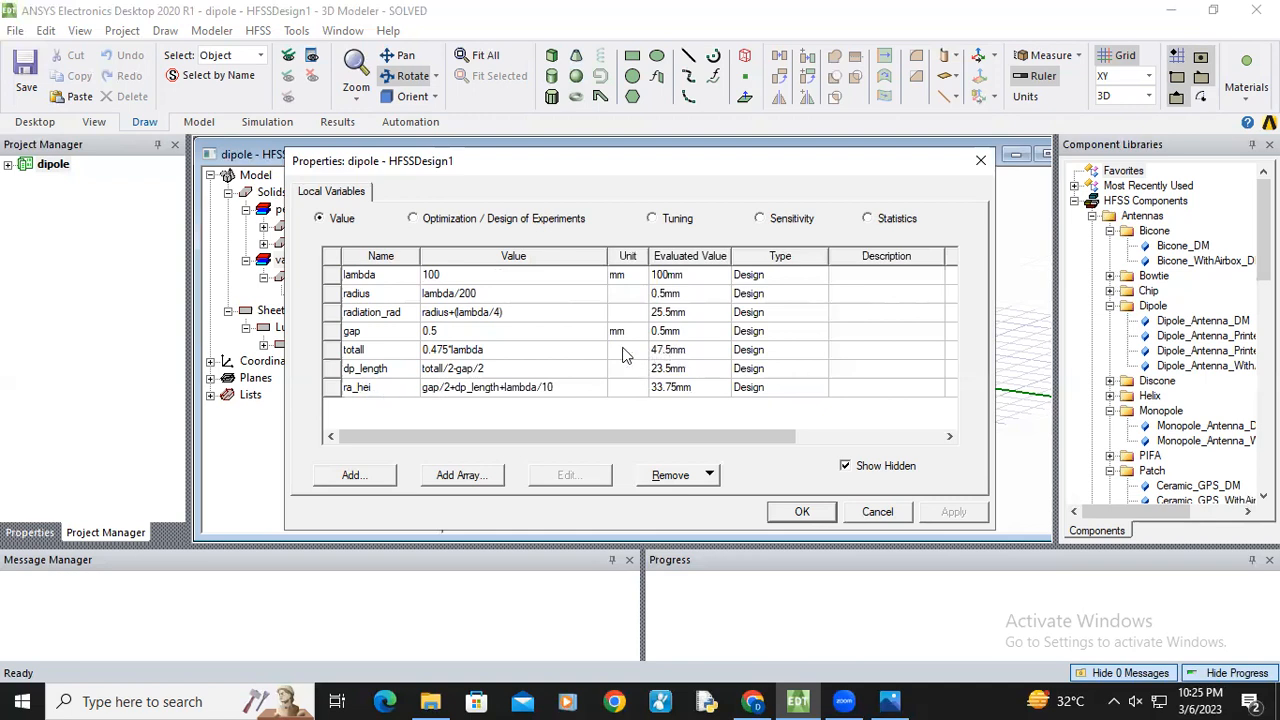
double_click(370, 350)
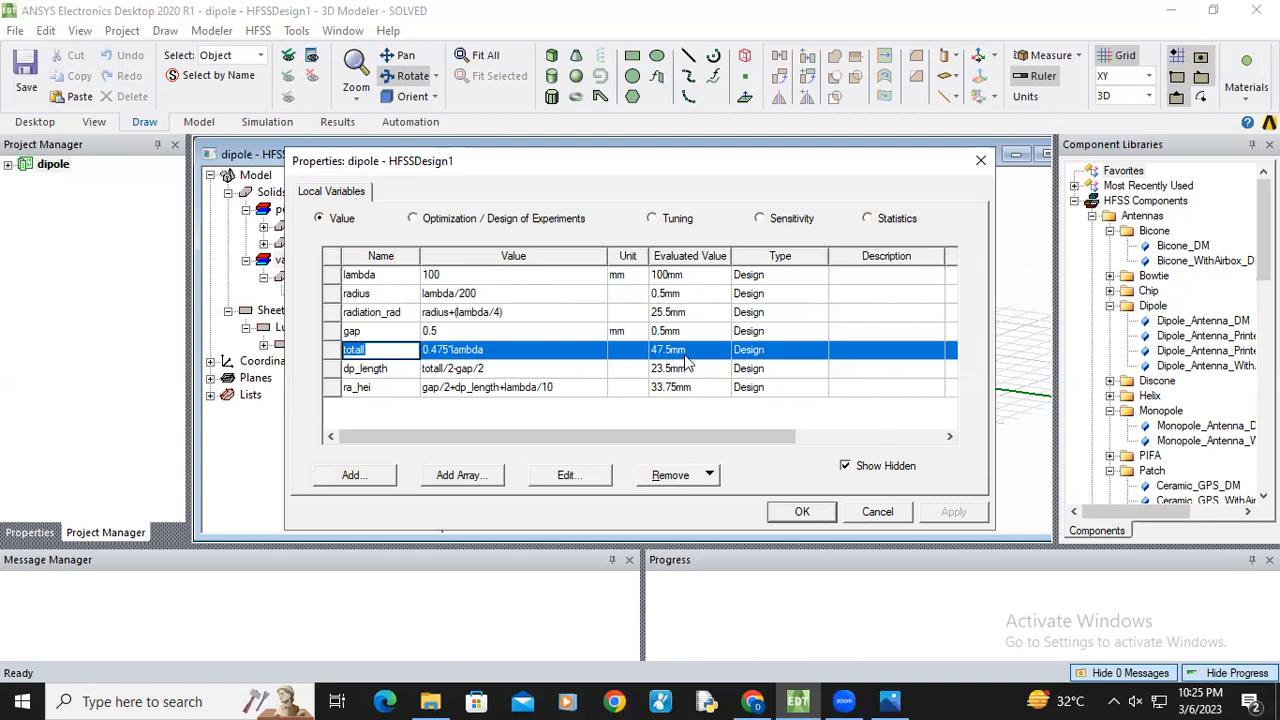
click(633, 417)
Switch back to the Dipole Calculator in Chrome and review the 3 GHz antenna length, leg length and wavelength results
click(752, 701)
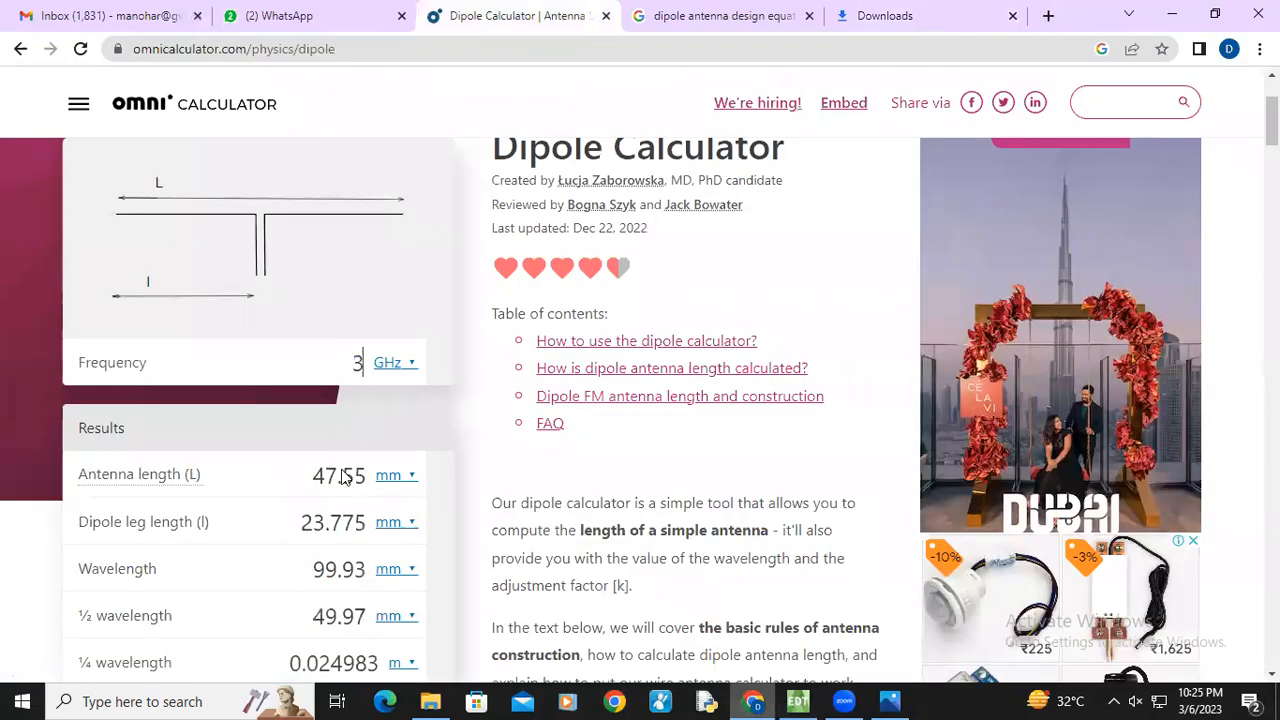
scroll(128, 360, down, 3)
scroll(109, 371, up, 1)
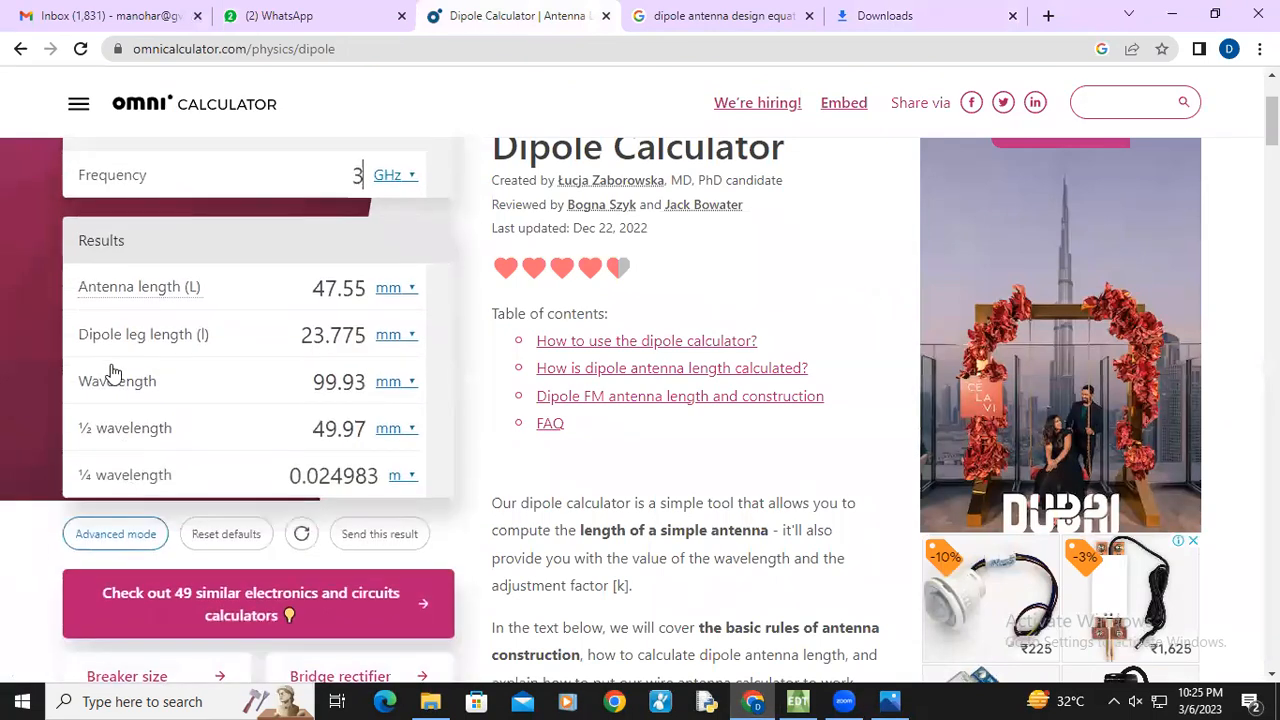
scroll(263, 334, up, 2)
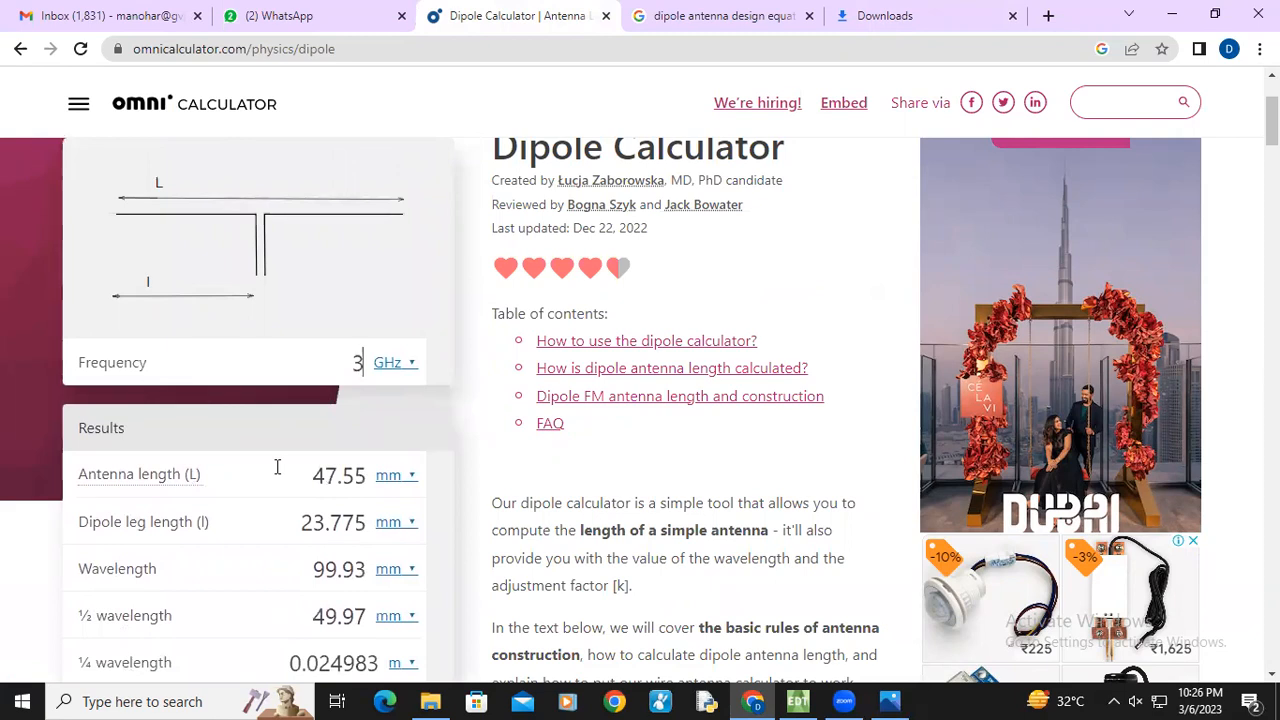
scroll(277, 467, down, 1)
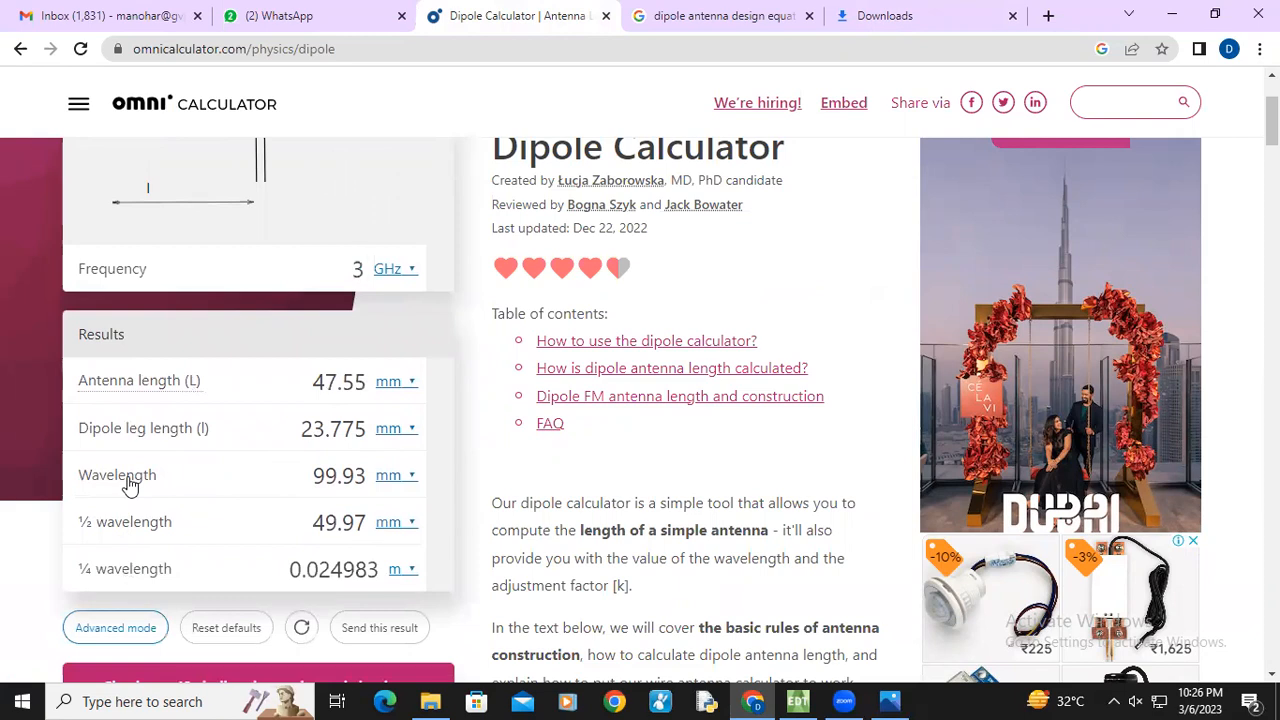
scroll(130, 484, up, 1)
Set the dipole calculator's frequency to 108 MHz
key(BackSpace)
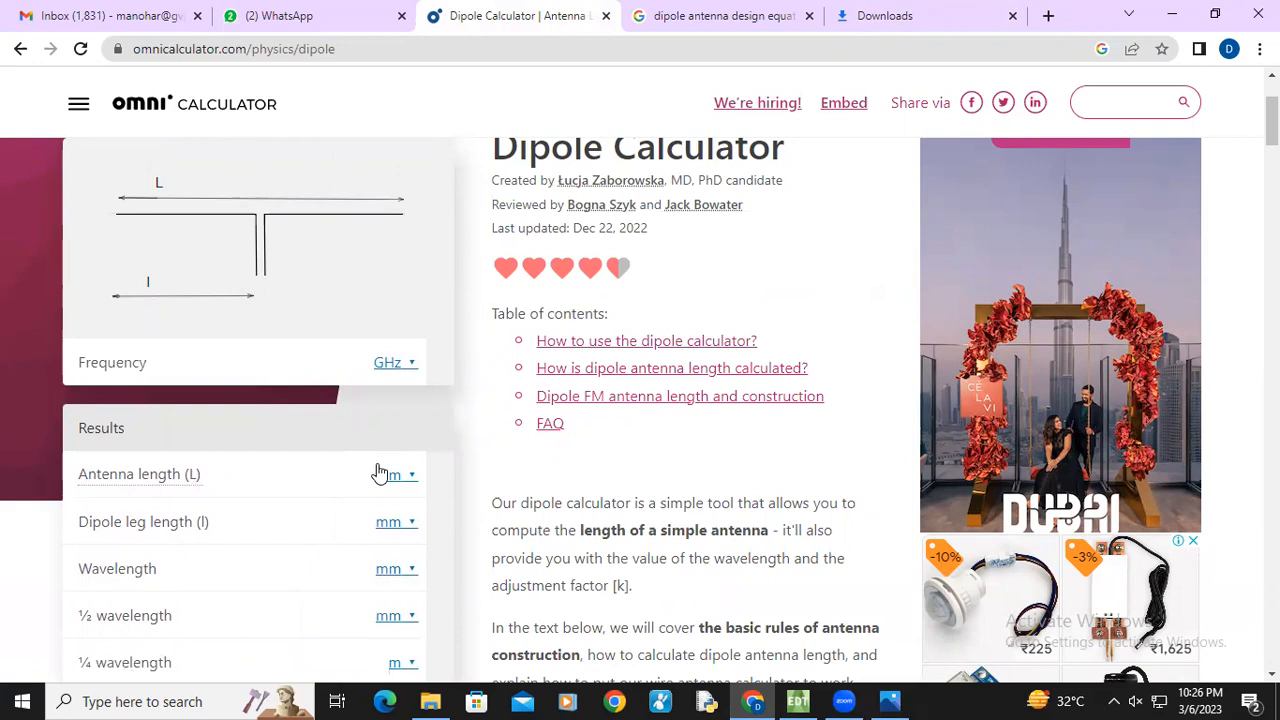
text(108)
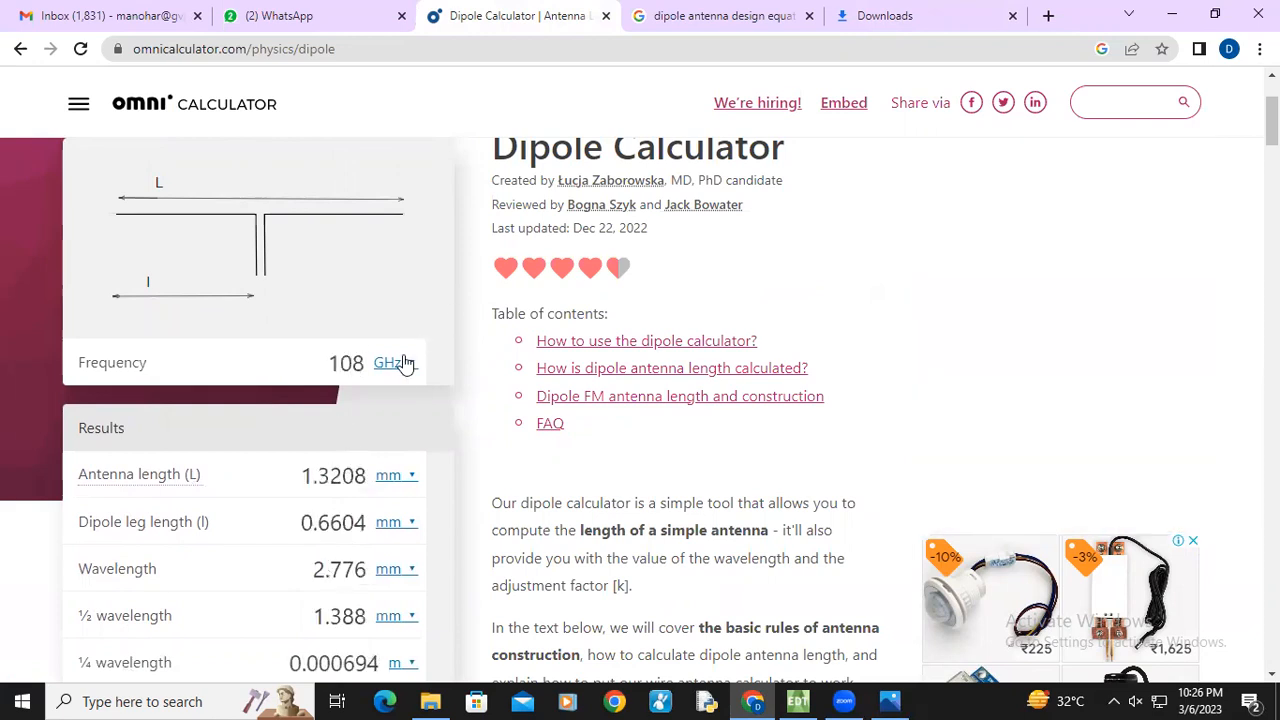
click(401, 364)
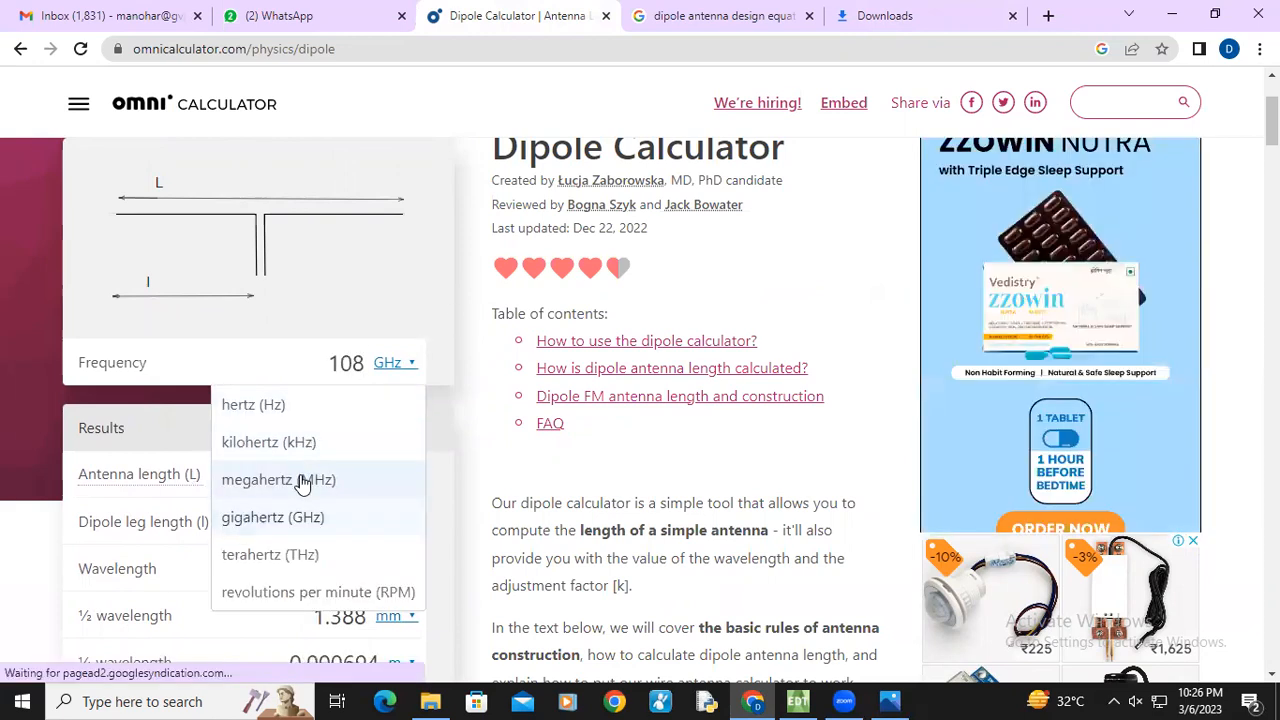
click(300, 479)
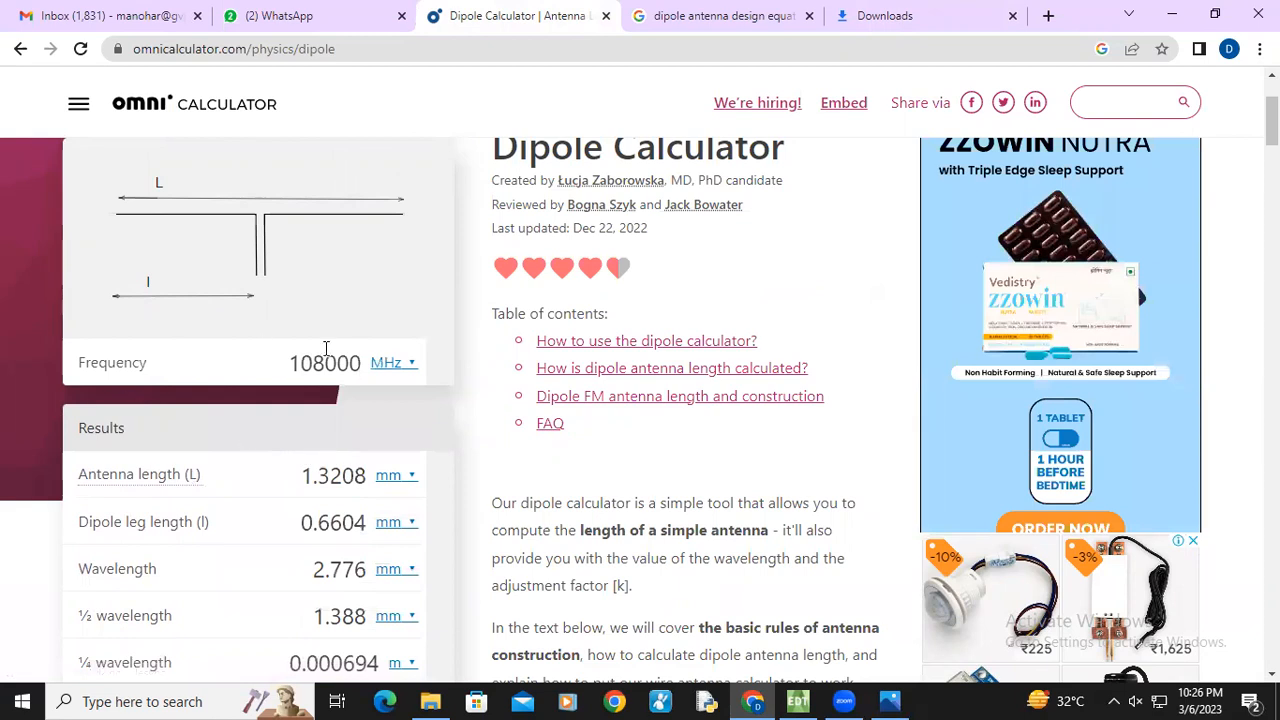
key(BackSpace)
key(BackSpace)
key(BackSpace)
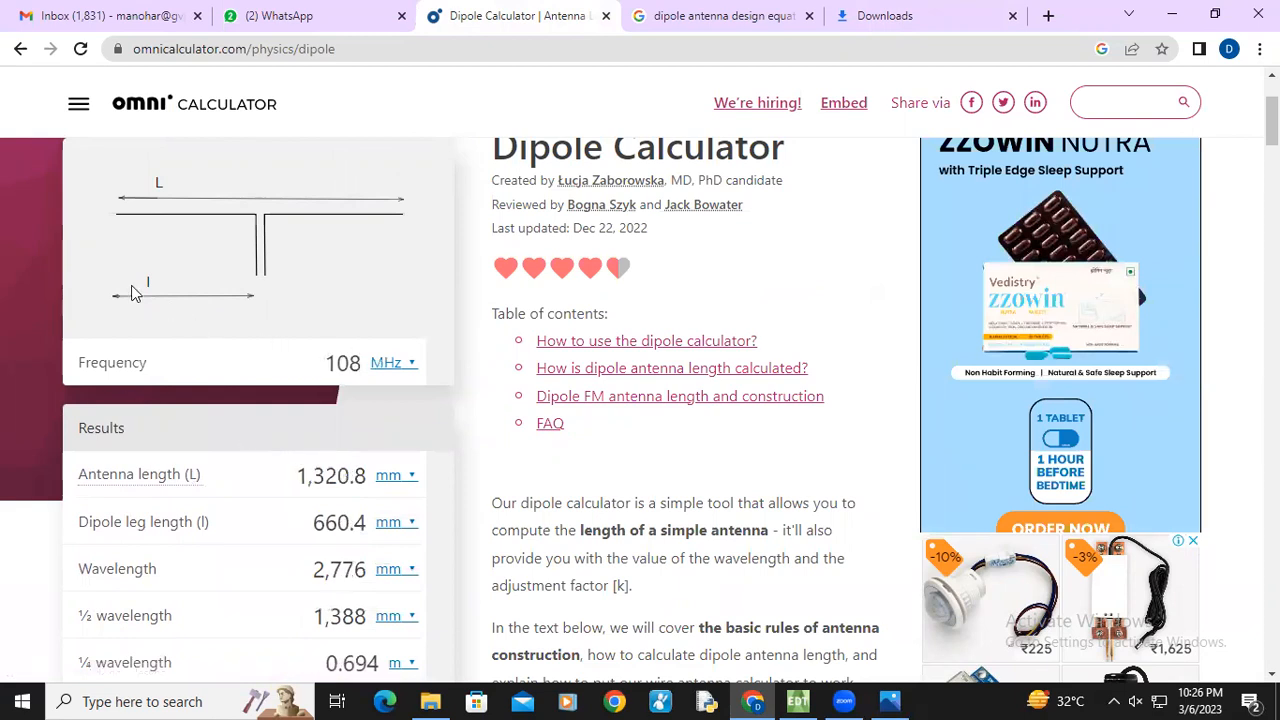
Change the unit of the calculated antenna length (L) to feet
scroll(123, 423, down, 1)
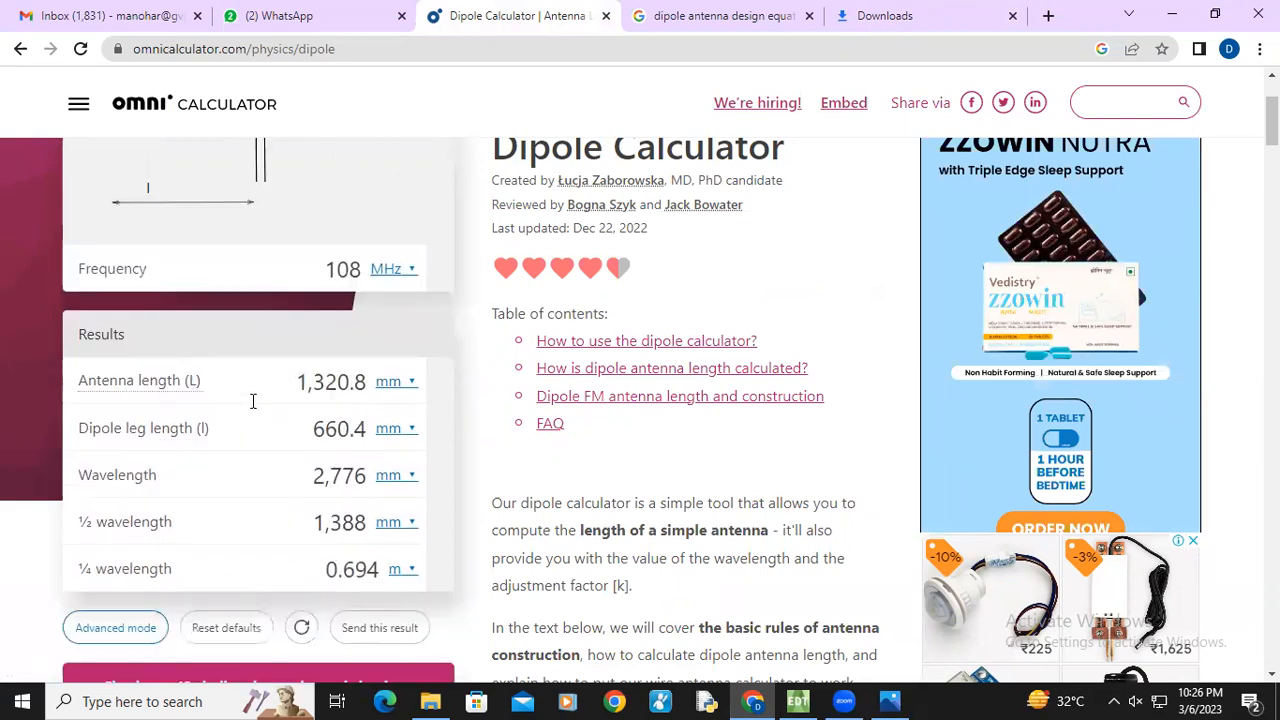
click(398, 384)
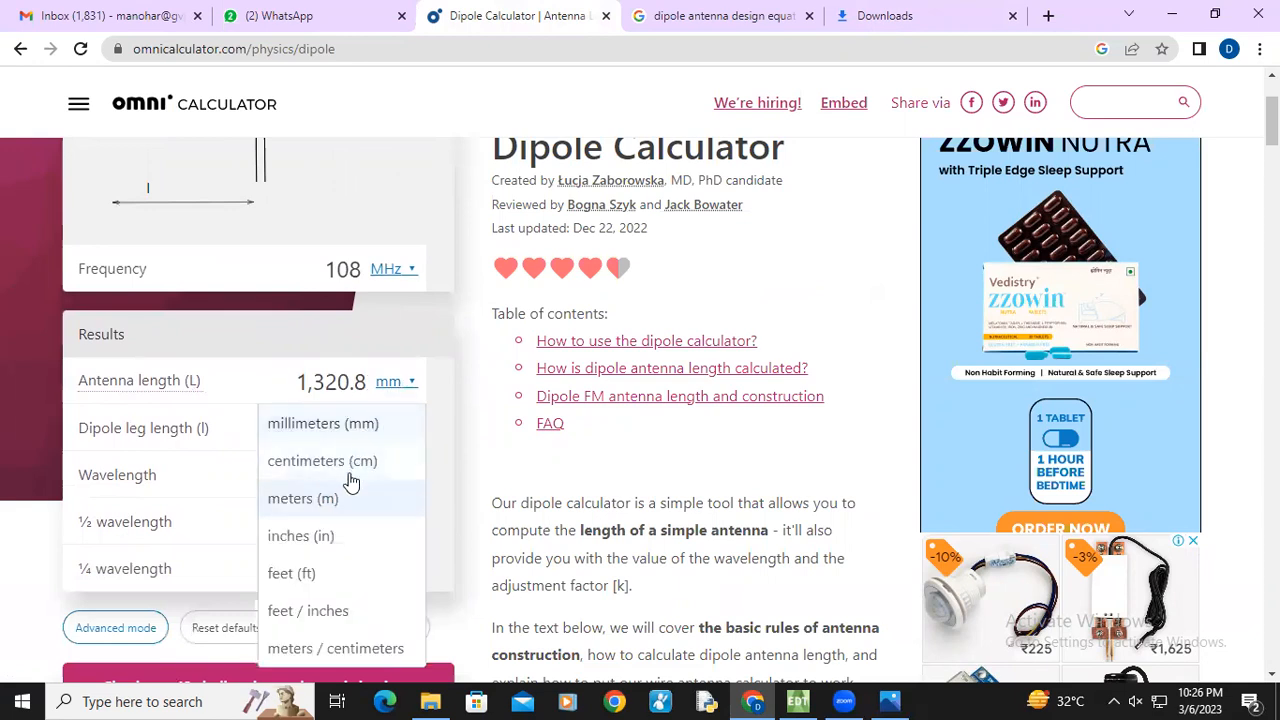
click(305, 573)
Change the units of the calculated dipole leg length (l) and wavelength to feet, and review the results
click(396, 432)
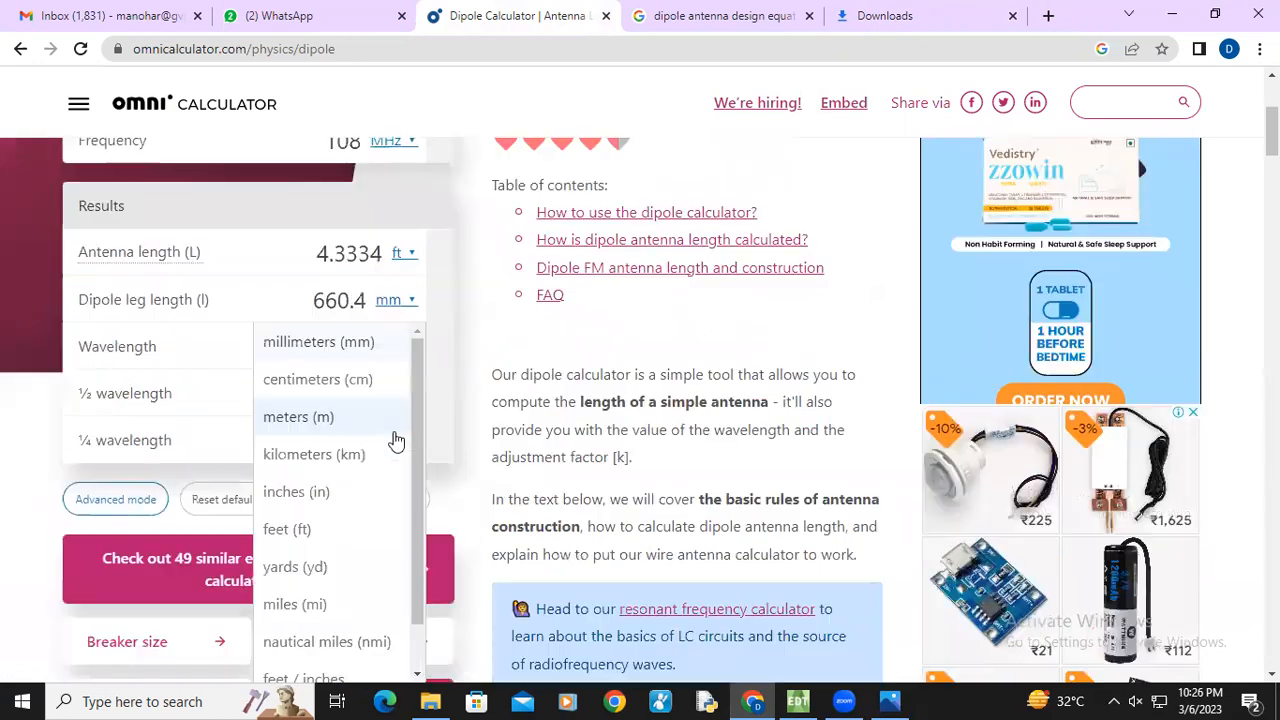
click(373, 381)
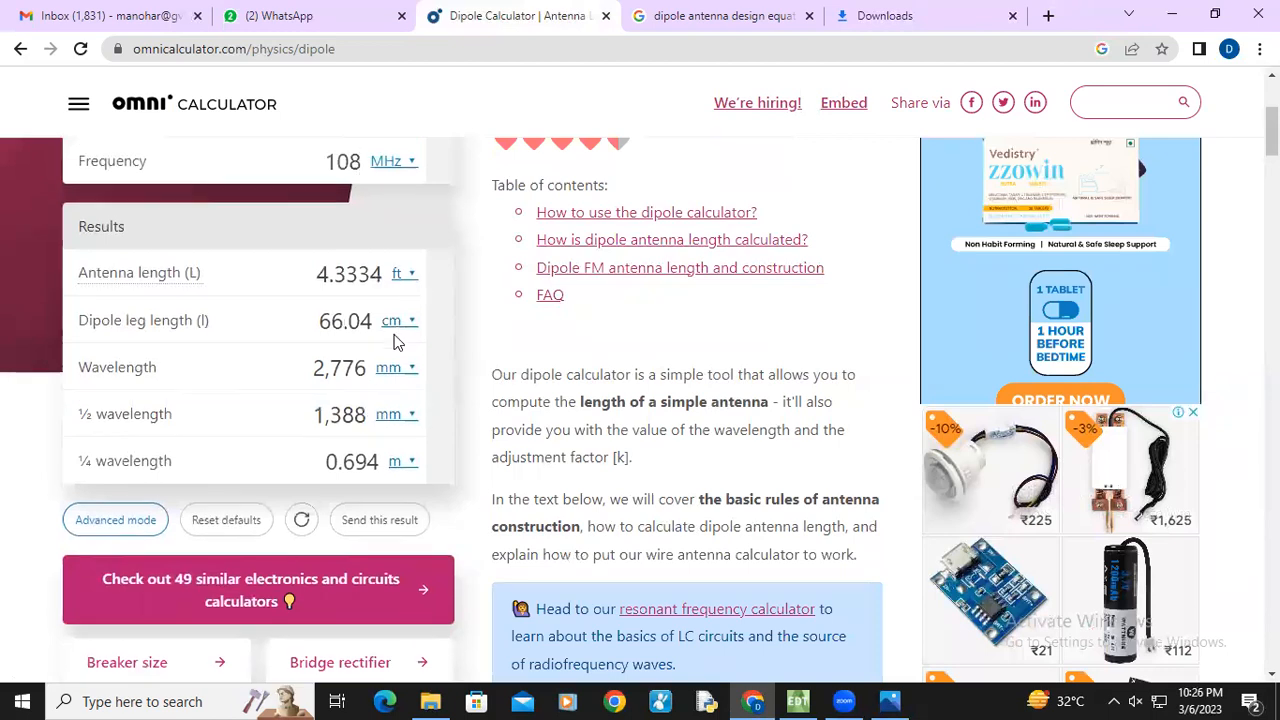
click(393, 338)
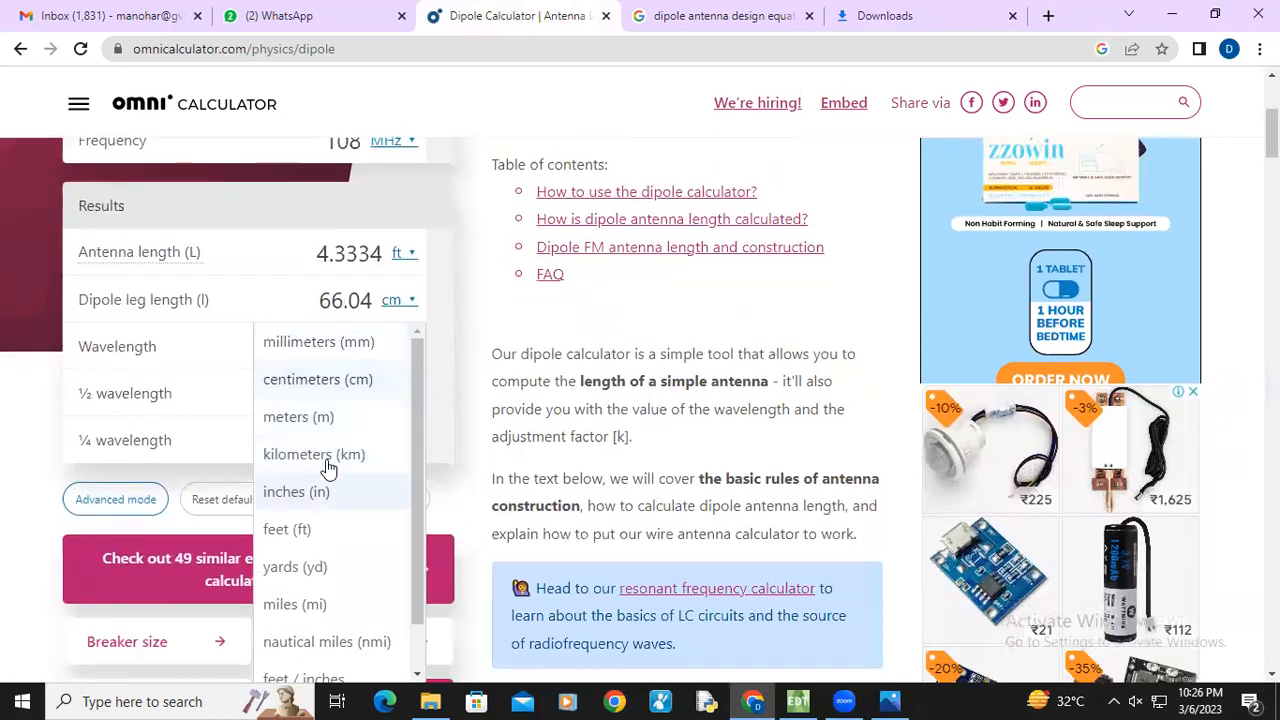
click(300, 529)
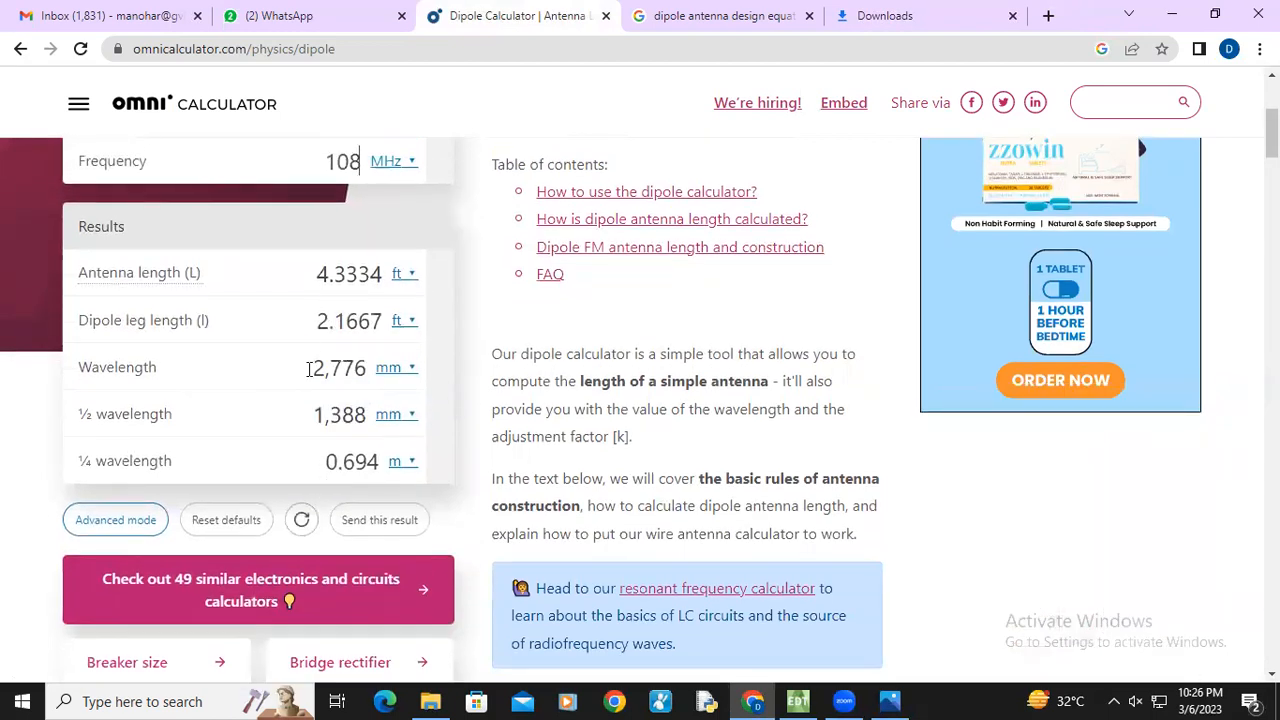
click(393, 367)
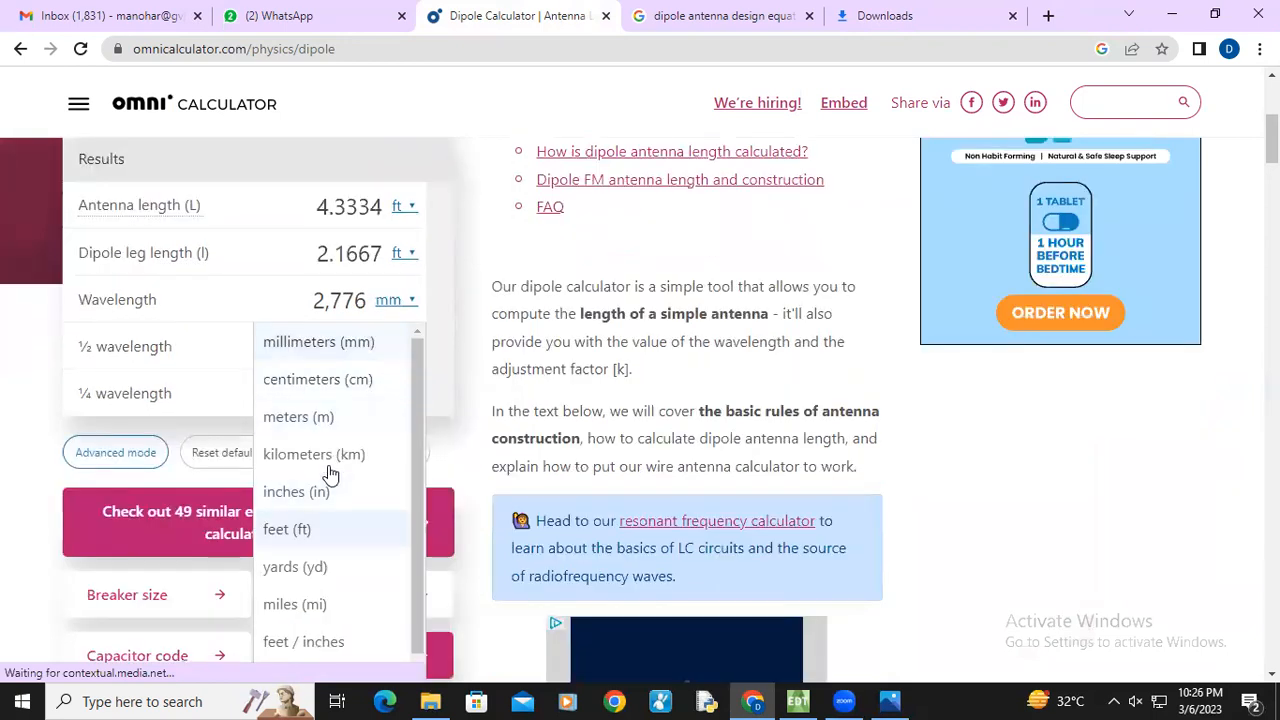
click(290, 529)
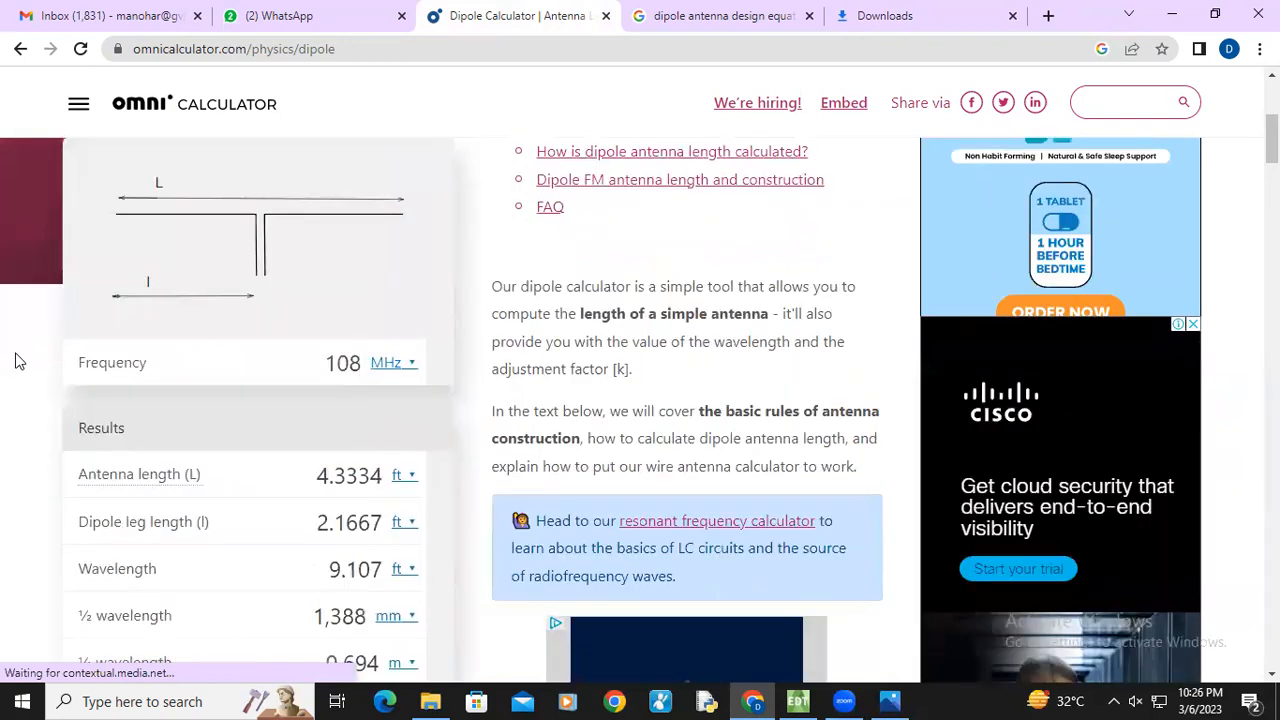
scroll(277, 332, down, 1)
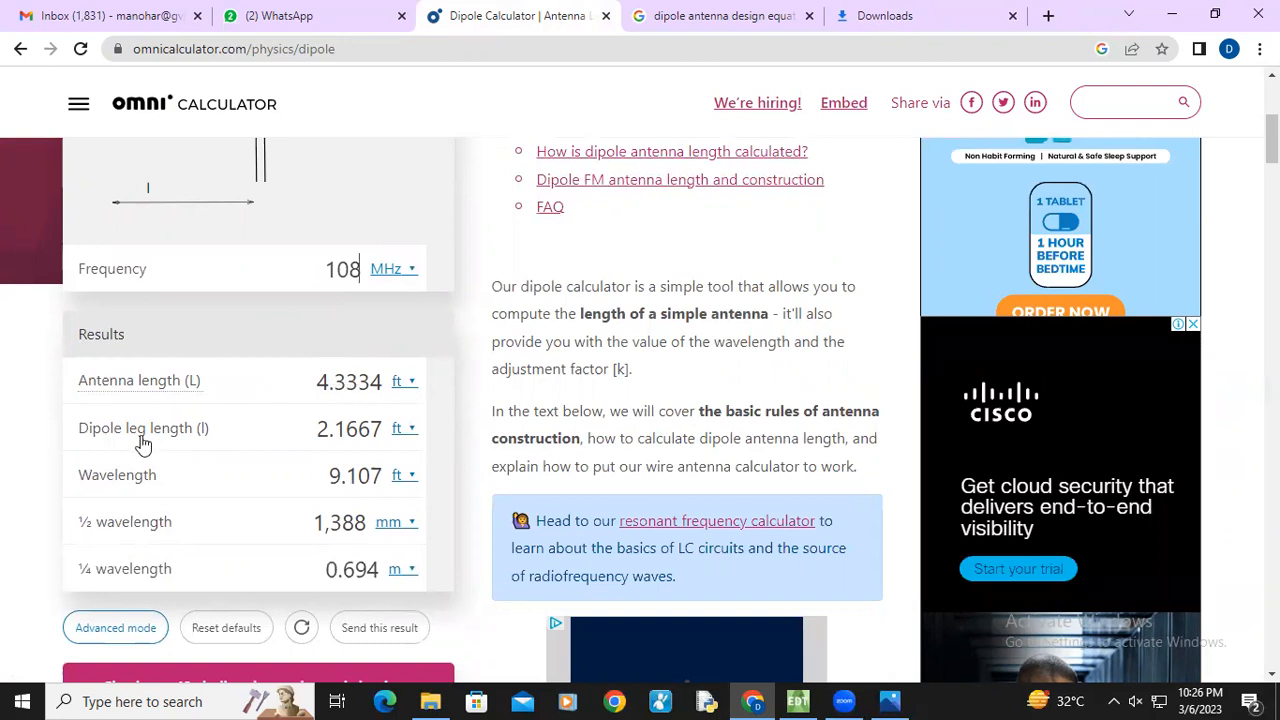
scroll(212, 296, up, 1)
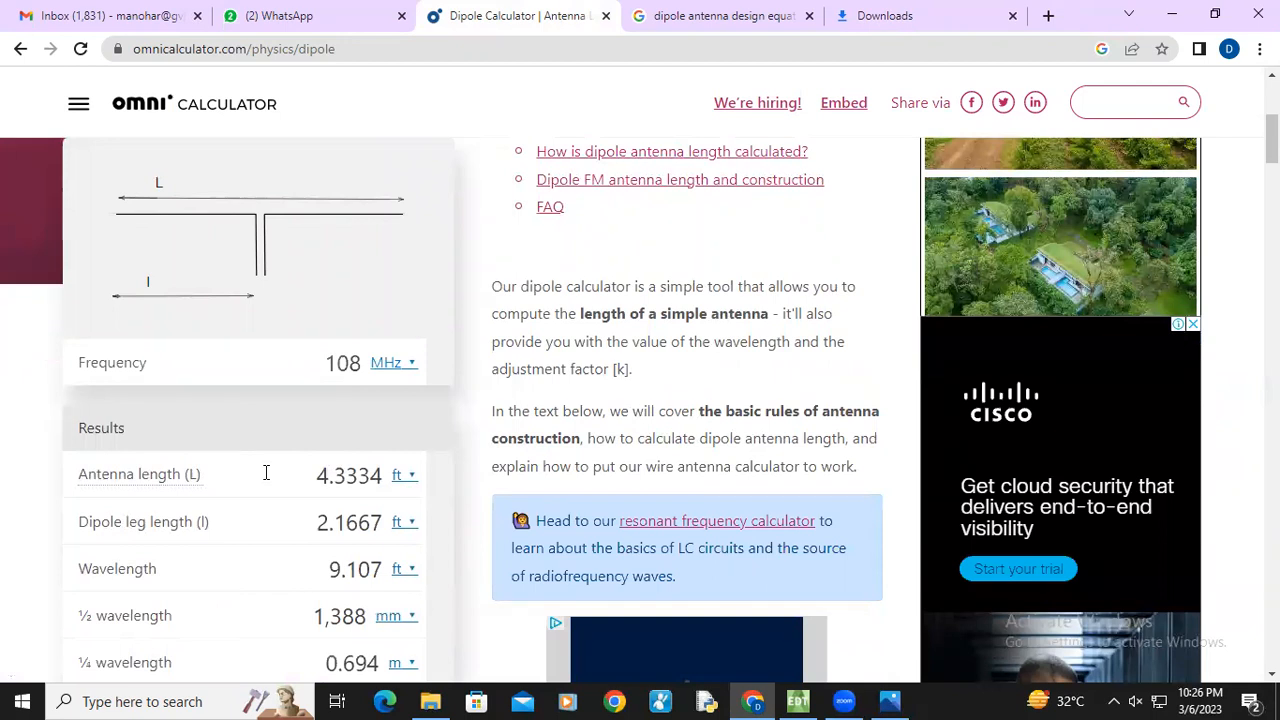
scroll(266, 473, down, 1)
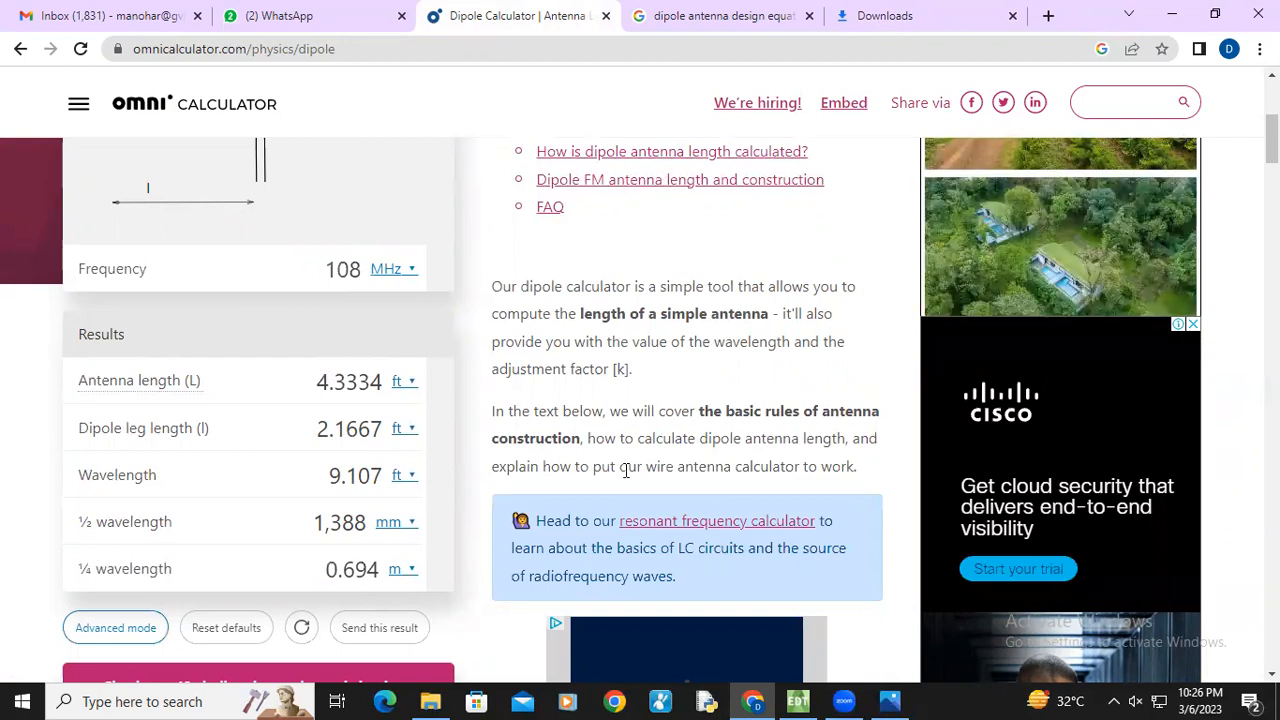
Return to ANSYS Electronics Desktop, close the design variables, and expand the dipole project down to the contents of HFSSDesign1
click(797, 700)
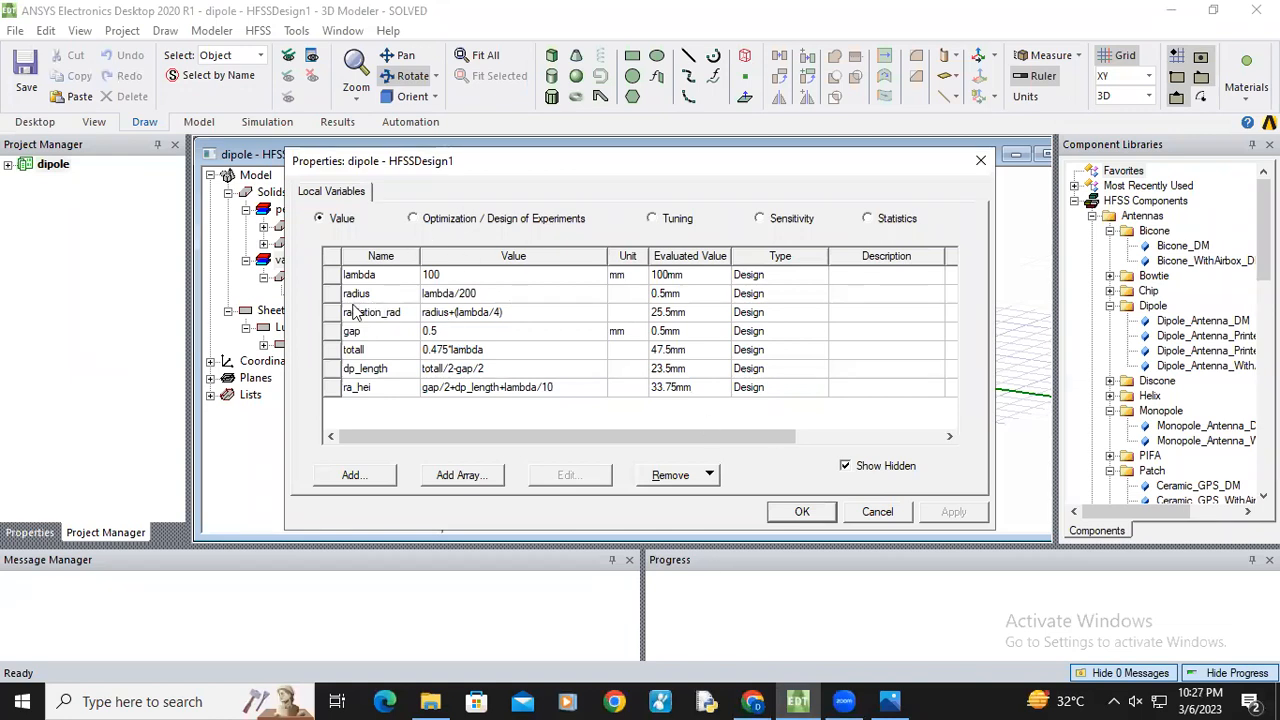
click(802, 511)
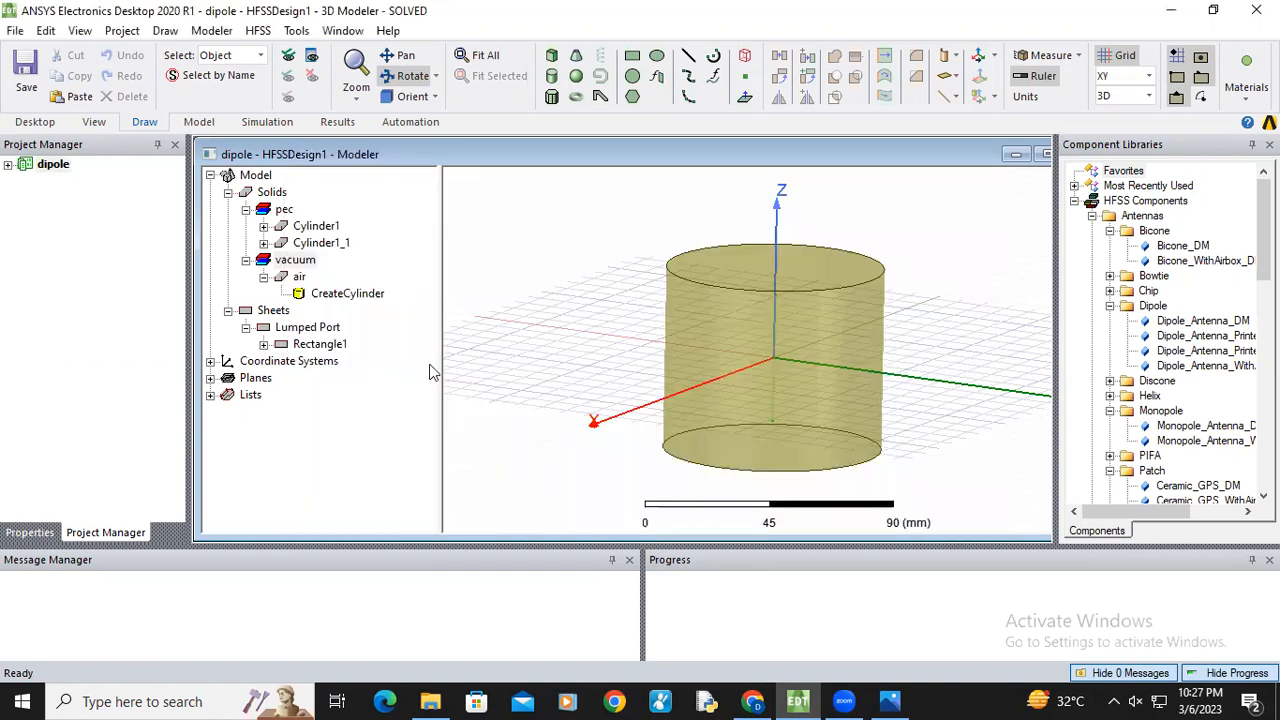
click(8, 166)
click(25, 182)
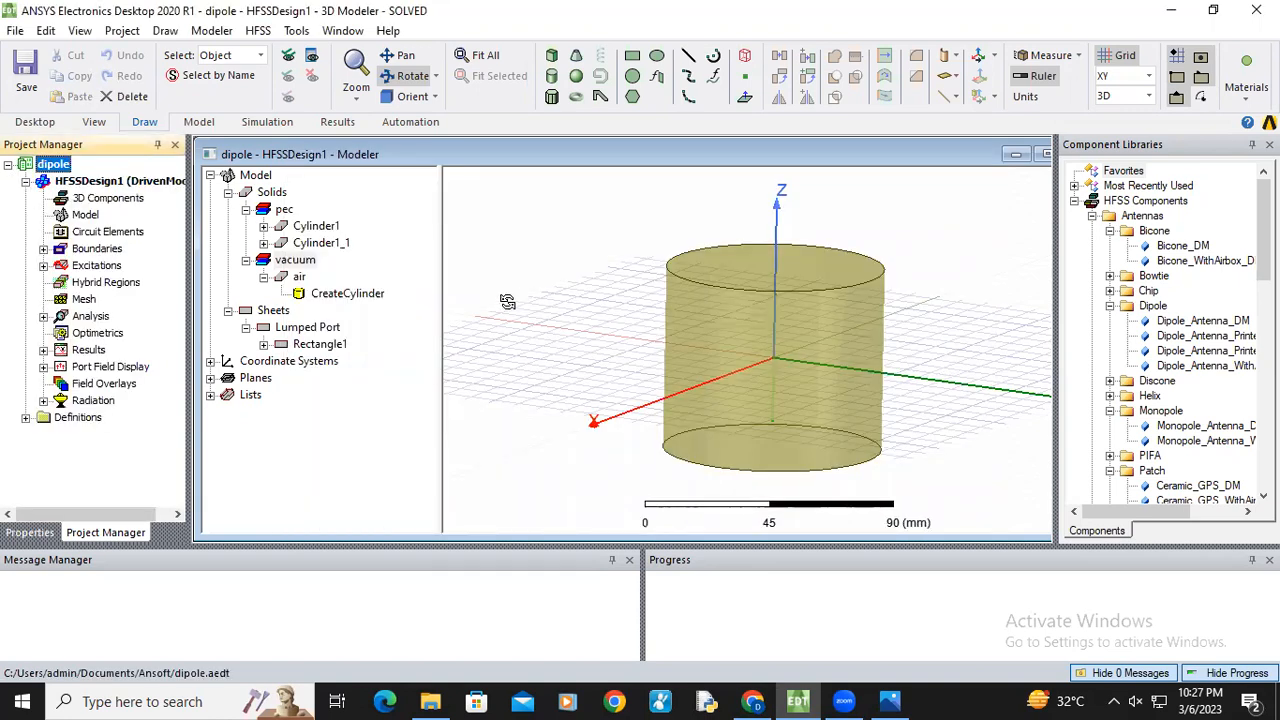
Draw a trial model cylinder of about 36 mm radius beside the air cylinder and delete it
click(553, 80)
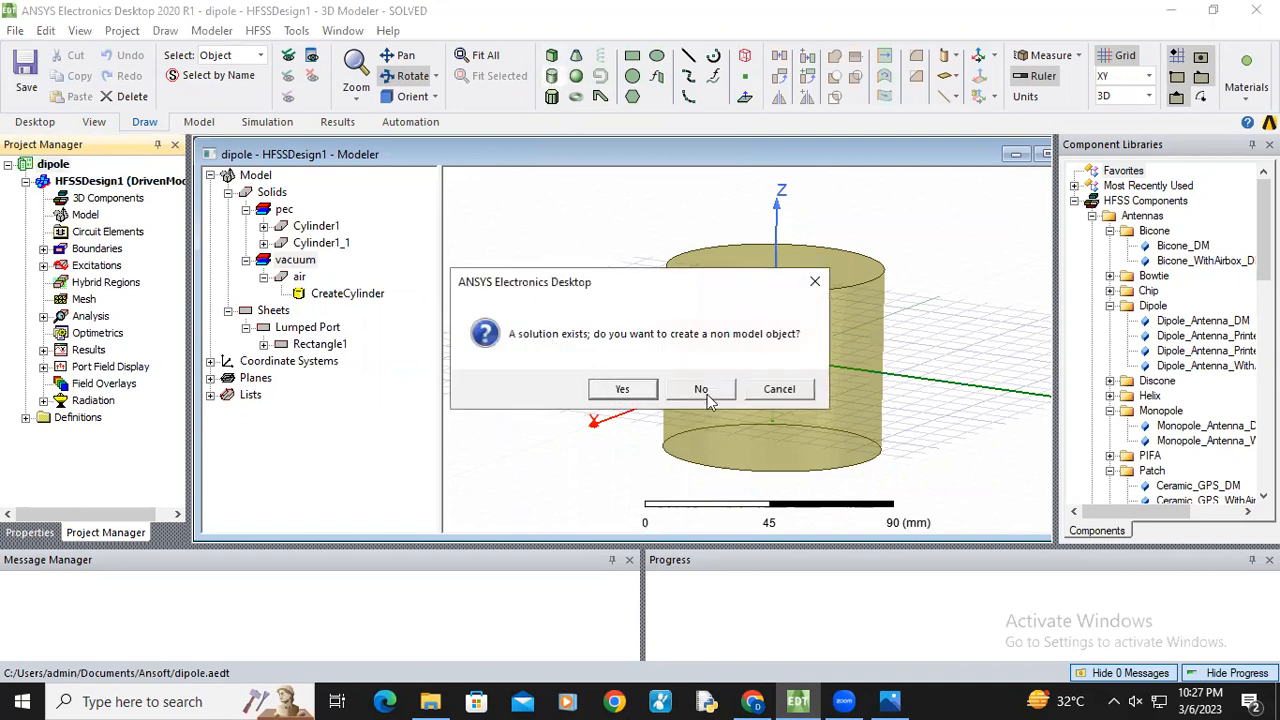
click(700, 387)
click(525, 350)
click(562, 362)
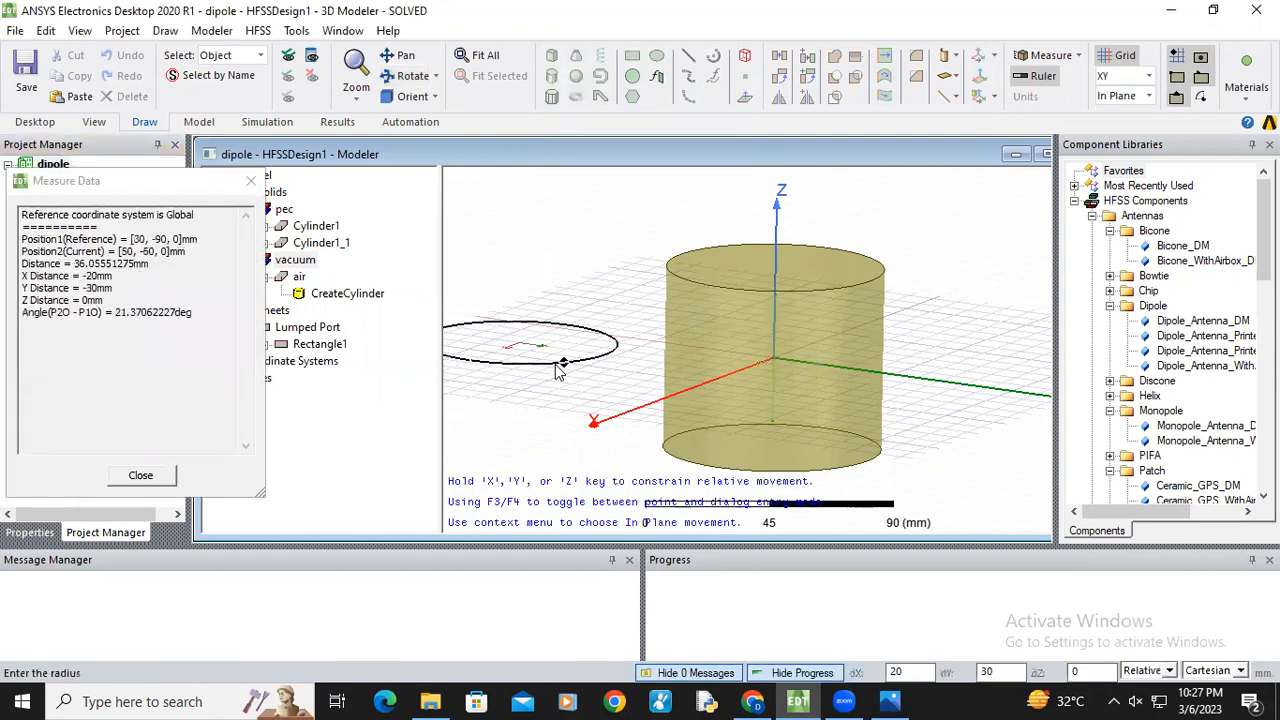
click(545, 241)
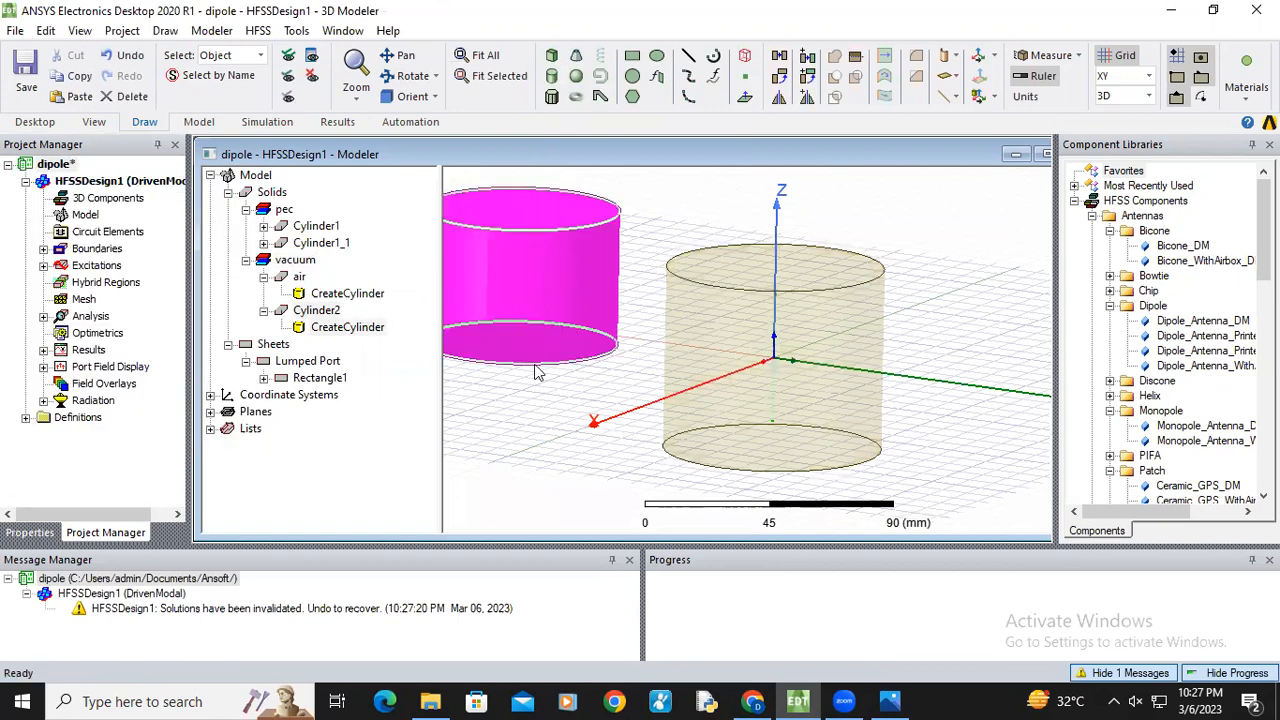
click(525, 296)
key(Delete)
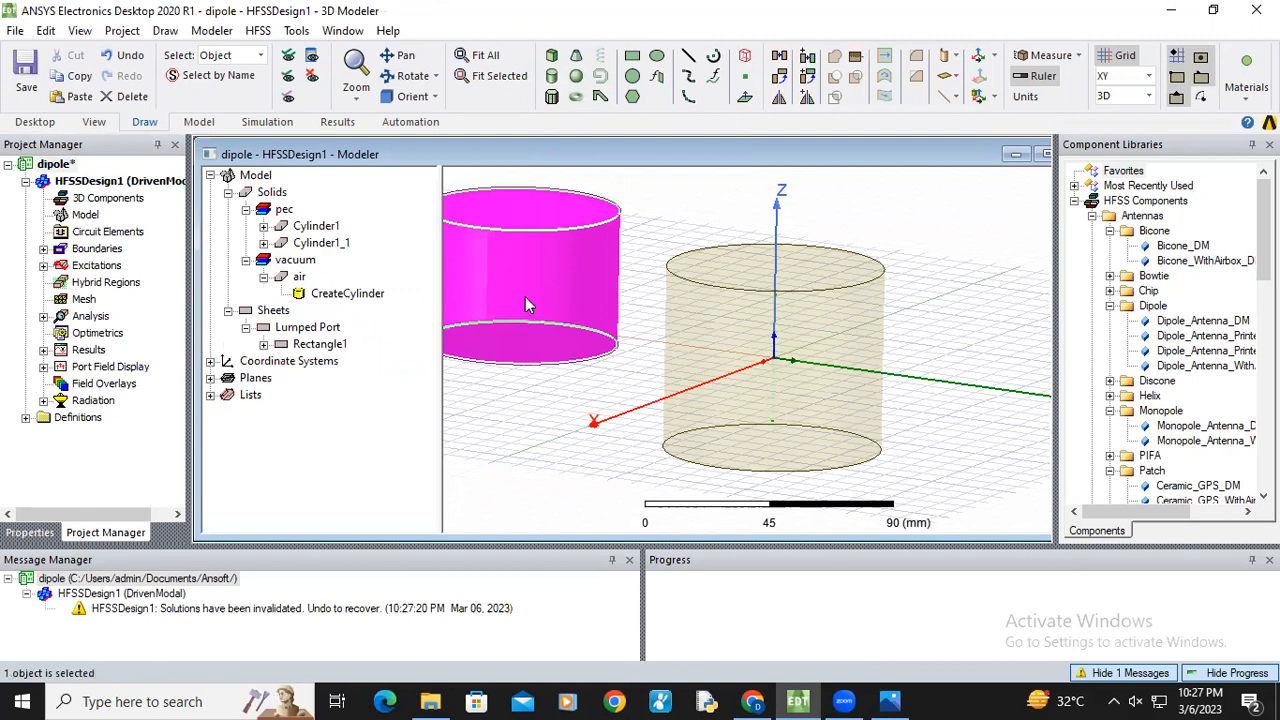
Expand the histories of both pec cylinders and examine the center position, axis, radius and height of Cylinder1's CreateCylinder command
click(263, 243)
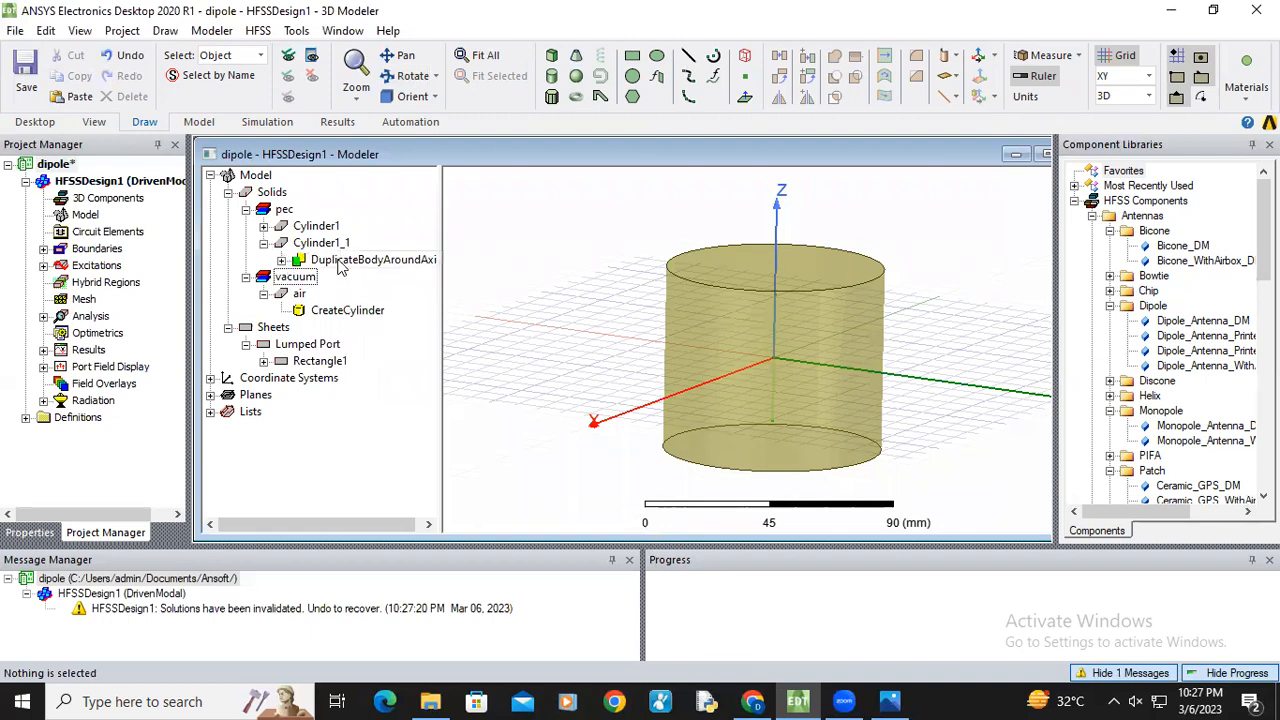
click(281, 260)
click(299, 277)
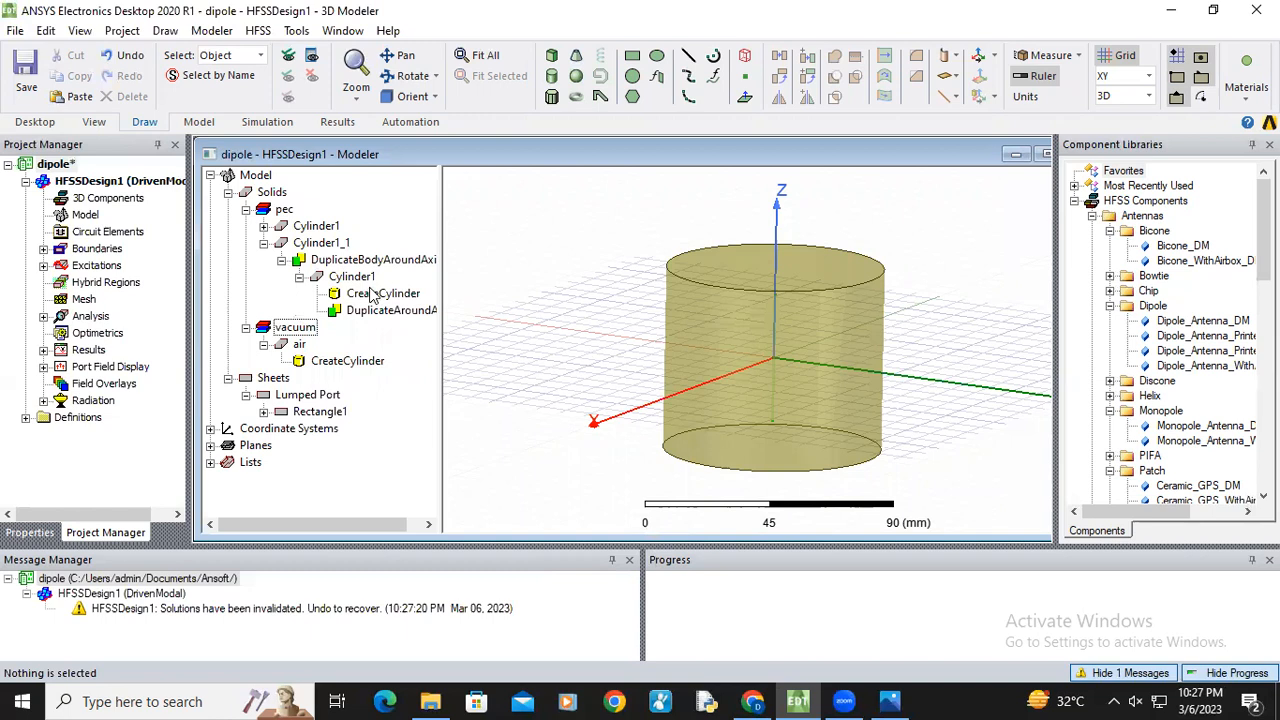
click(263, 226)
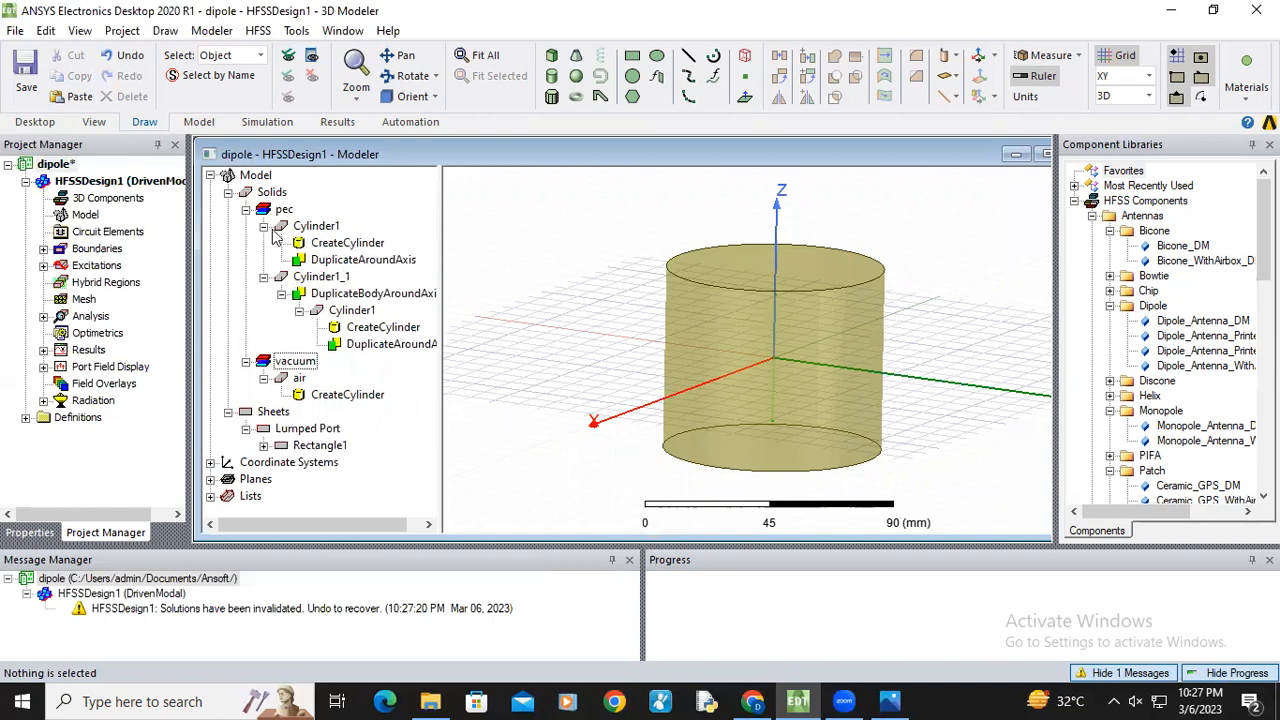
double_click(350, 243)
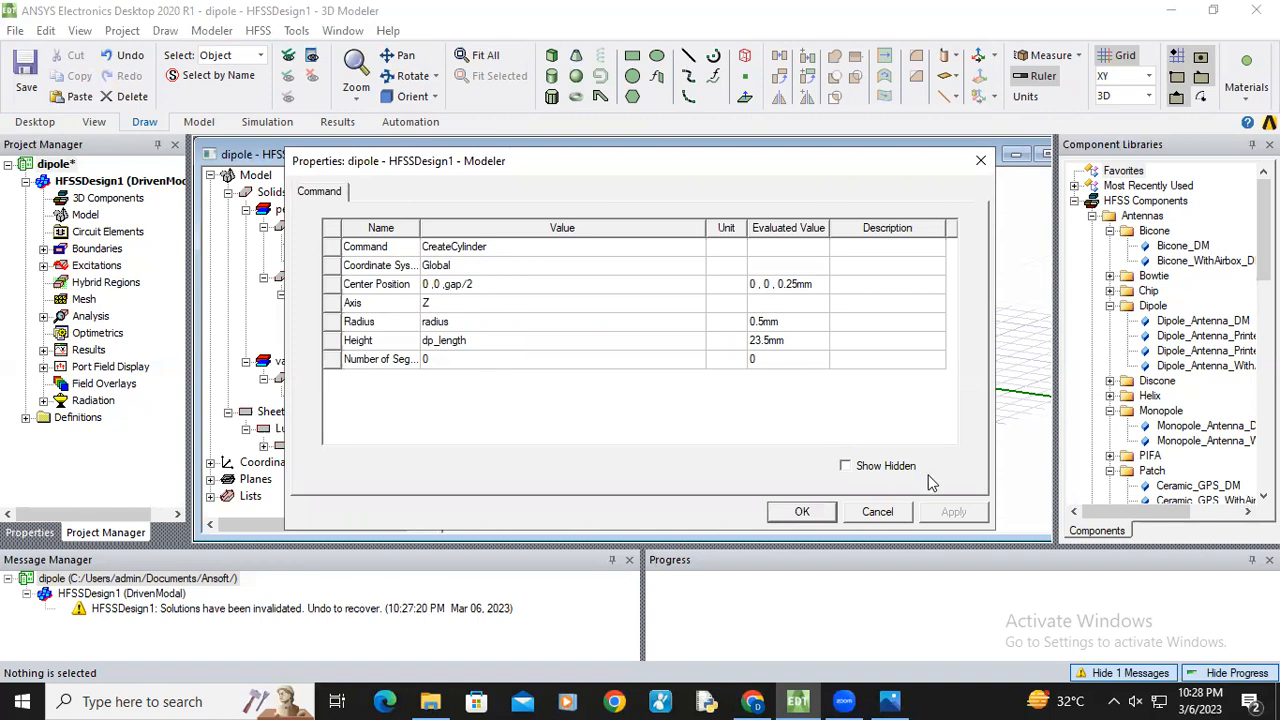
click(808, 511)
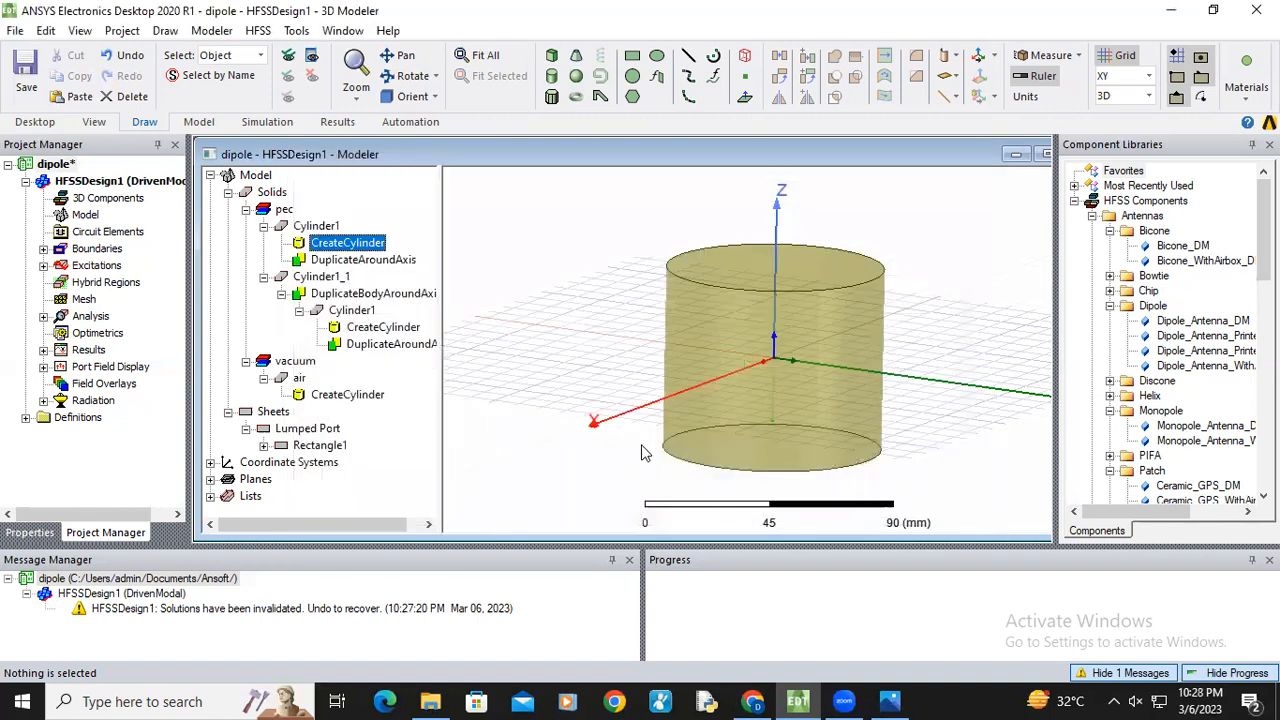
Select Cylinder1 and hide the air object in the active view to expose the dipole arms
click(306, 227)
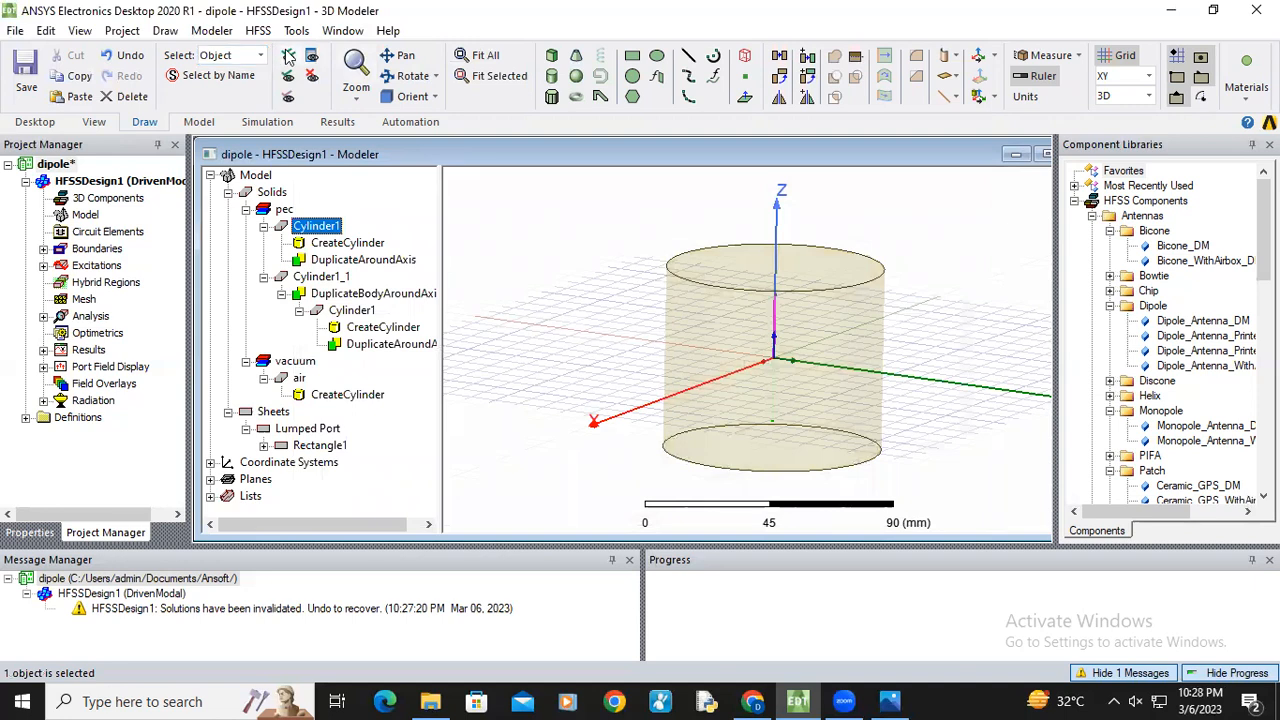
click(311, 55)
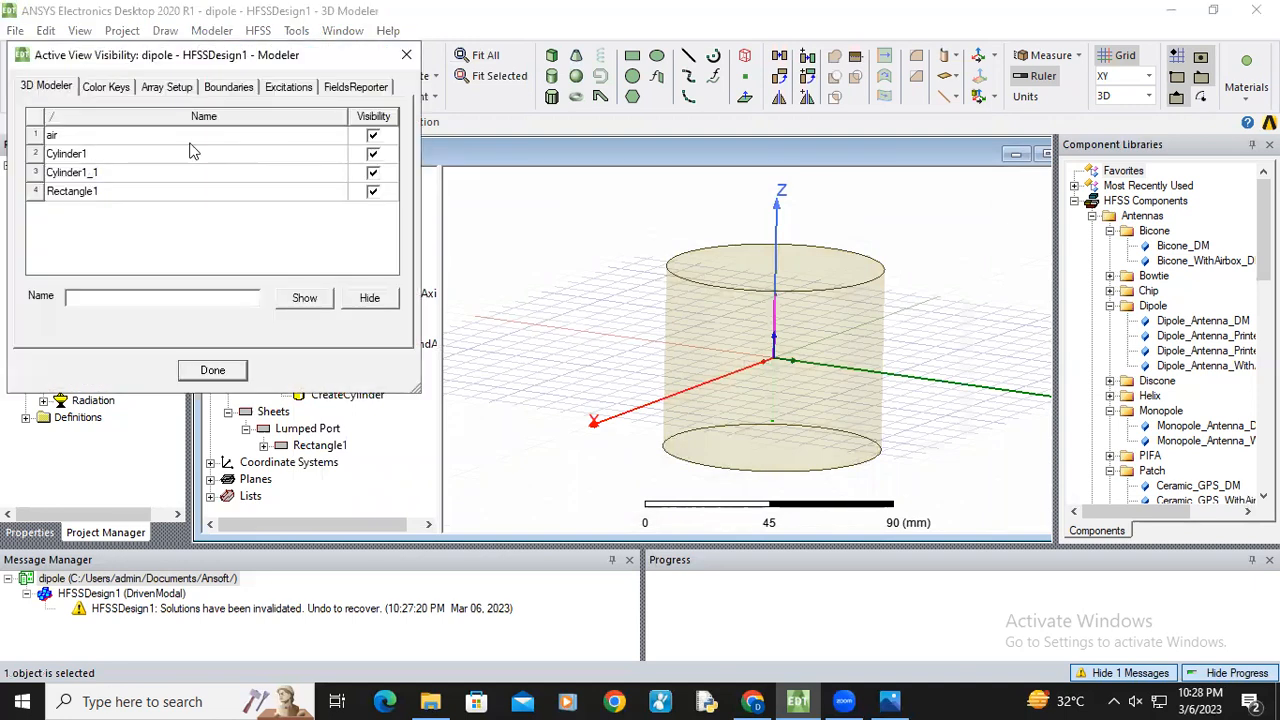
click(372, 135)
click(212, 370)
scroll(780, 343, up, 3)
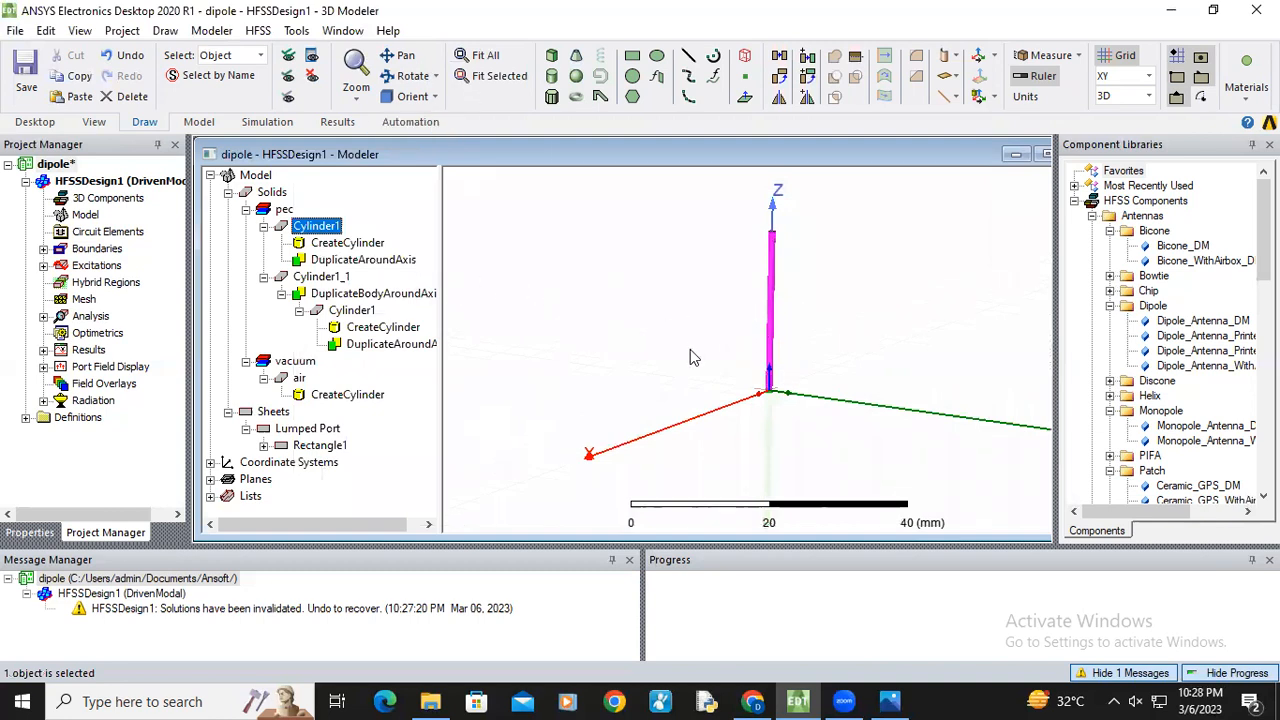
scroll(650, 360, down, 2)
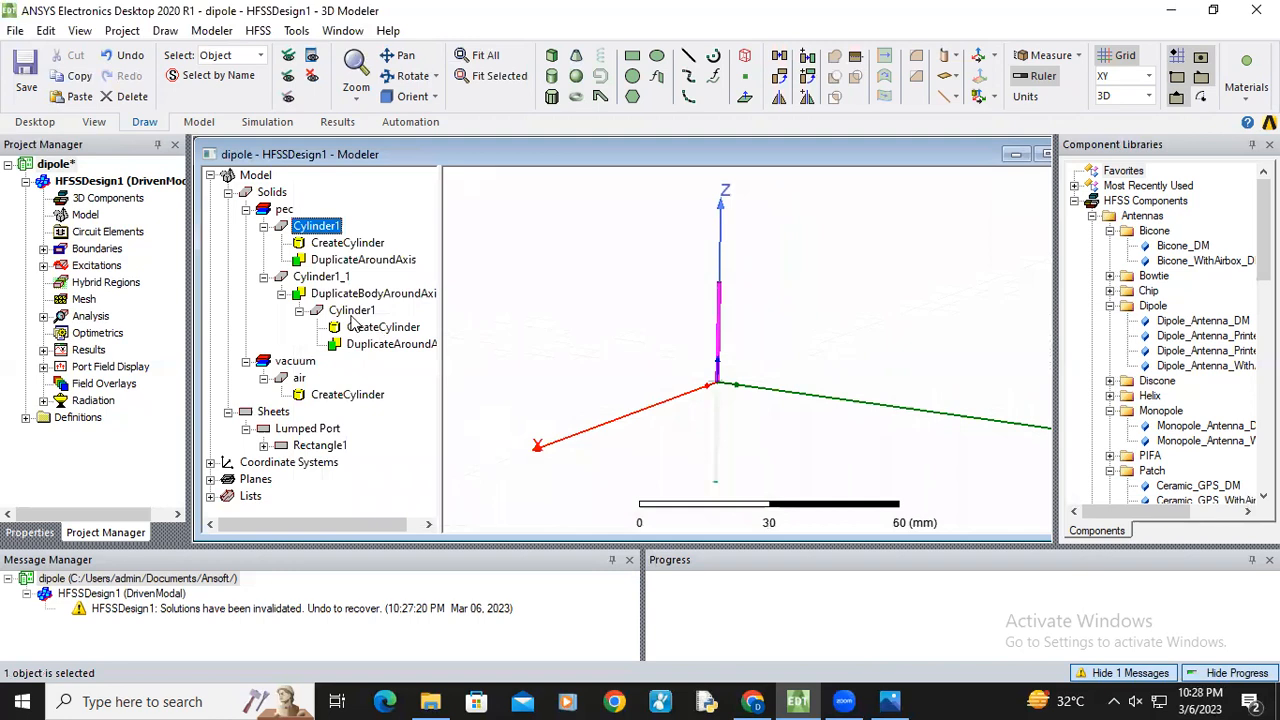
Examine the CreateCylinder parameters nested under Cylinder1_1 and compare them with the dipole arms in the model
double_click(388, 330)
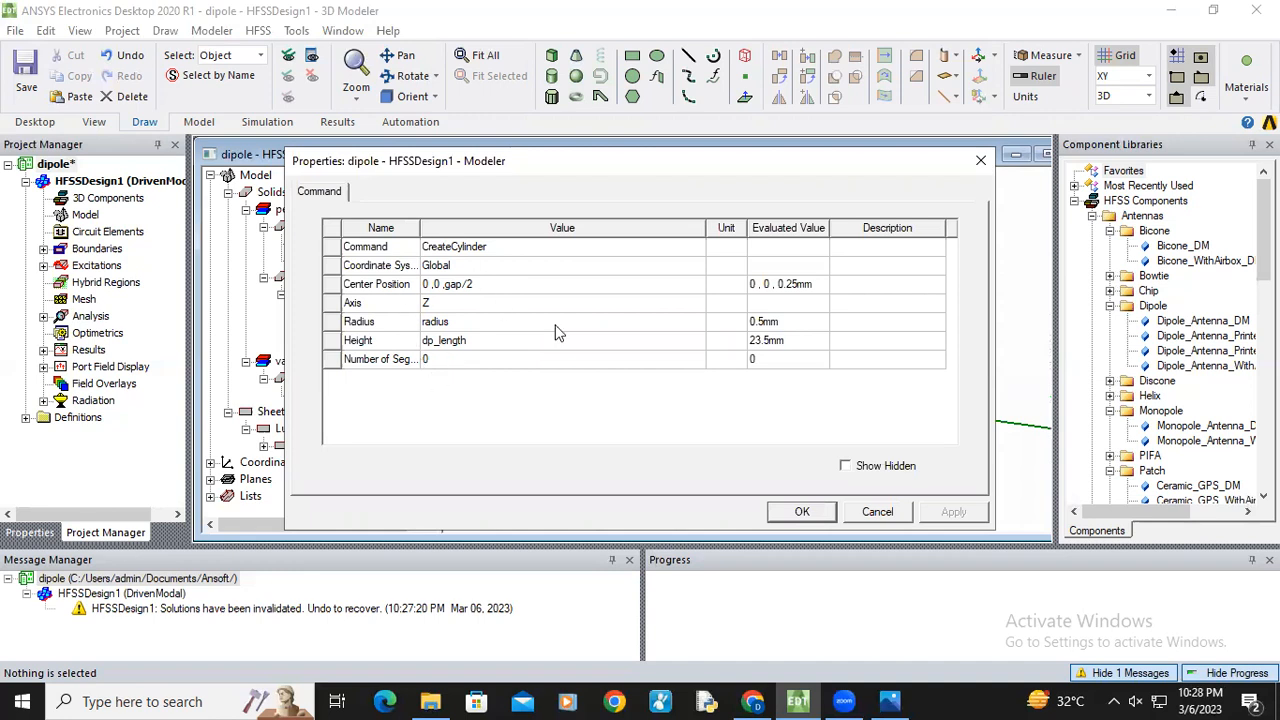
key(Escape)
scroll(670, 415, up, 1)
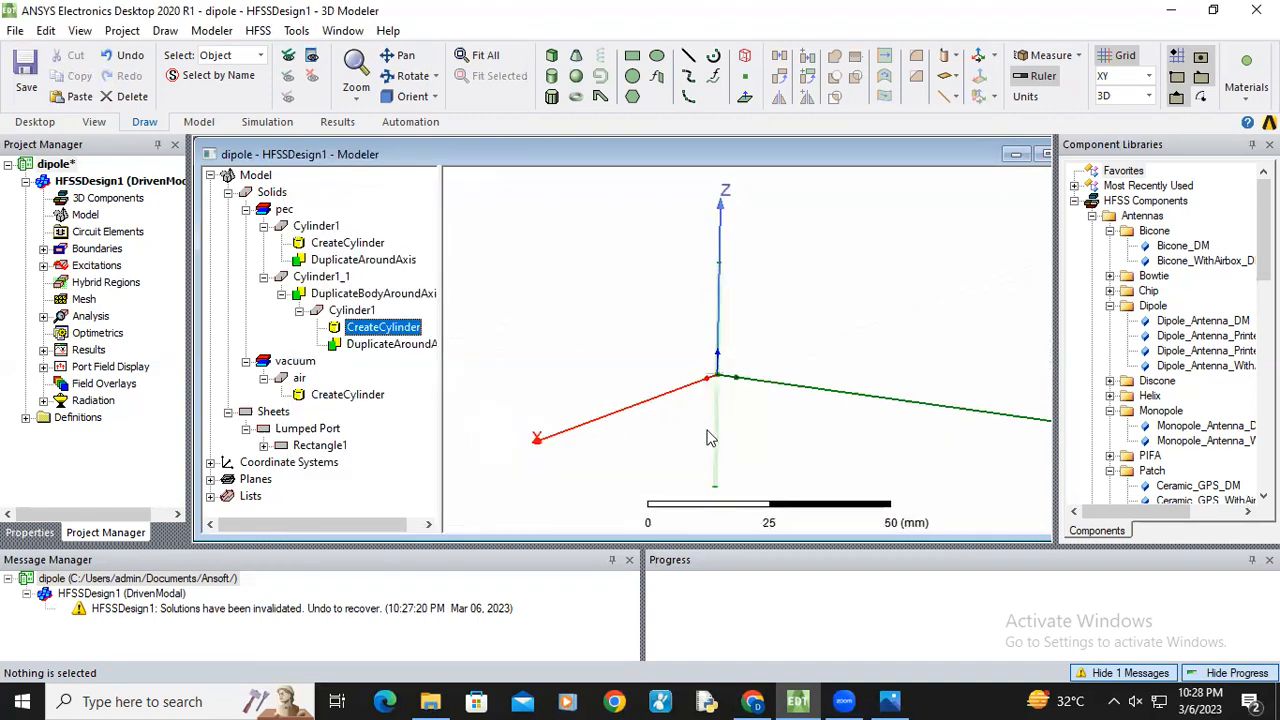
scroll(665, 405, up, 1)
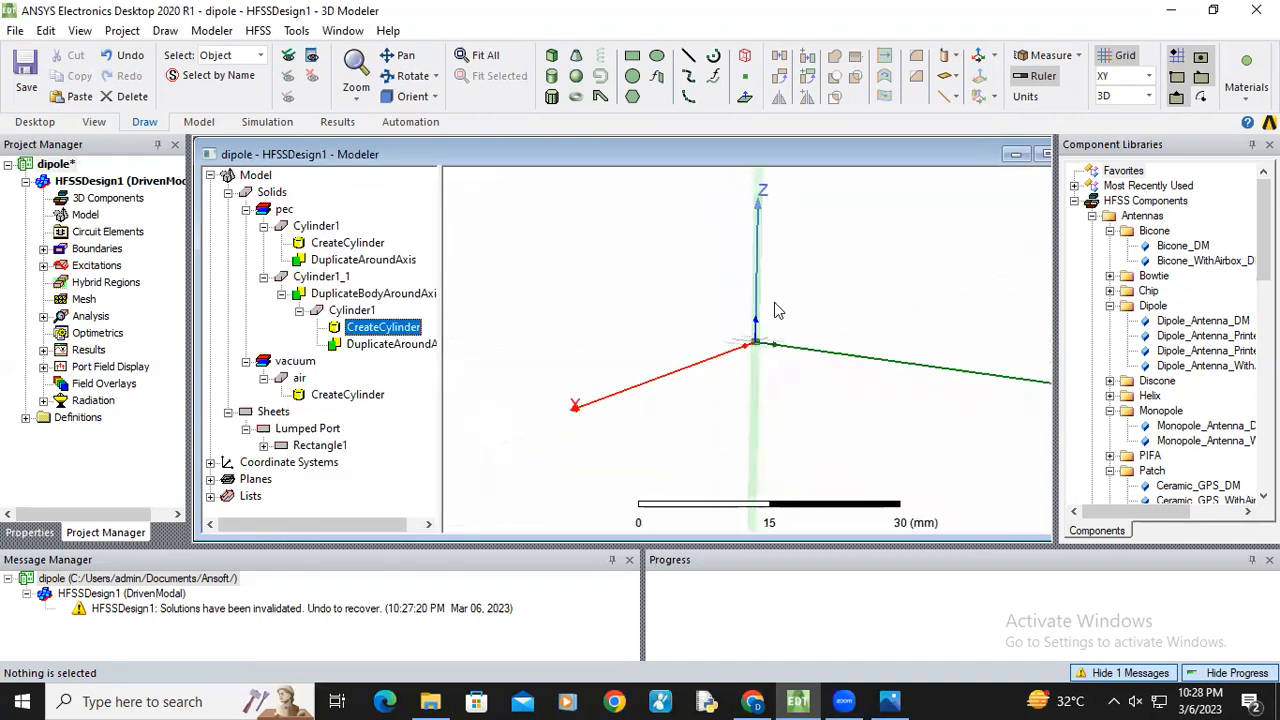
Duplicate the upper dipole arm around the Z axis at 180 degrees with a total number of 2
click(757, 302)
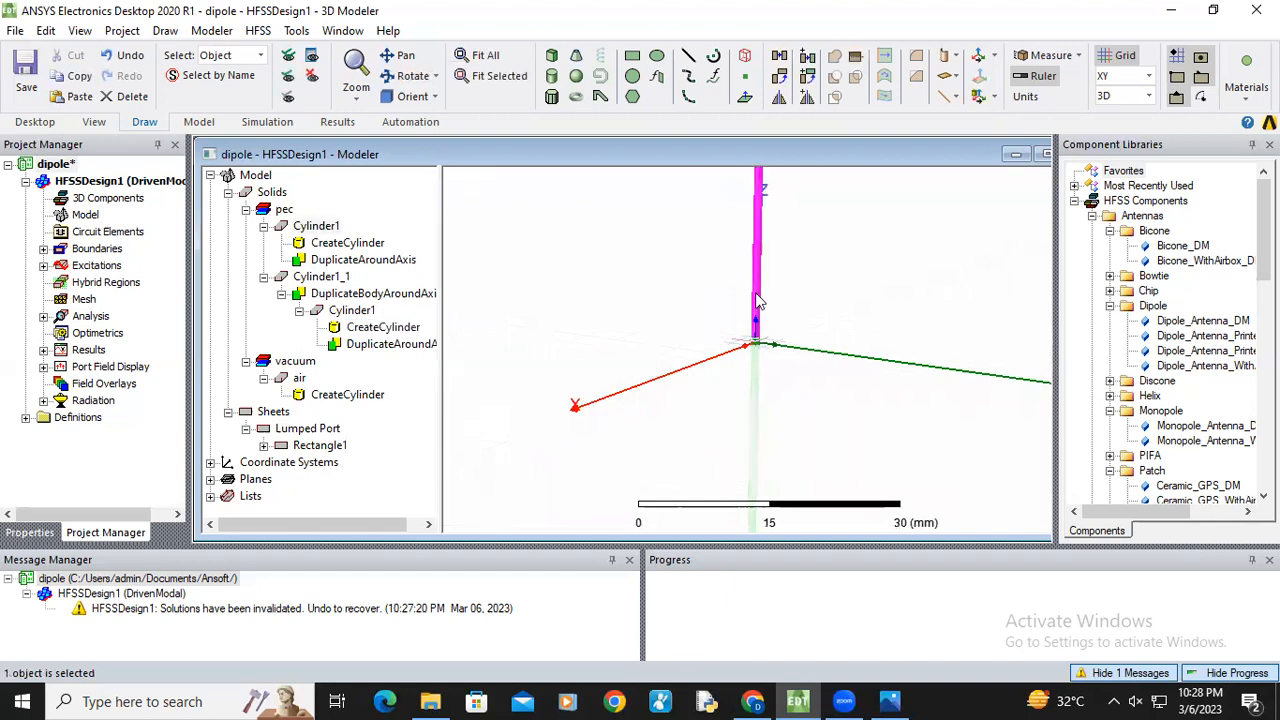
right_click(757, 302)
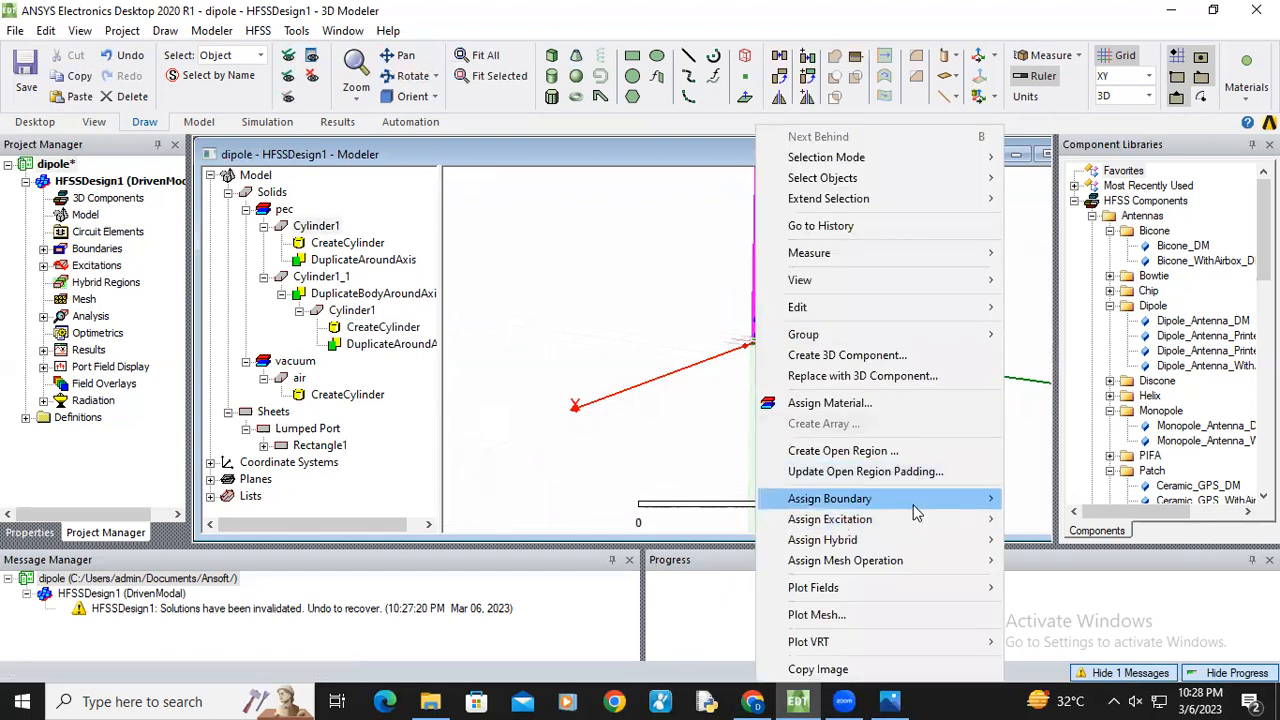
mouse_move(888, 313)
mouse_move(1075, 433)
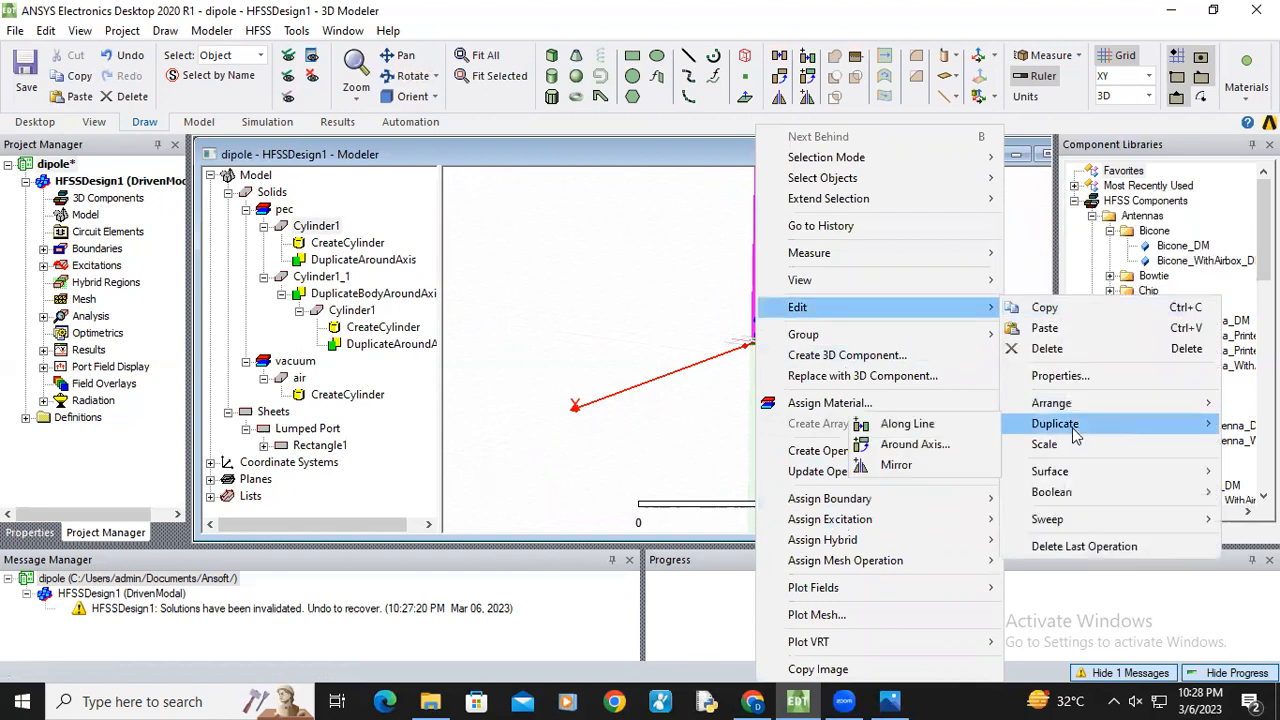
click(940, 452)
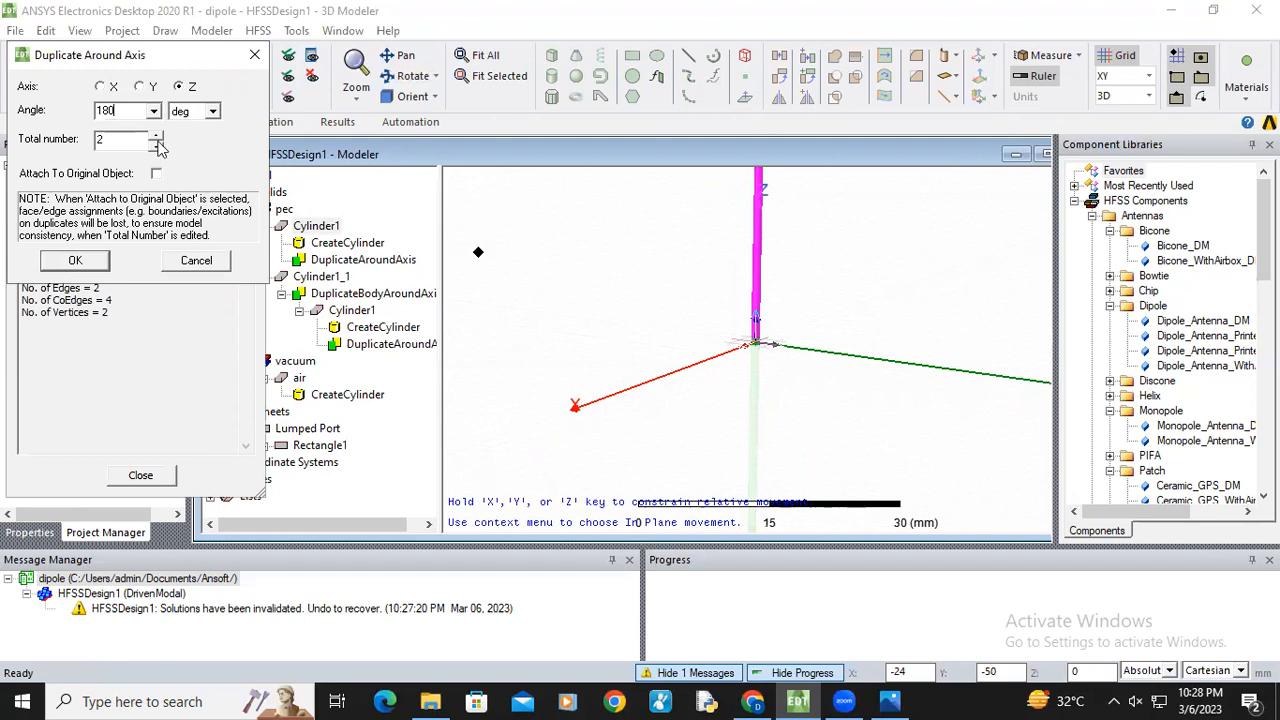
click(75, 260)
Examine the duplication result by selecting the lower arm and Cylinder1_2 and checking where each lies in the model
scroll(866, 354, down, 2)
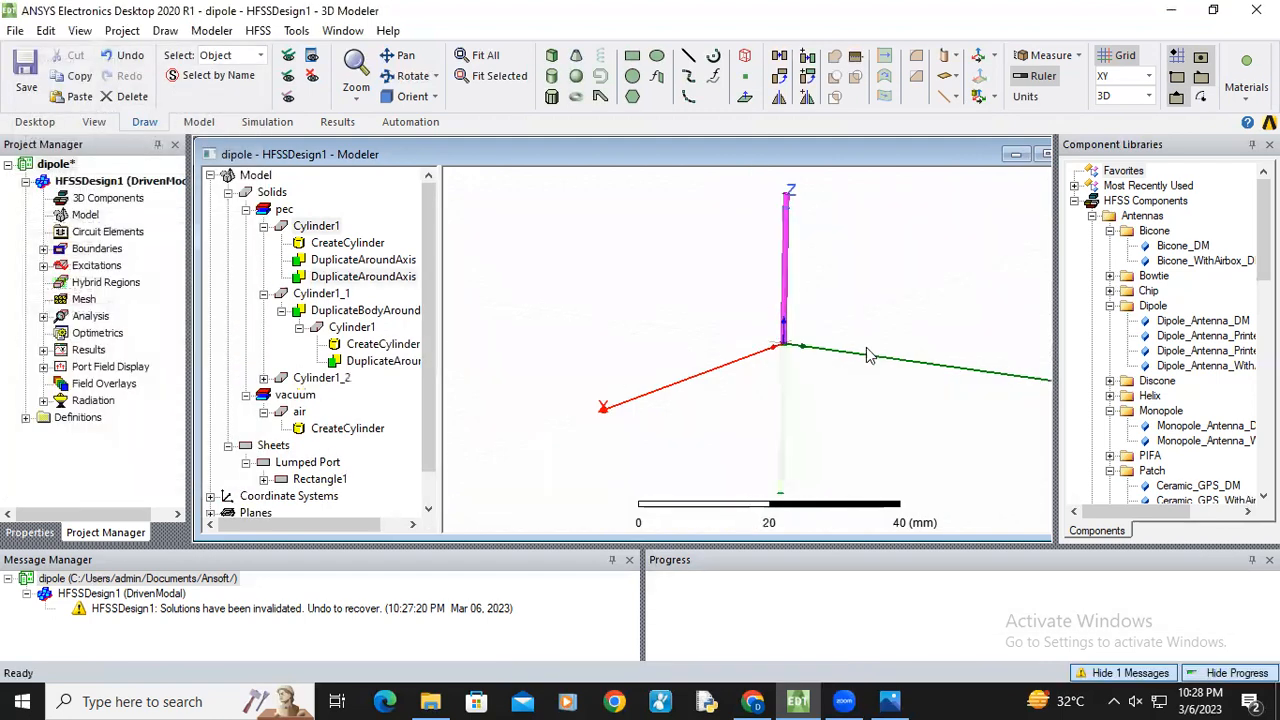
scroll(837, 369, up, 3)
click(757, 346)
scroll(765, 352, up, 3)
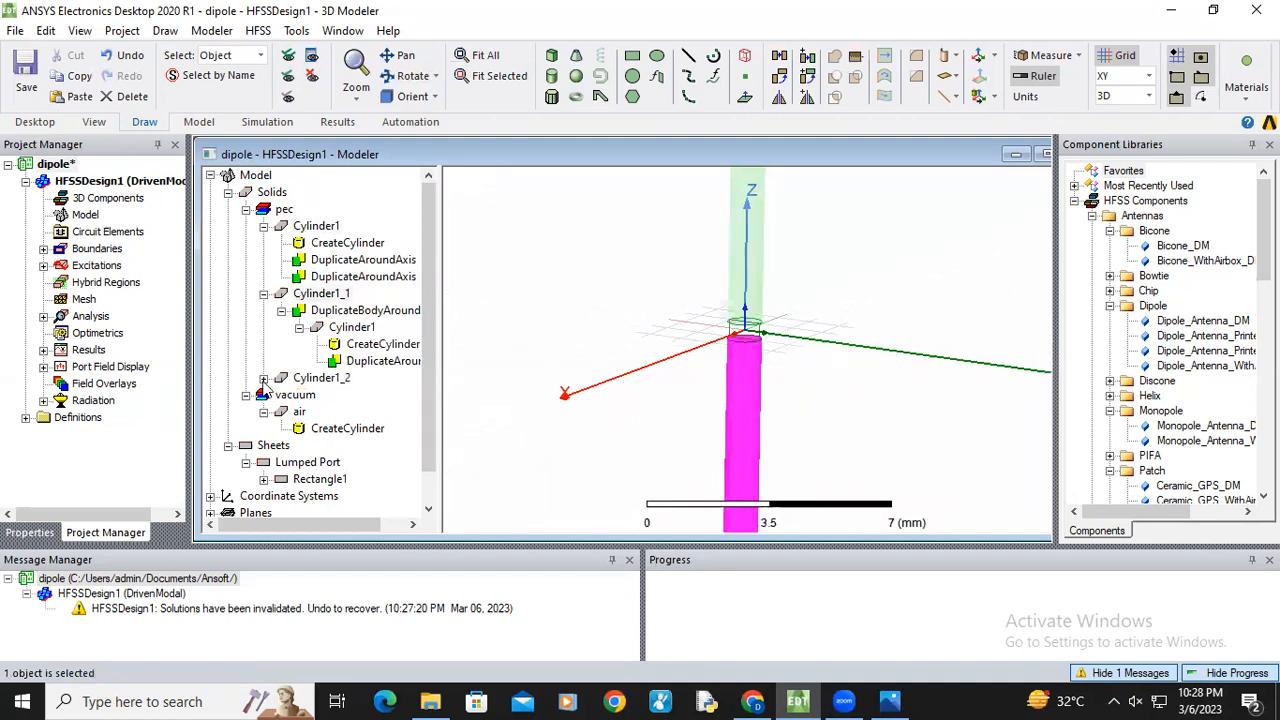
click(263, 378)
click(345, 379)
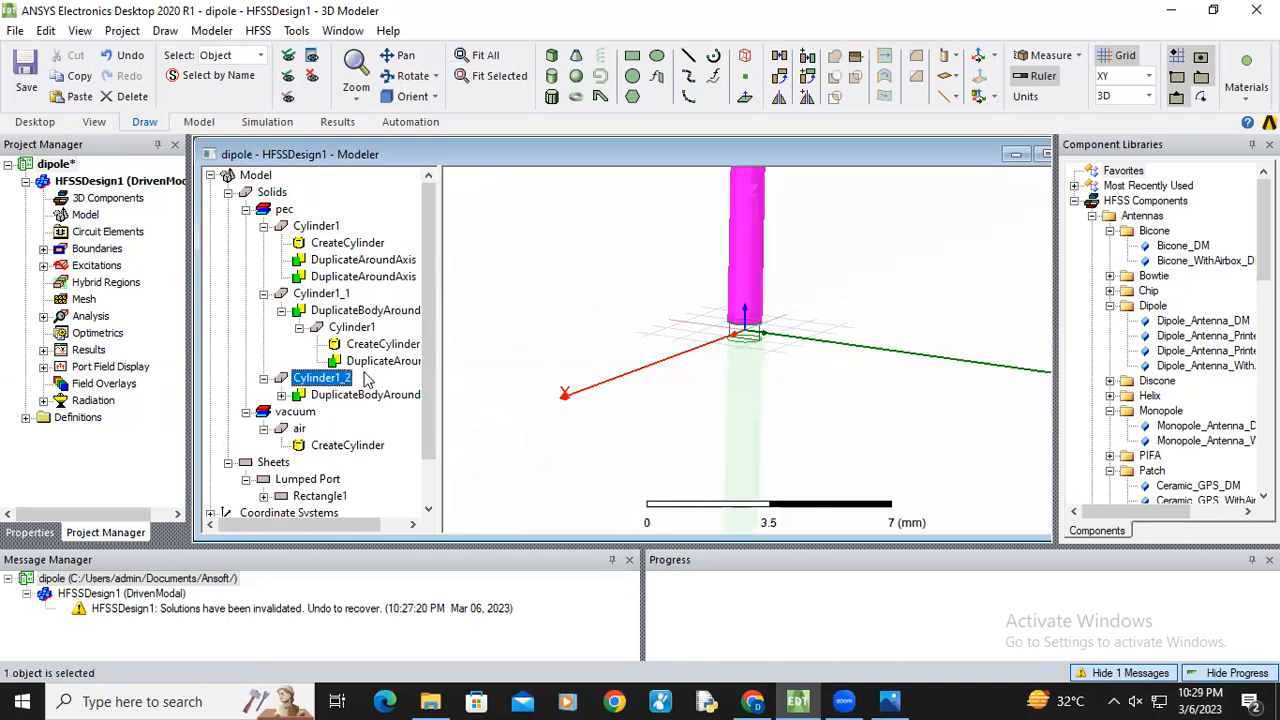
Delete the Z-axis duplicate Cylinder1_2 from the model
key(Delete)
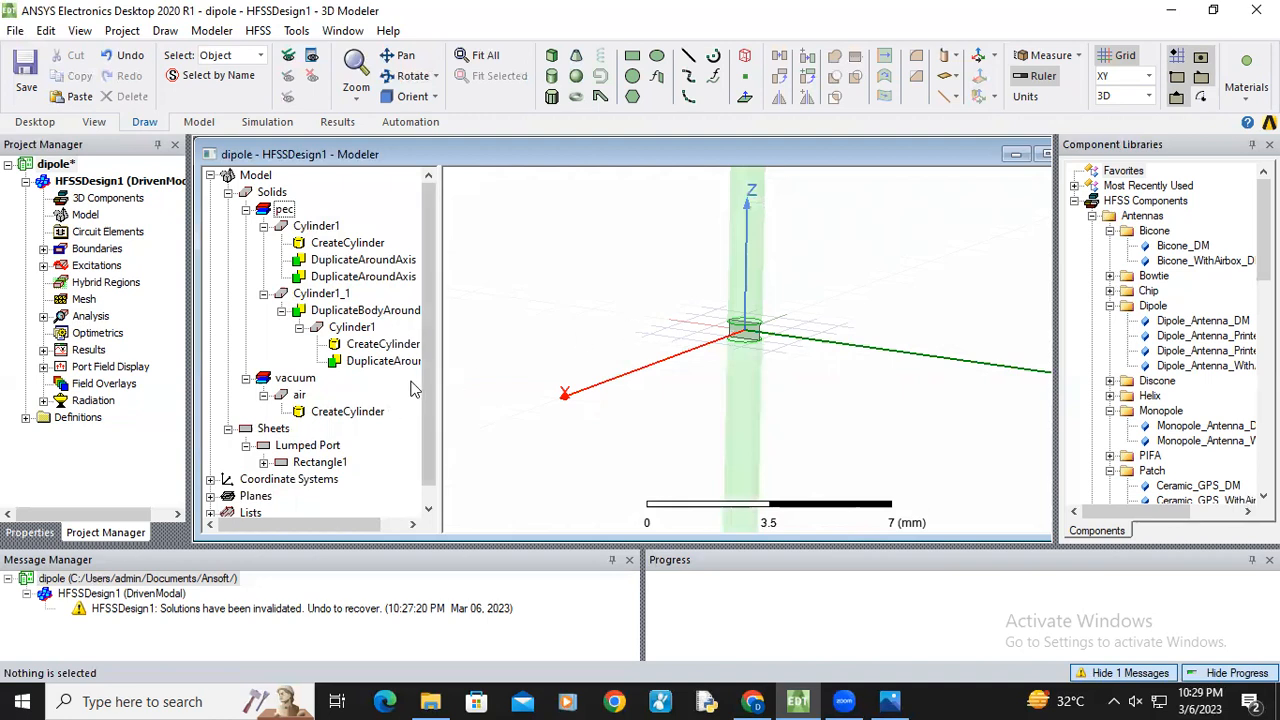
Duplicate the upper dipole arm around the Y axis at 180 degrees with a total number of 2, and delete the resulting Cylinder1_2
scroll(652, 344, down, 1)
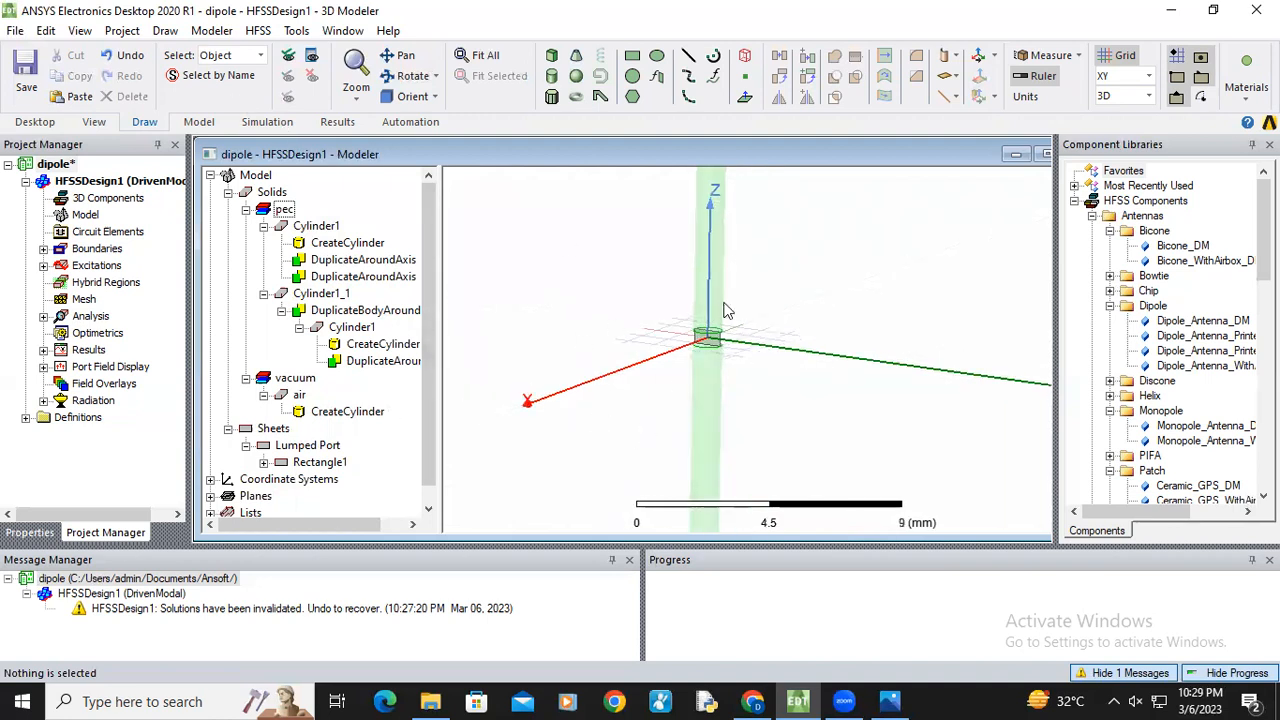
click(712, 272)
right_click(712, 268)
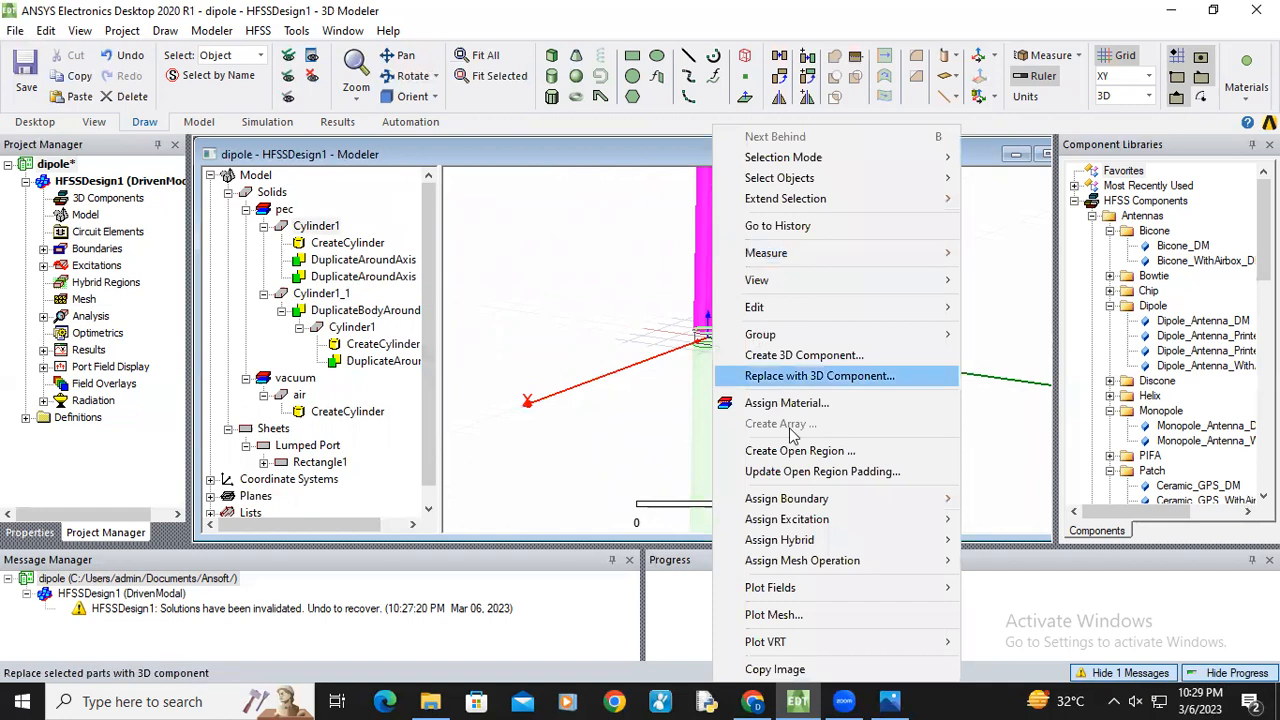
mouse_move(800, 308)
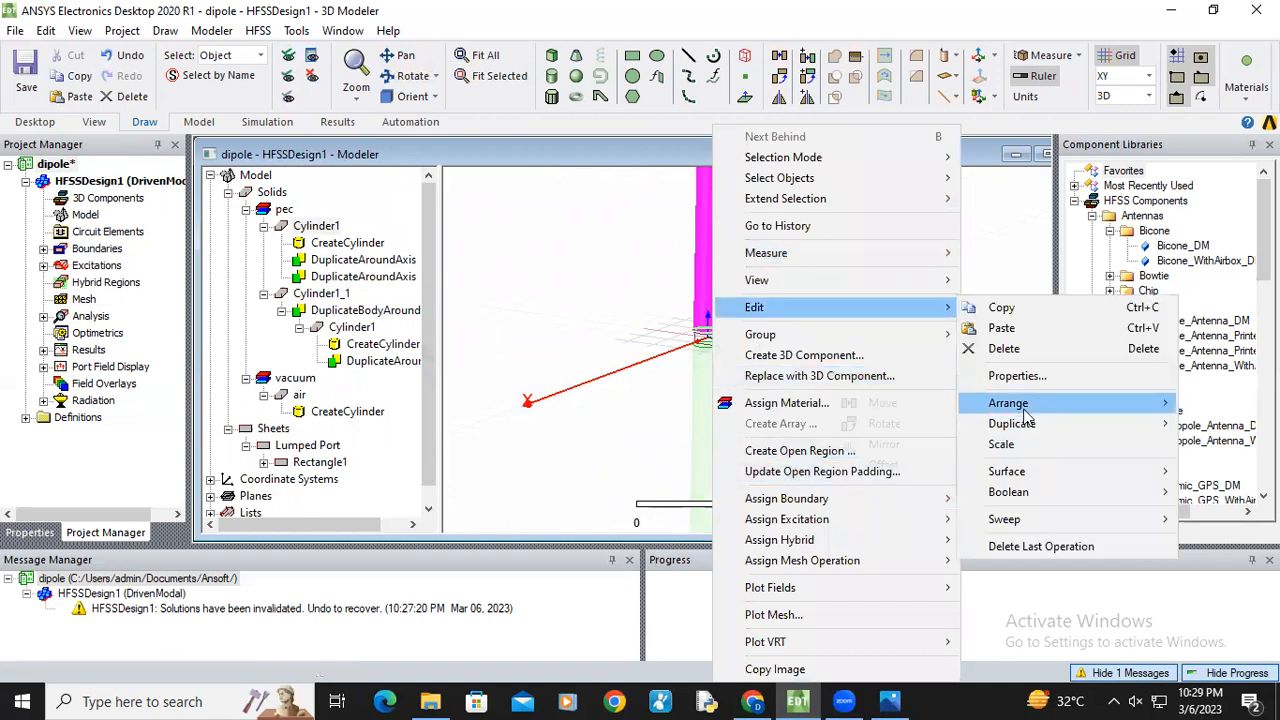
mouse_move(1025, 428)
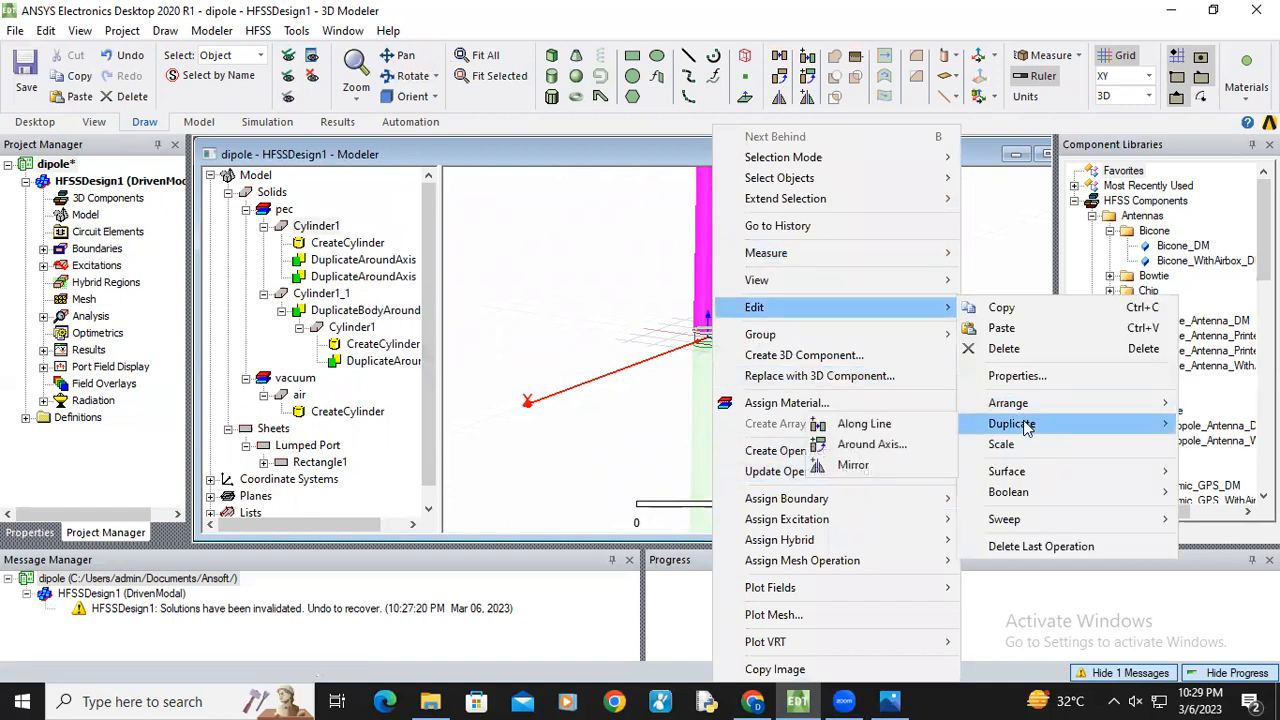
click(870, 444)
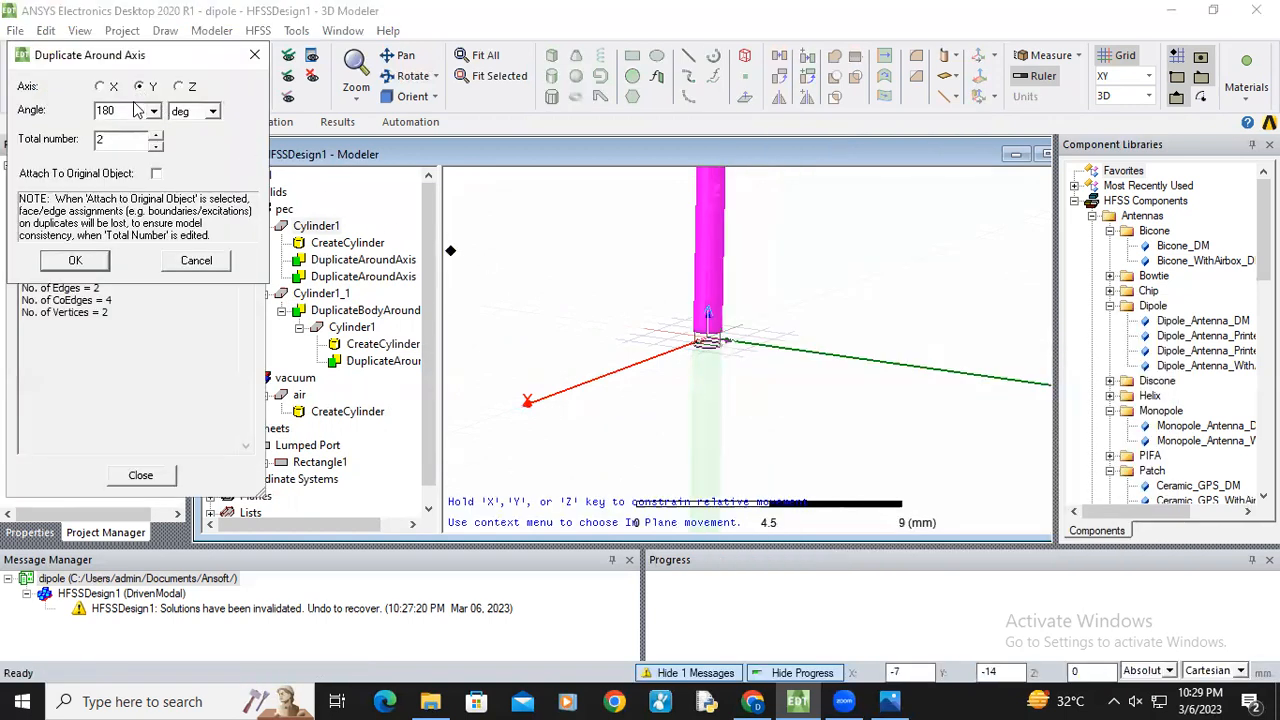
click(87, 266)
click(318, 396)
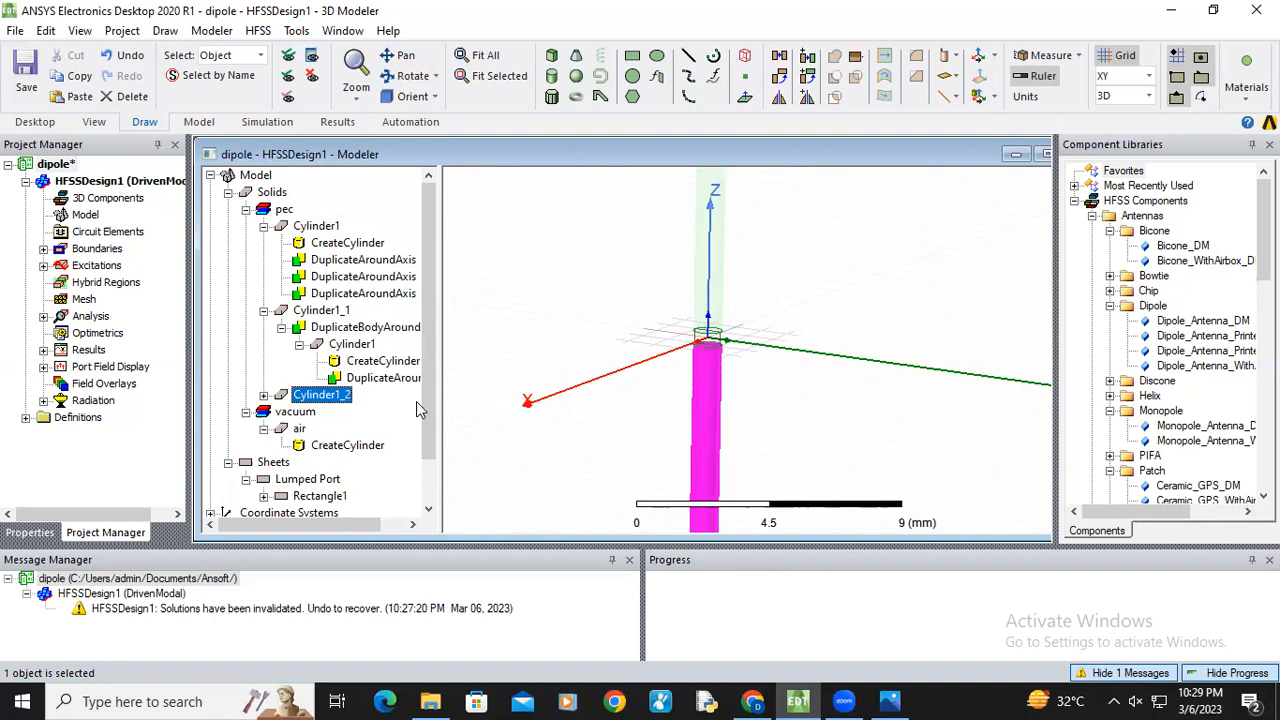
key(Delete)
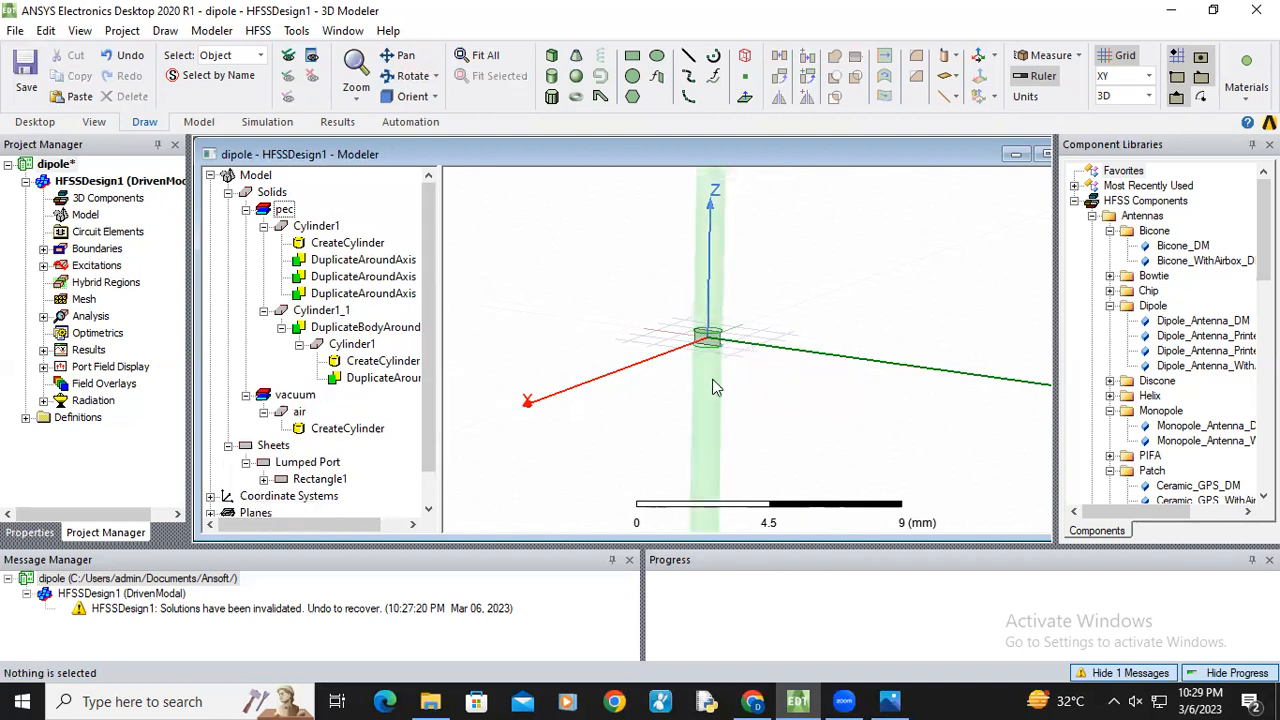
Repeat the duplication of Cylinder1 around the Y axis with an angle of 180 degrees and a total number of 2
scroll(726, 360, up, 2)
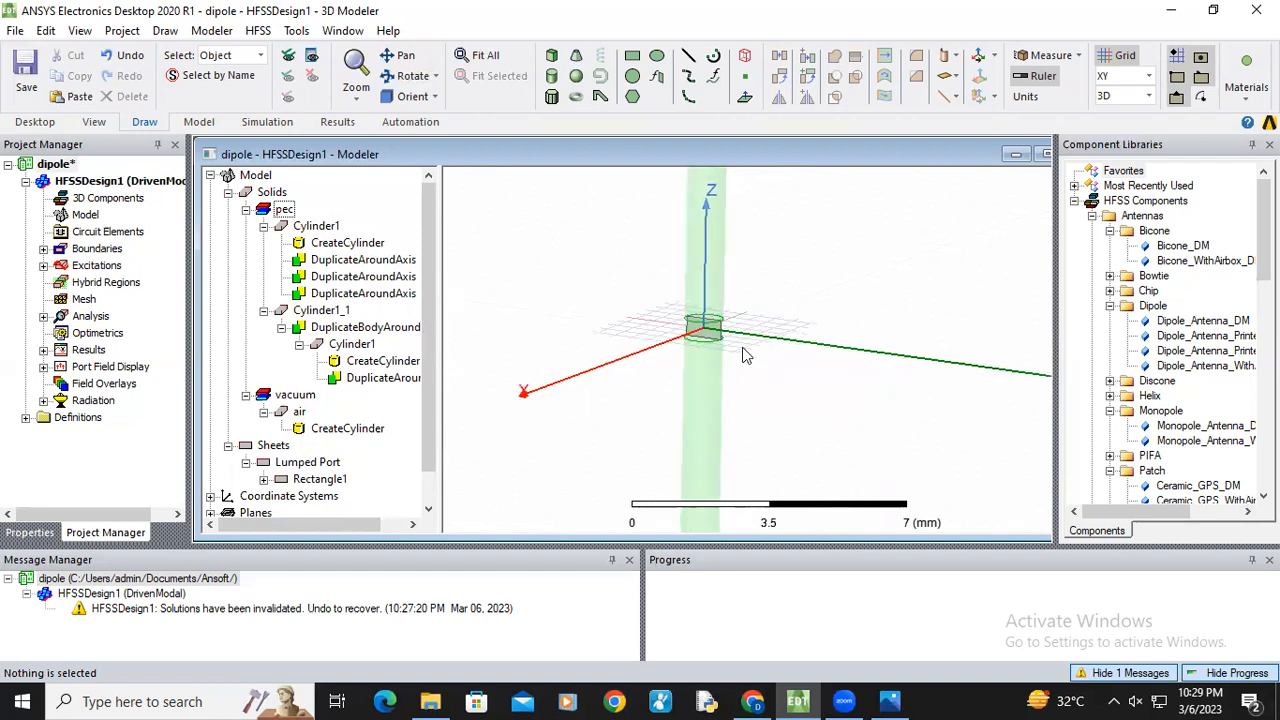
click(705, 258)
right_click(705, 258)
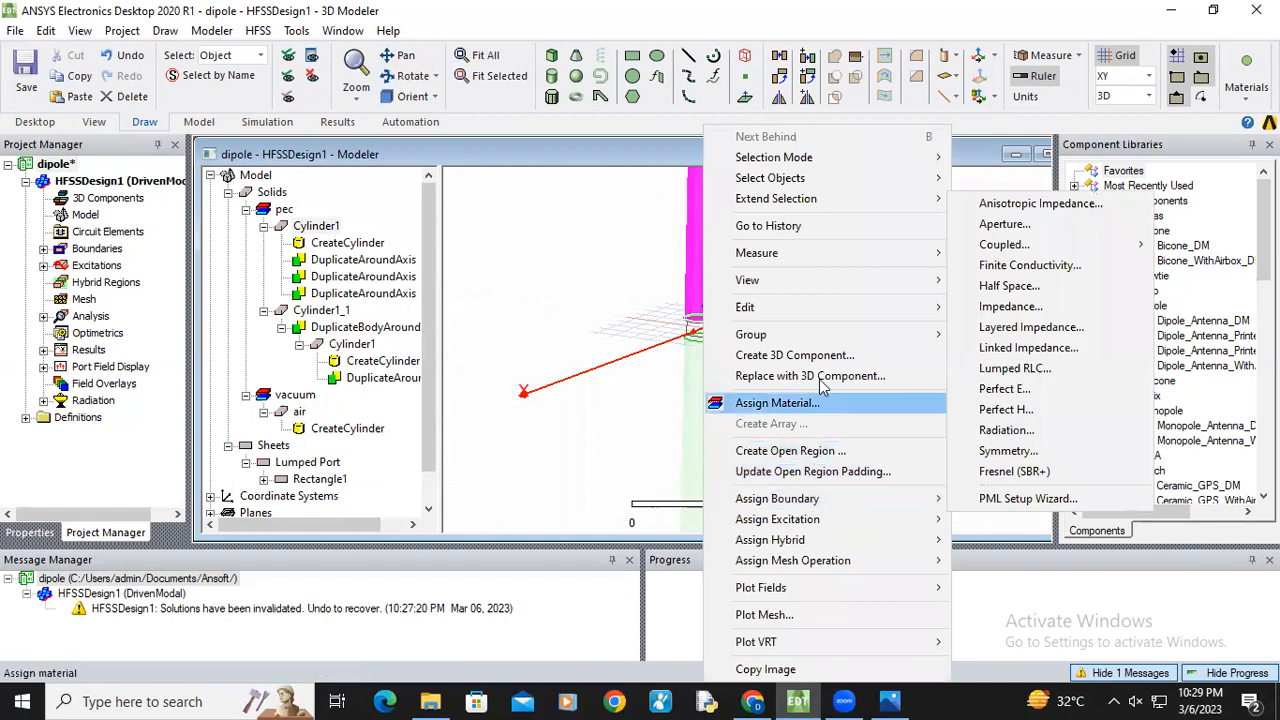
mouse_move(830, 310)
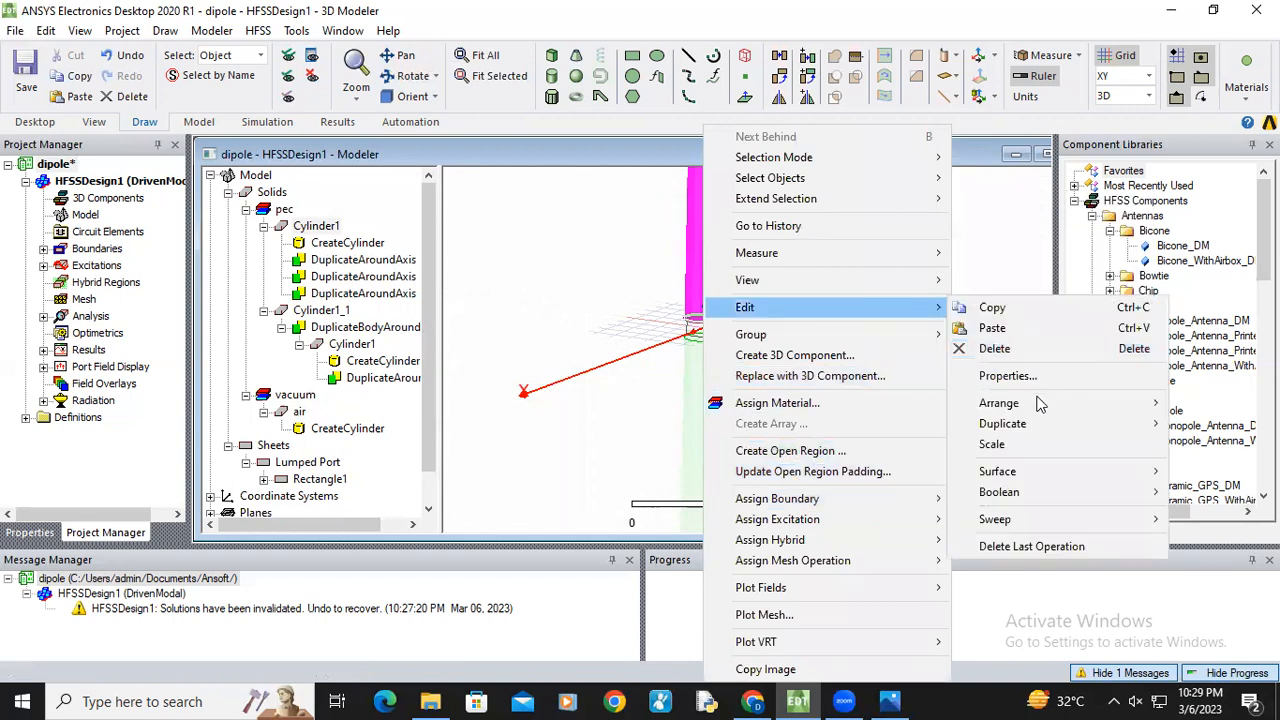
mouse_move(1035, 425)
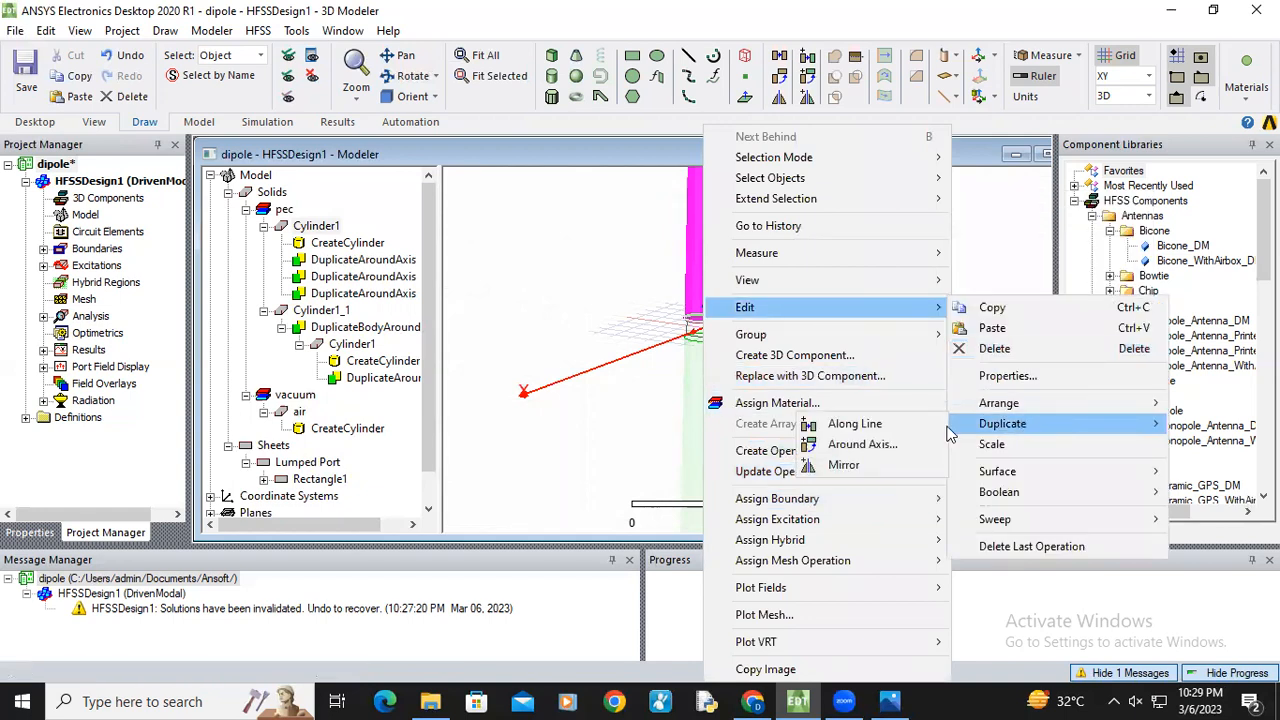
click(888, 448)
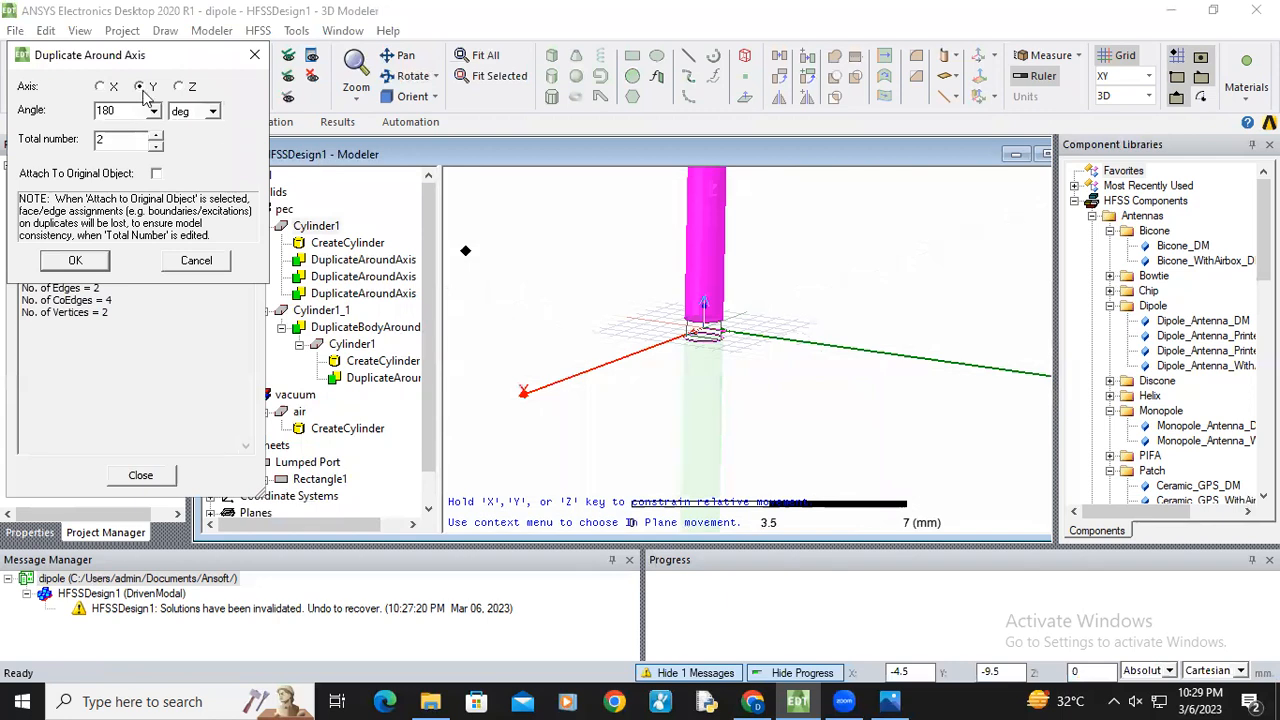
click(75, 260)
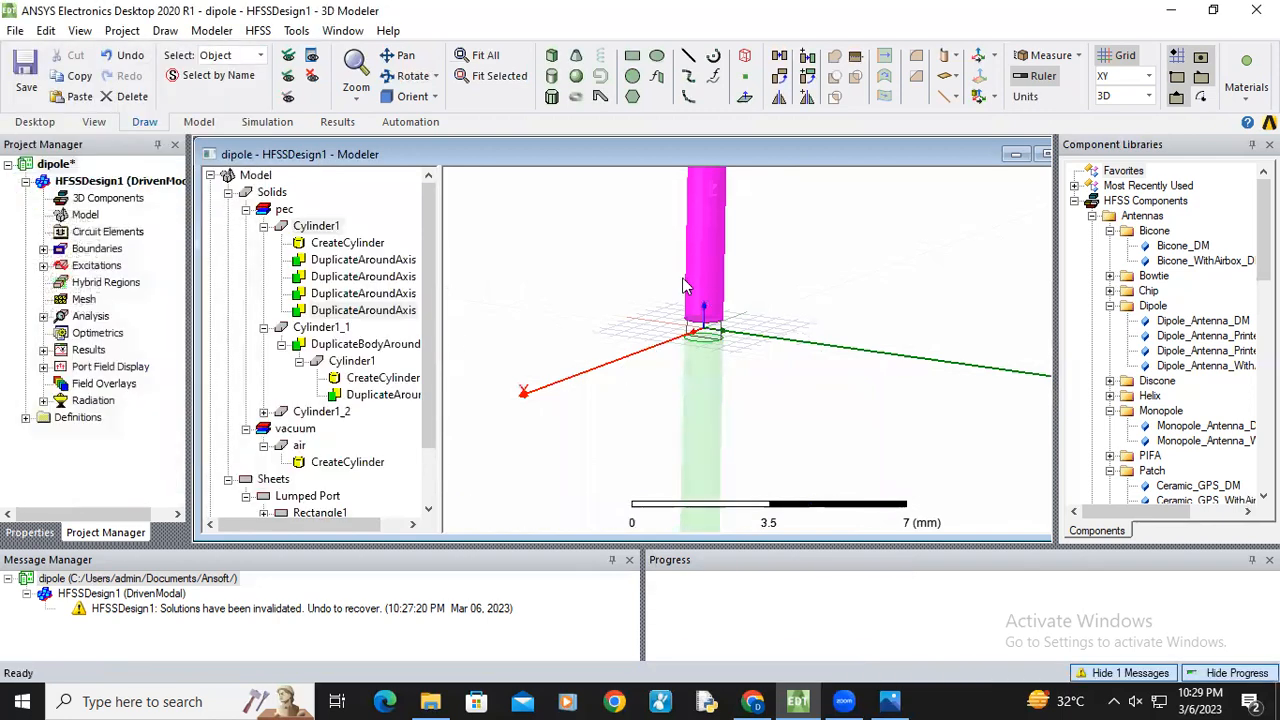
Check where the duplicate Cylinder1_2 lies in the model and delete it
click(264, 412)
click(322, 412)
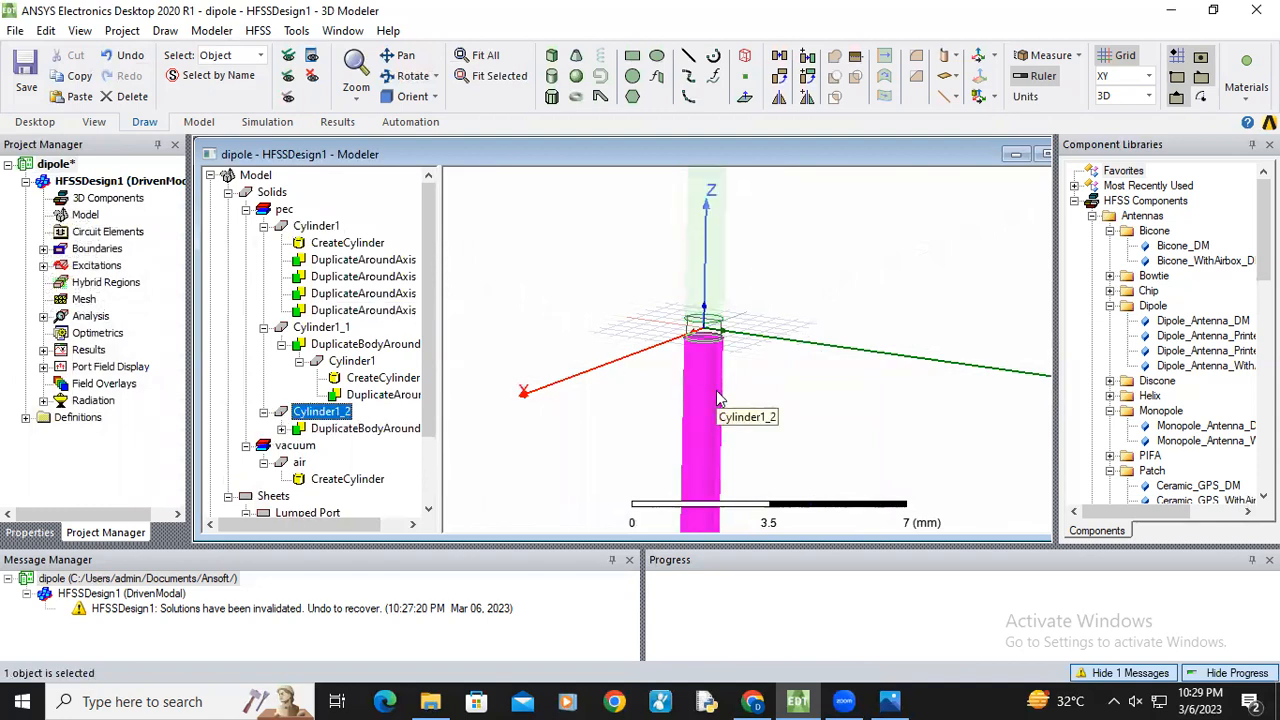
key(Delete)
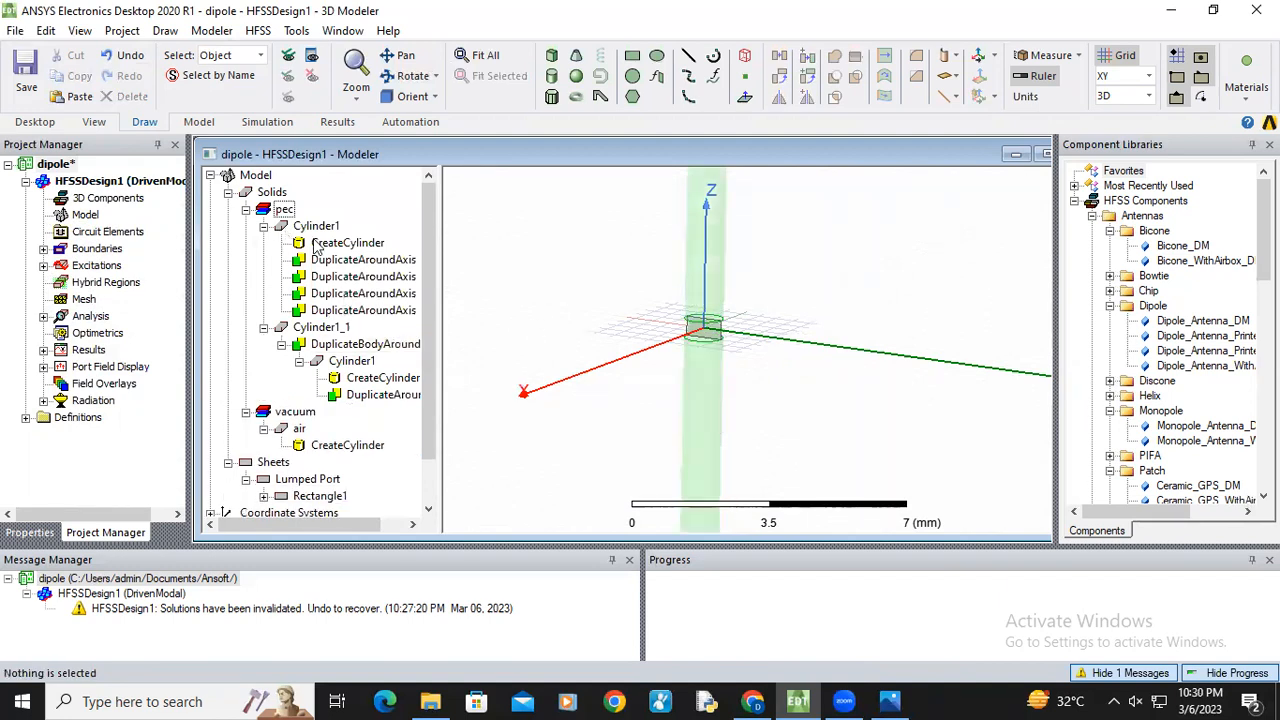
Look up PEC by name in the material library and assign pec as the material of Cylinder1
click(363, 293)
click(362, 311)
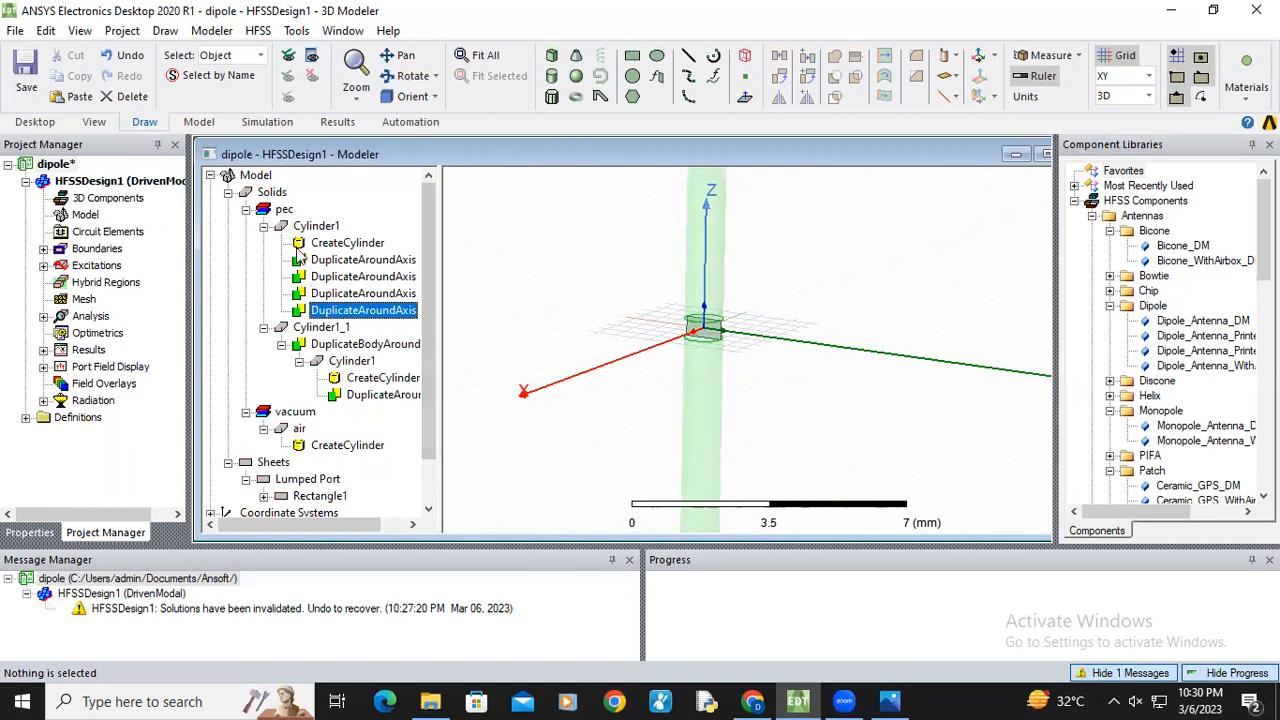
click(362, 245)
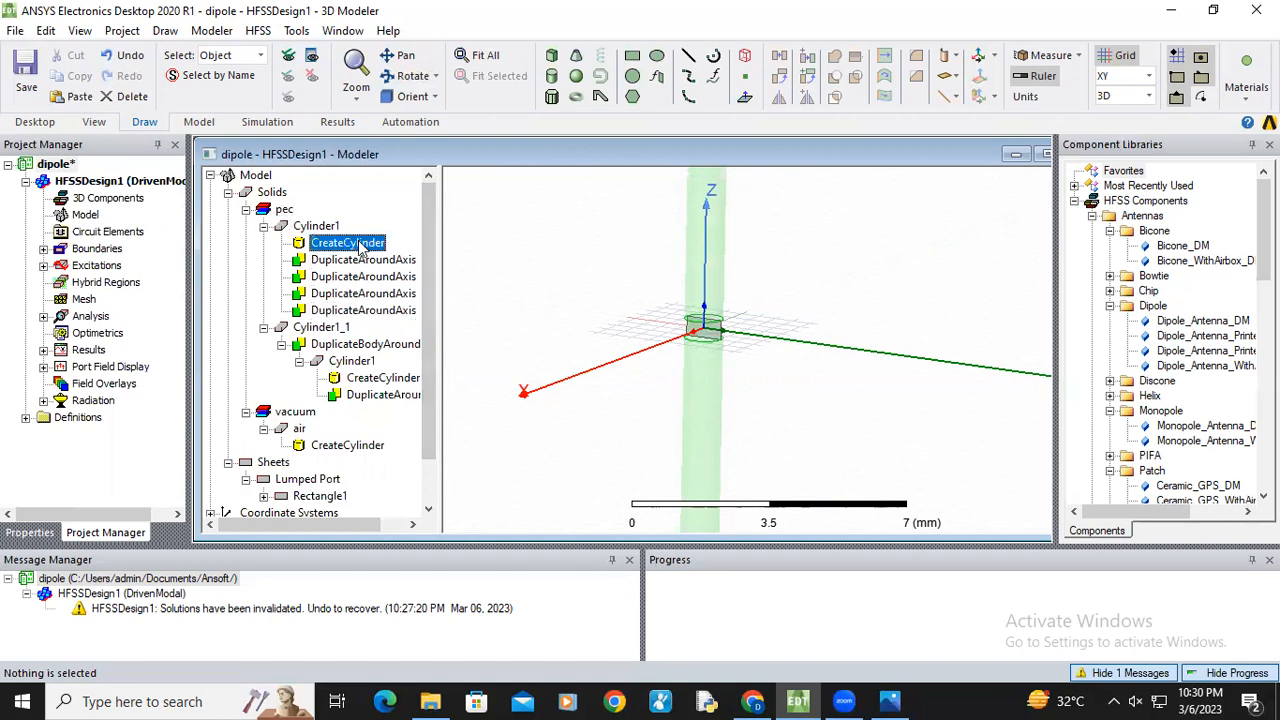
double_click(316, 227)
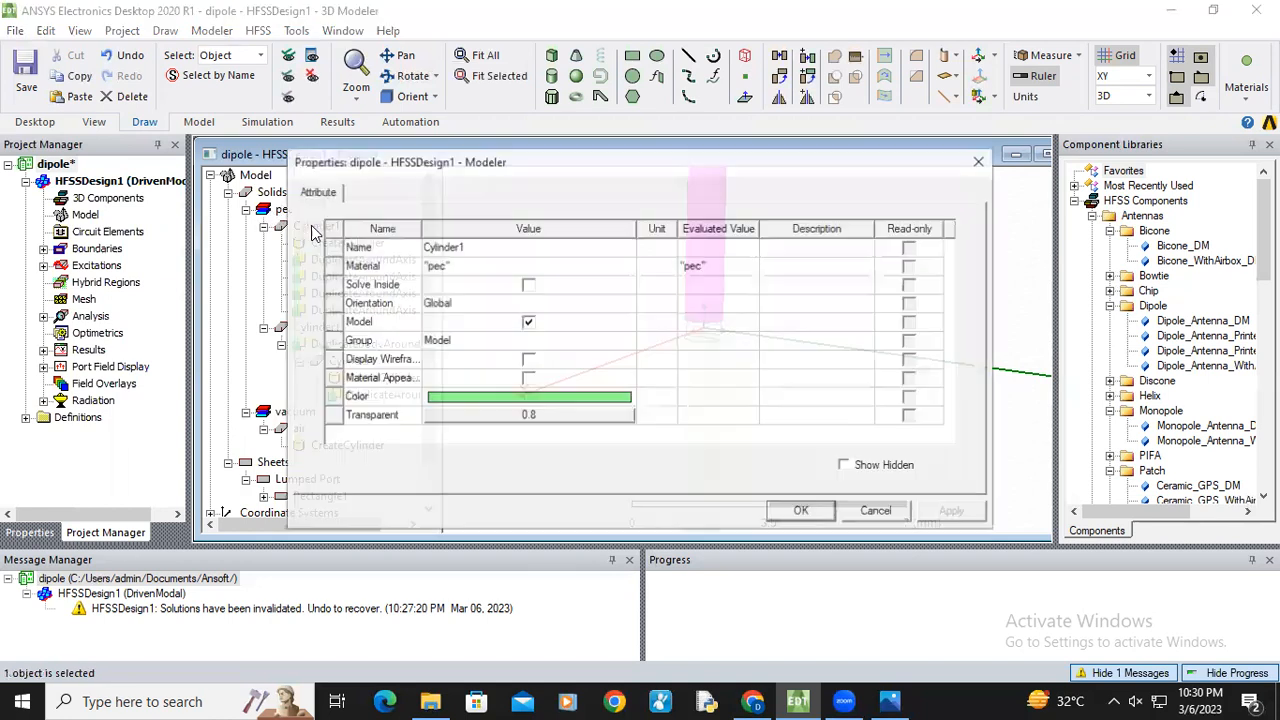
click(455, 266)
click(455, 266)
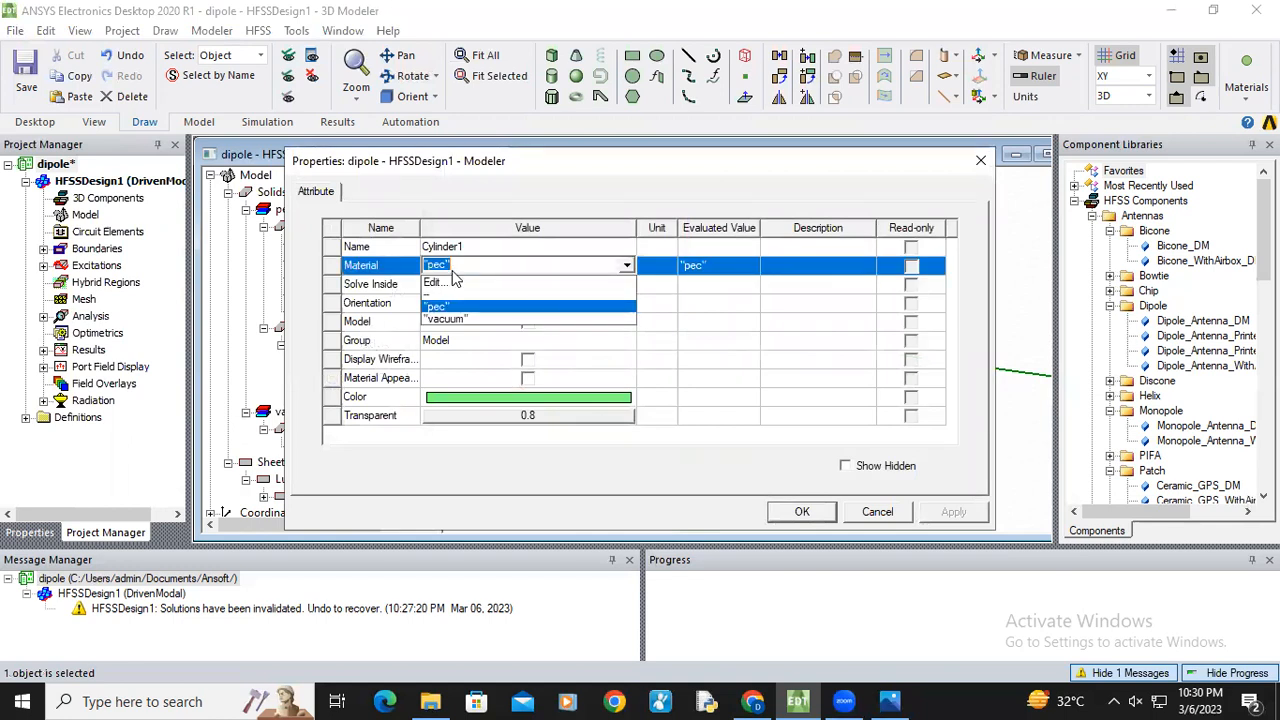
click(440, 282)
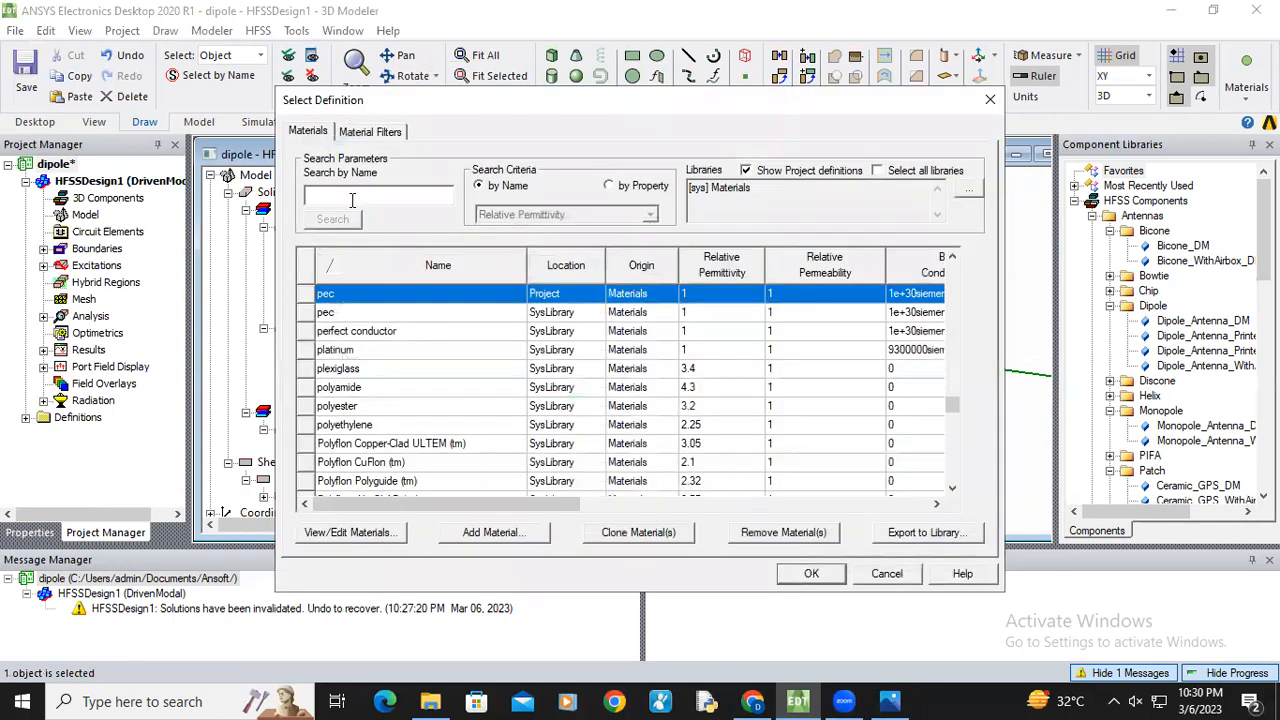
click(352, 197)
text(PEC)
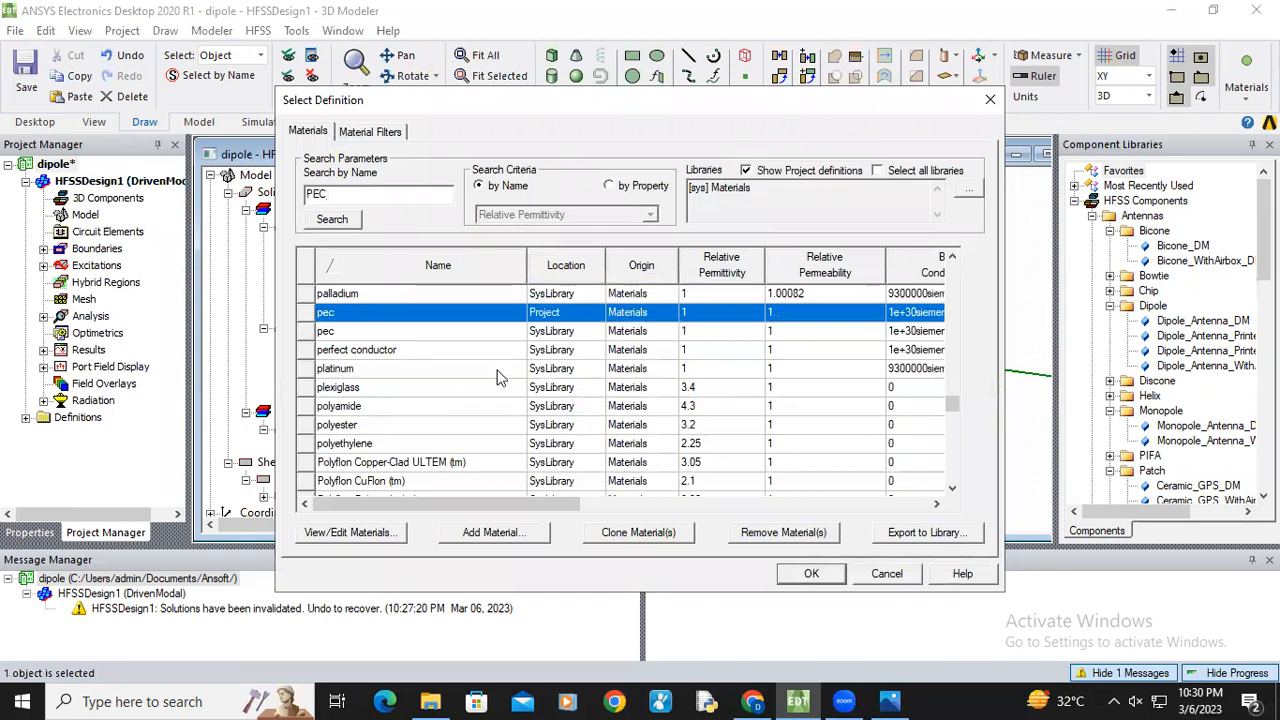
click(810, 576)
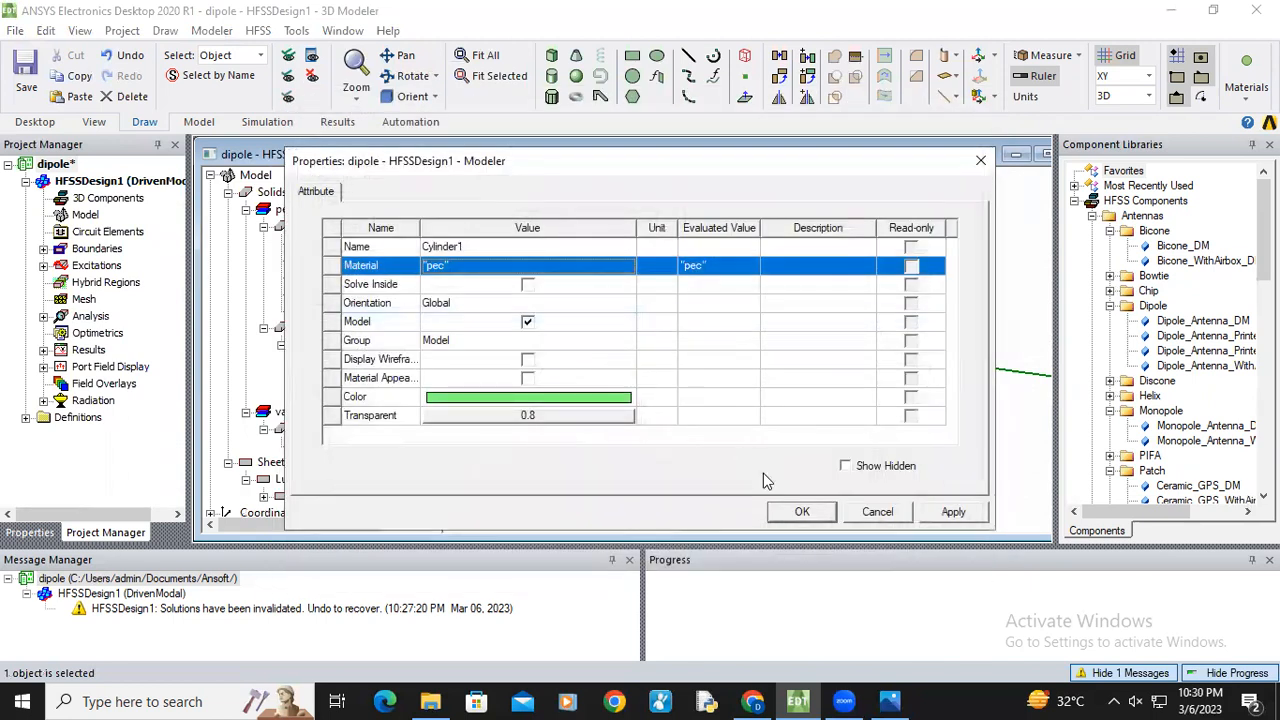
click(802, 511)
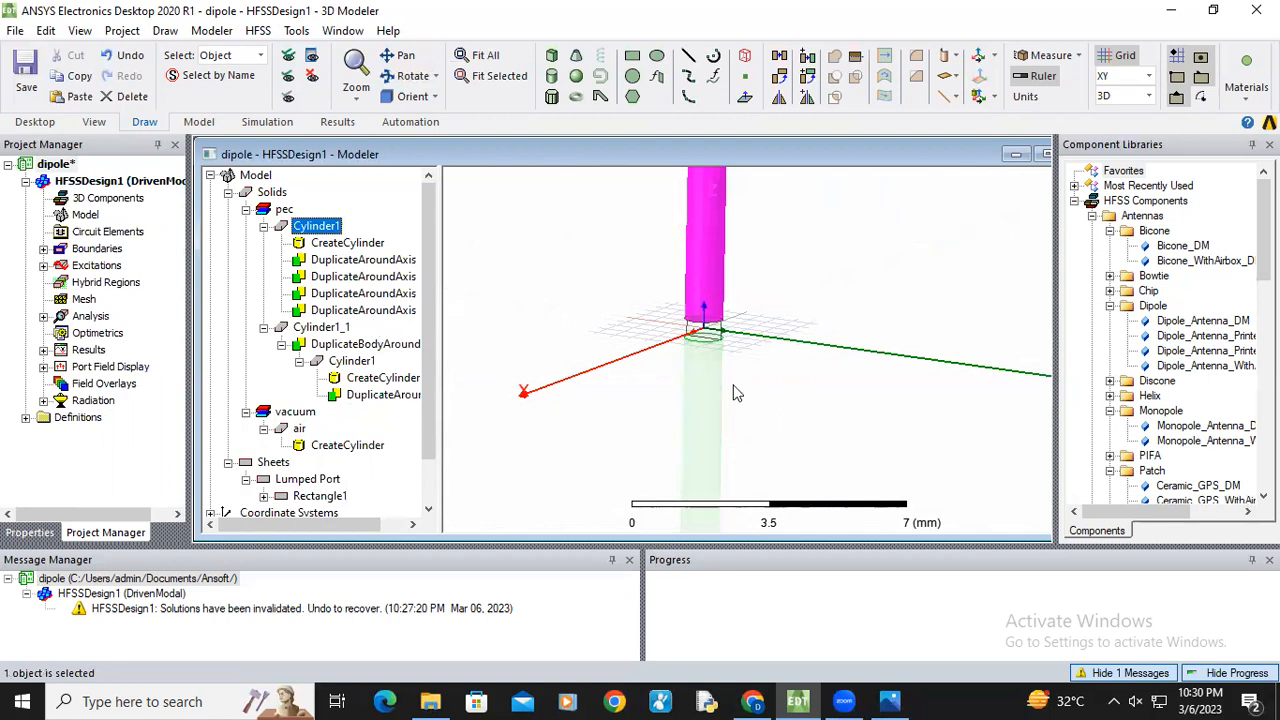
Set the drawing plane to YZ and draw a rectangle across the feed gap from (0, -0.5, 0.25) mm to the lower arm's opposite edge
scroll(385, 453, down, 1)
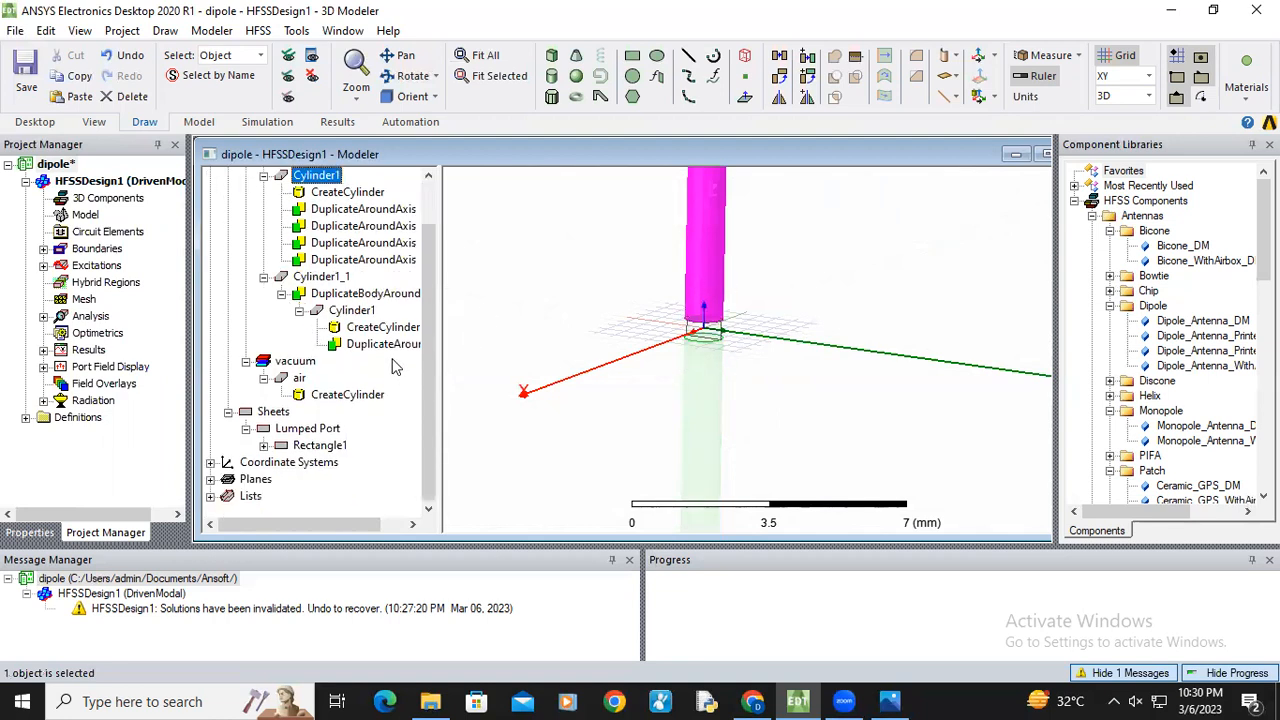
scroll(712, 355, up, 4)
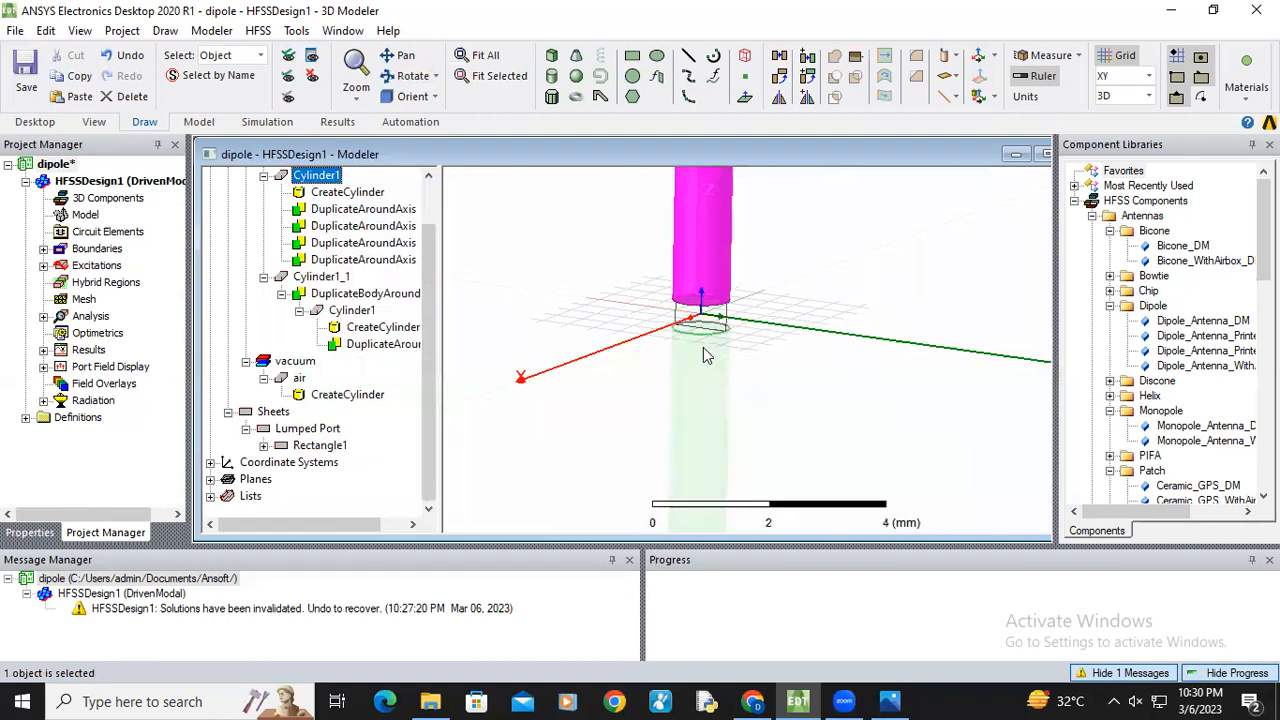
scroll(690, 270, up, 1)
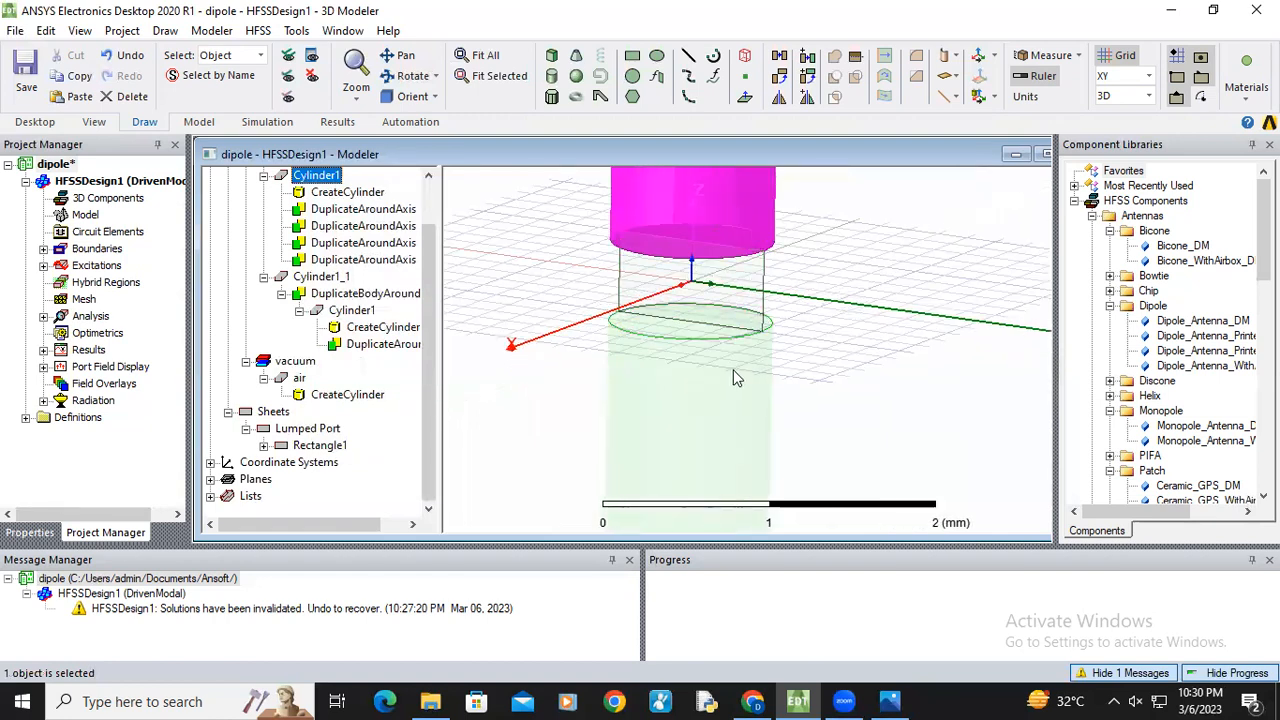
click(1125, 76)
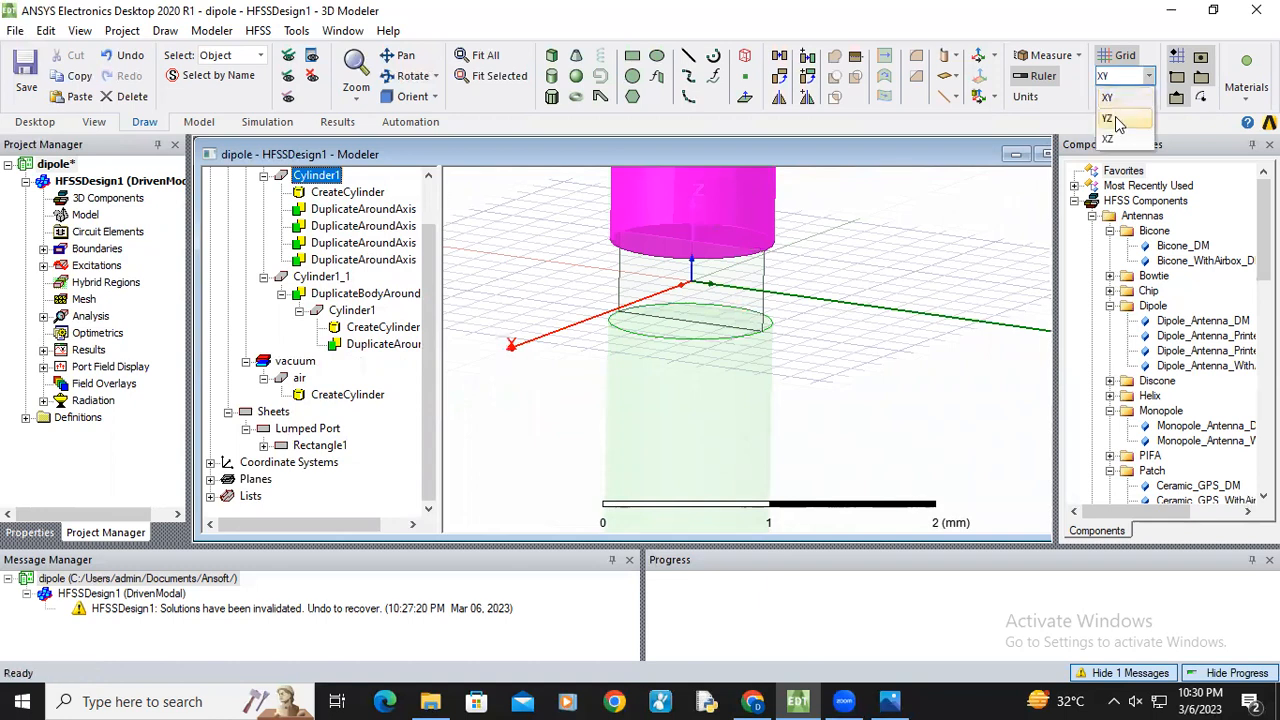
click(1108, 119)
scroll(786, 338, up, 1)
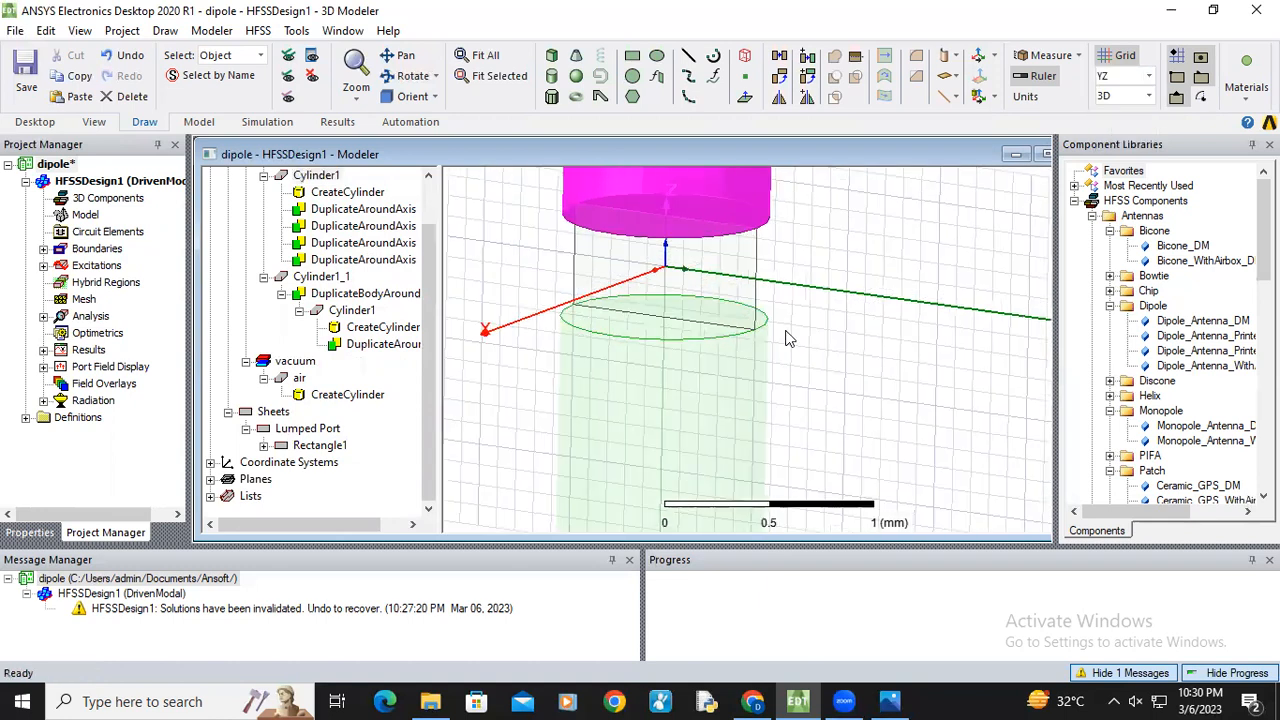
click(632, 57)
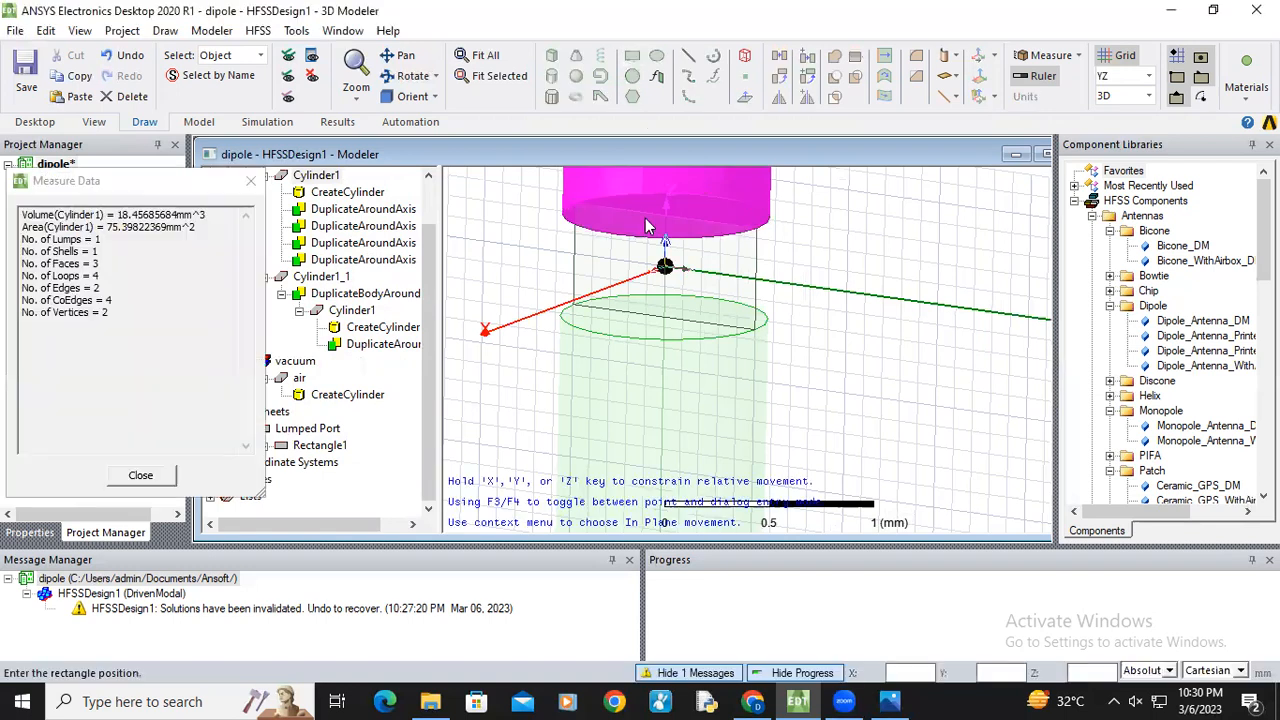
click(572, 200)
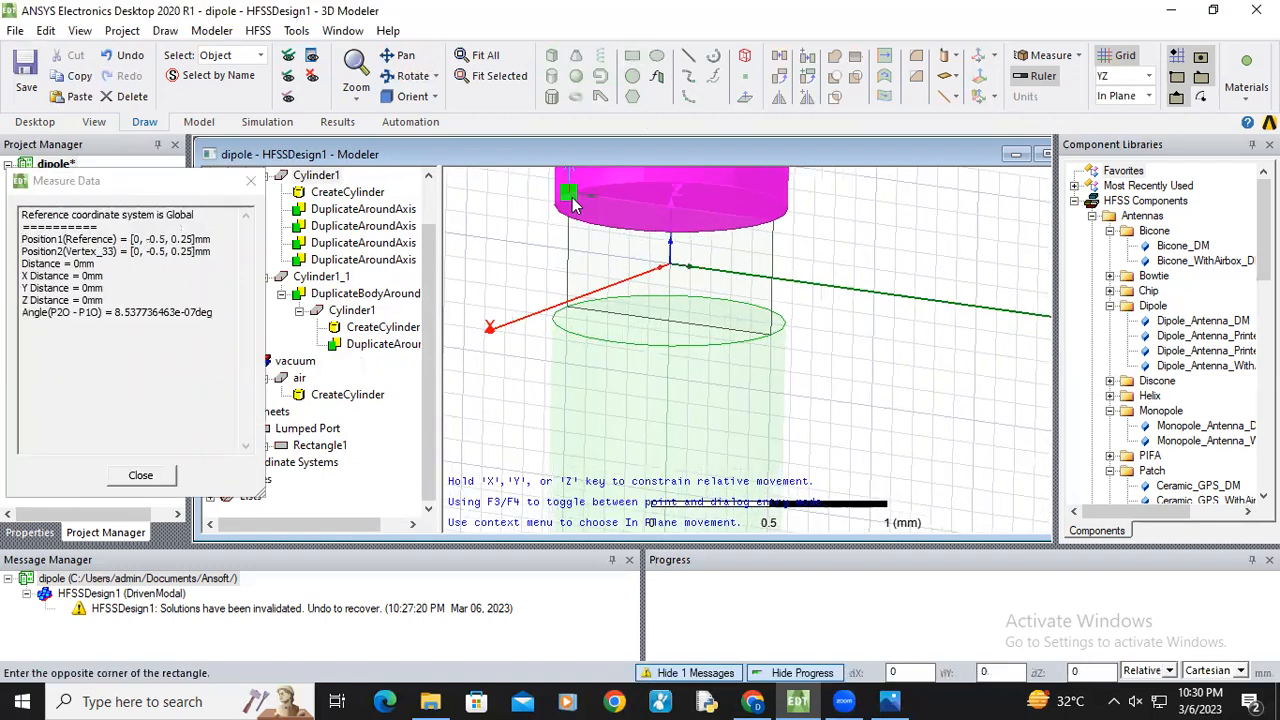
click(770, 335)
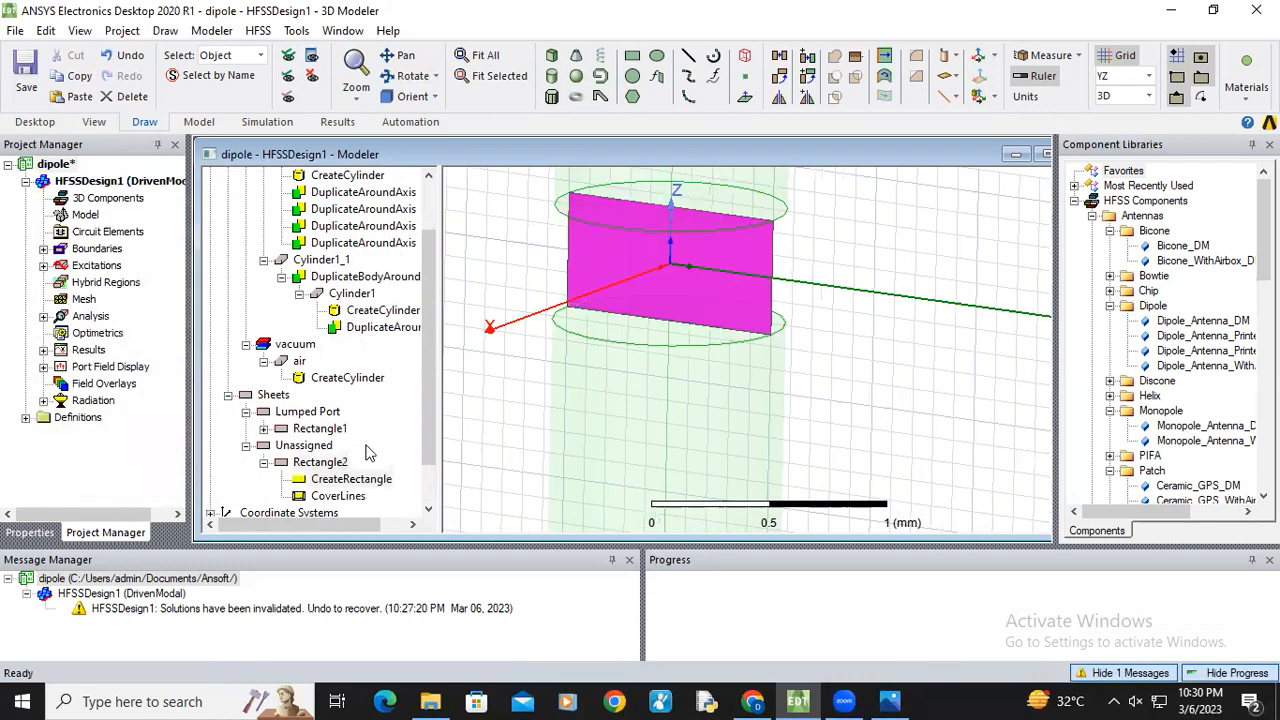
Compare the new Rectangle2 with the existing lumped port sheet Rectangle1 and delete Rectangle1
click(333, 464)
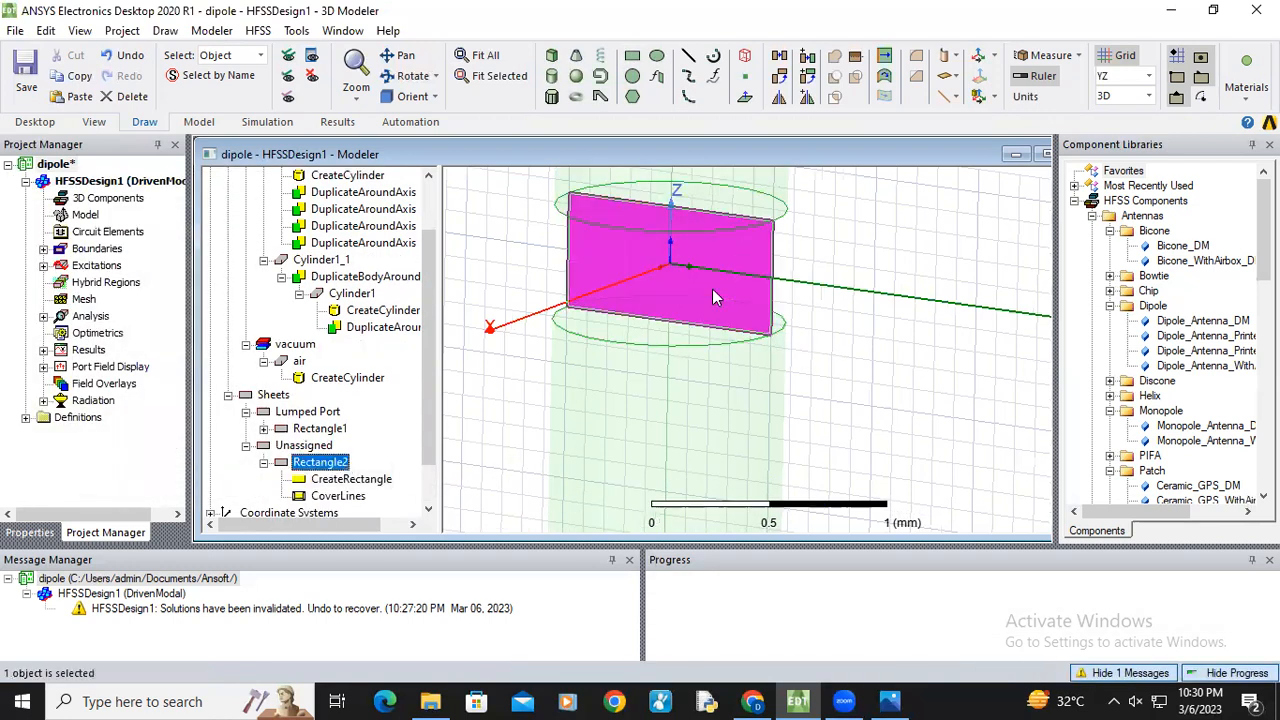
click(264, 429)
click(322, 429)
click(316, 413)
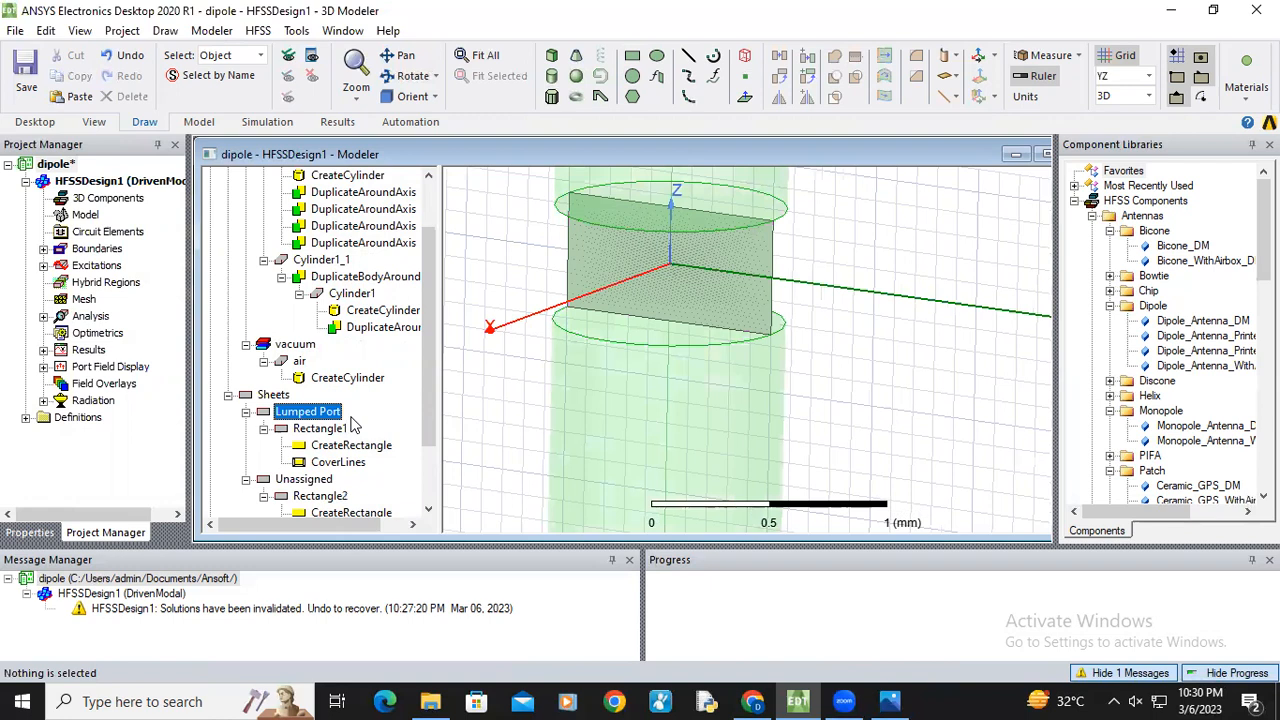
click(320, 429)
key(Delete)
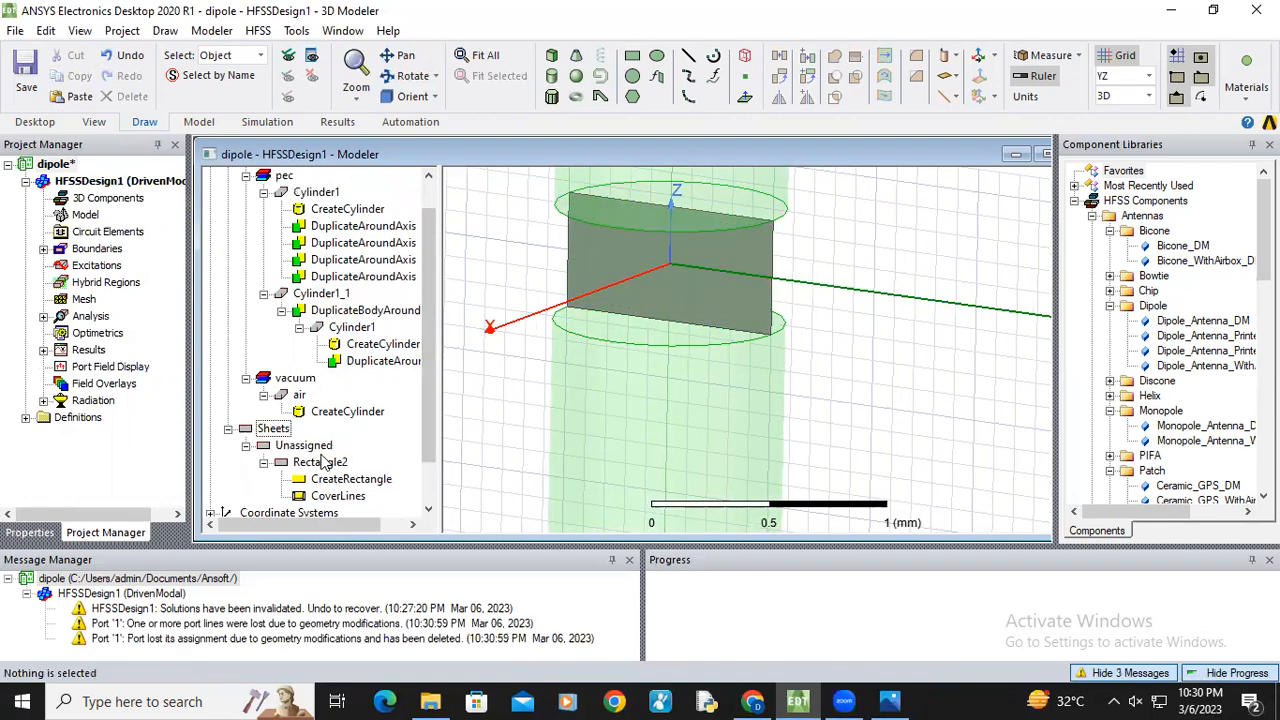
Assign a lumped port to Rectangle2 with an integration line from (0, 0, -0.25) mm to the midpoint of its upper edge
click(413, 76)
mouse_move(676, 287)
mouse_down()
mouse_move(686, 277)
mouse_move(713, 288)
mouse_move(664, 308)
mouse_move(694, 304)
mouse_up()
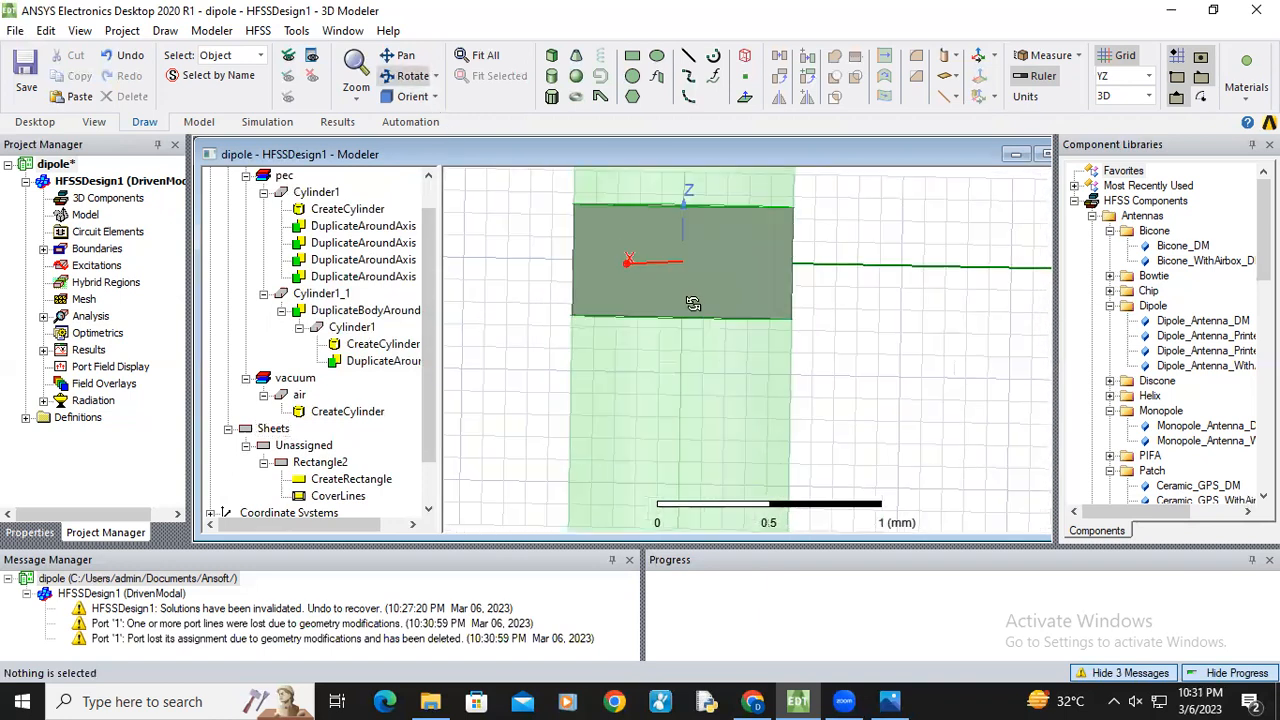
click(336, 464)
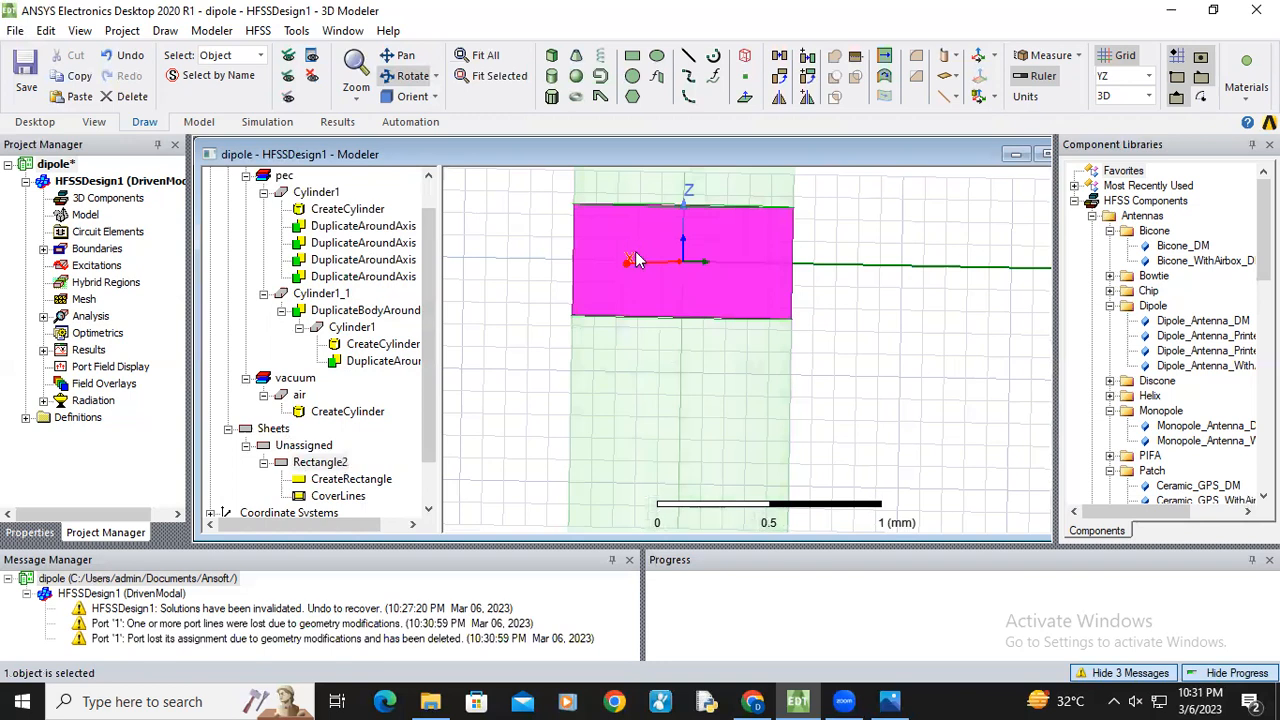
right_click(634, 258)
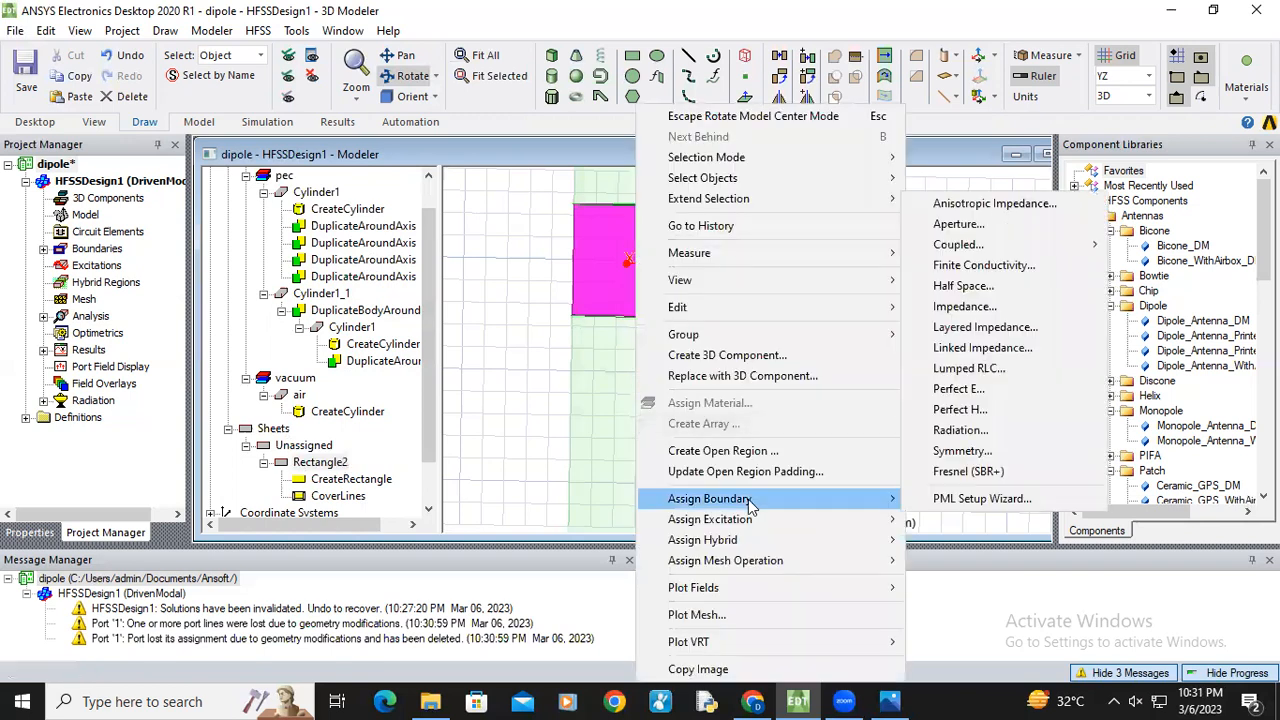
mouse_move(750, 519)
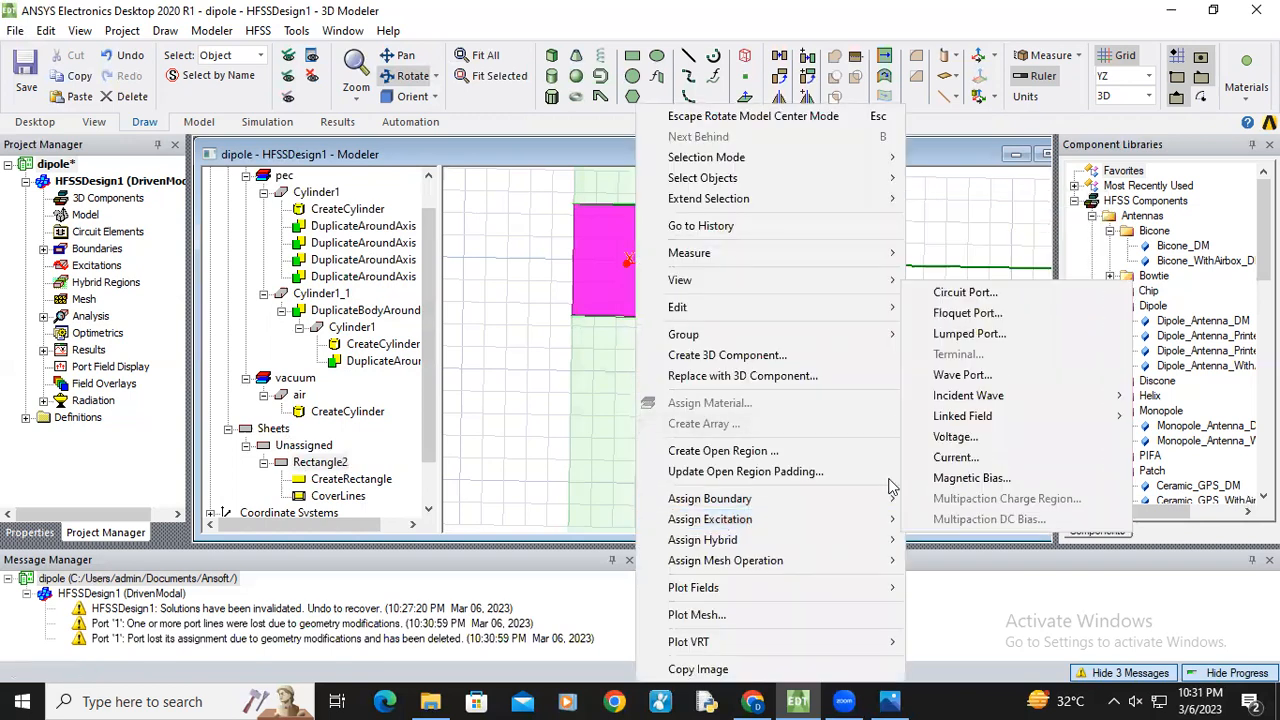
click(990, 333)
click(745, 542)
click(581, 255)
click(577, 292)
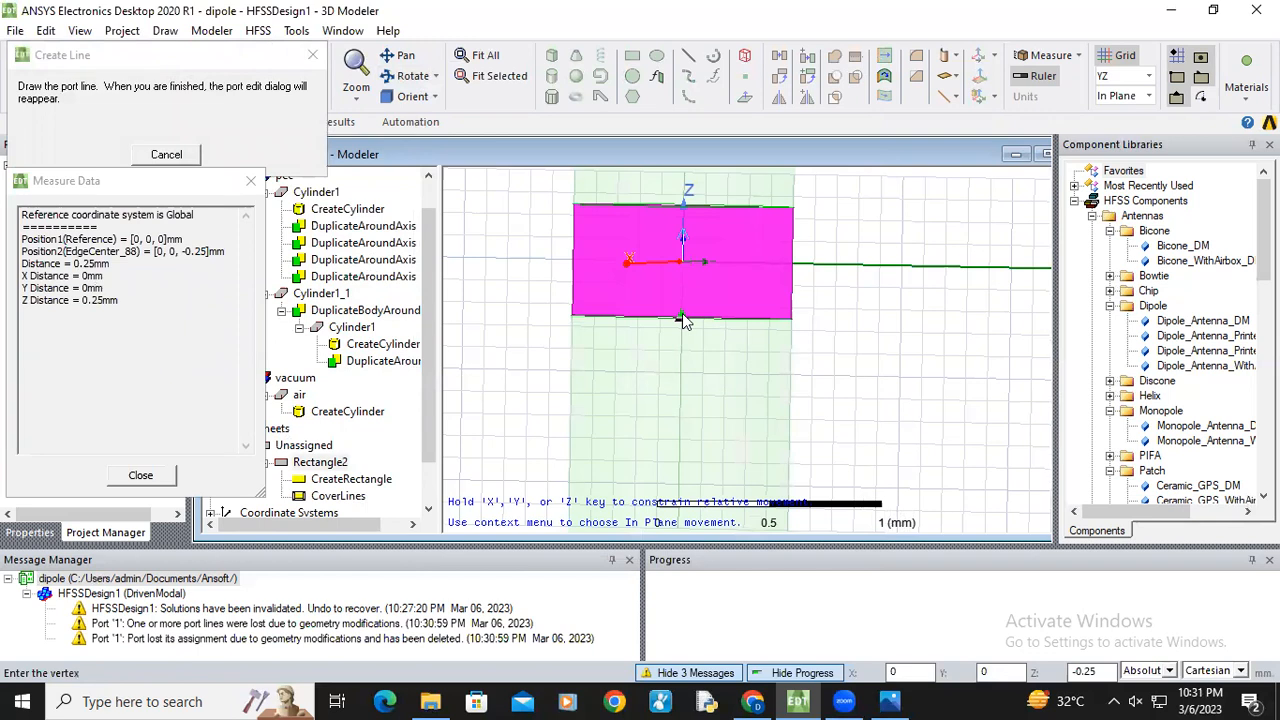
click(682, 315)
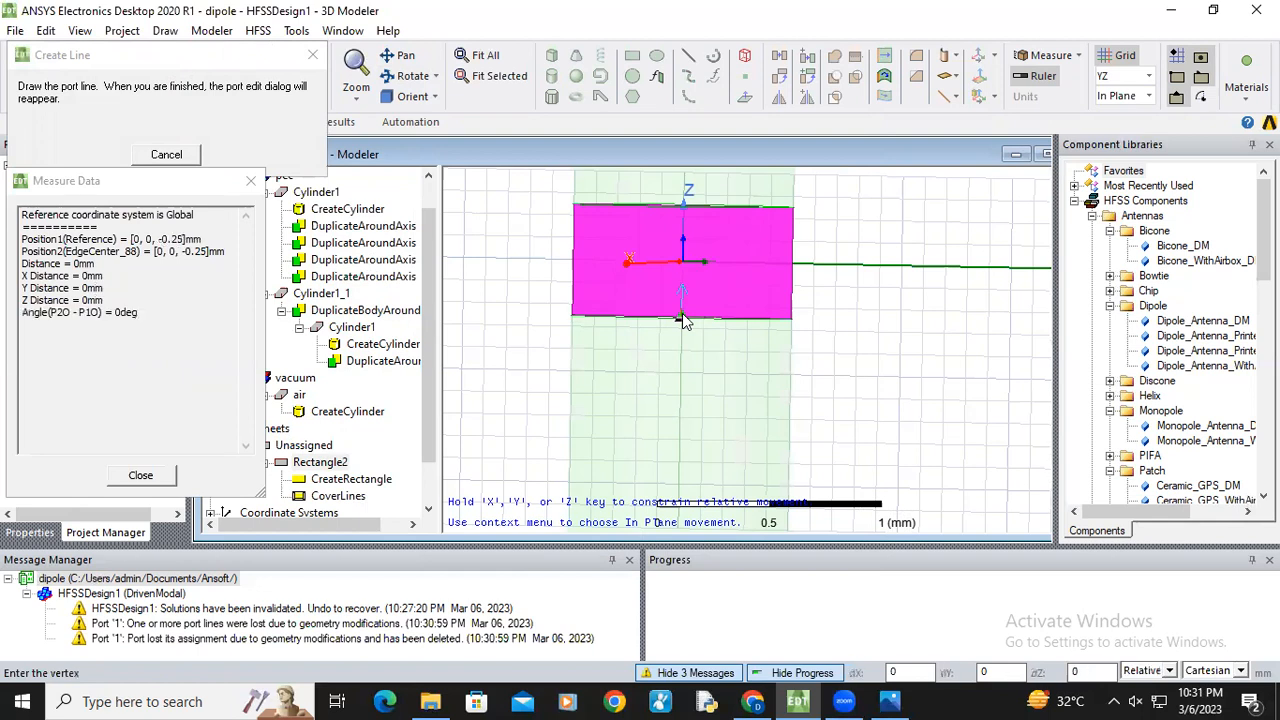
click(681, 210)
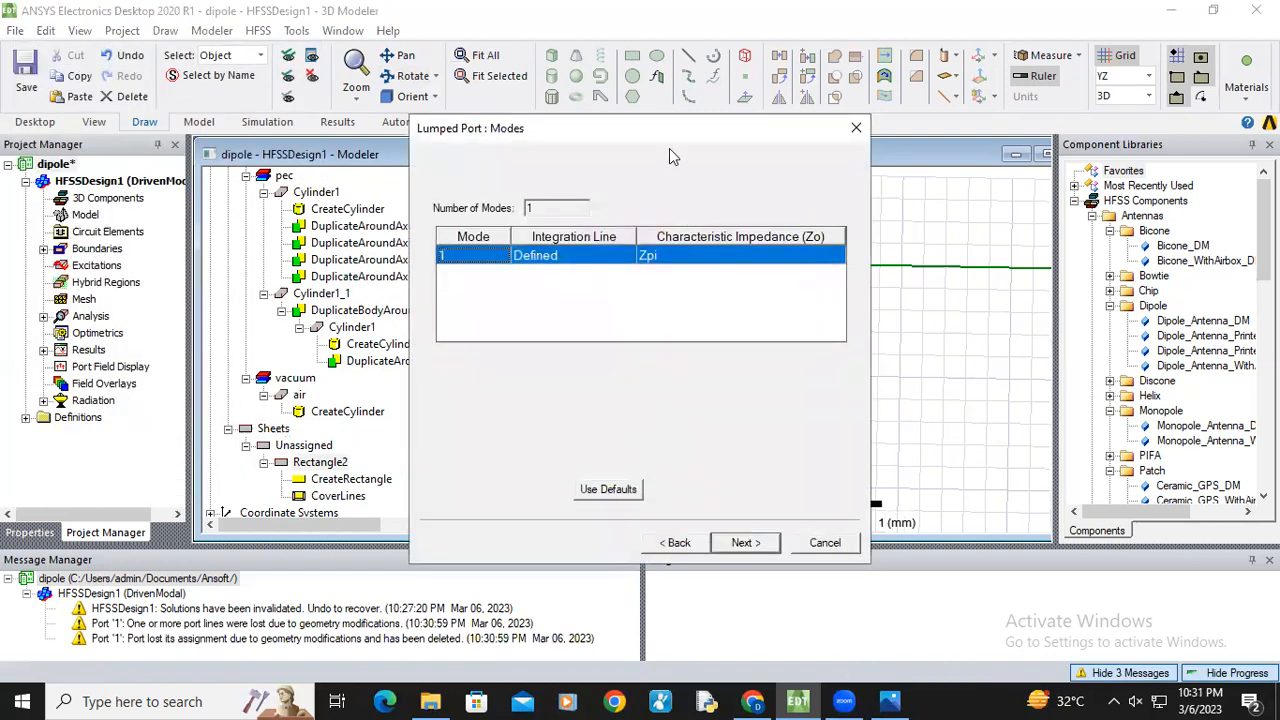
Finish the lumped port with all modes renormalized to a full port impedance of 50 ohm
drag(682, 133, 848, 84)
click(880, 488)
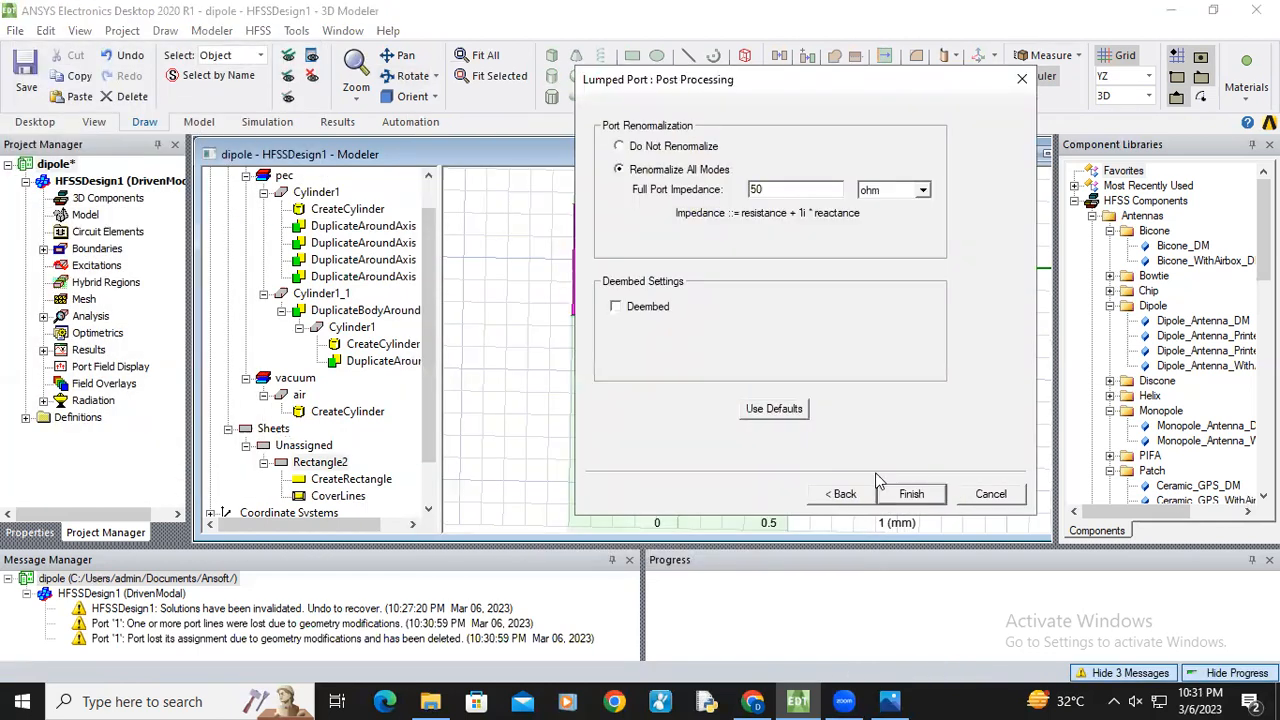
click(903, 493)
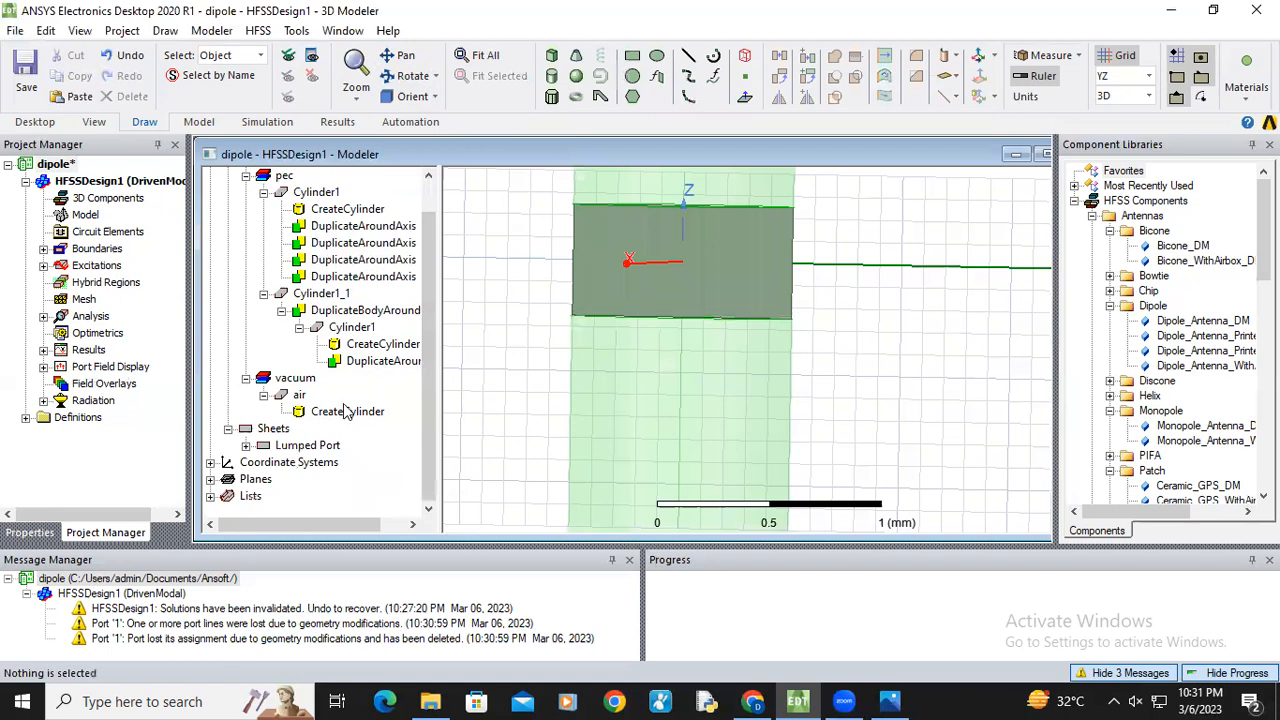
Display port excitation 1 on the feed gap sheet and set the drawing plane to XY
click(43, 265)
click(80, 282)
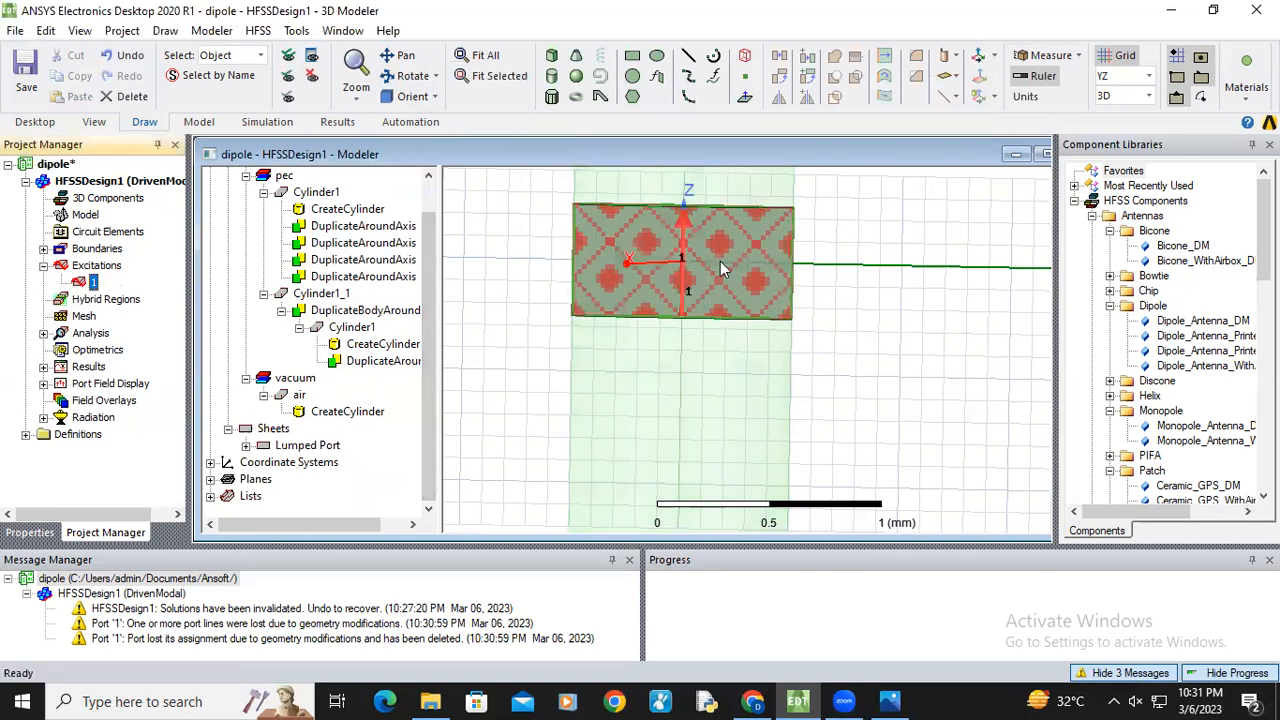
scroll(815, 311, down, 3)
click(1148, 77)
click(1122, 100)
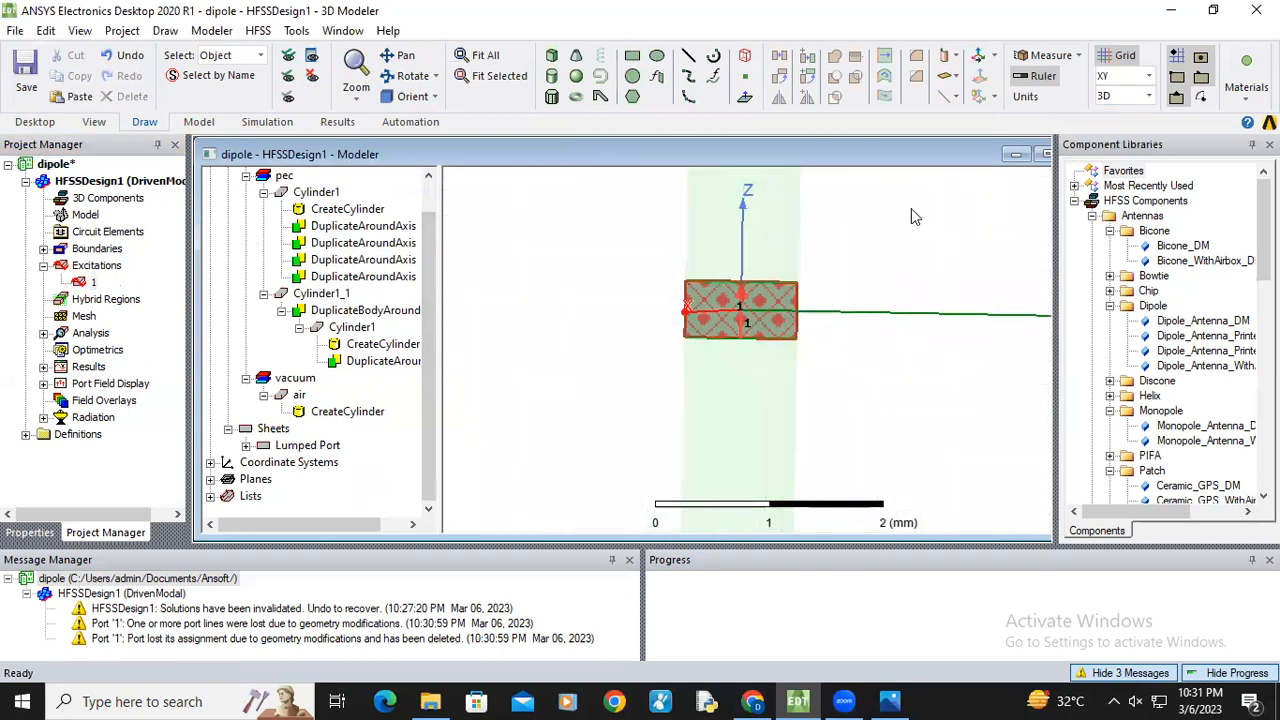
Review the center position, radius and height parameters that define the air cylinder
click(408, 75)
drag(762, 386, 784, 363)
scroll(785, 362, down, 6)
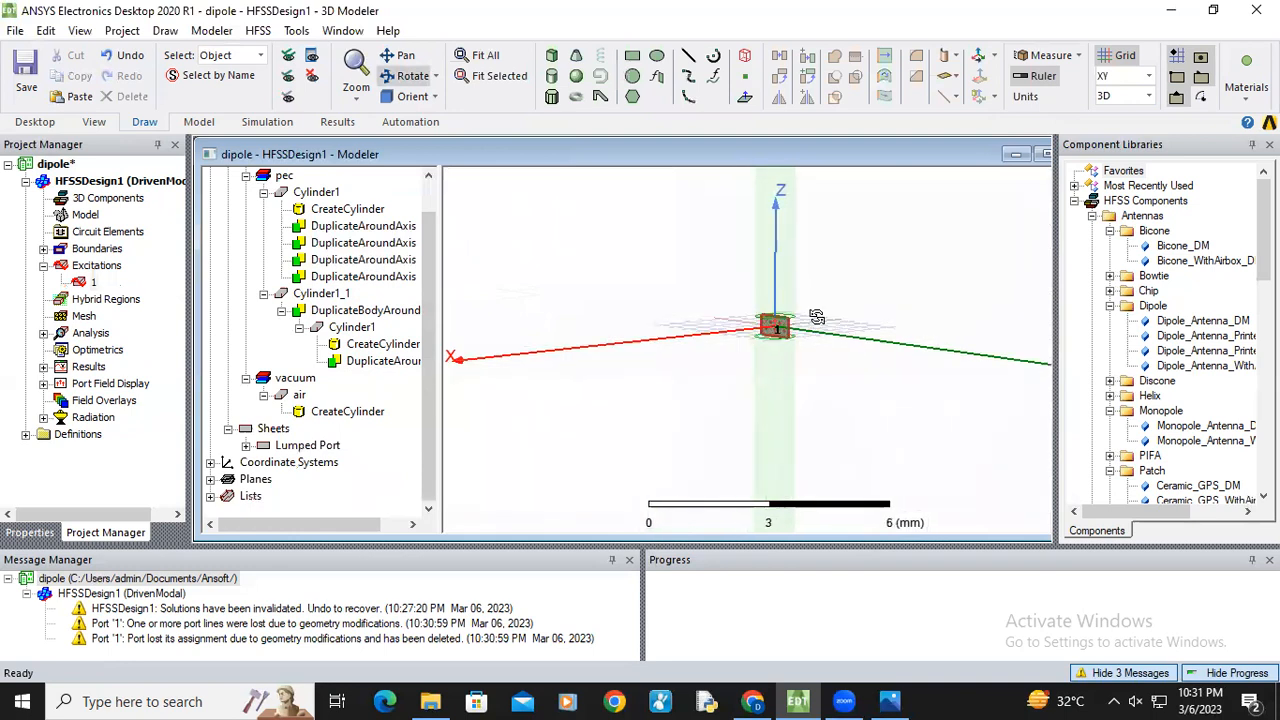
scroll(826, 321, down, 1)
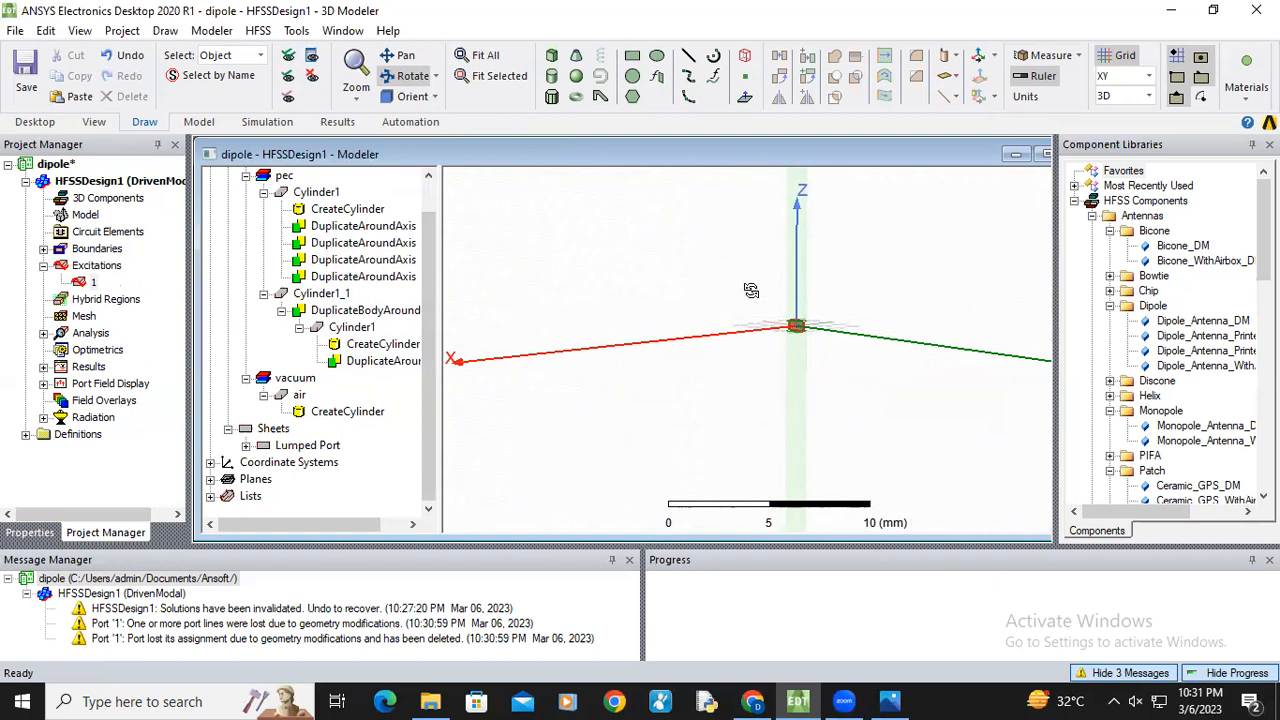
scroll(823, 352, up, 2)
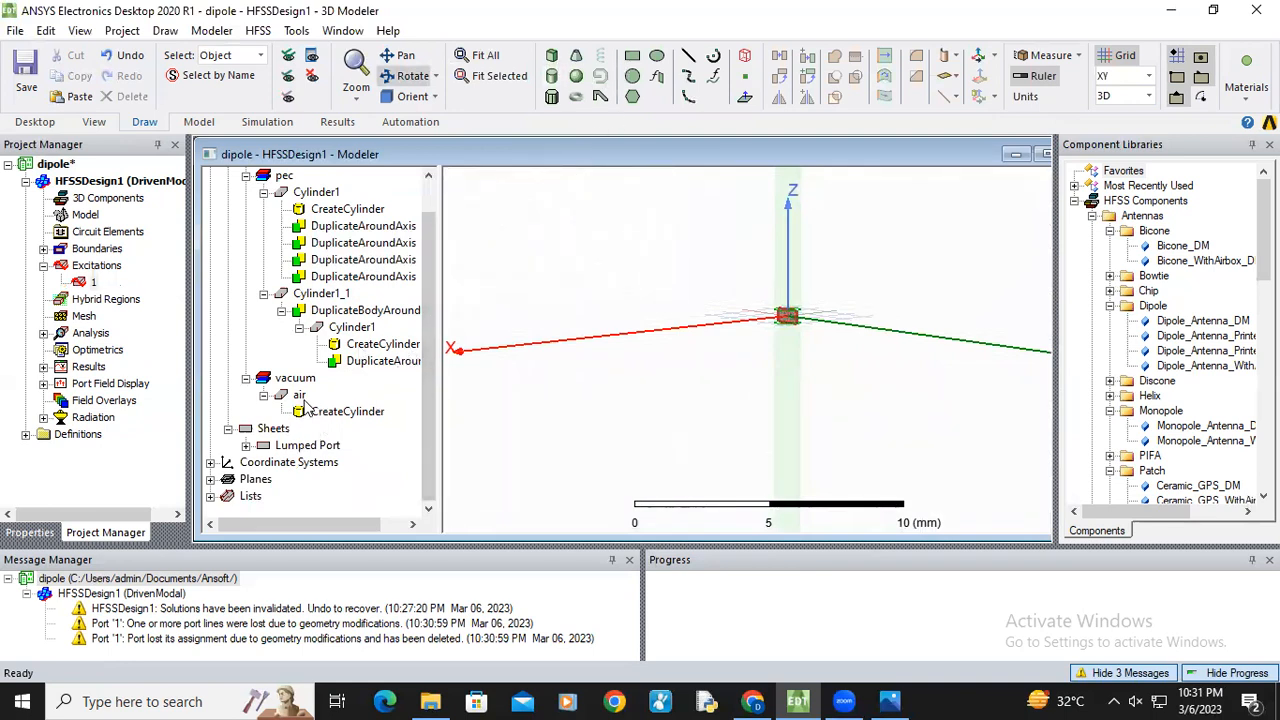
click(345, 413)
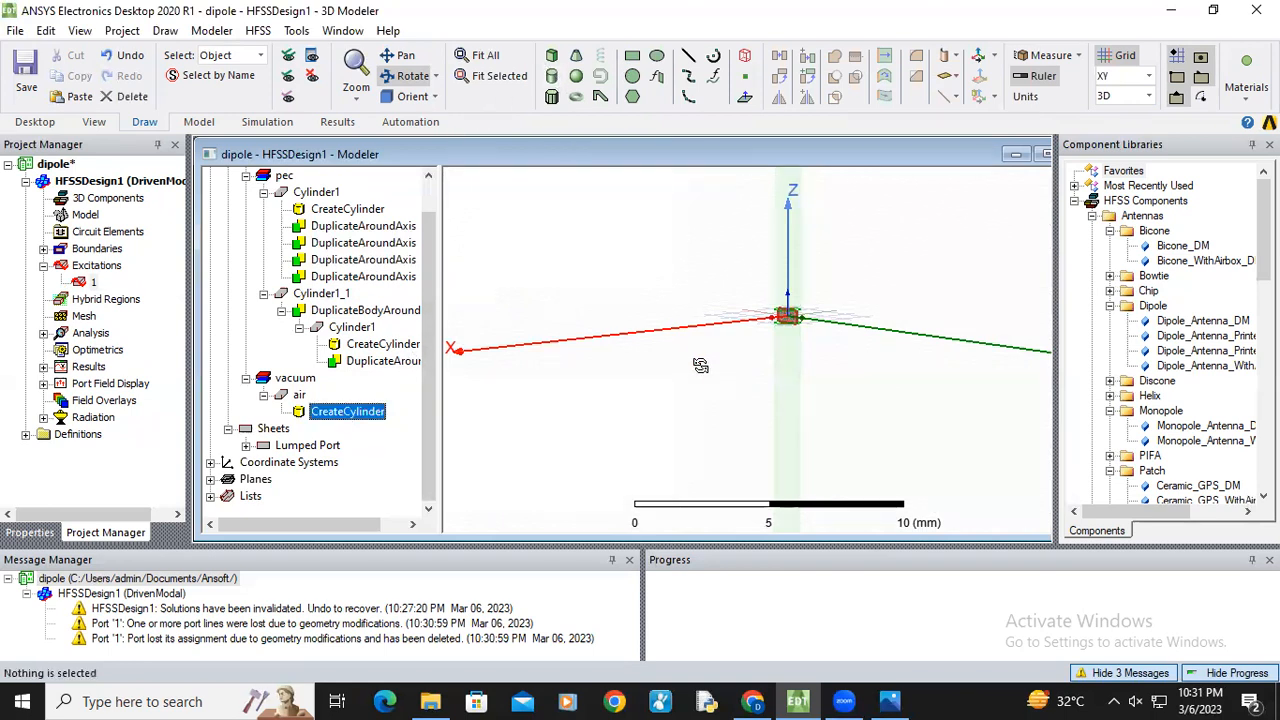
double_click(345, 413)
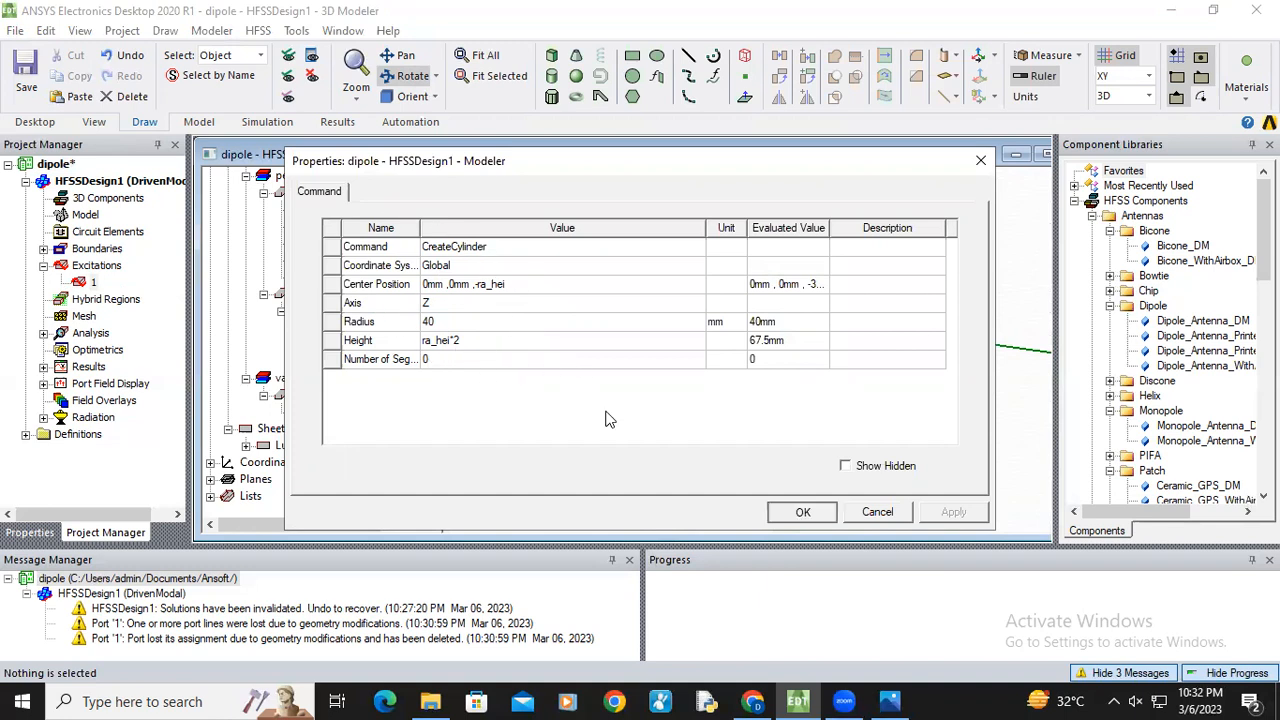
click(802, 511)
Make the air cylinder visible and fit the whole model in the view
click(288, 96)
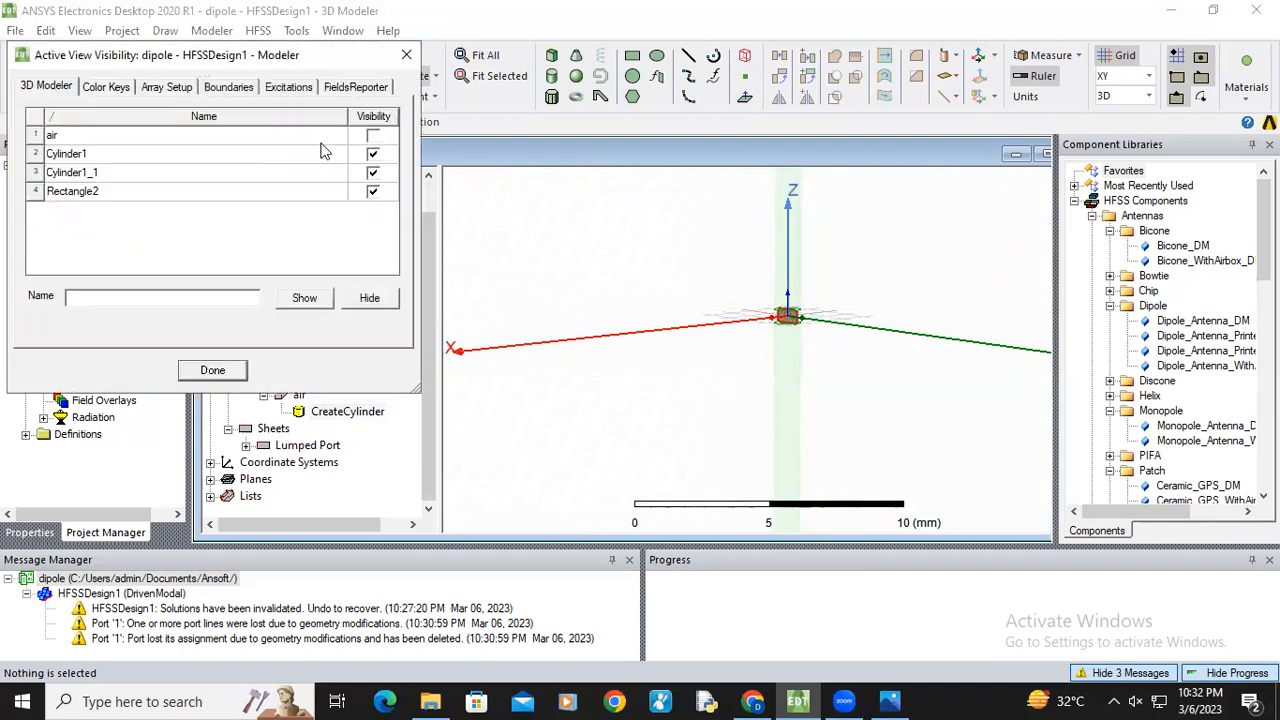
click(232, 375)
key(ctrl+d)
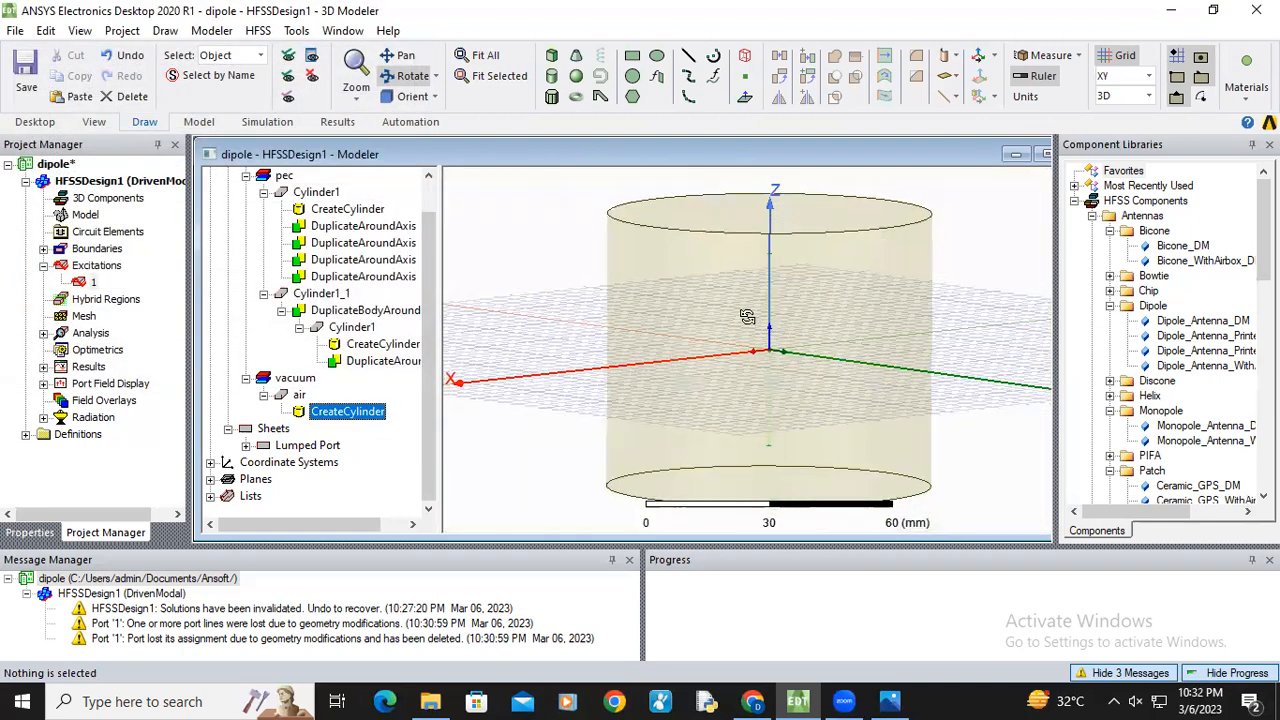
Open the material library for the air cylinder and accept vacuum as its material
double_click(300, 397)
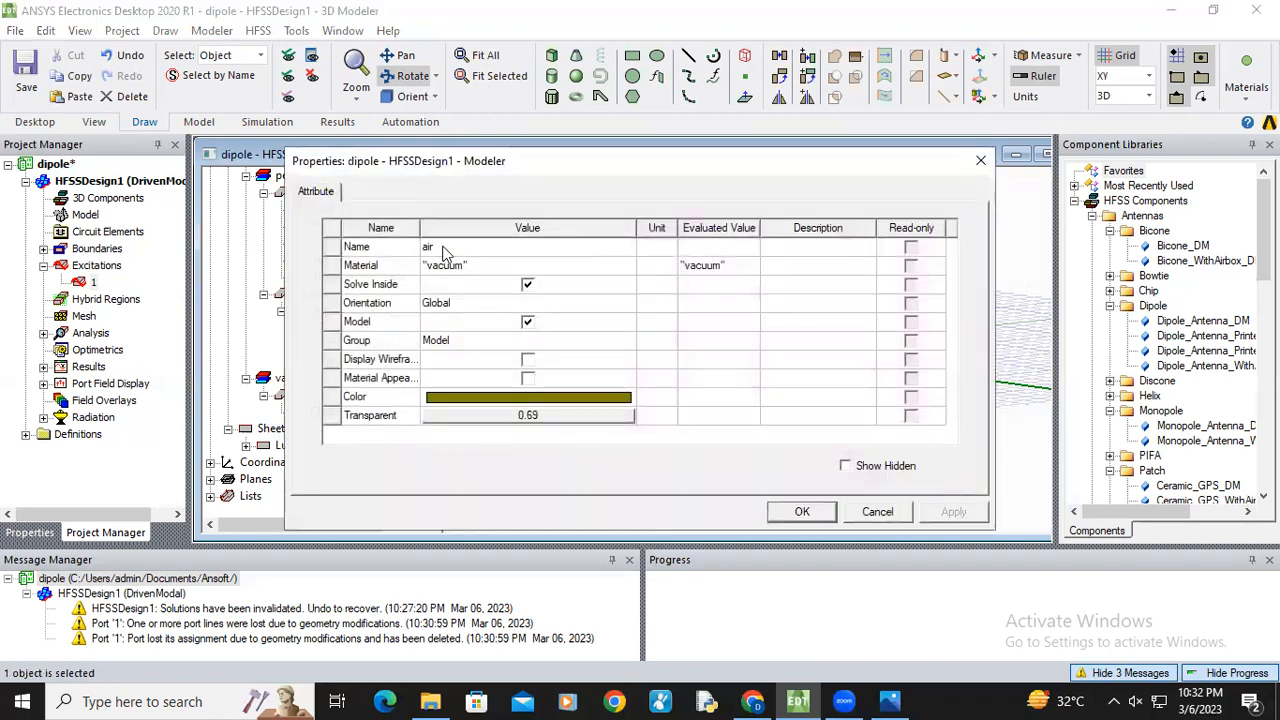
click(459, 270)
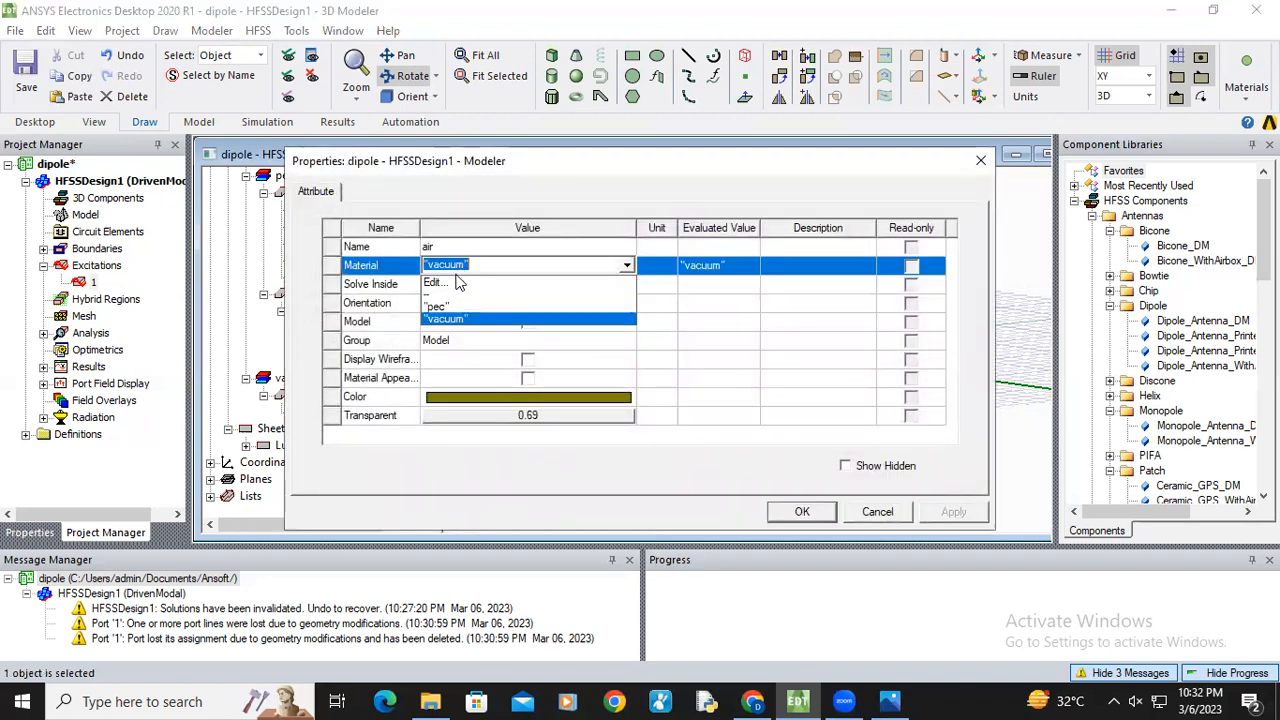
click(445, 284)
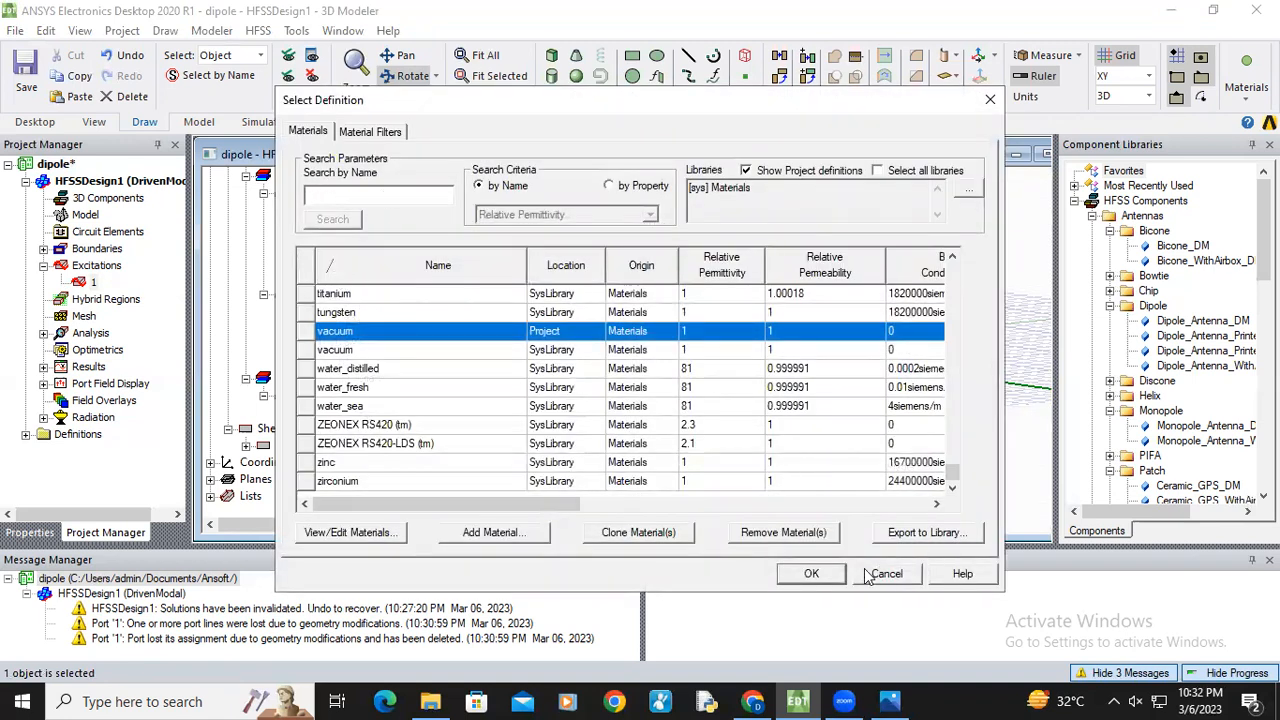
click(812, 574)
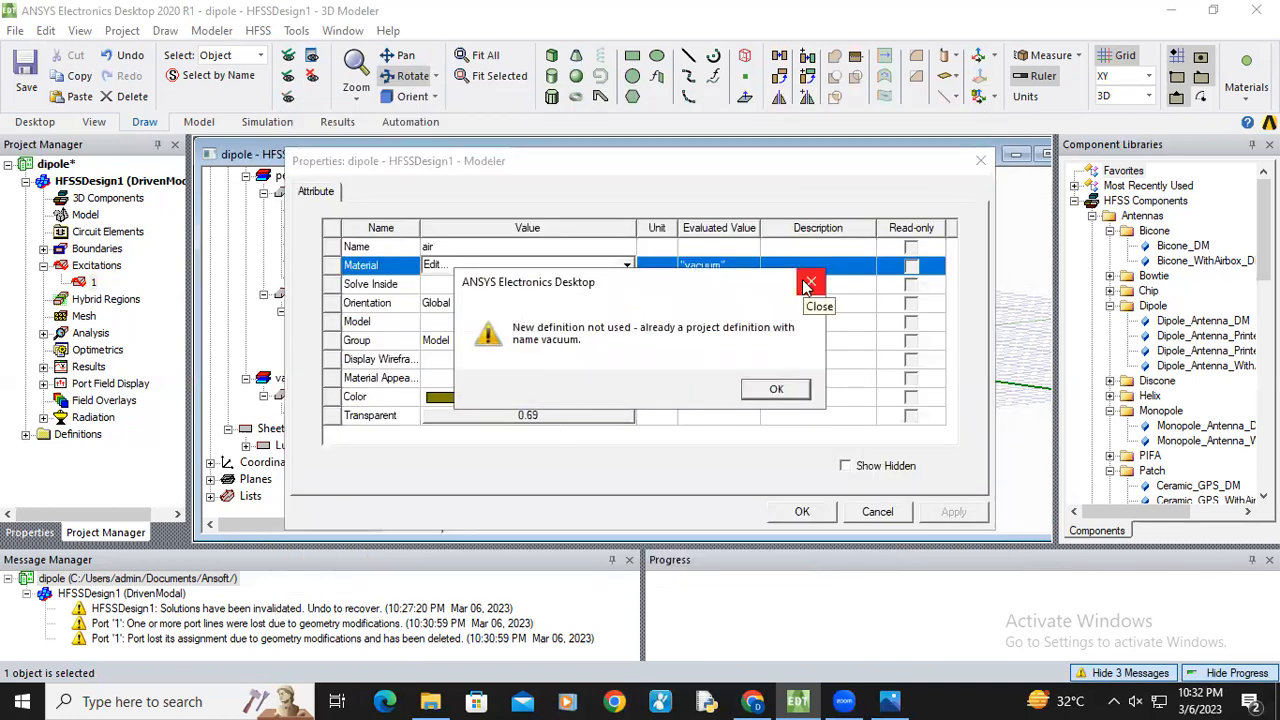
click(808, 285)
click(421, 289)
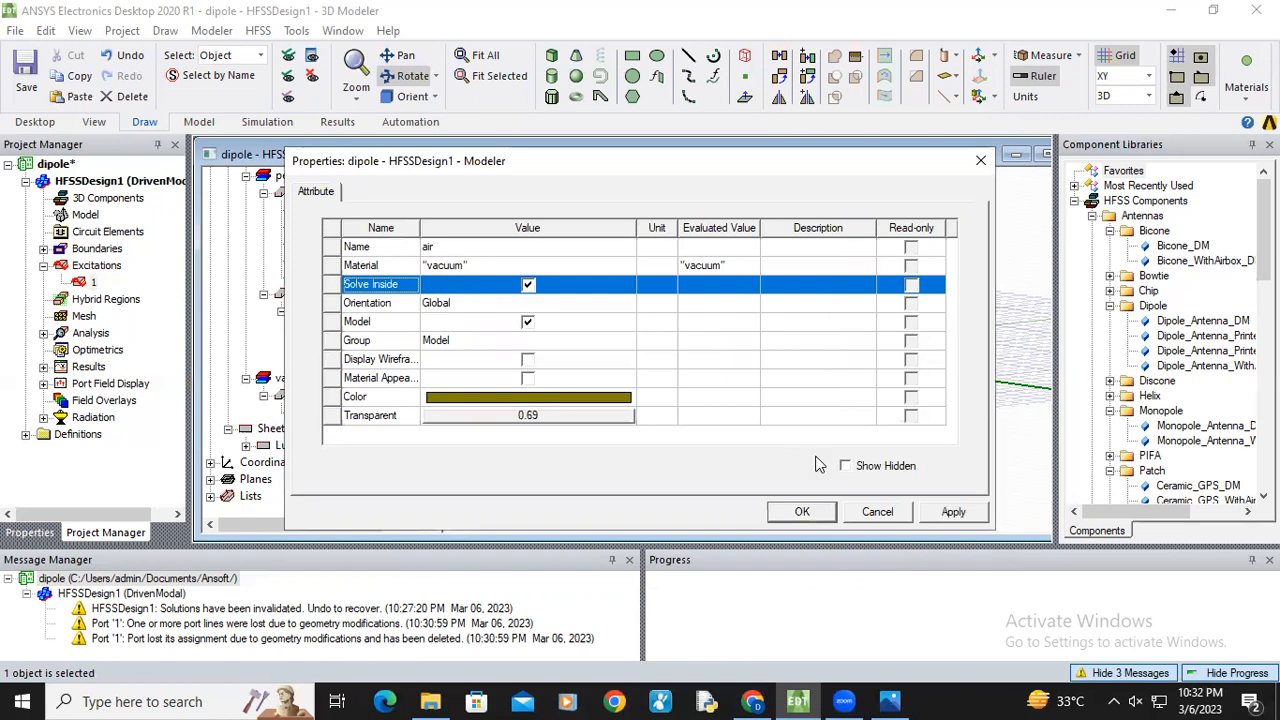
click(804, 511)
Examine Cylinder1, the air cylinder and the lumped port sheet Rectangle2 by highlighting each in the model
click(558, 411)
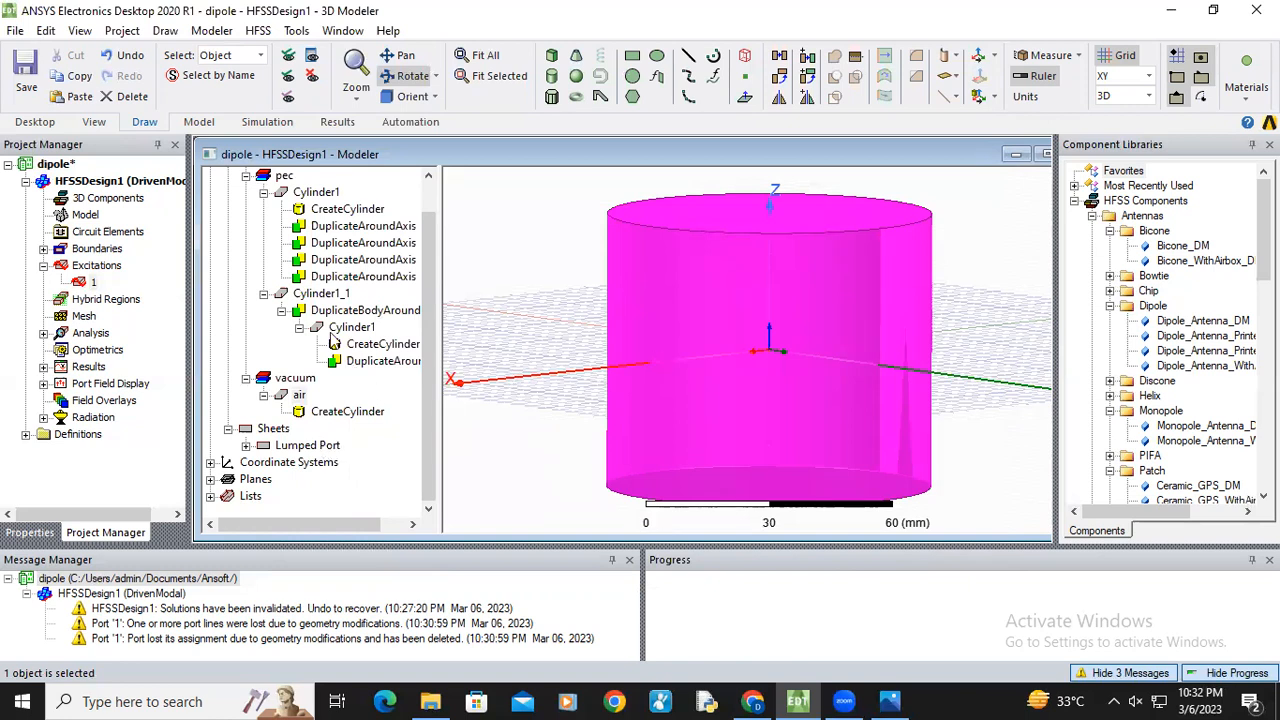
click(316, 192)
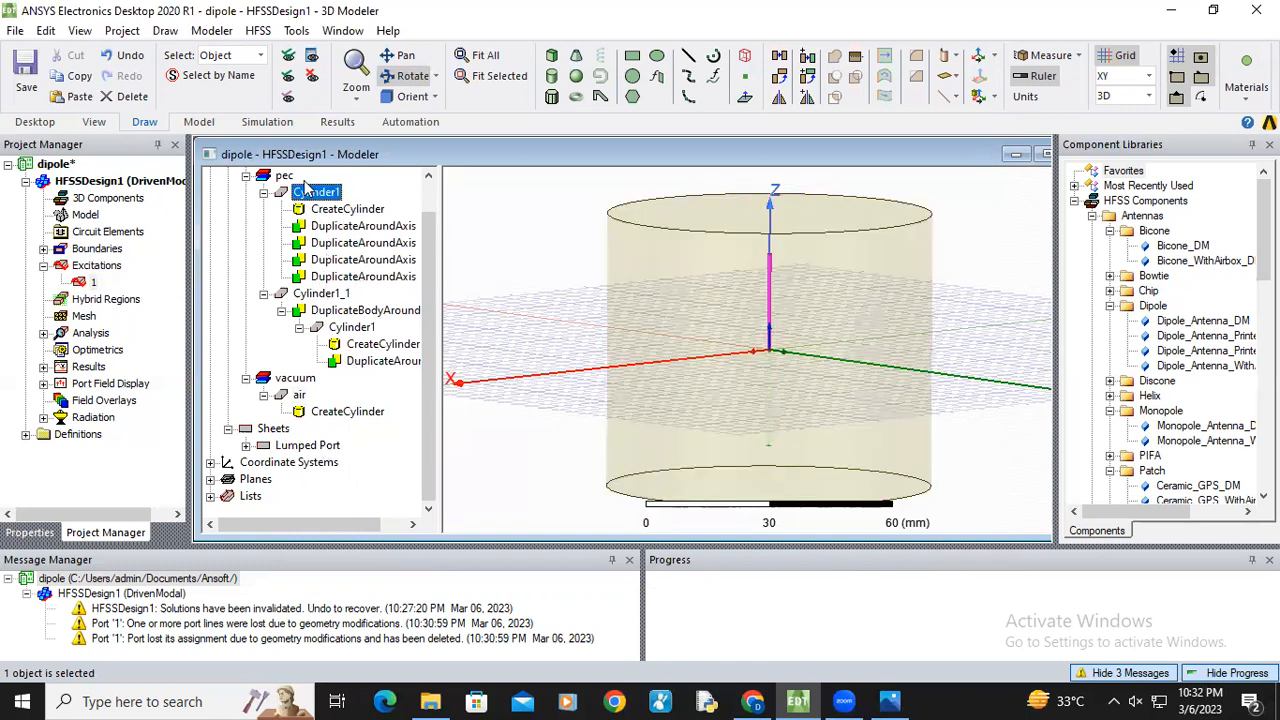
click(299, 395)
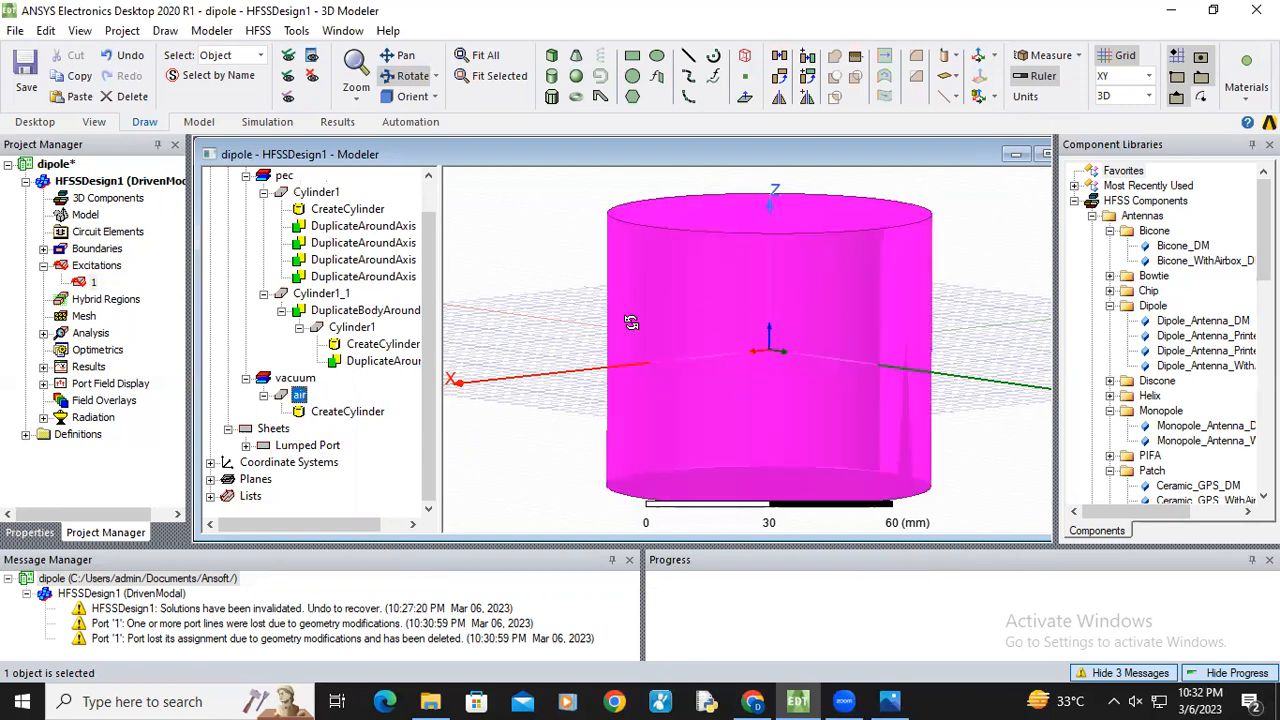
click(292, 446)
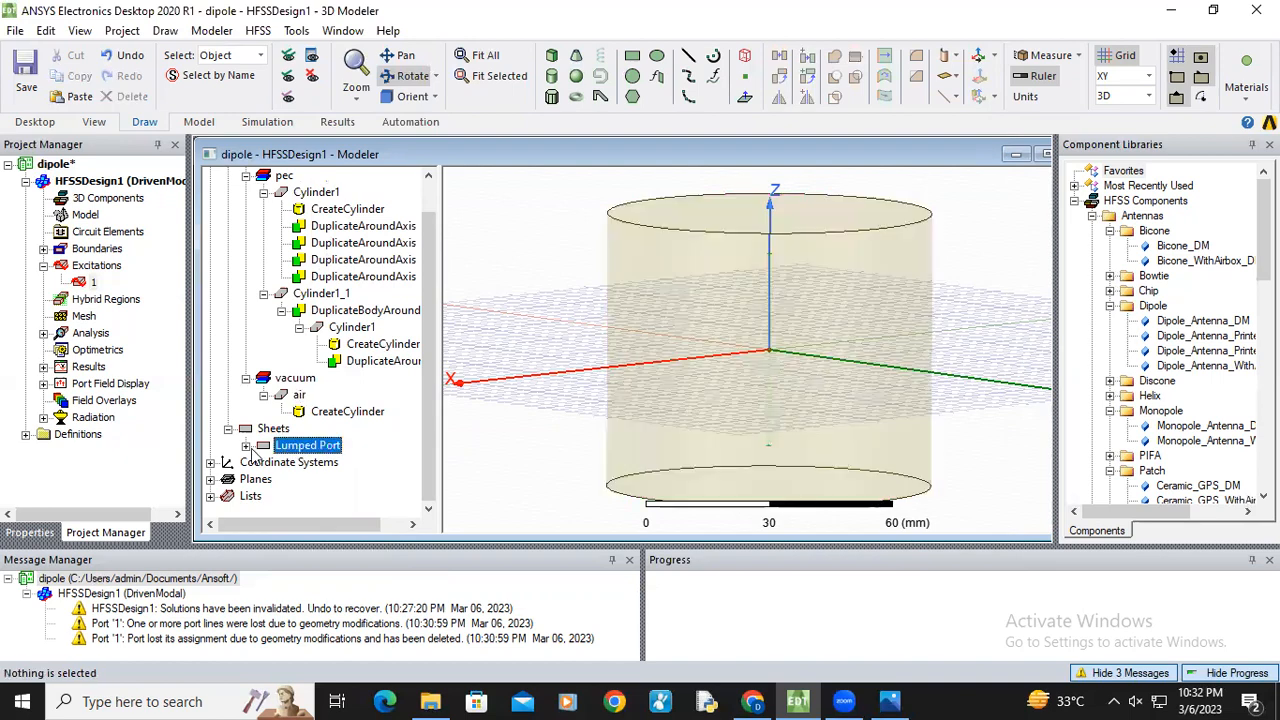
click(245, 445)
click(320, 462)
scroll(758, 337, up, 2)
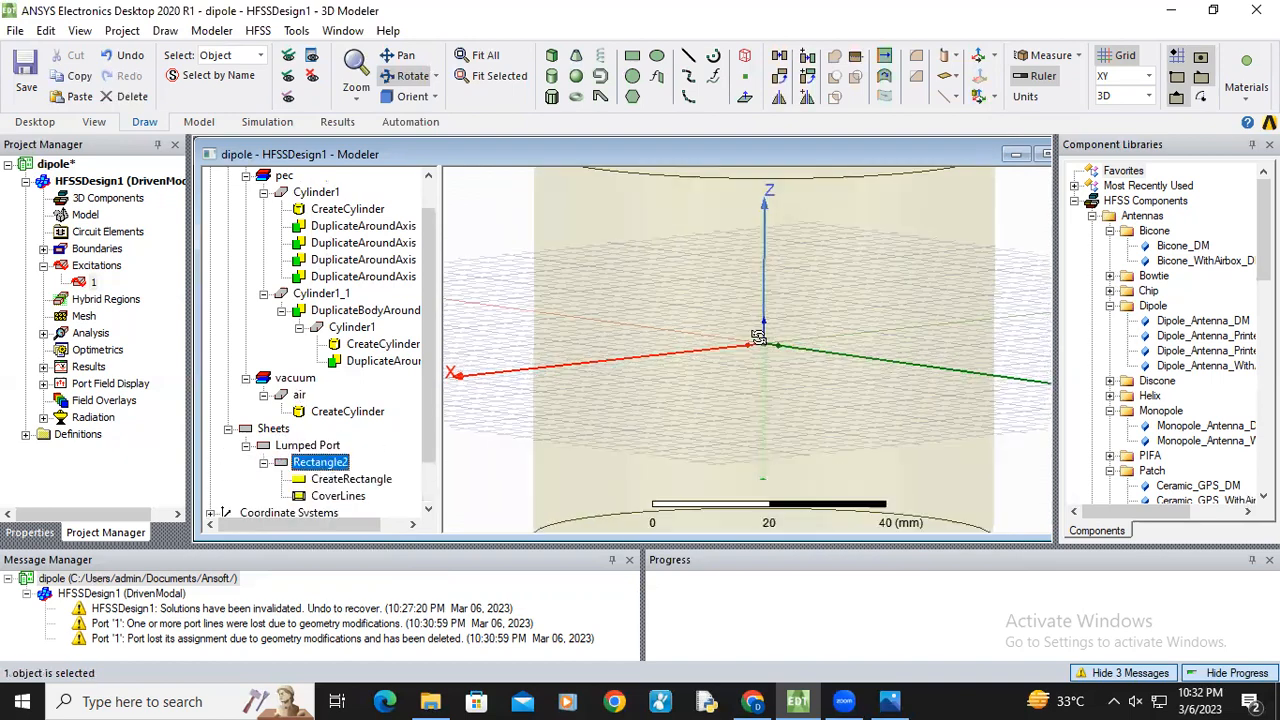
scroll(760, 340, up, 8)
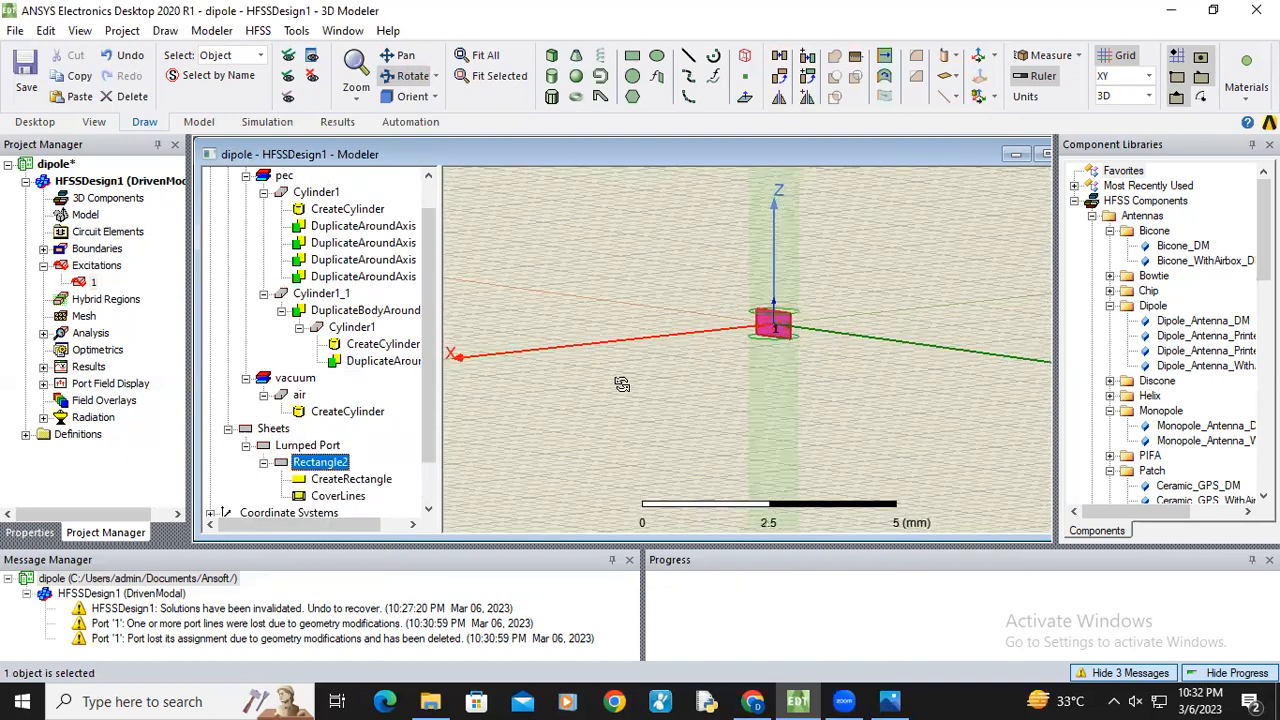
scroll(436, 466, down, 1)
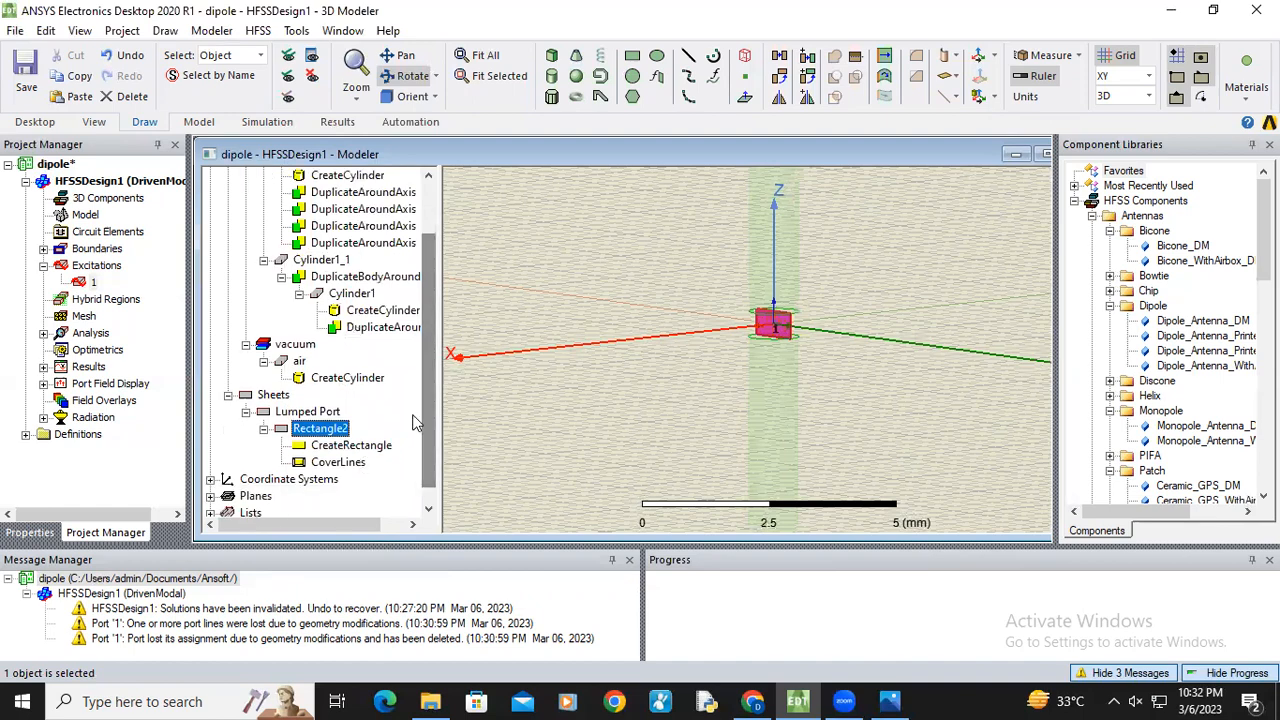
scroll(497, 306, down, 1)
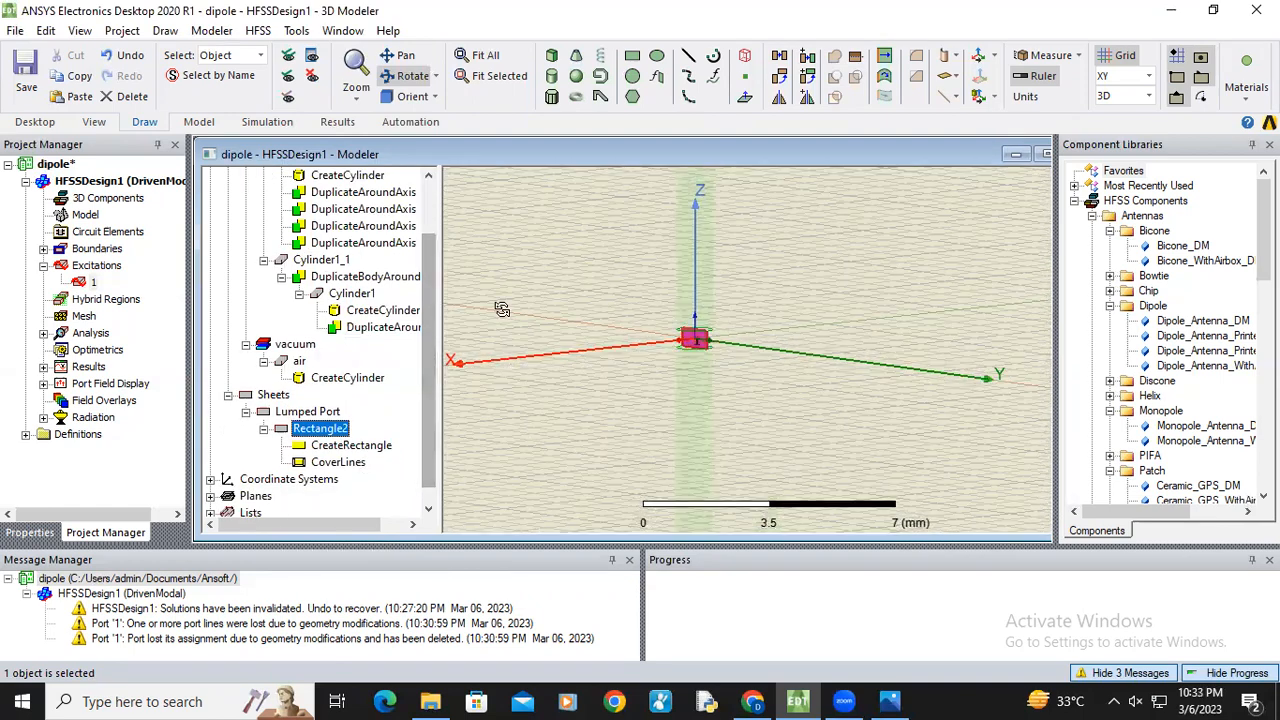
Run the validation check on the design and close it
click(259, 31)
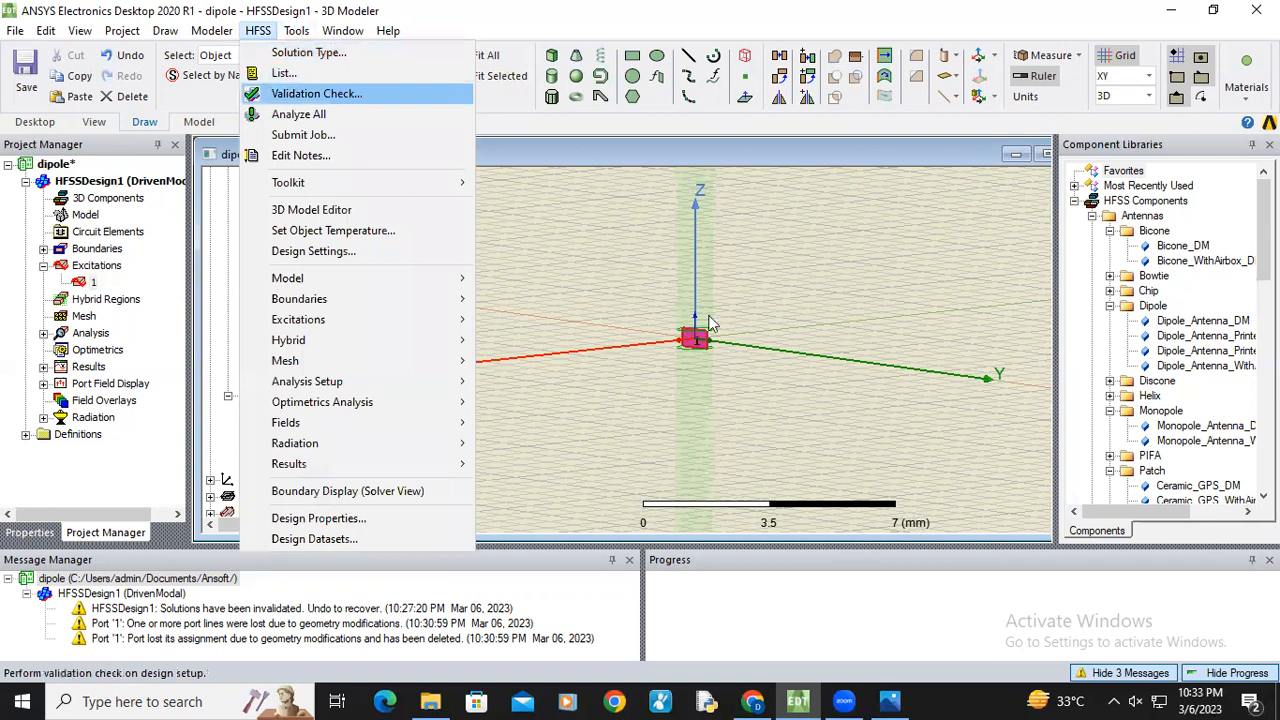
click(296, 97)
click(589, 428)
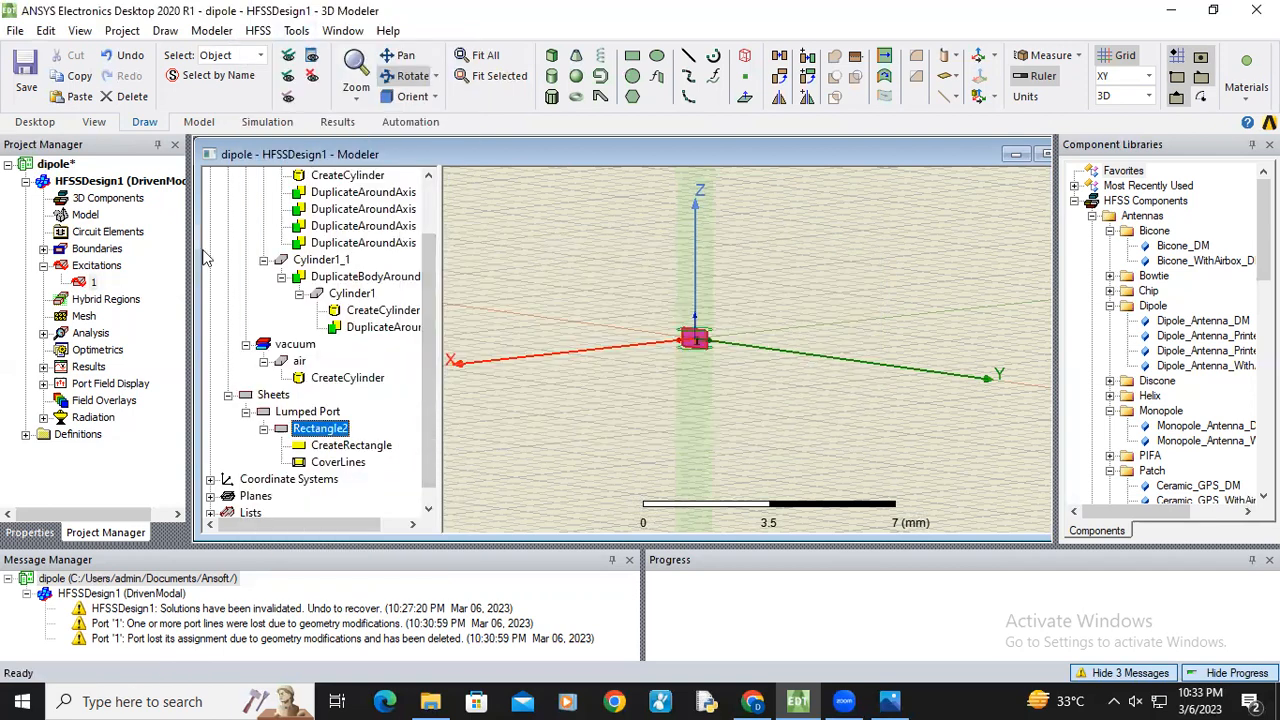
Display the radiation boundary Rad1 on the air cylinder with the whole model in view
click(43, 248)
click(101, 266)
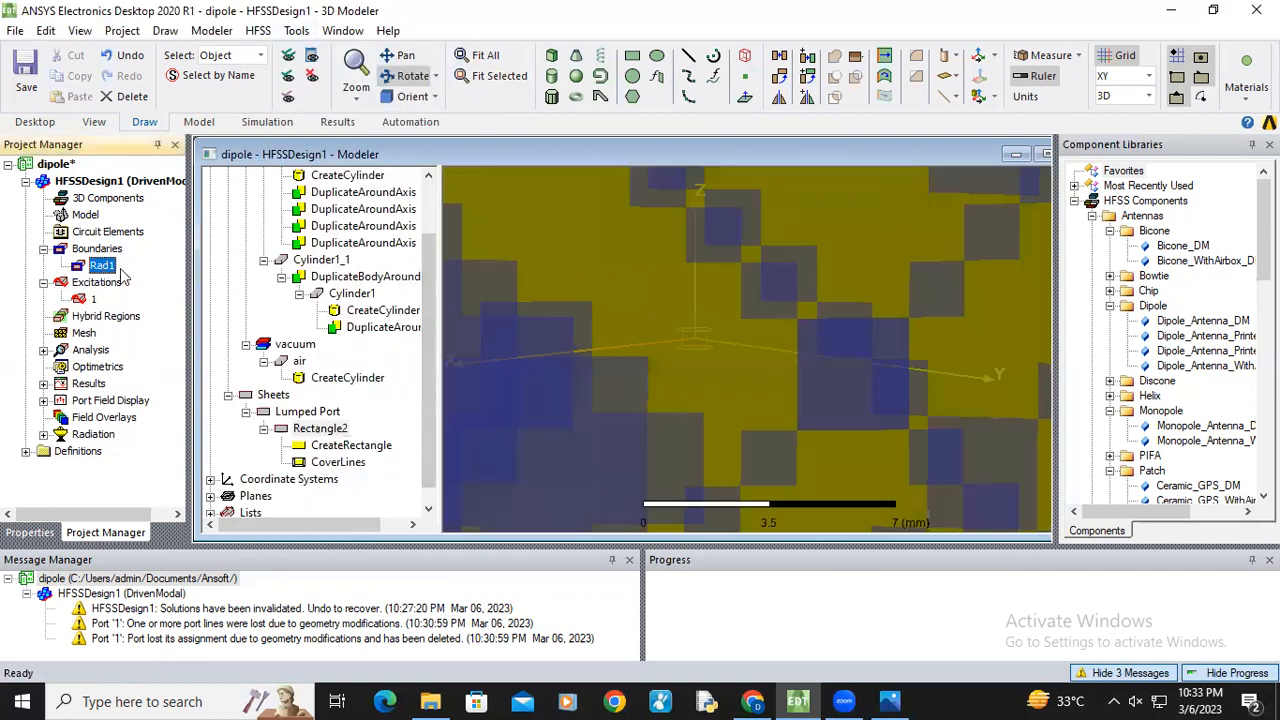
key(ctrl+d)
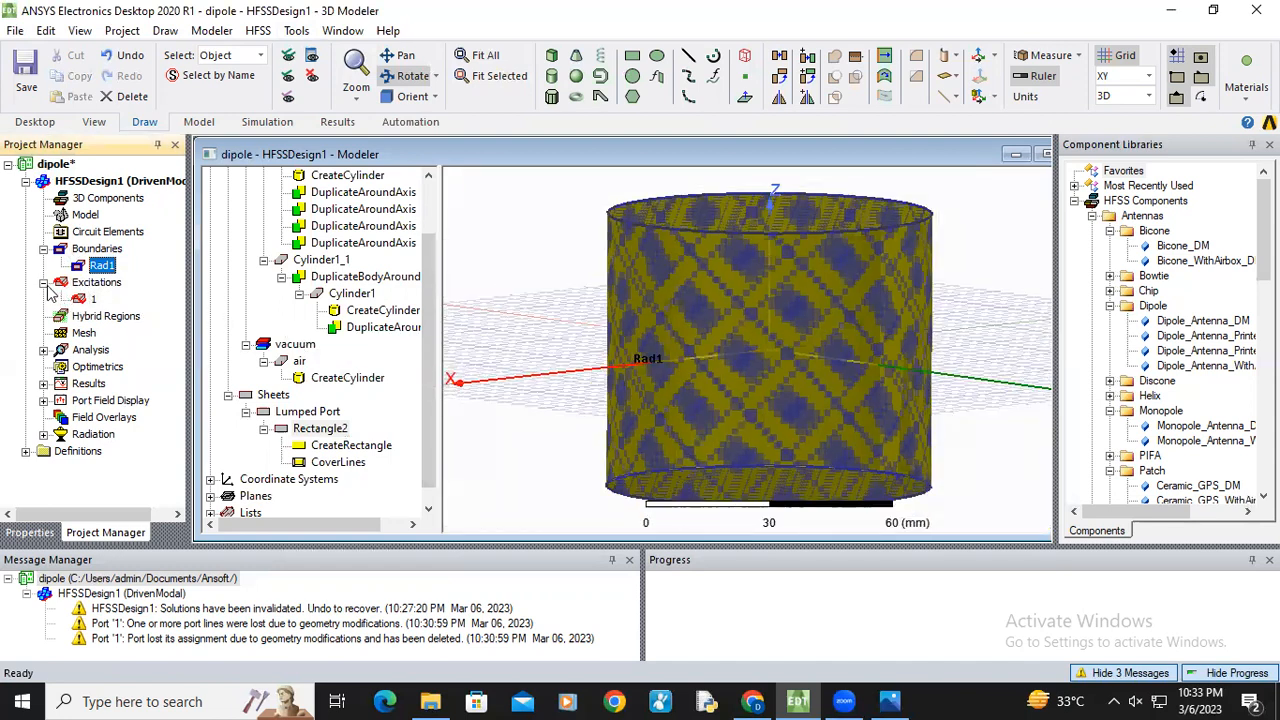
Examine lumped port excitation 1 in the model, up close and with the whole air cylinder in view
click(88, 300)
scroll(783, 369, up, 8)
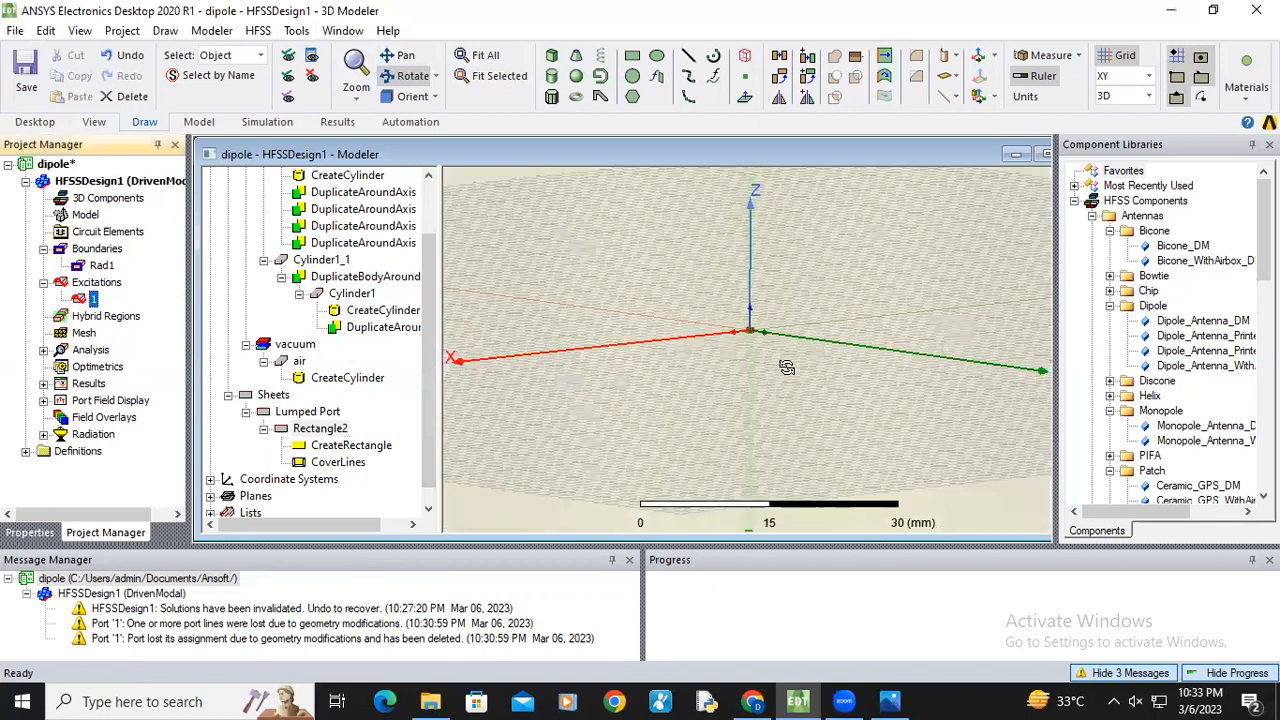
scroll(683, 378, down, 8)
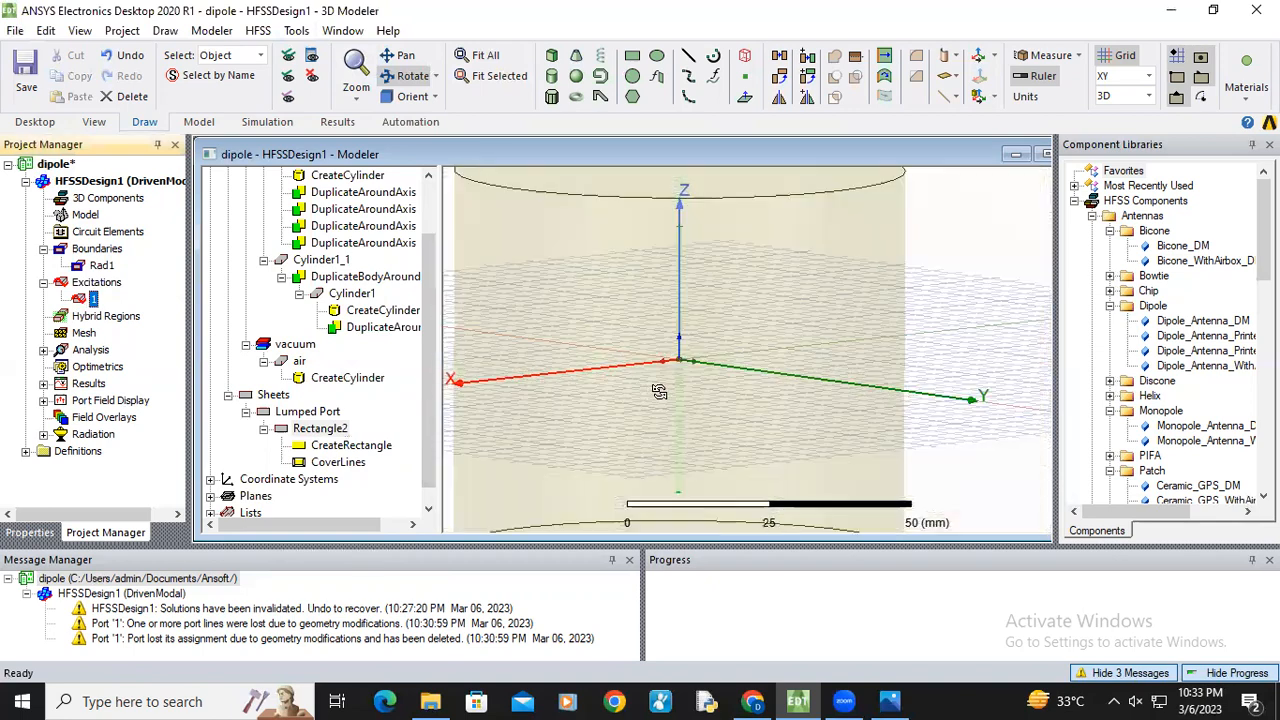
scroll(365, 440, down, 1)
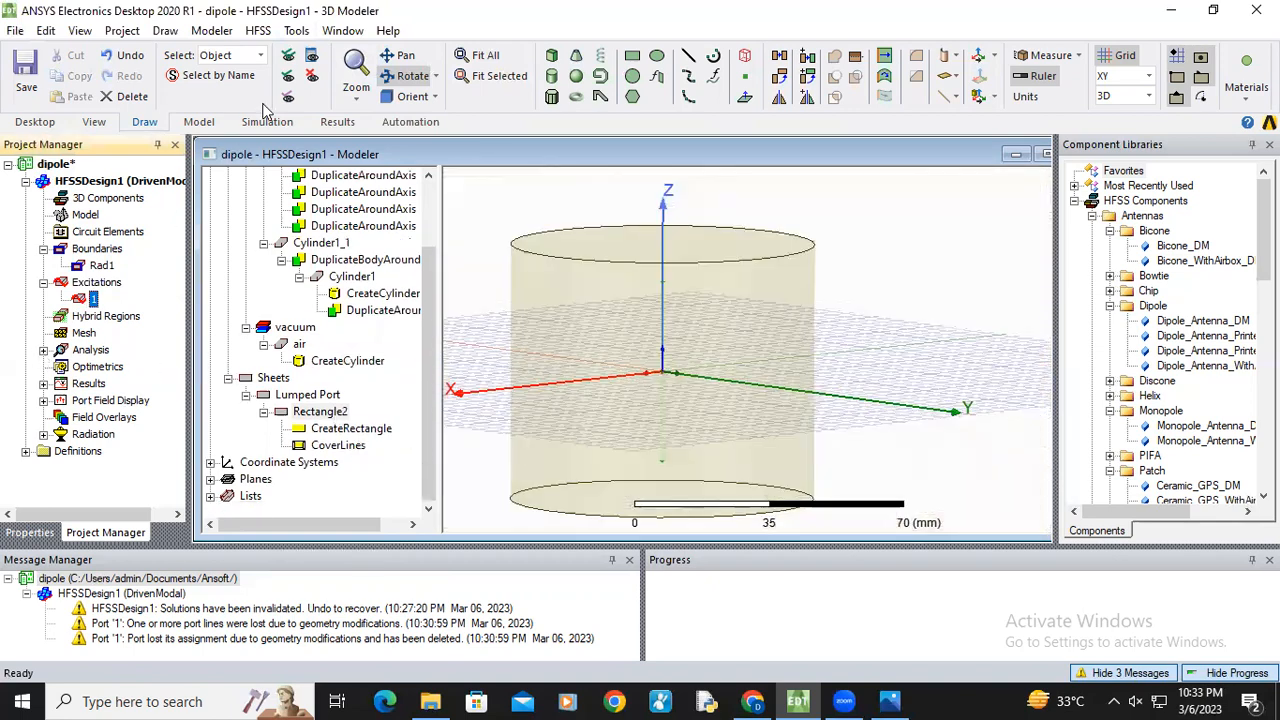
Run the design's validation check and close it
click(258, 30)
click(300, 93)
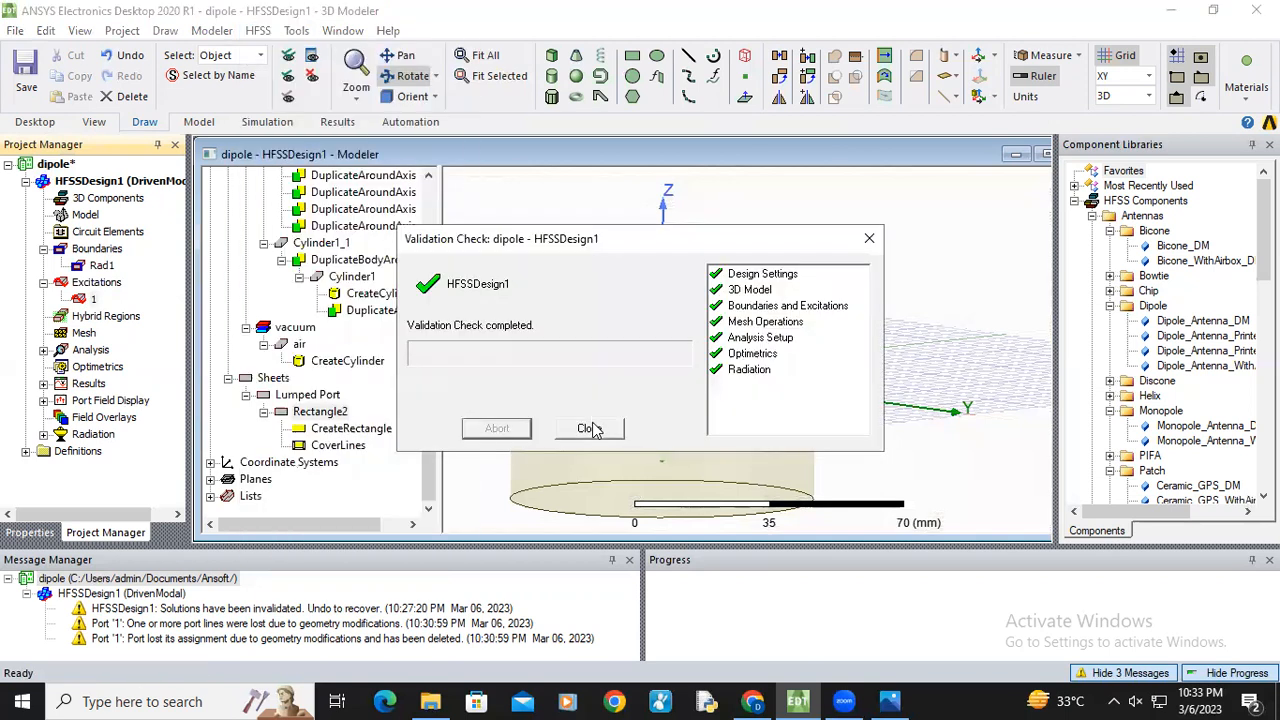
click(586, 426)
Review the frequency sweep settings and the driven solution settings of Setup1 without changing them
click(43, 349)
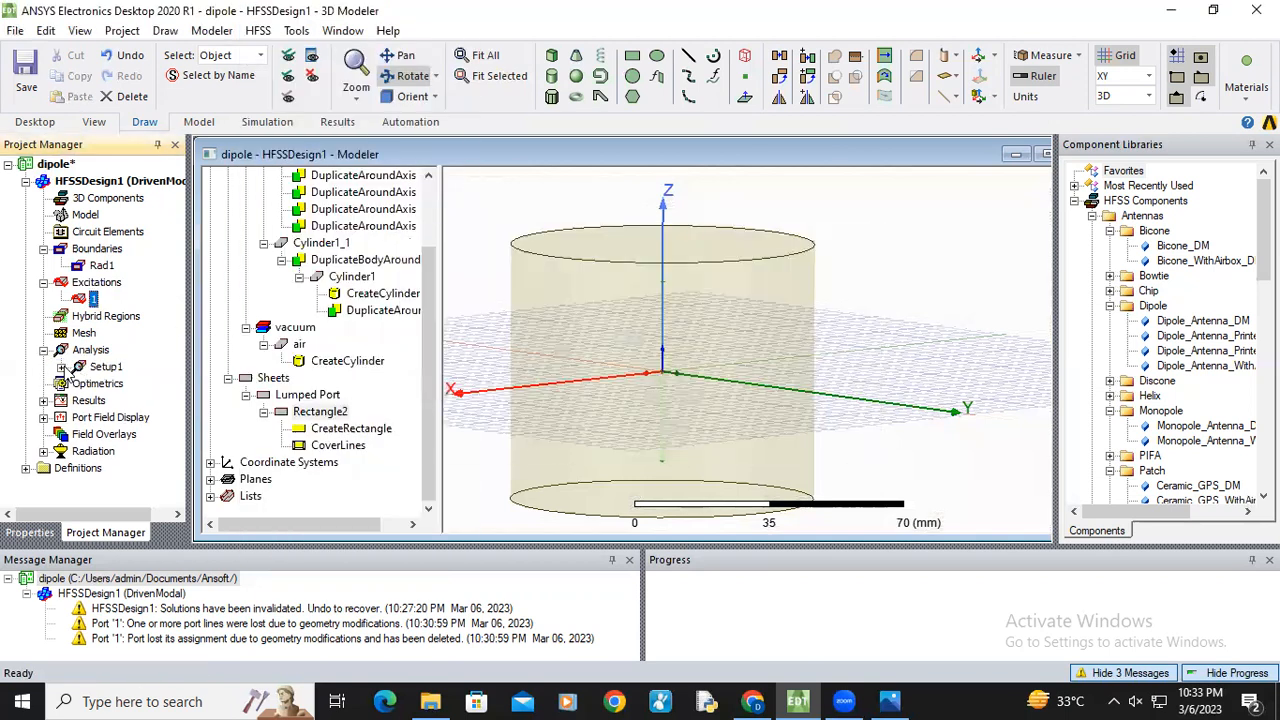
click(61, 367)
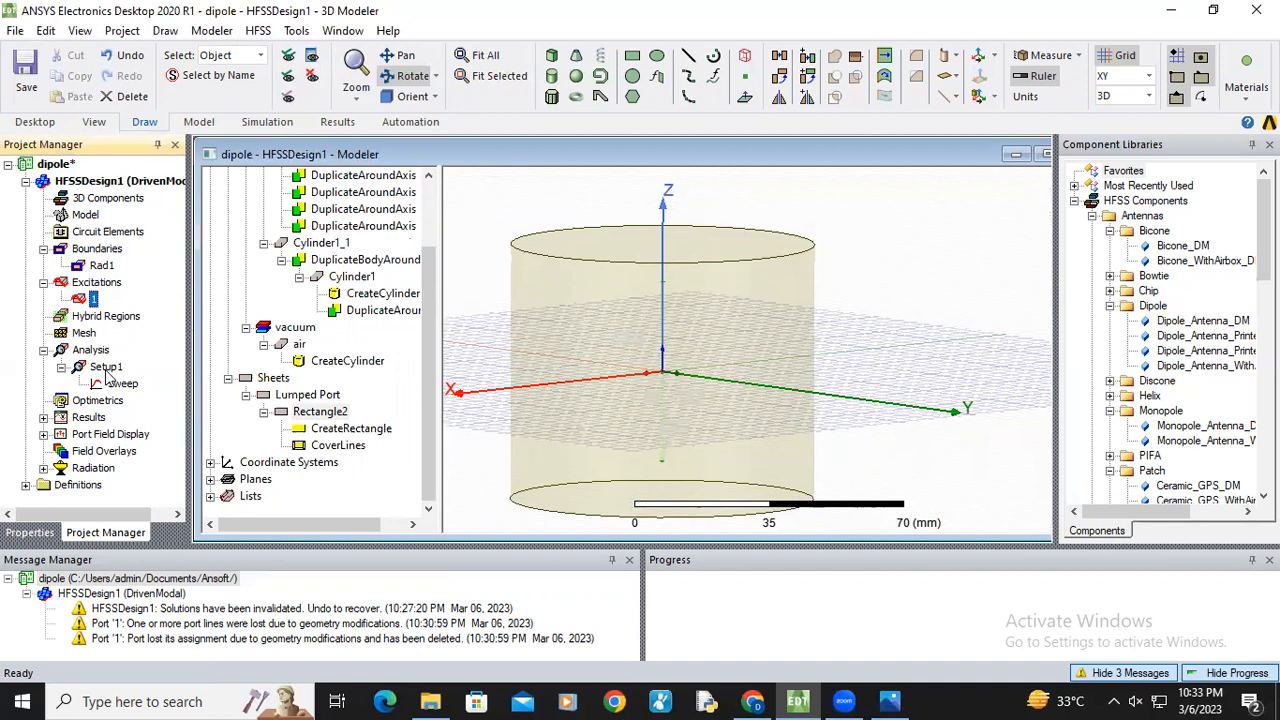
click(106, 368)
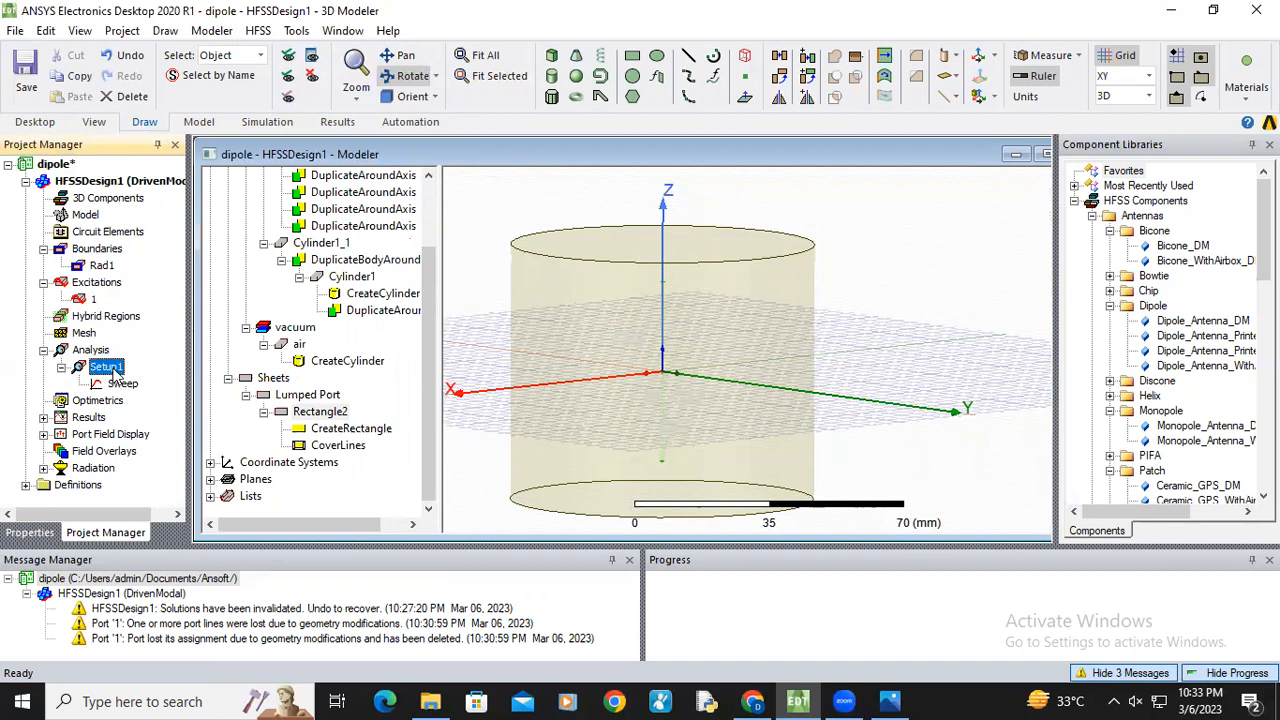
double_click(122, 384)
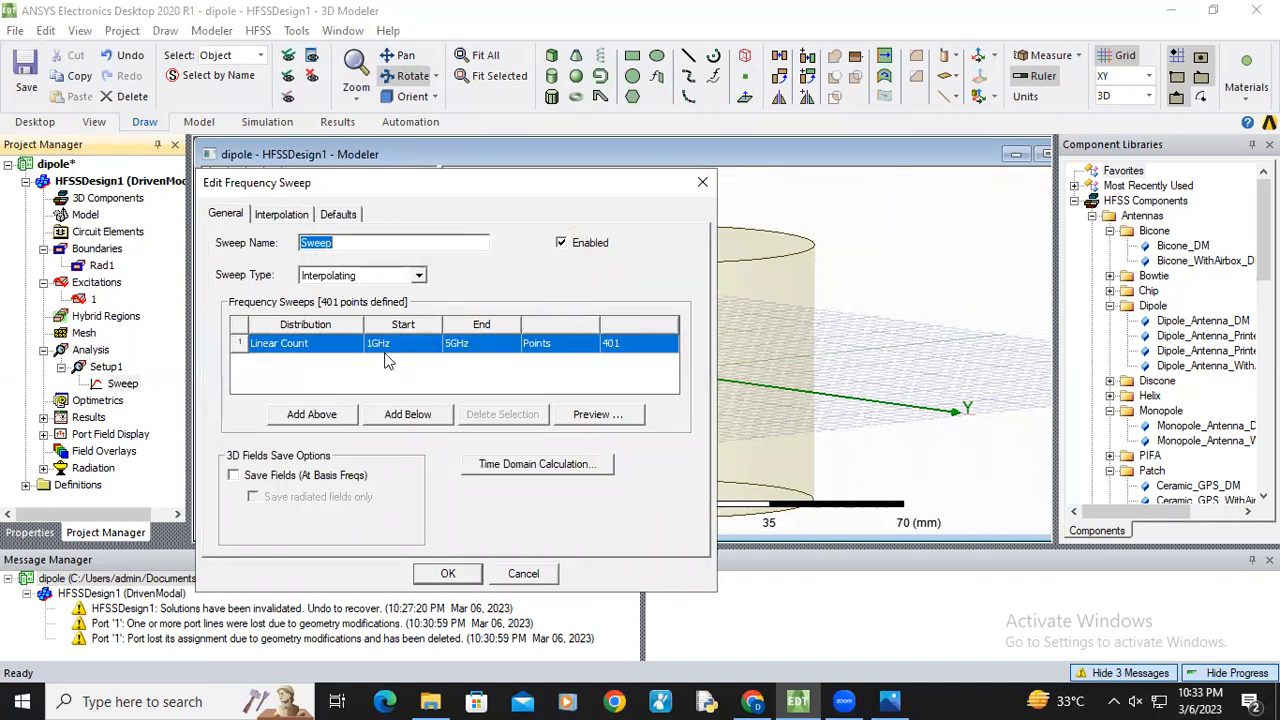
click(704, 181)
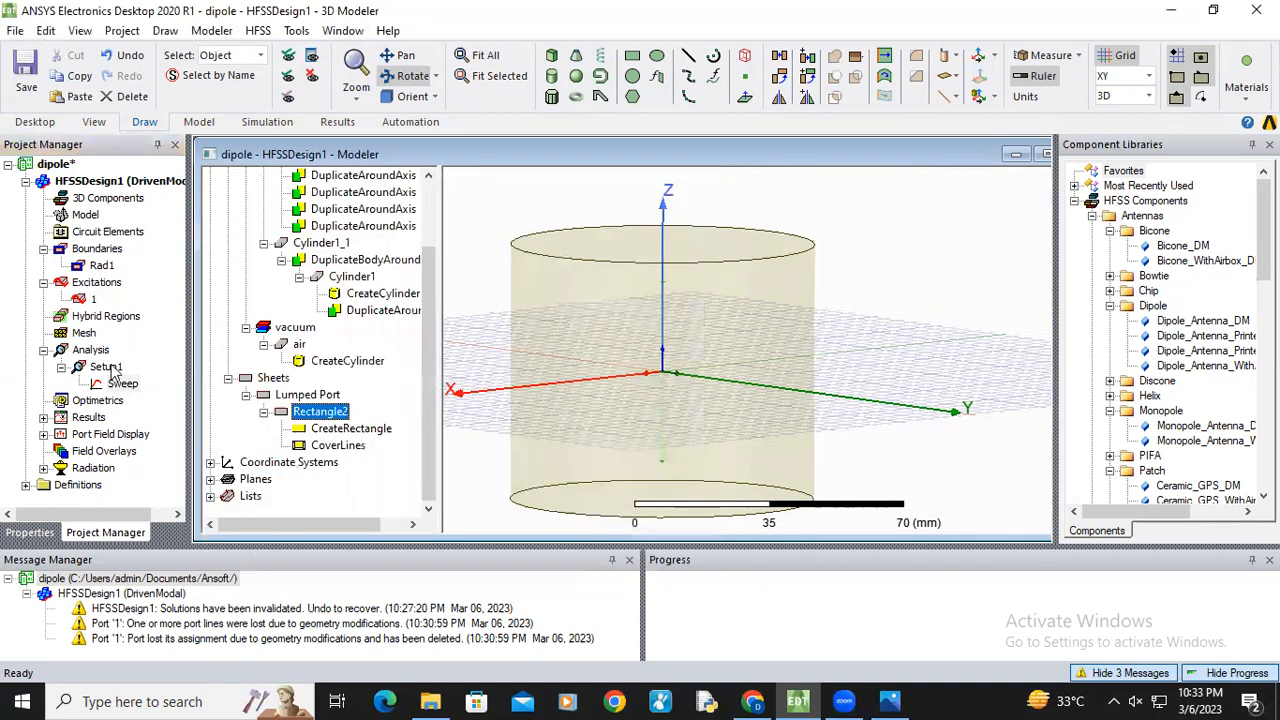
double_click(106, 367)
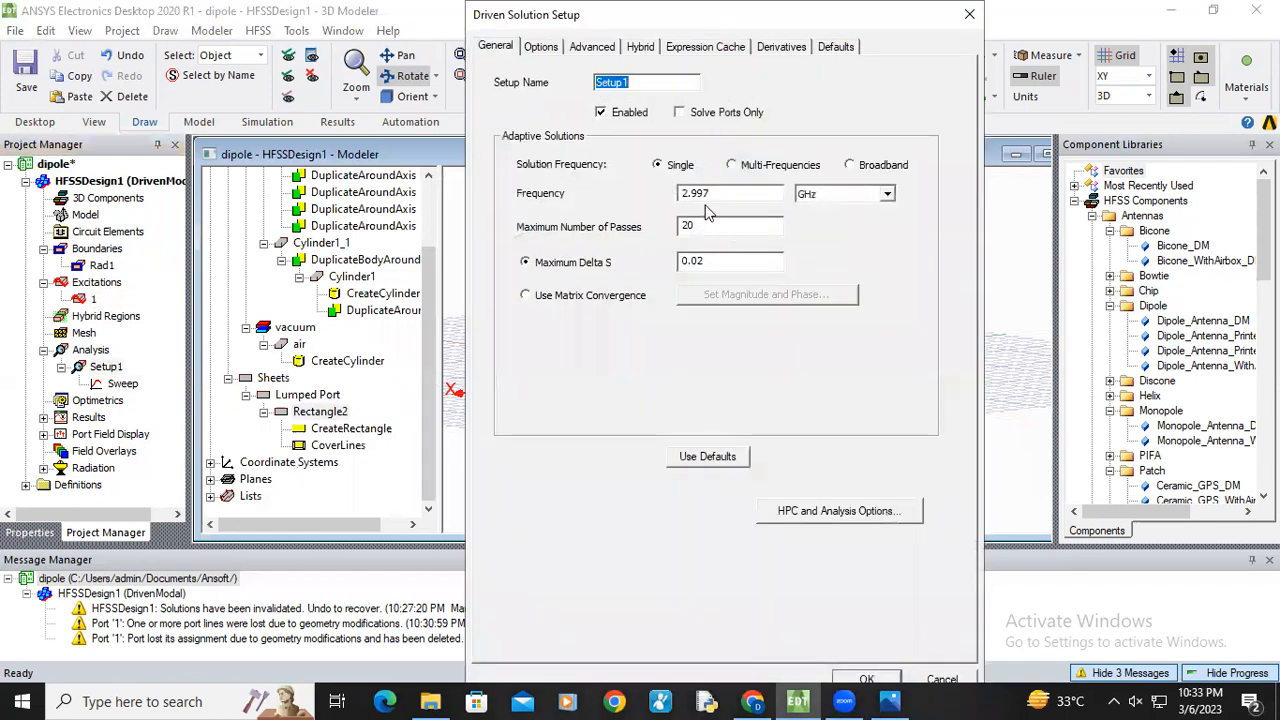
click(969, 15)
Delete Setup1 and add a new driven solution setup with a frequency sweep, setting the maximum number of passes to 17
click(111, 369)
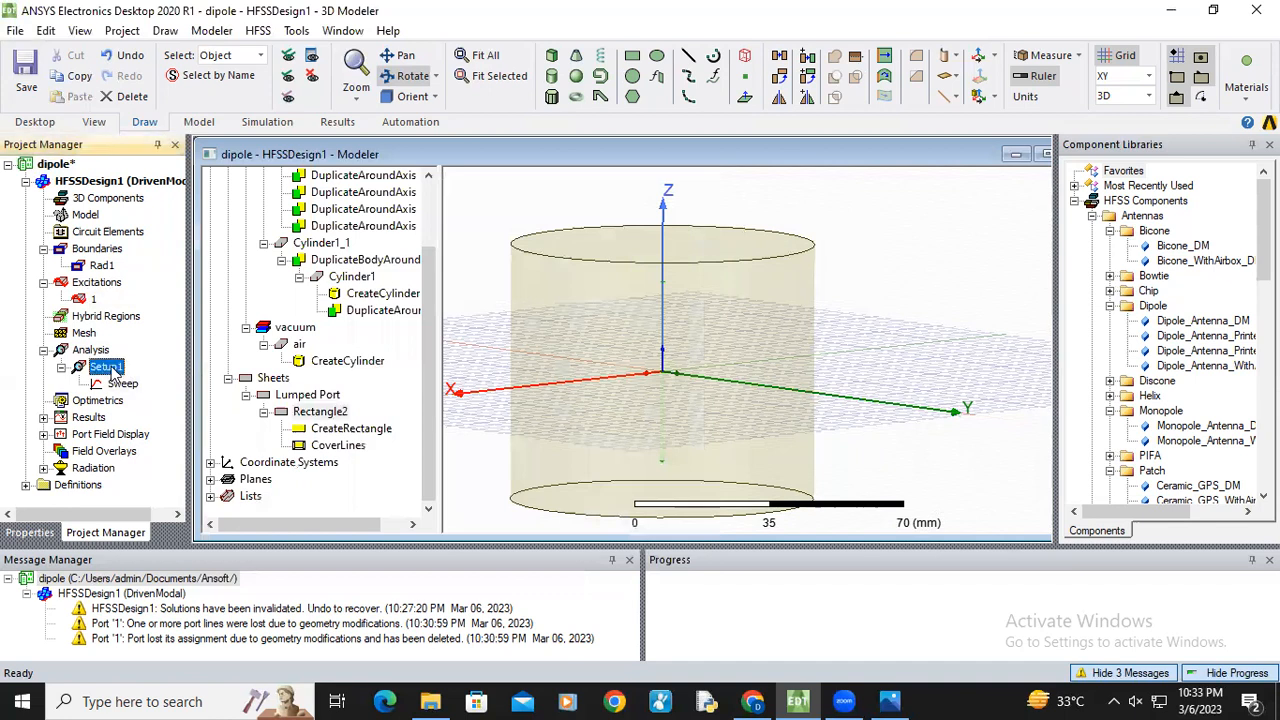
key(Delete)
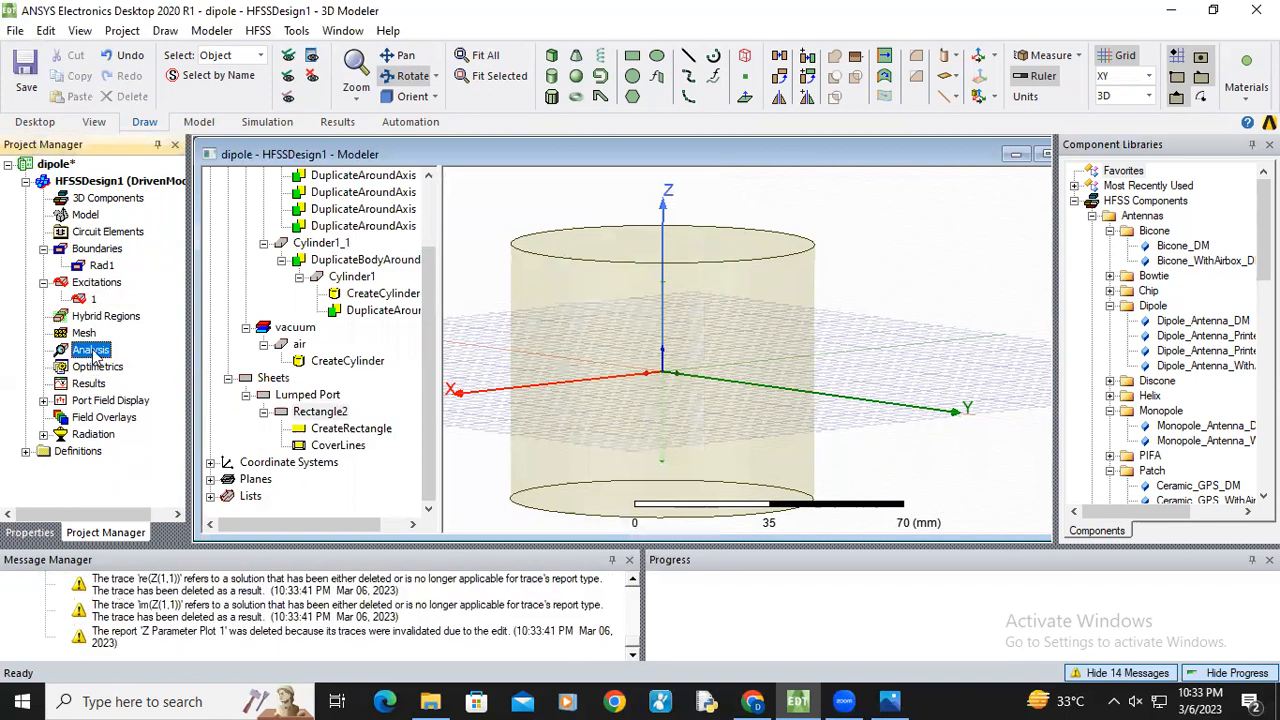
right_click(92, 352)
mouse_move(205, 391)
click(392, 411)
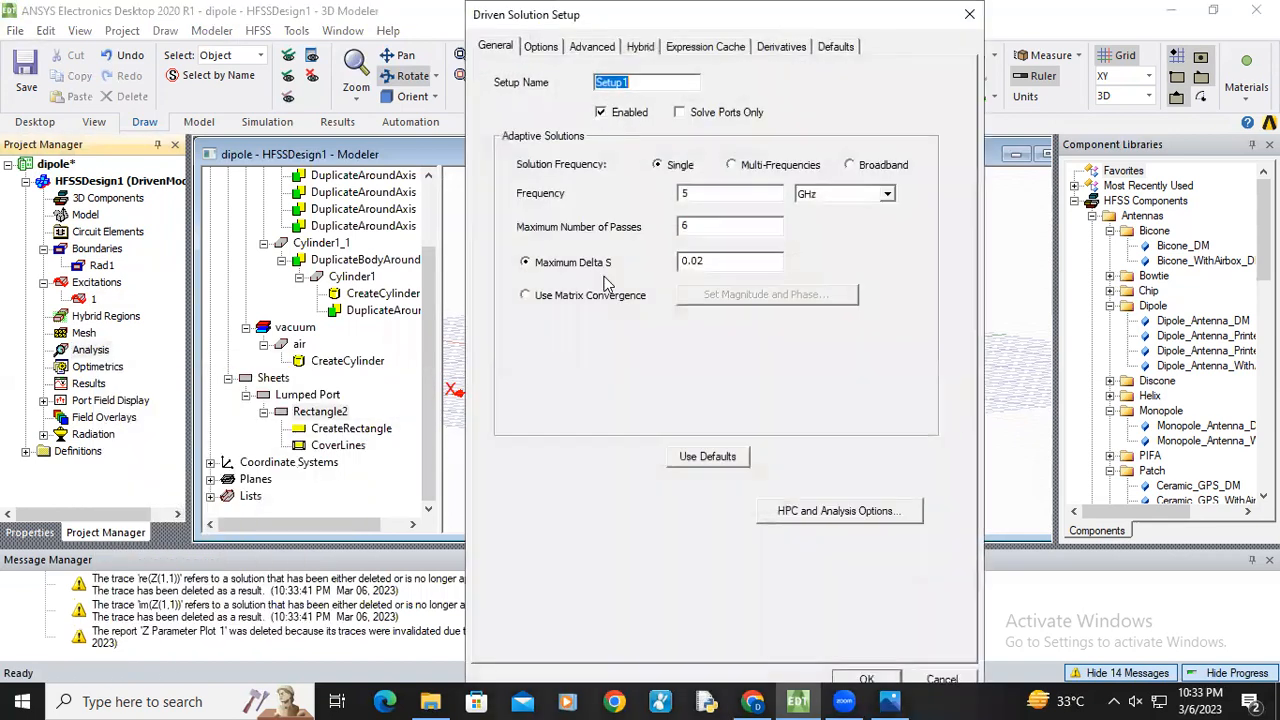
double_click(702, 193)
text(5)
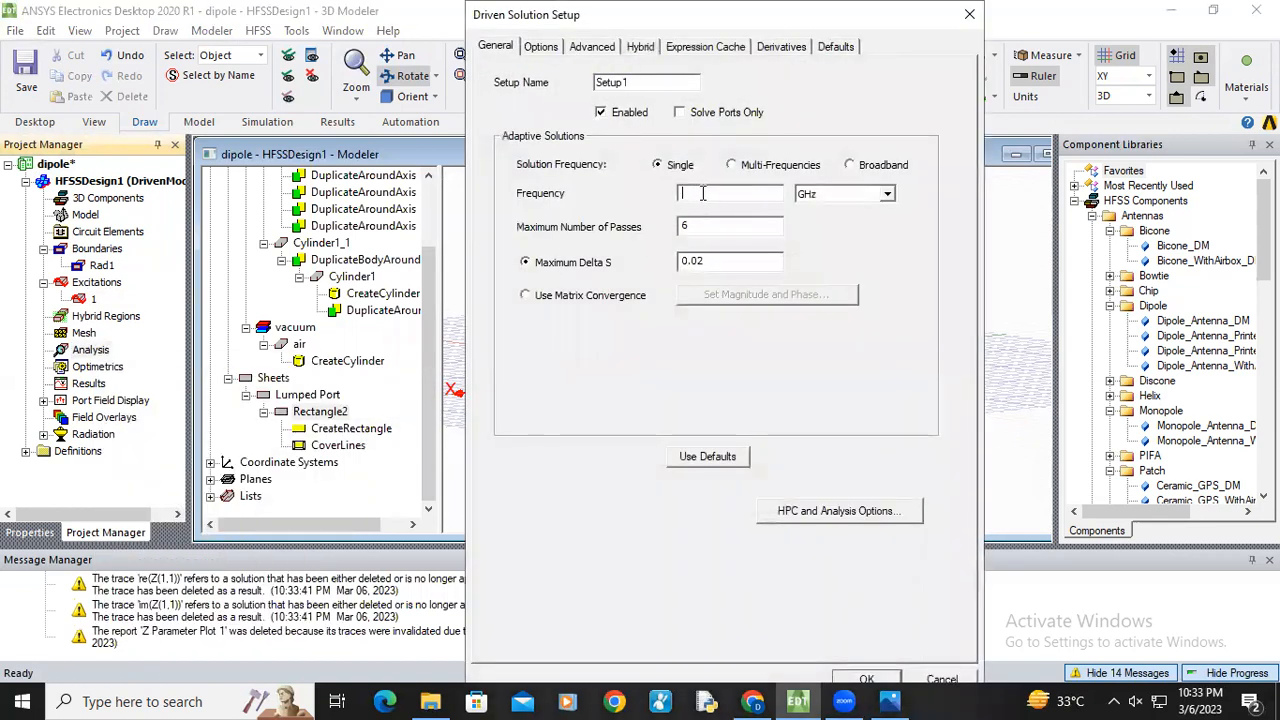
click(700, 226)
text(17)
click(862, 679)
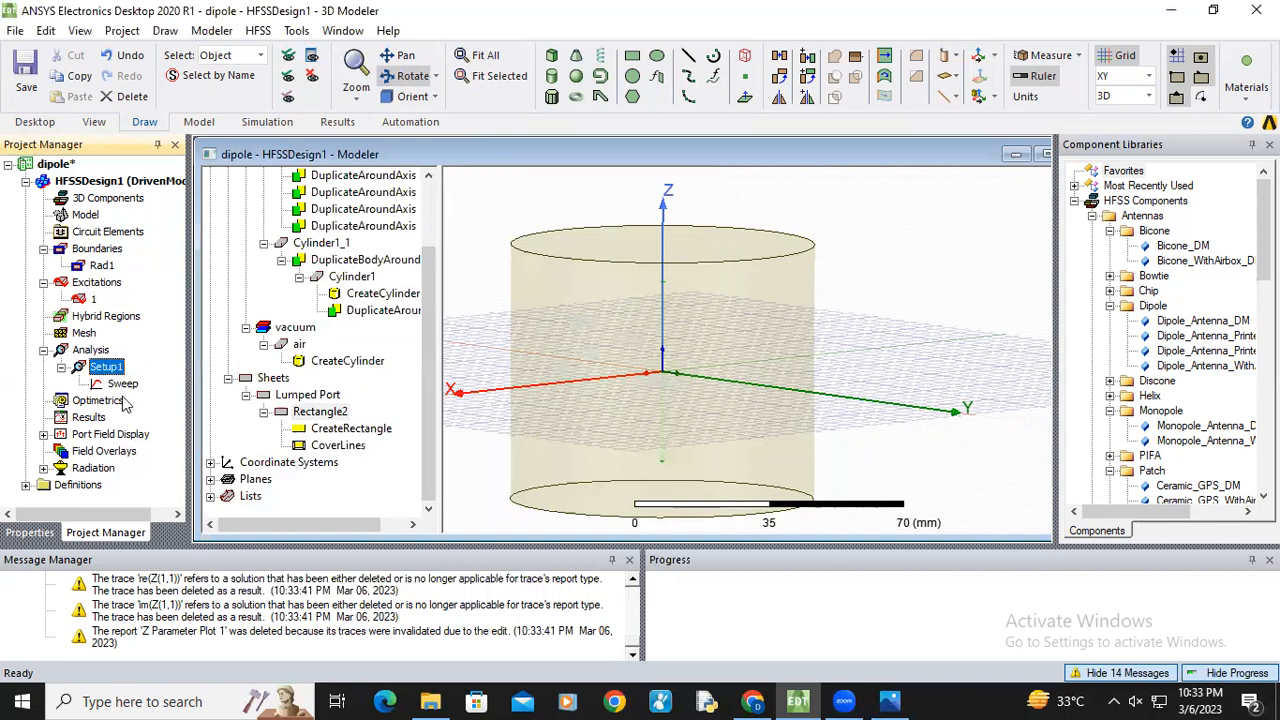
Open a new infinite sphere far field setup to view its phi and theta settings, and dismiss it
click(44, 468)
click(95, 452)
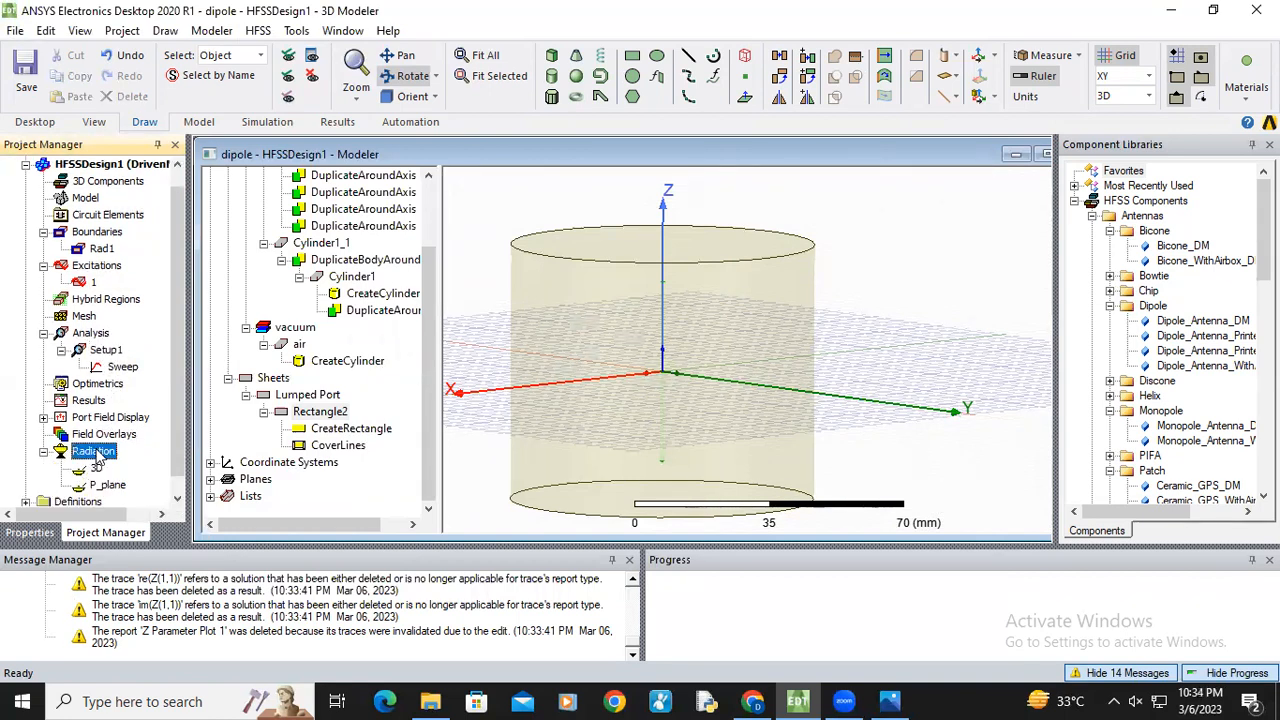
right_click(112, 455)
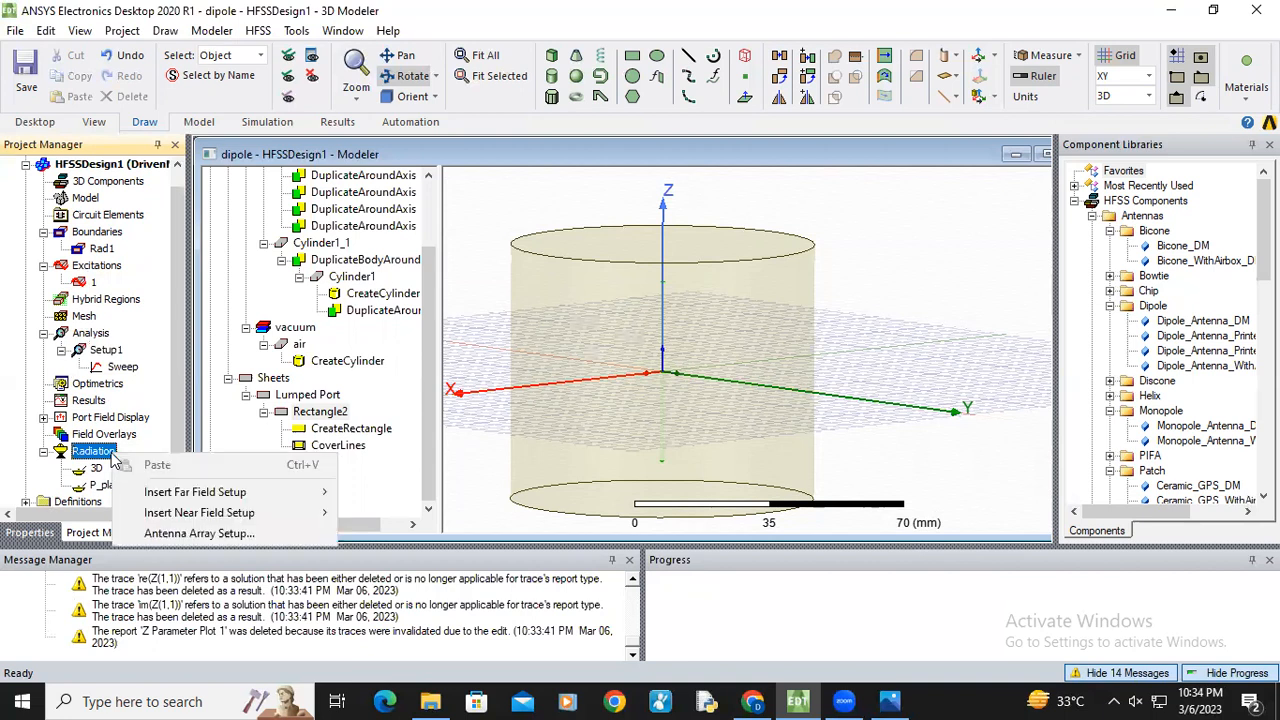
mouse_move(200, 495)
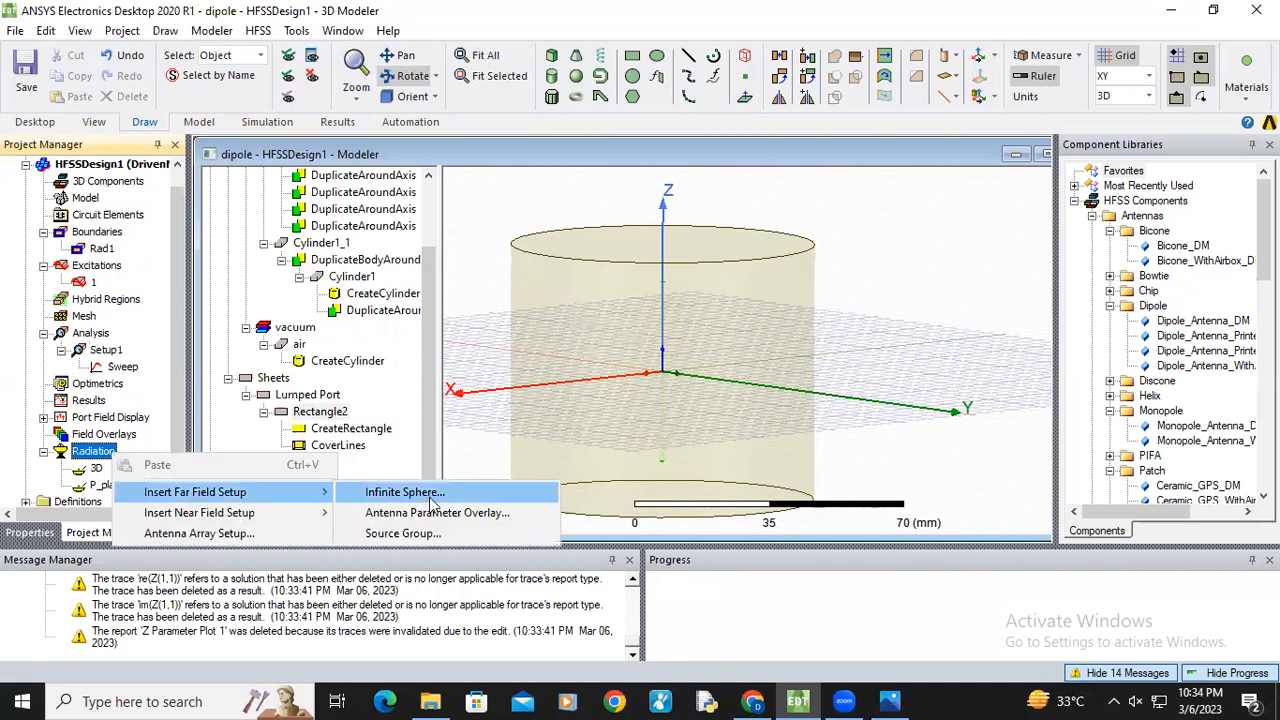
click(405, 492)
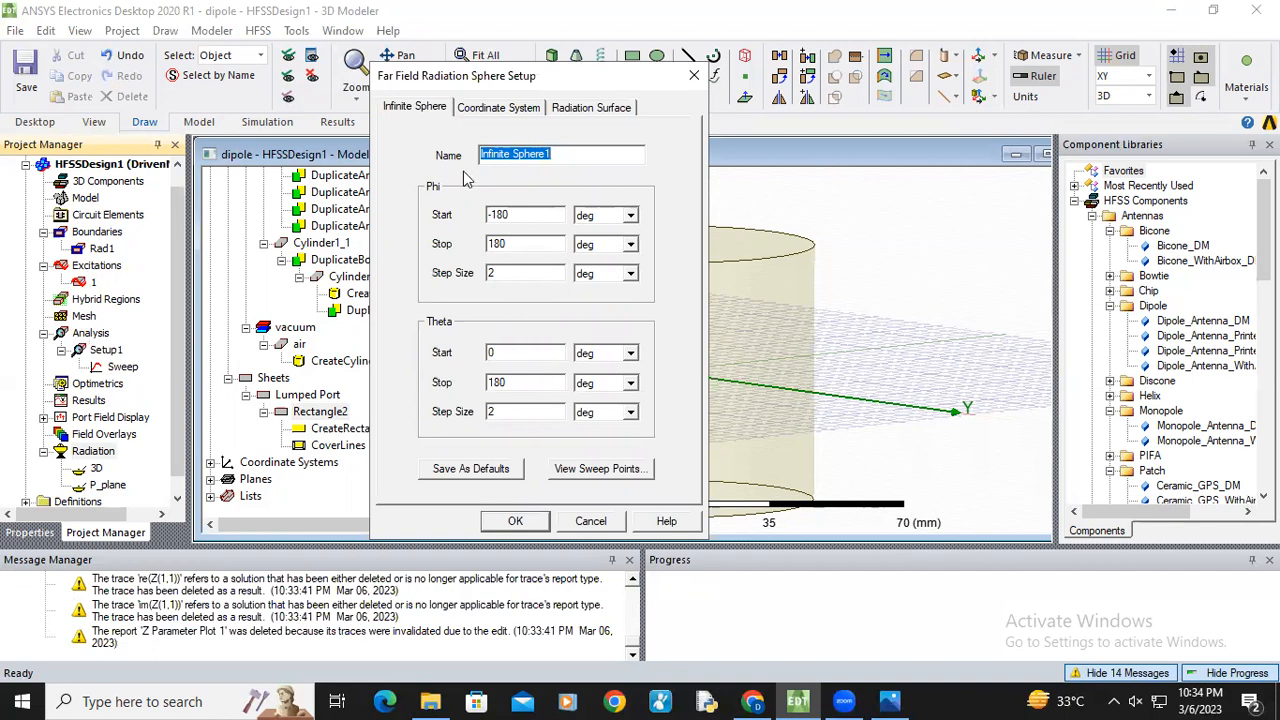
click(694, 77)
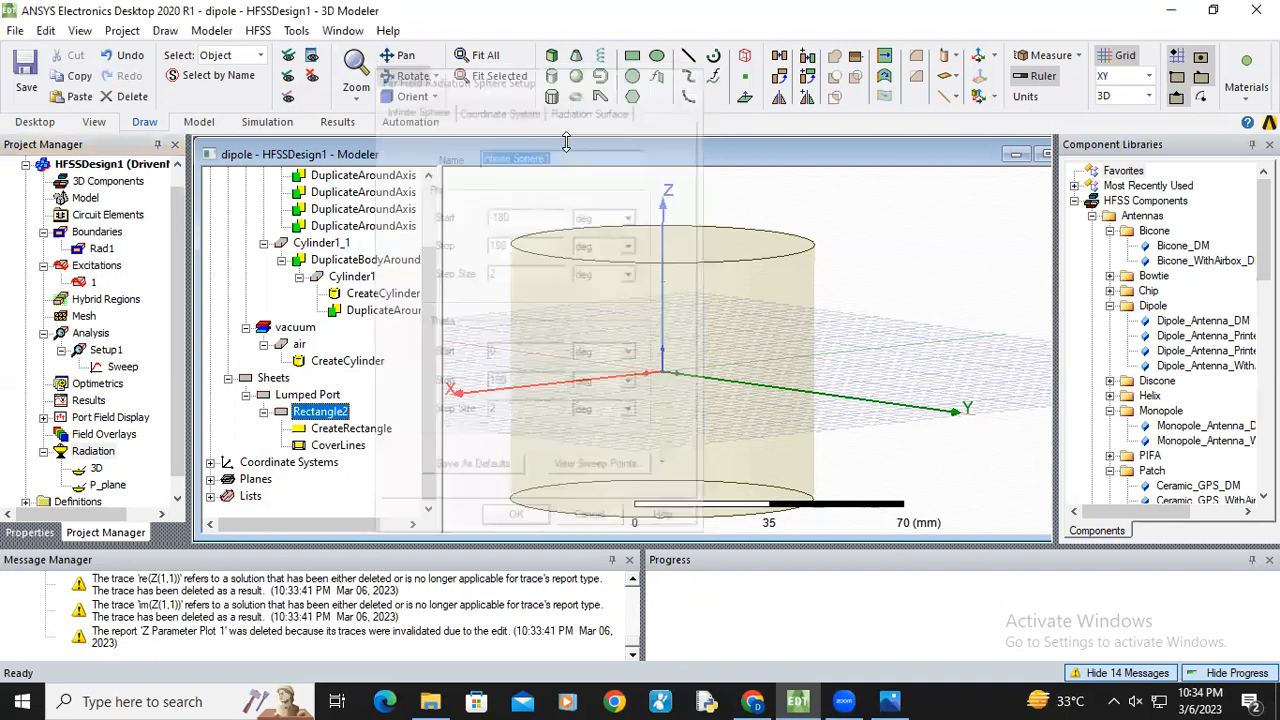
Review the phi and theta ranges of the existing 3D and P_plane far field setups
double_click(98, 468)
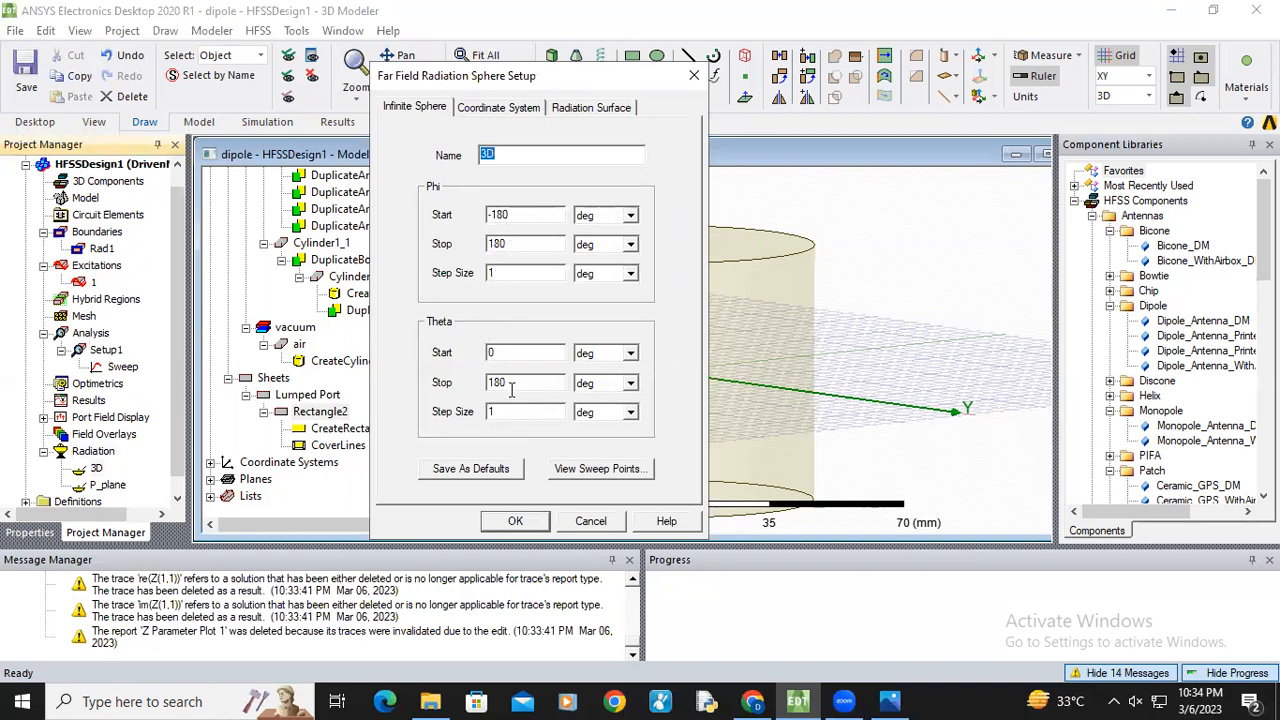
click(514, 519)
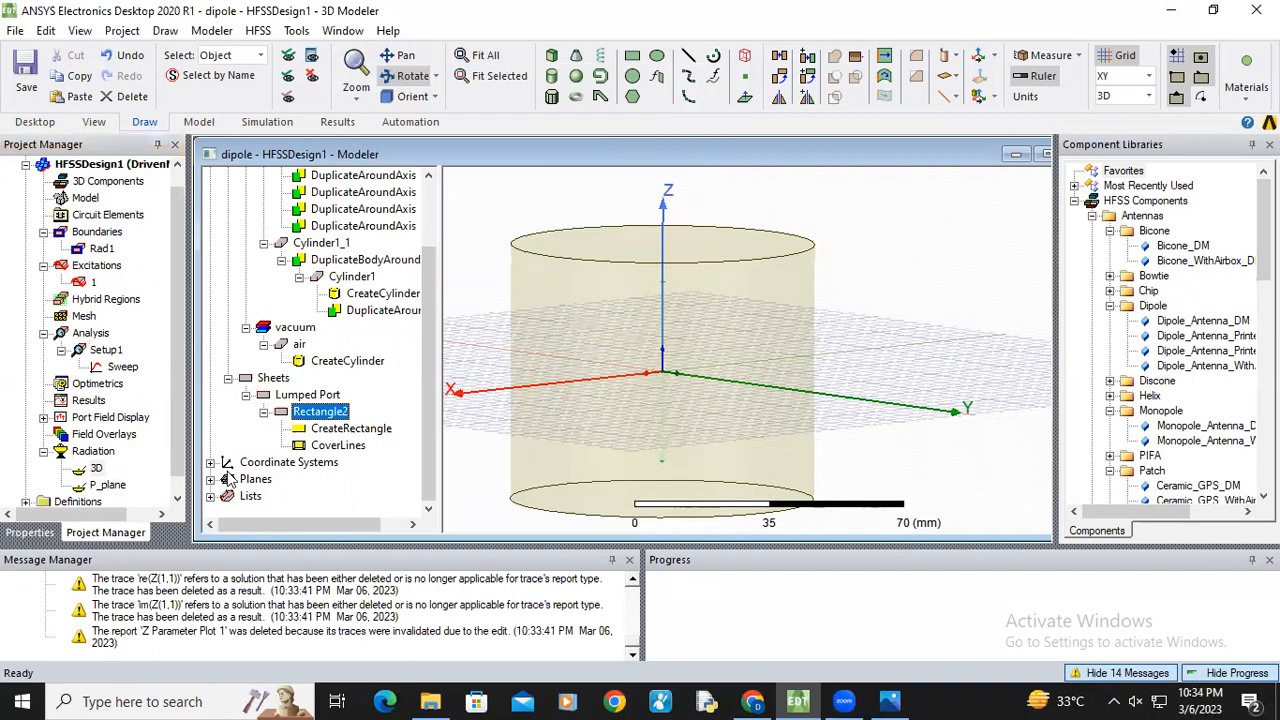
double_click(107, 484)
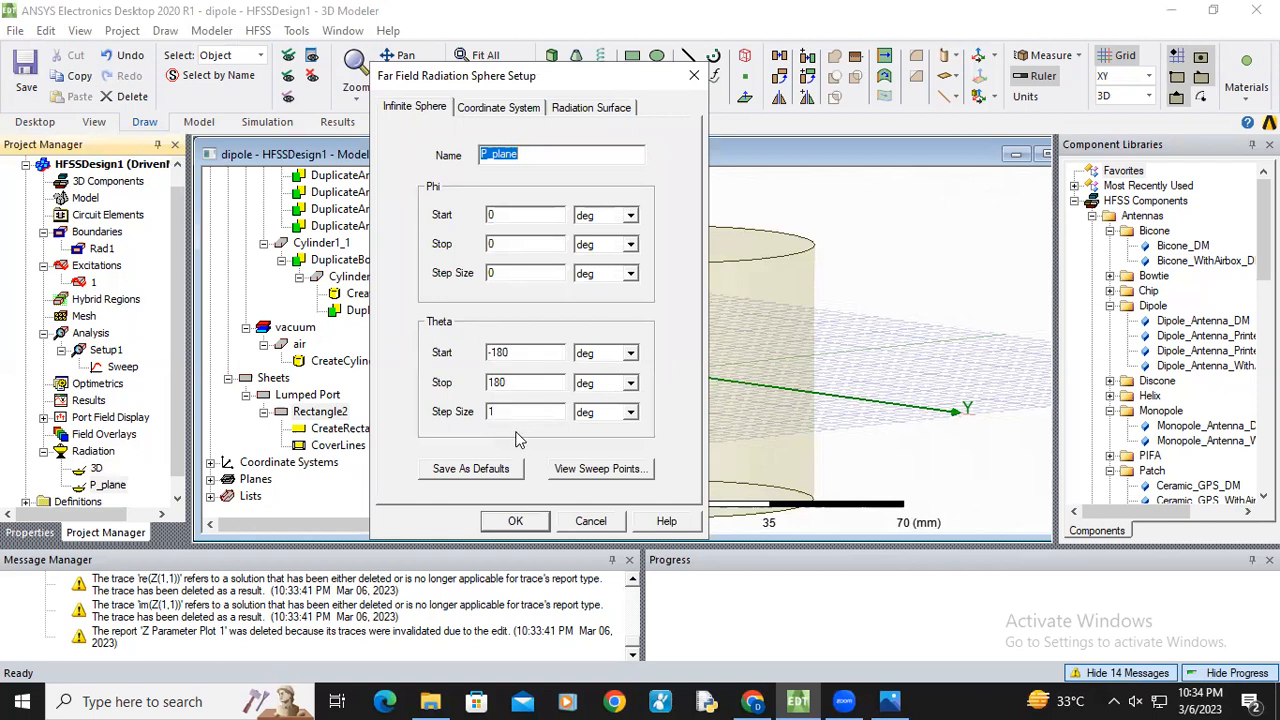
click(515, 521)
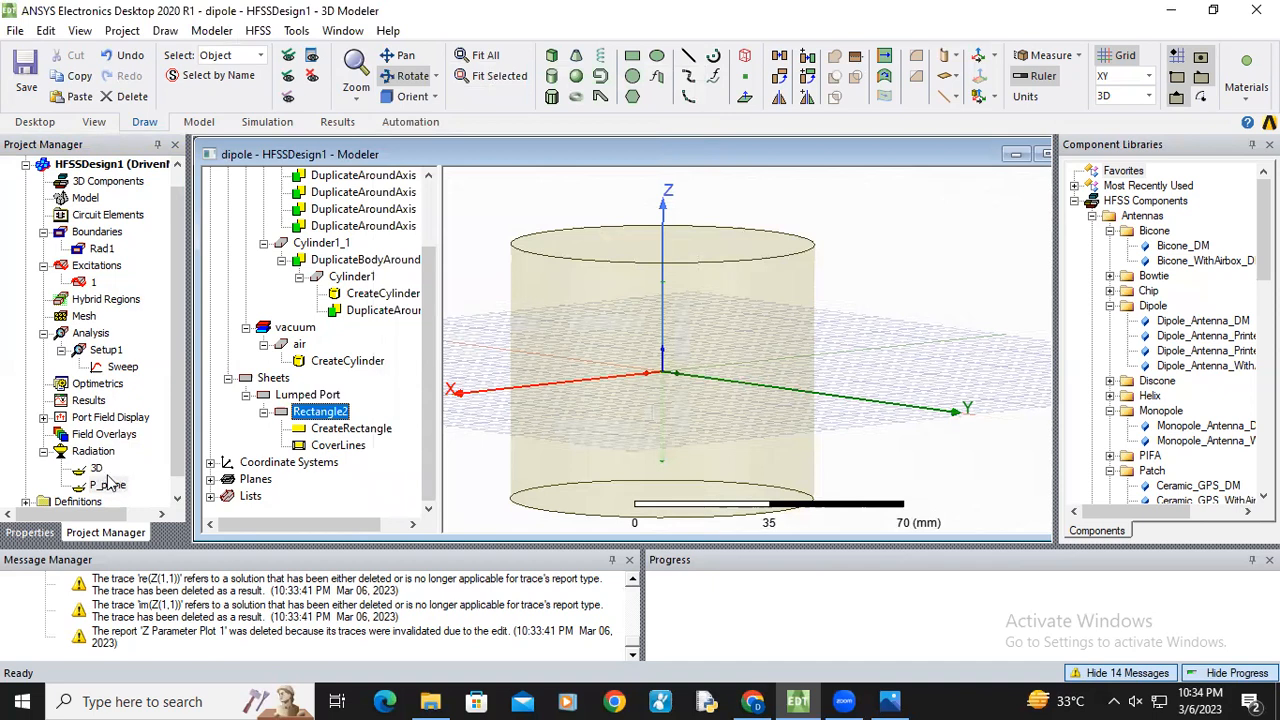
Validate the design once more before solving and close the check
click(258, 30)
click(335, 92)
click(589, 428)
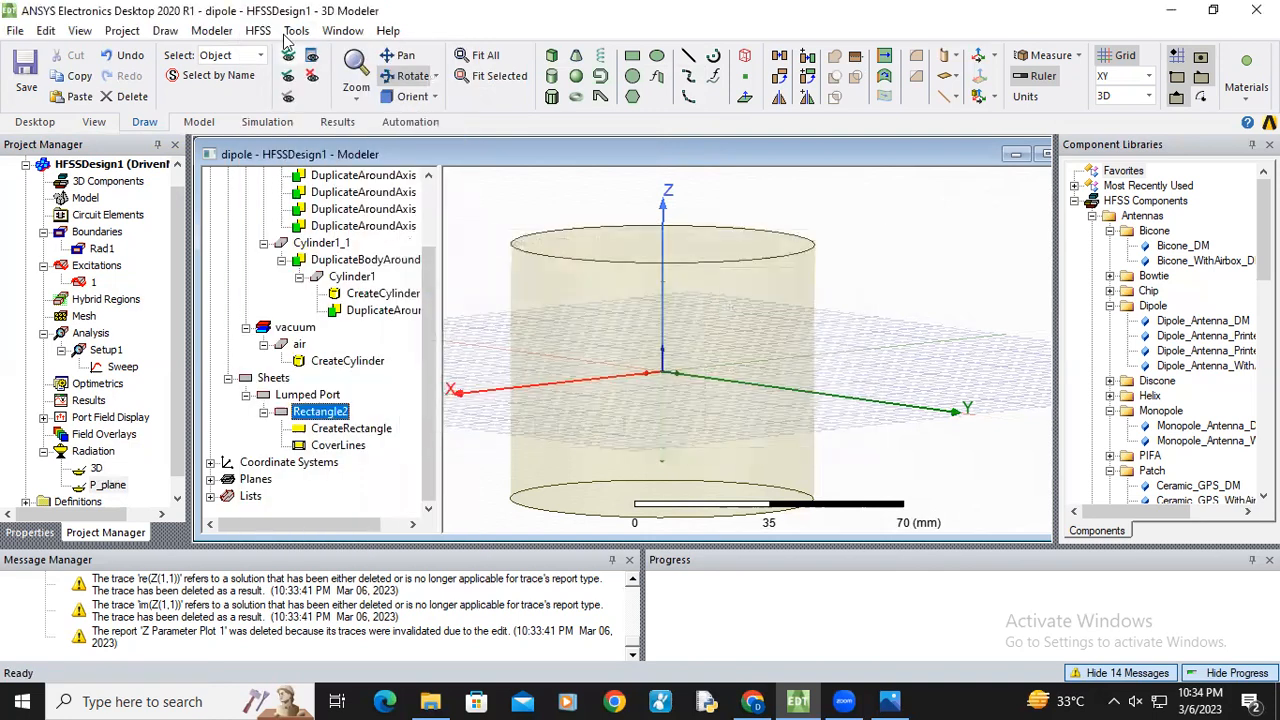
Analyze all setups of the design and expand the simulation messages for HFSSDesign1
click(266, 31)
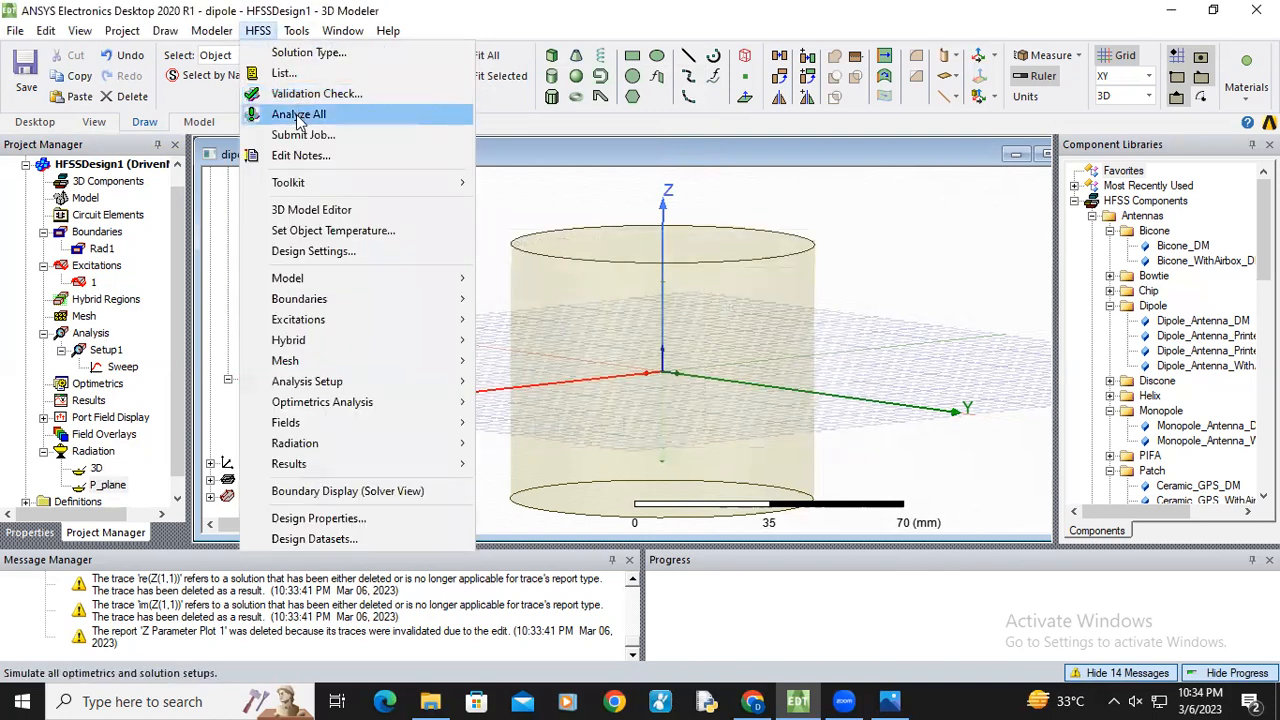
click(298, 116)
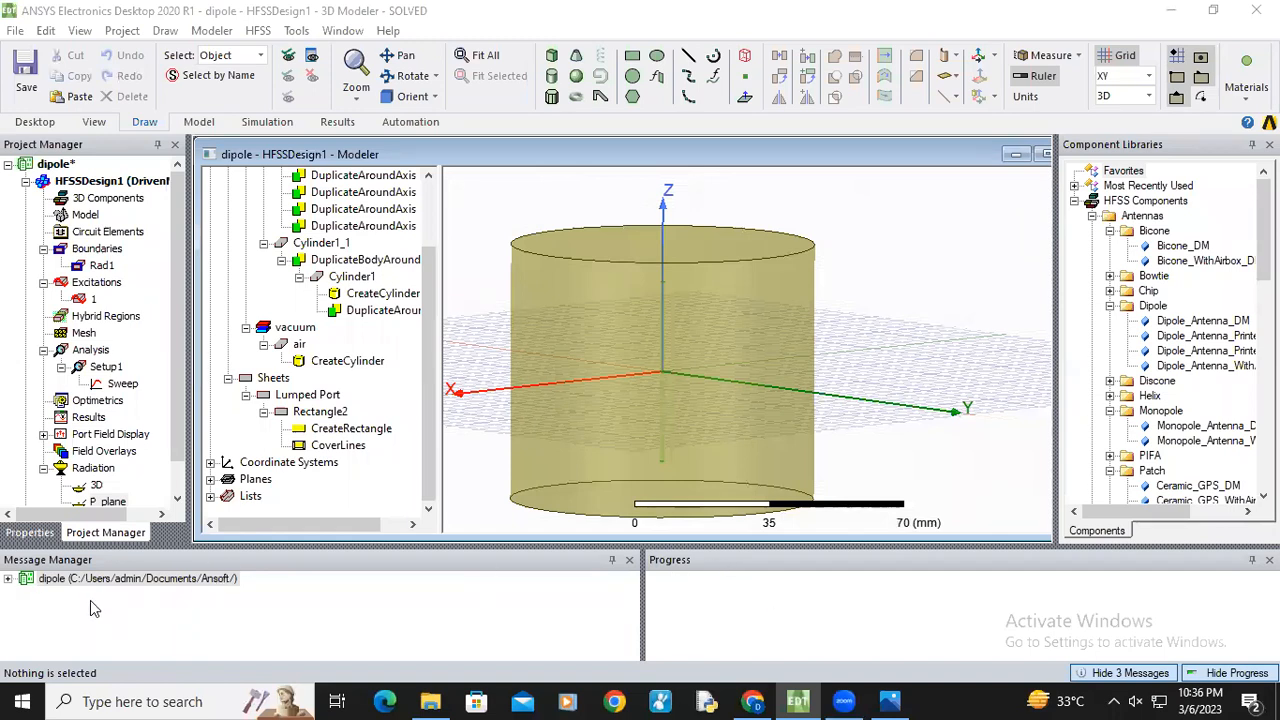
click(8, 579)
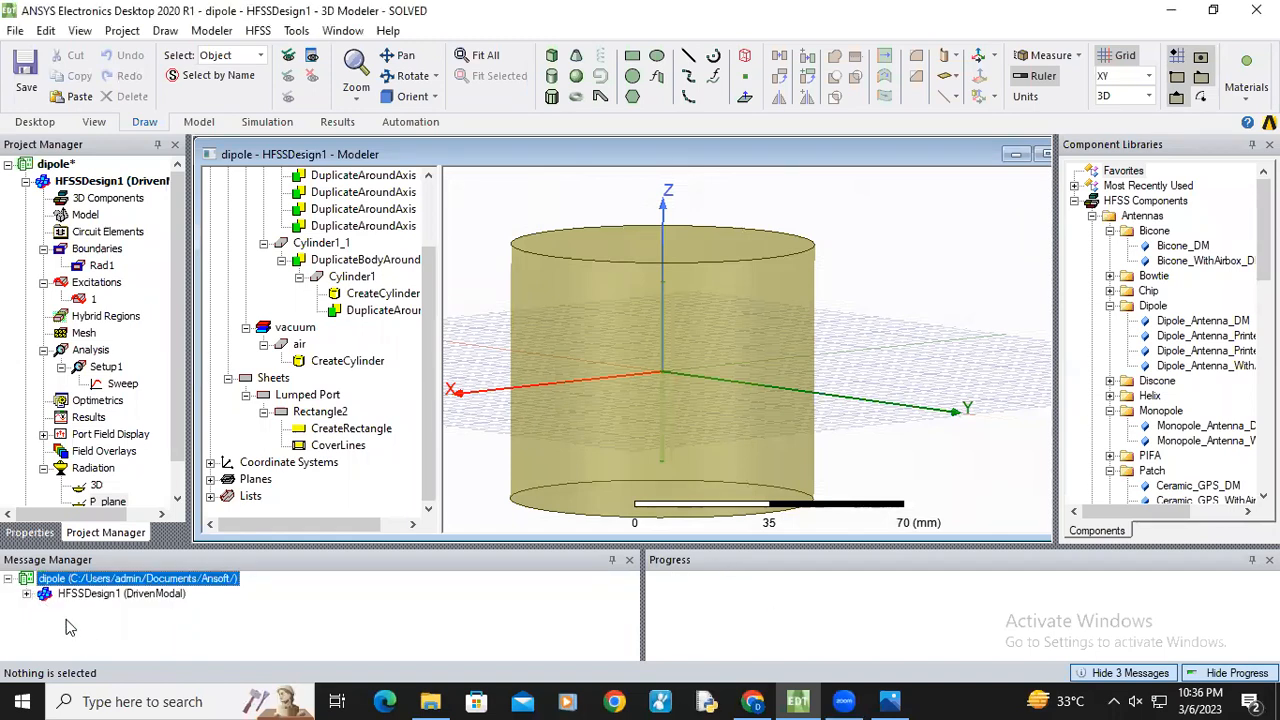
click(27, 594)
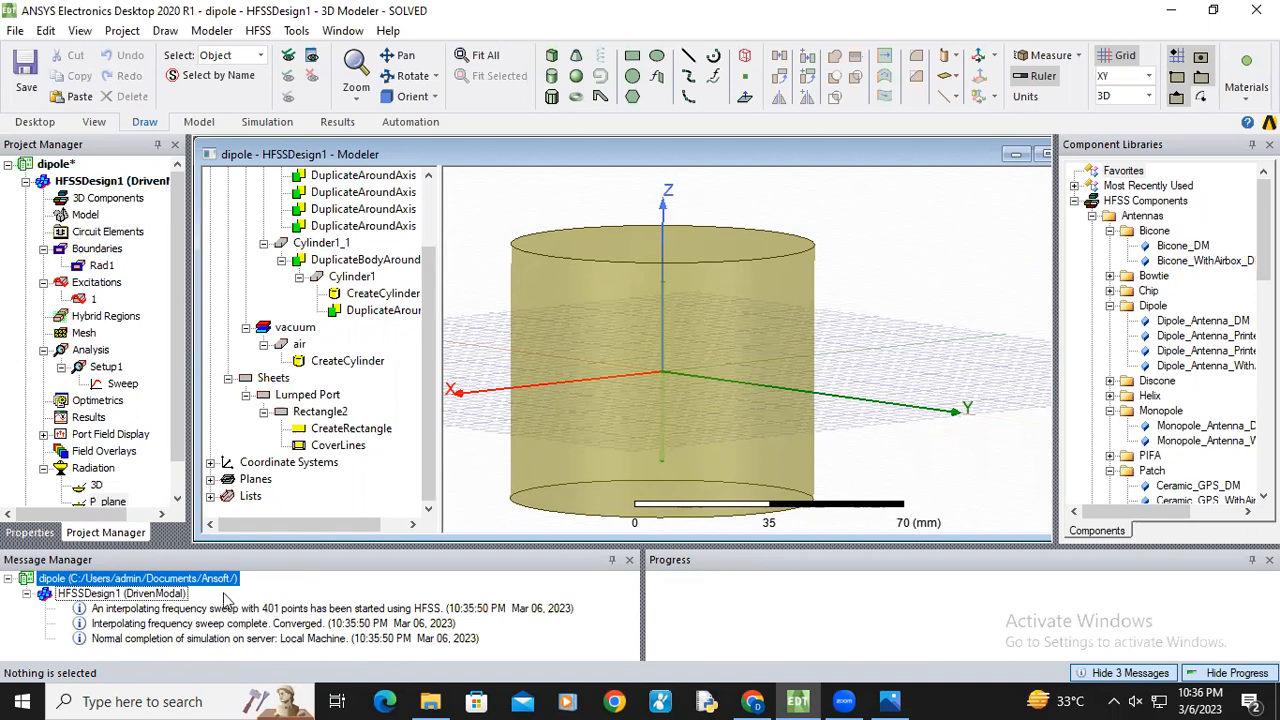
Create a rectangular modal solution data plot of S(1,1) in dB over frequency for Setup1 : Sweep
click(89, 418)
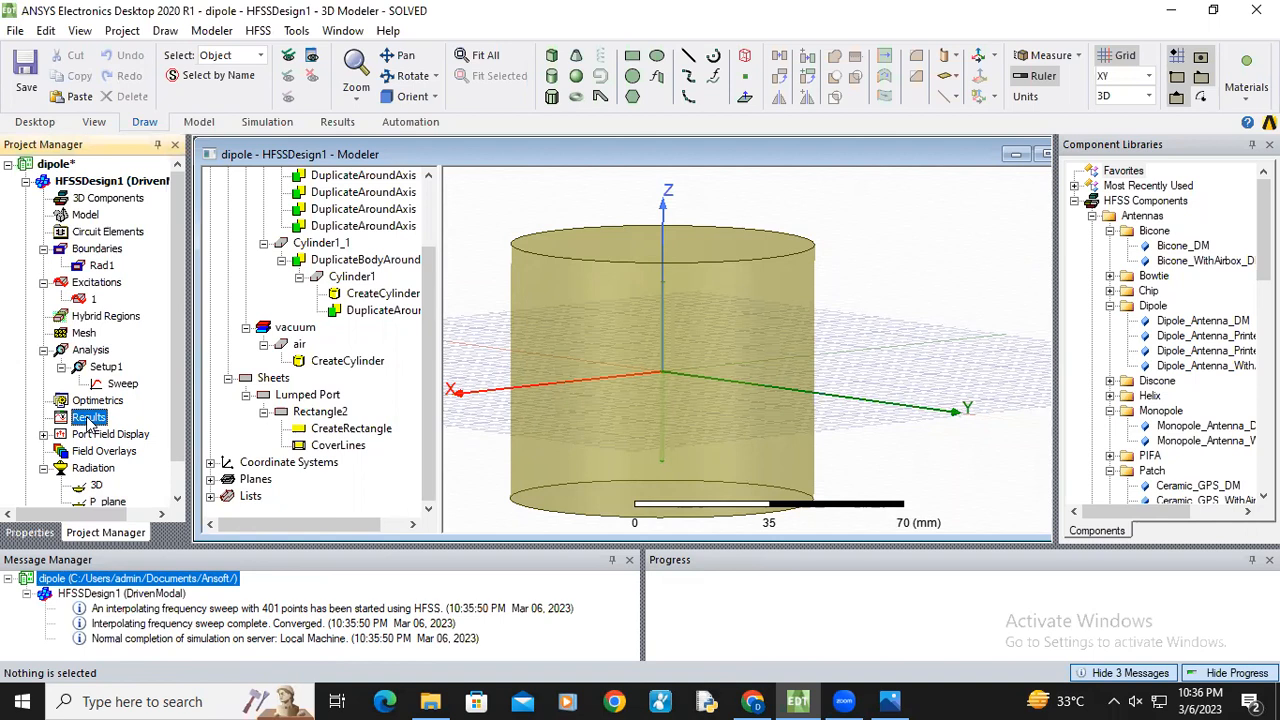
right_click(89, 420)
mouse_move(265, 123)
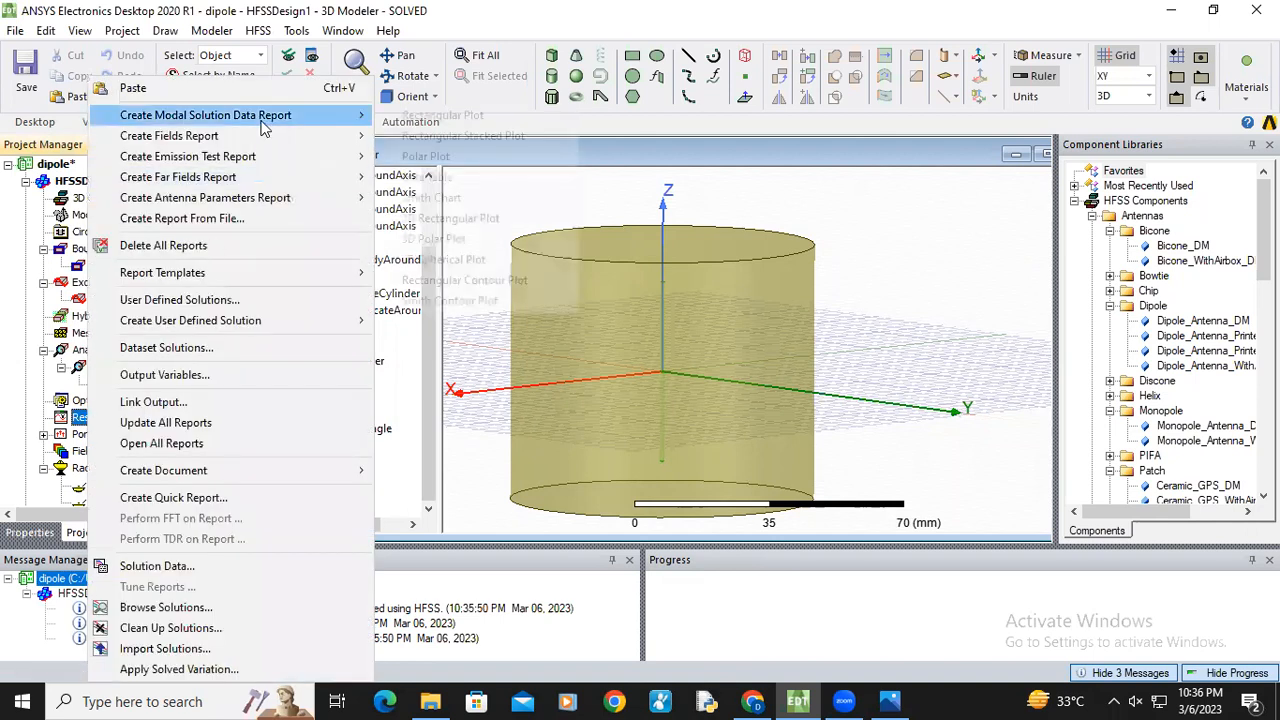
click(446, 116)
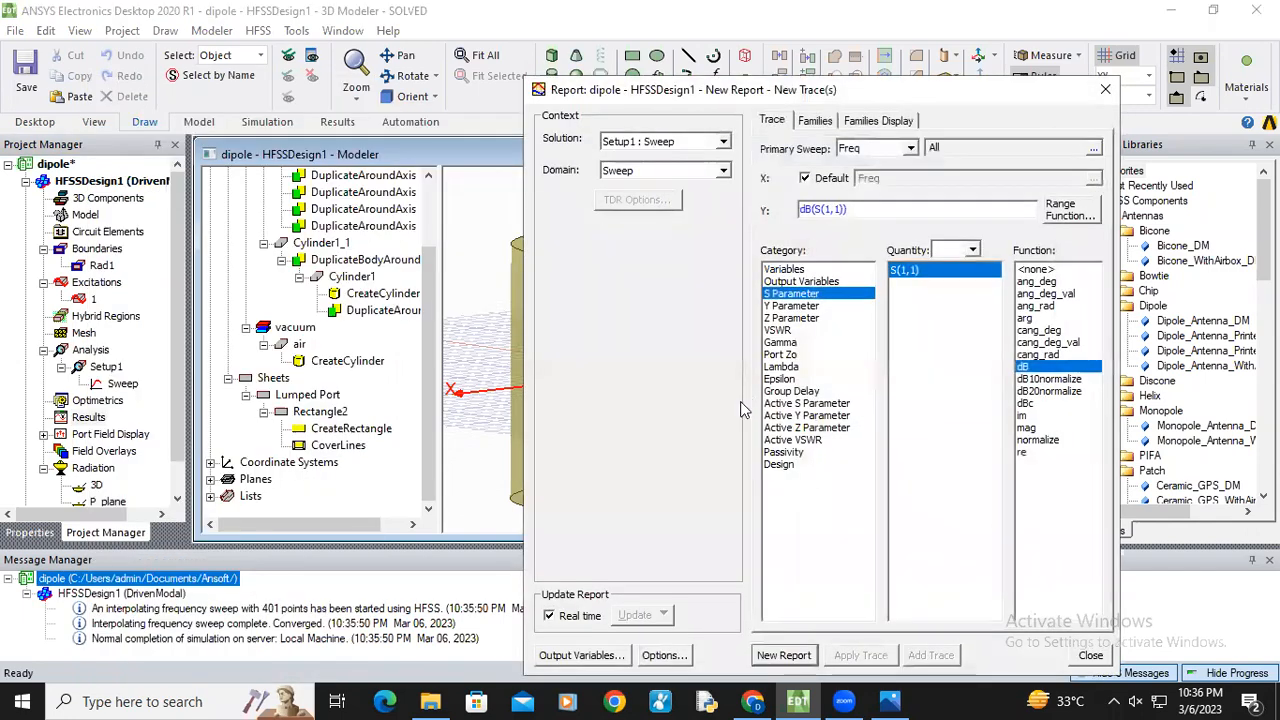
click(783, 655)
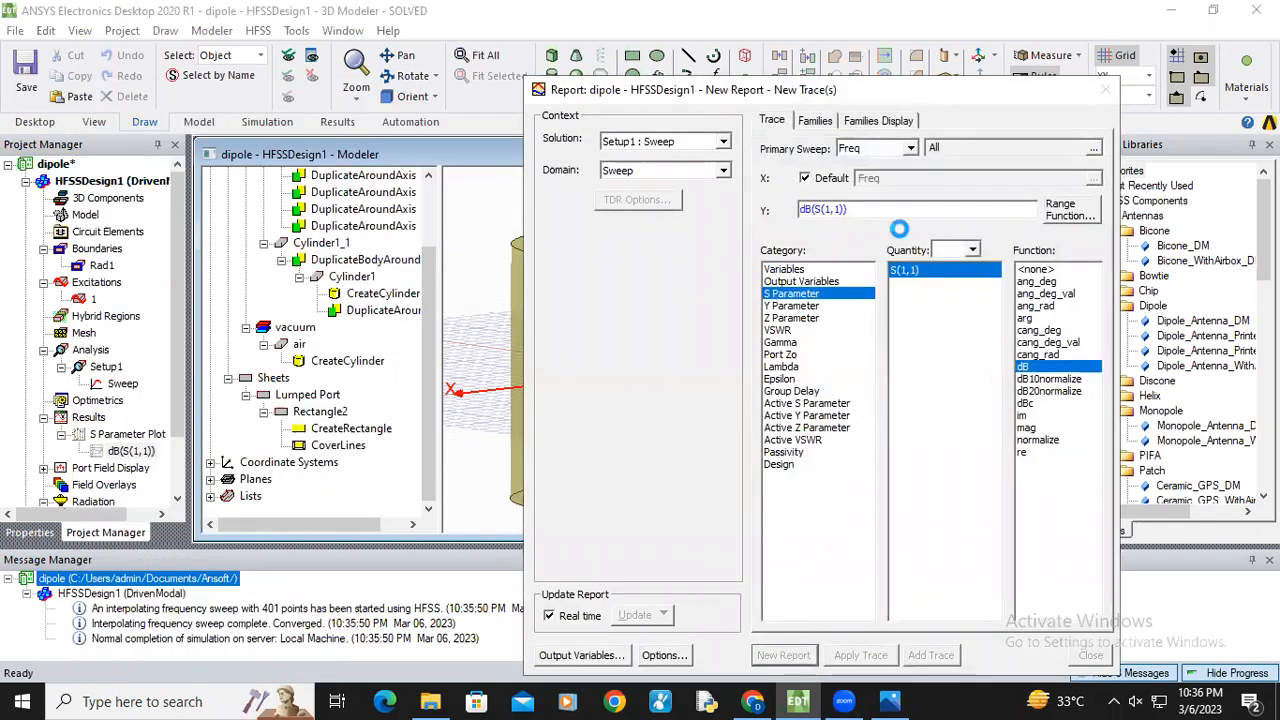
click(1105, 89)
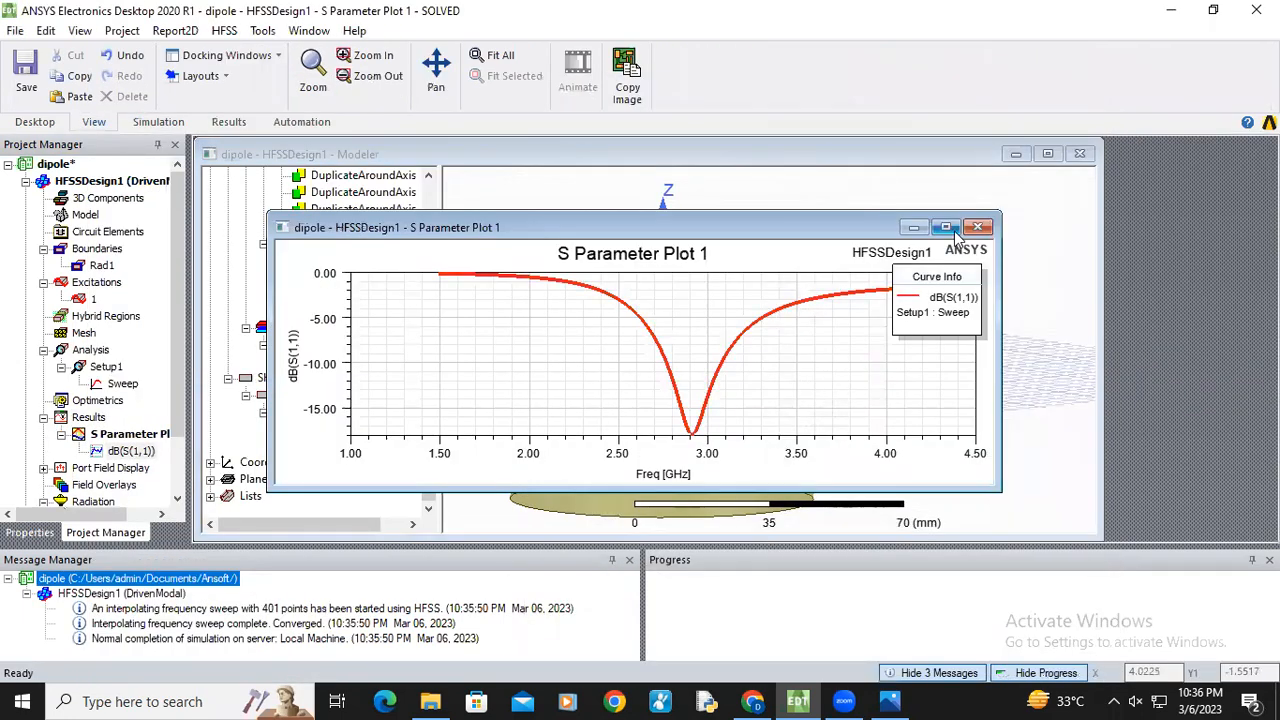
Maximize the S Parameter Plot 1 window and add a marker at the dip of the S(1,1) curve, at about 2.92 GHz
click(957, 229)
right_click(913, 379)
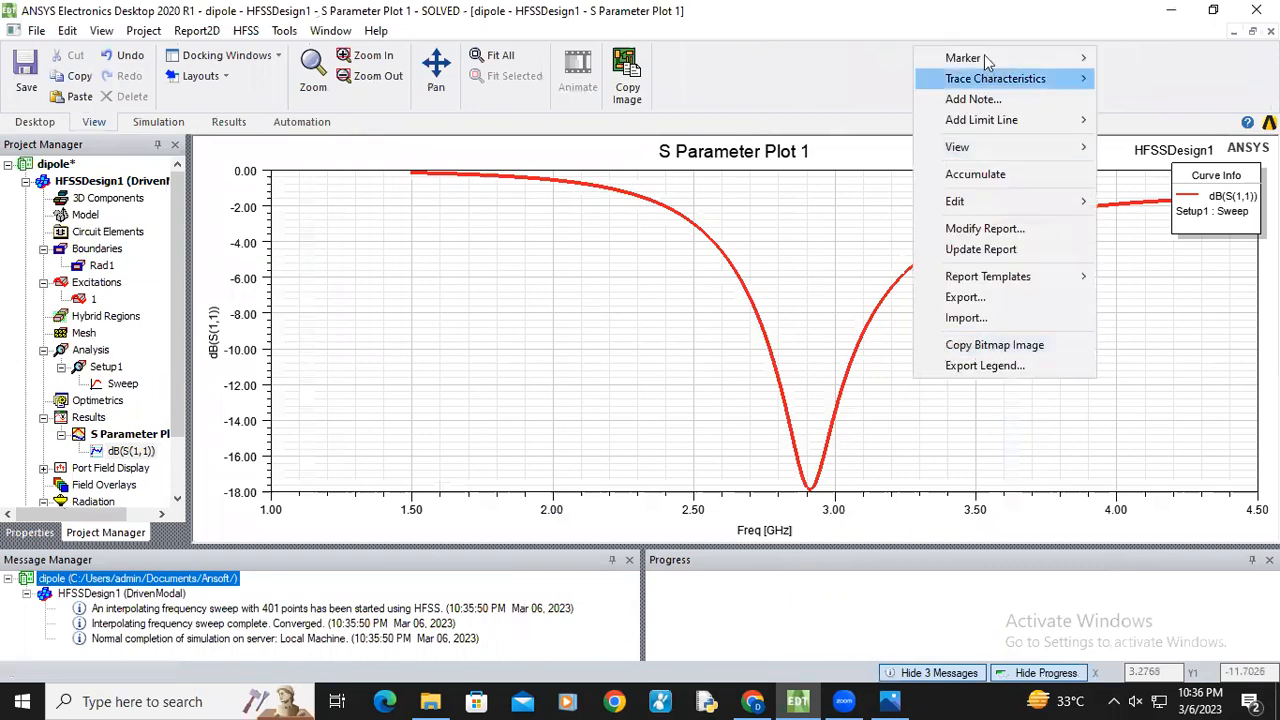
mouse_move(985, 58)
click(741, 58)
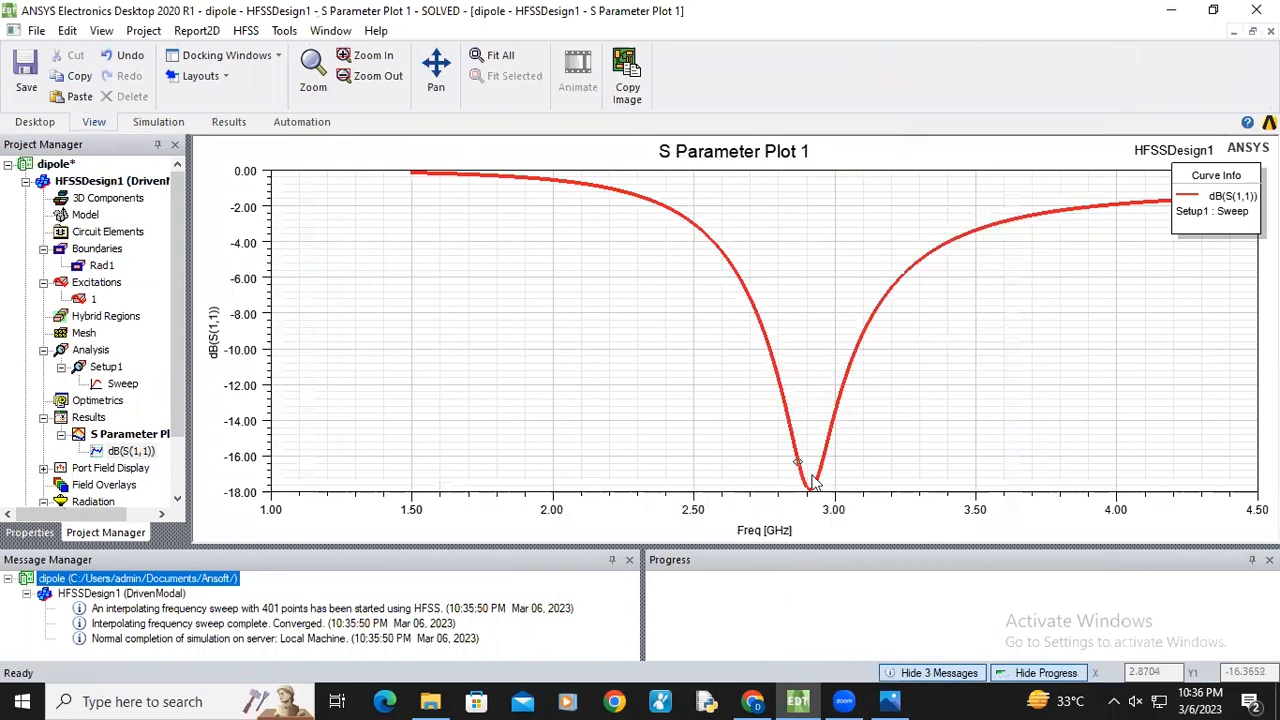
click(813, 483)
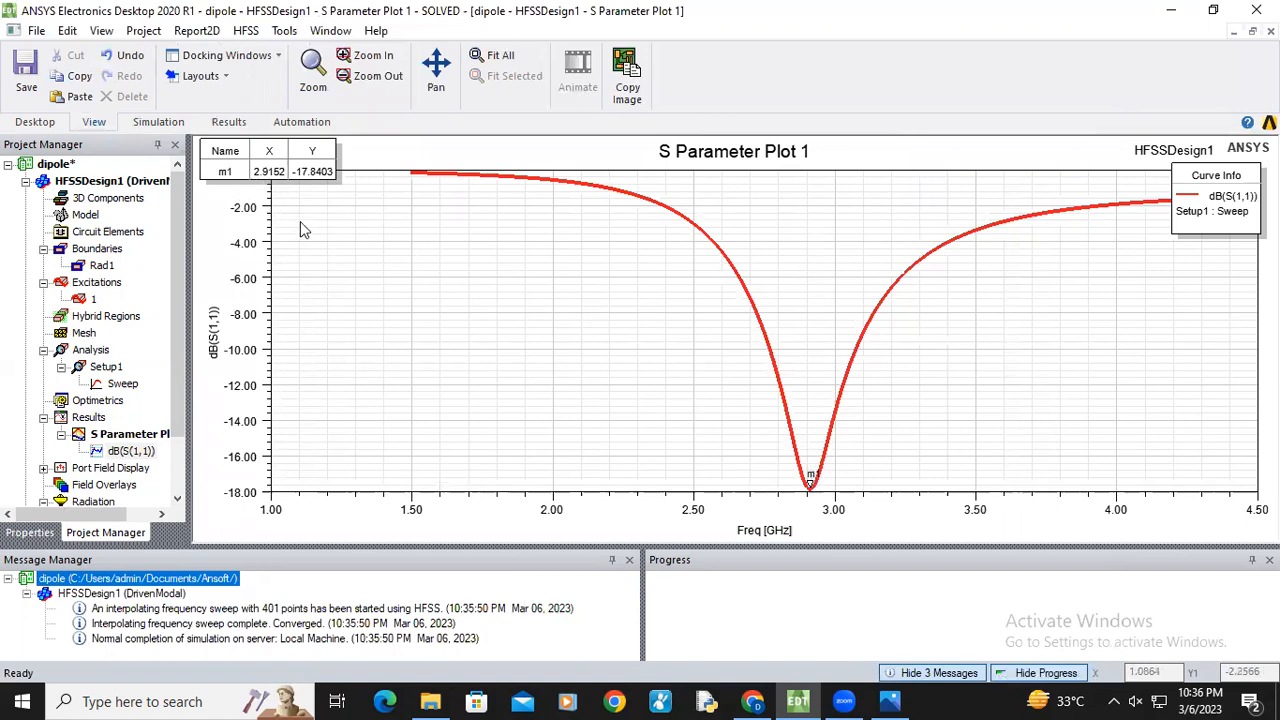
Create a rectangular modal solution data plot of VSWR(1) over frequency for Setup1 : Sweep
click(97, 421)
right_click(97, 421)
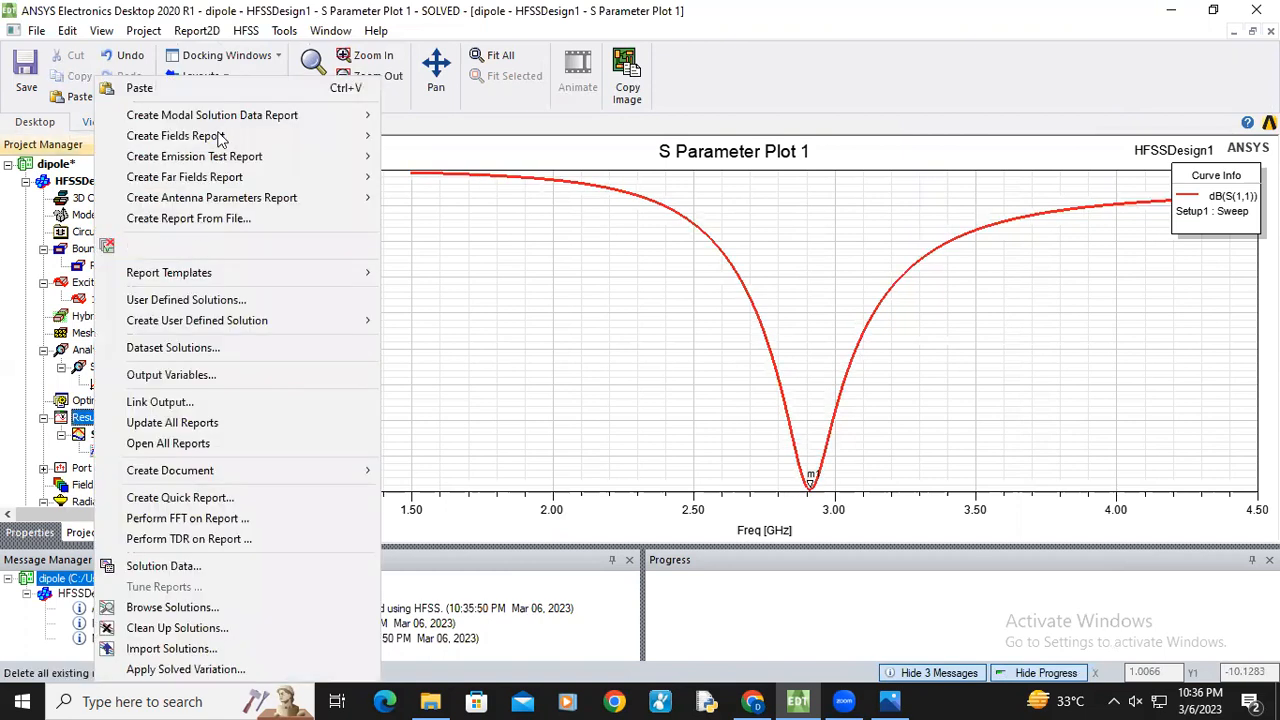
mouse_move(229, 115)
click(452, 116)
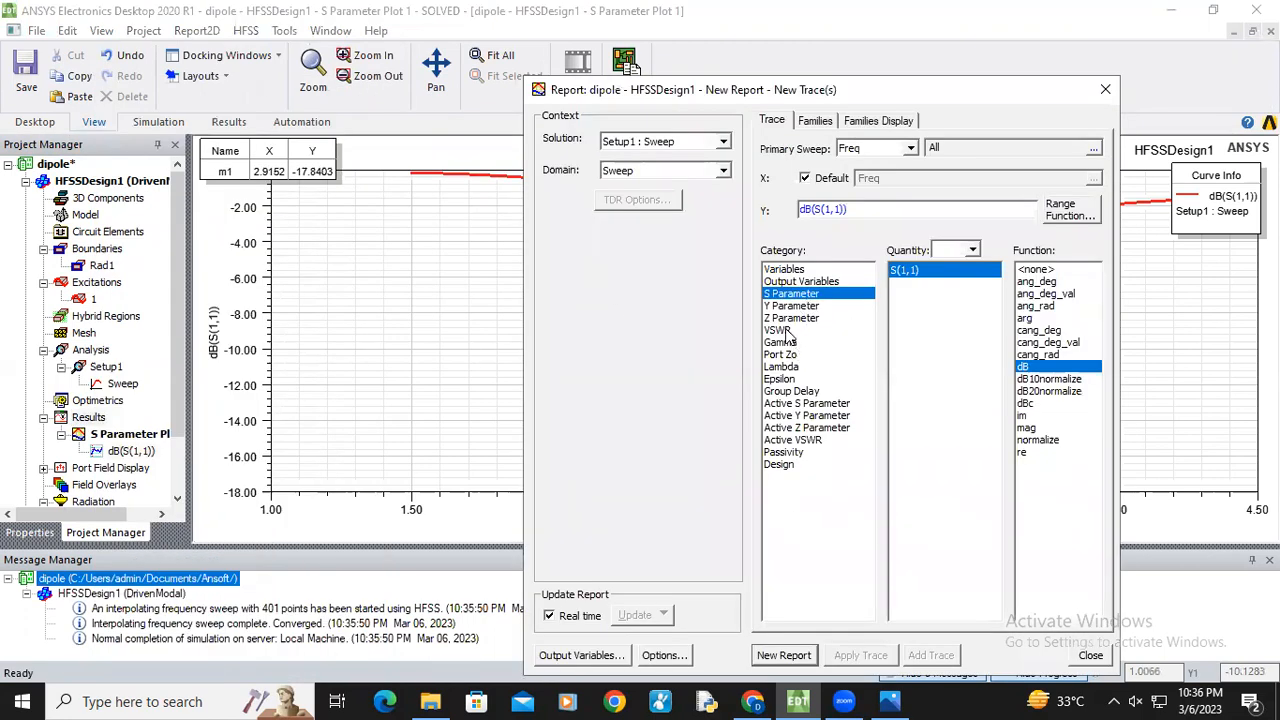
click(778, 330)
click(783, 655)
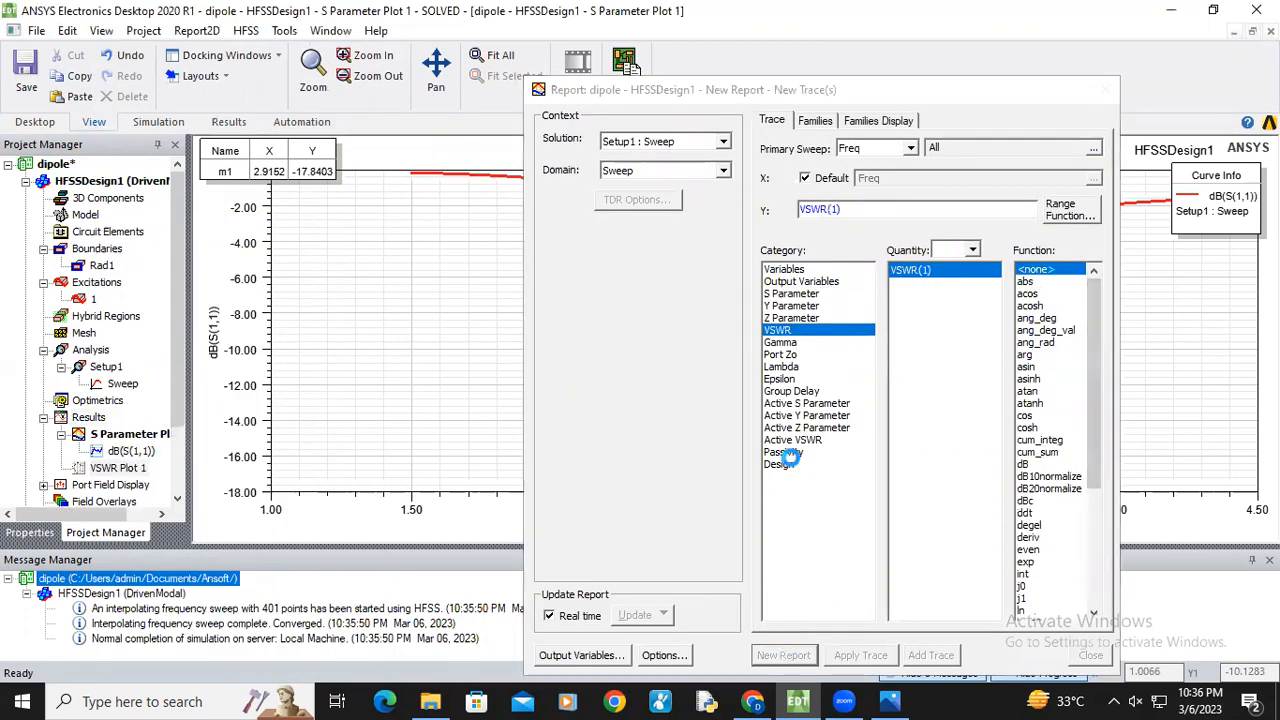
click(1099, 97)
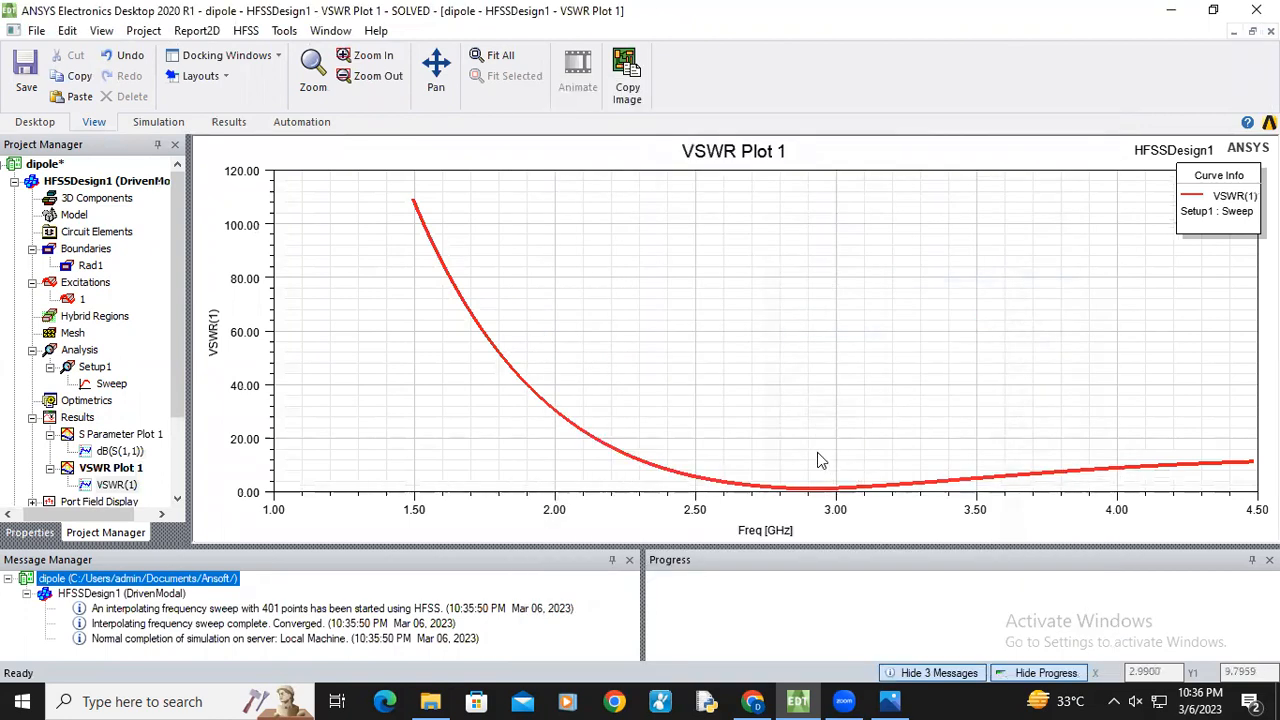
Add a marker near the minimum of the VSWR(1) curve, at about 2.96 GHz
right_click(817, 461)
mouse_move(900, 132)
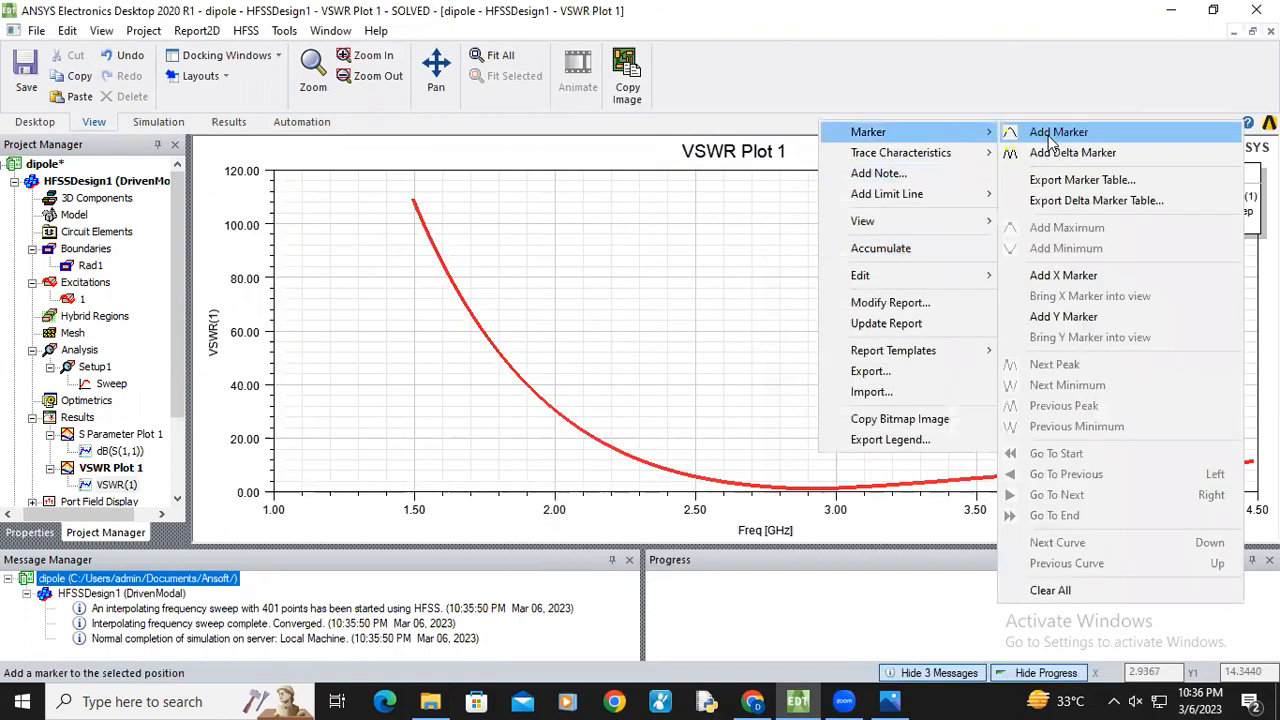
click(1058, 132)
click(815, 484)
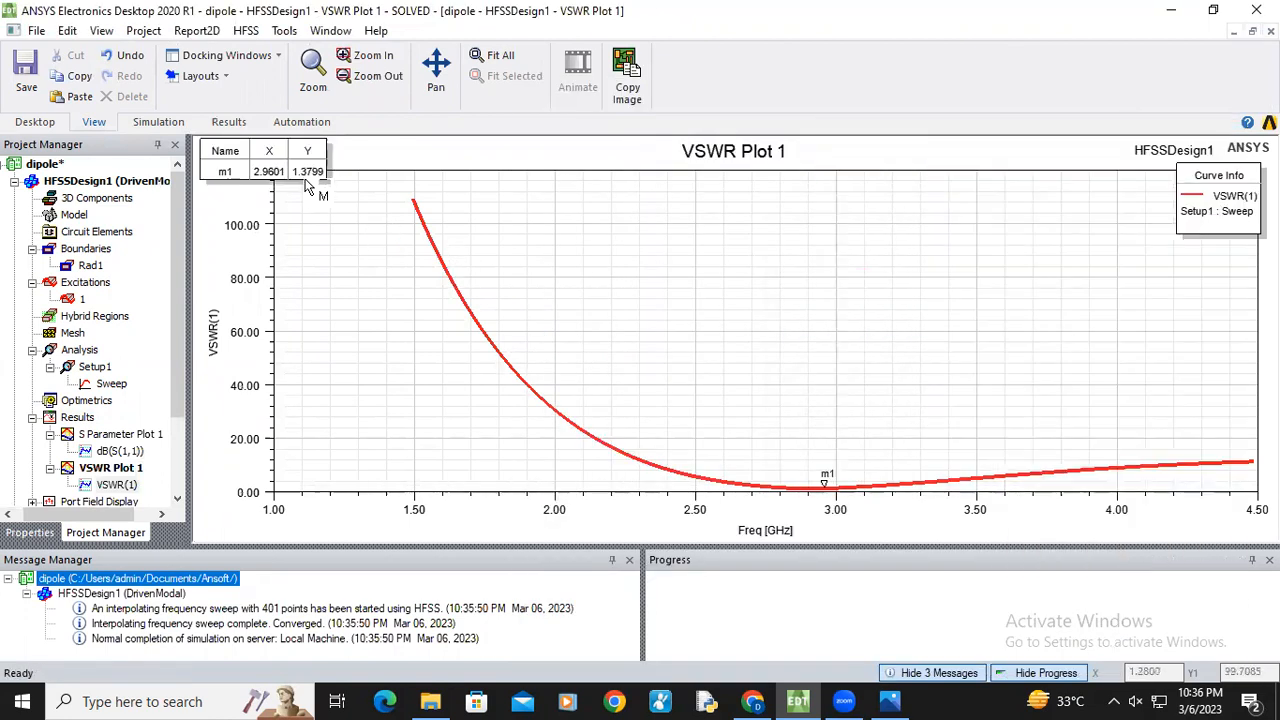
click(78, 418)
right_click(84, 423)
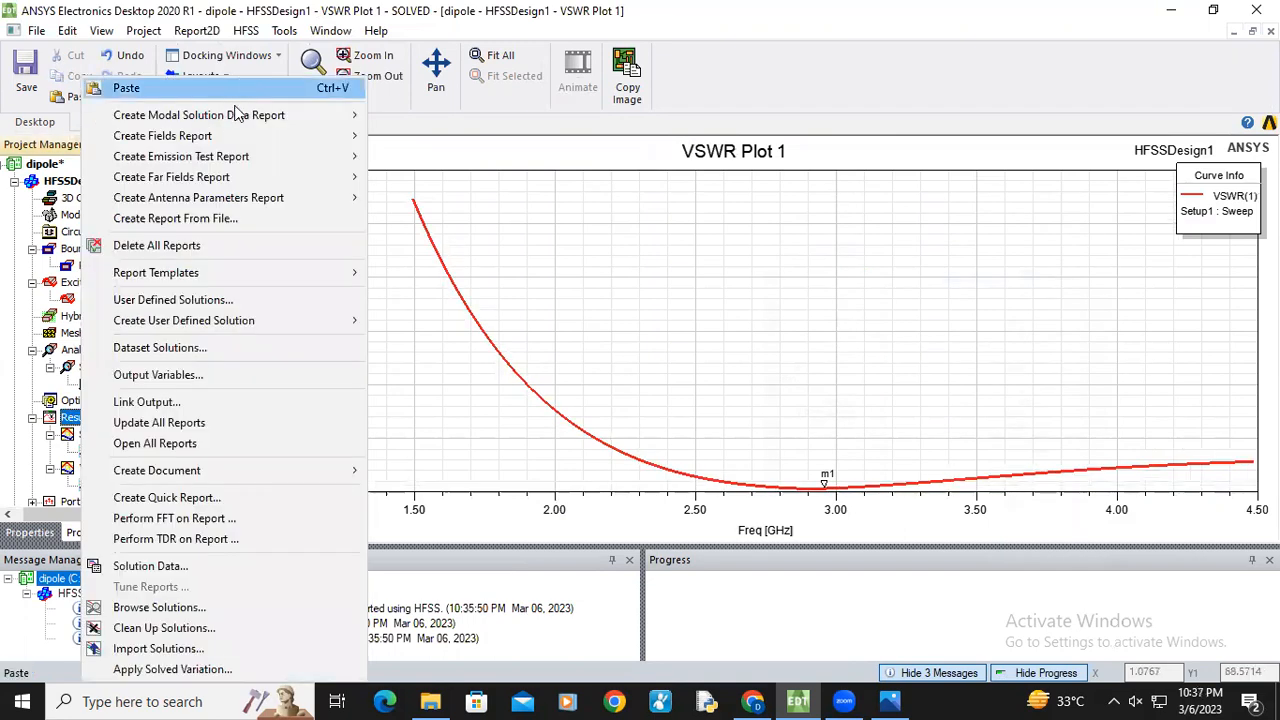
mouse_move(259, 117)
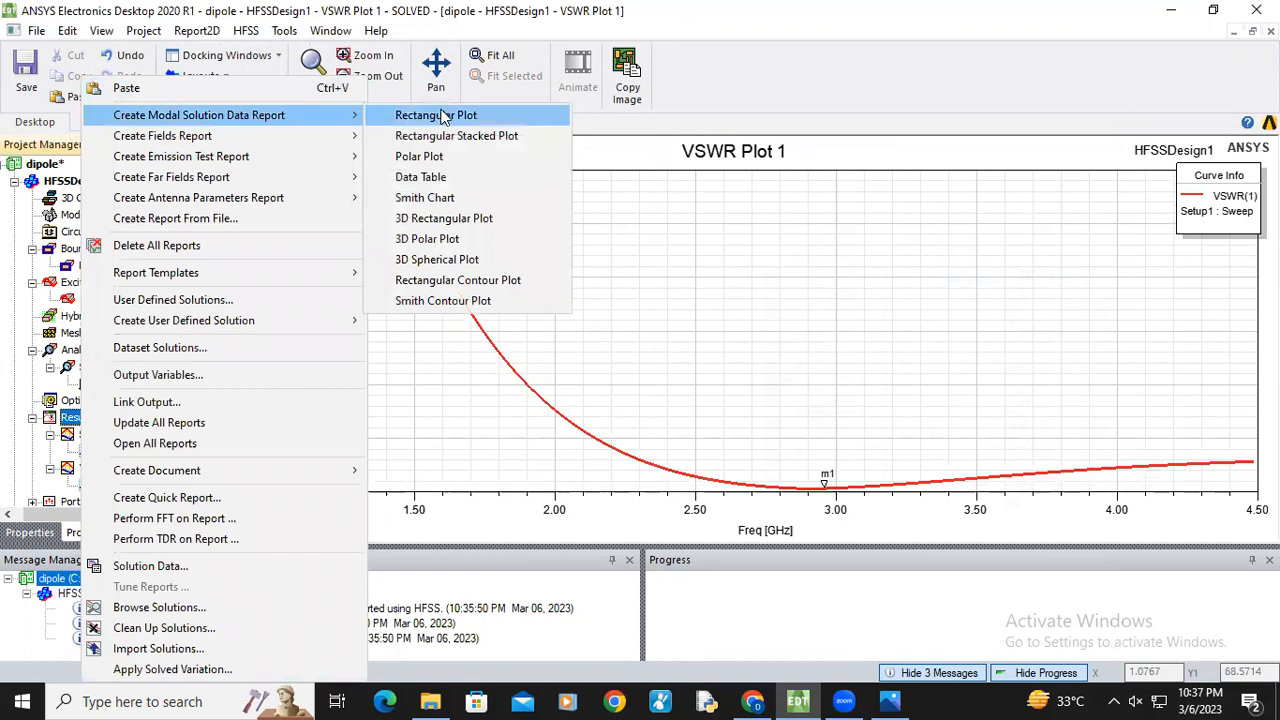
click(458, 239)
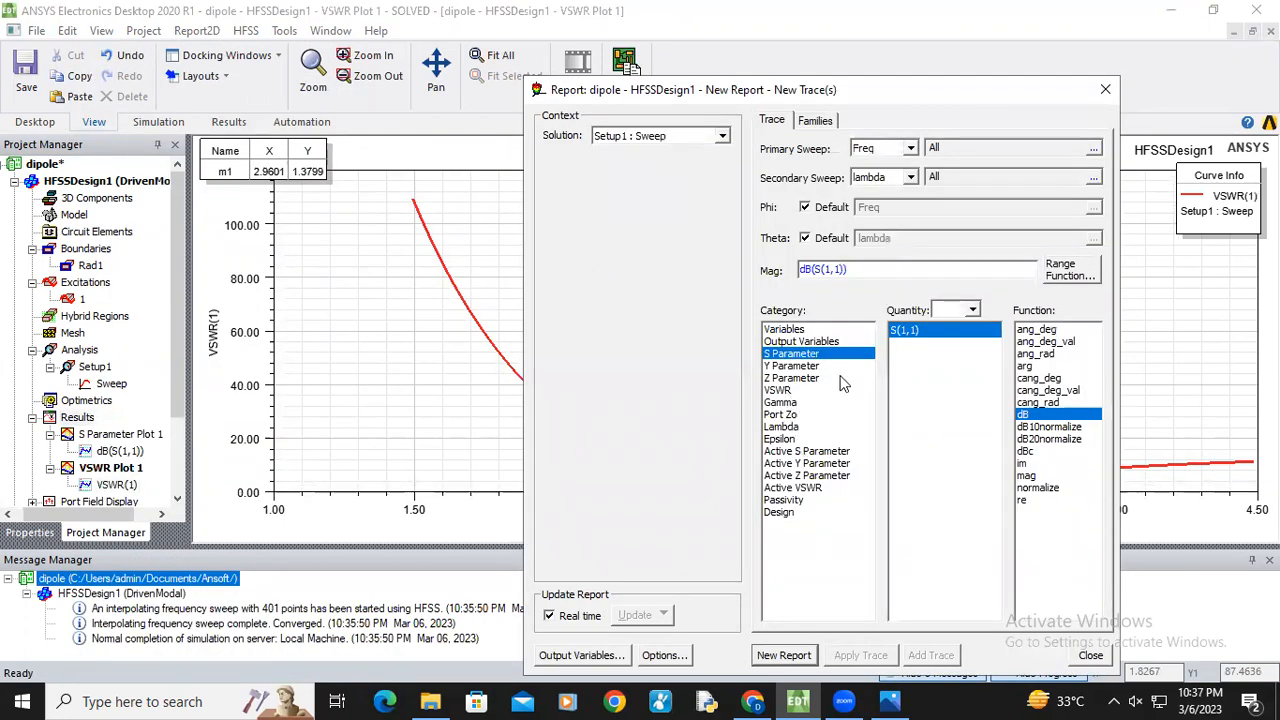
click(1105, 91)
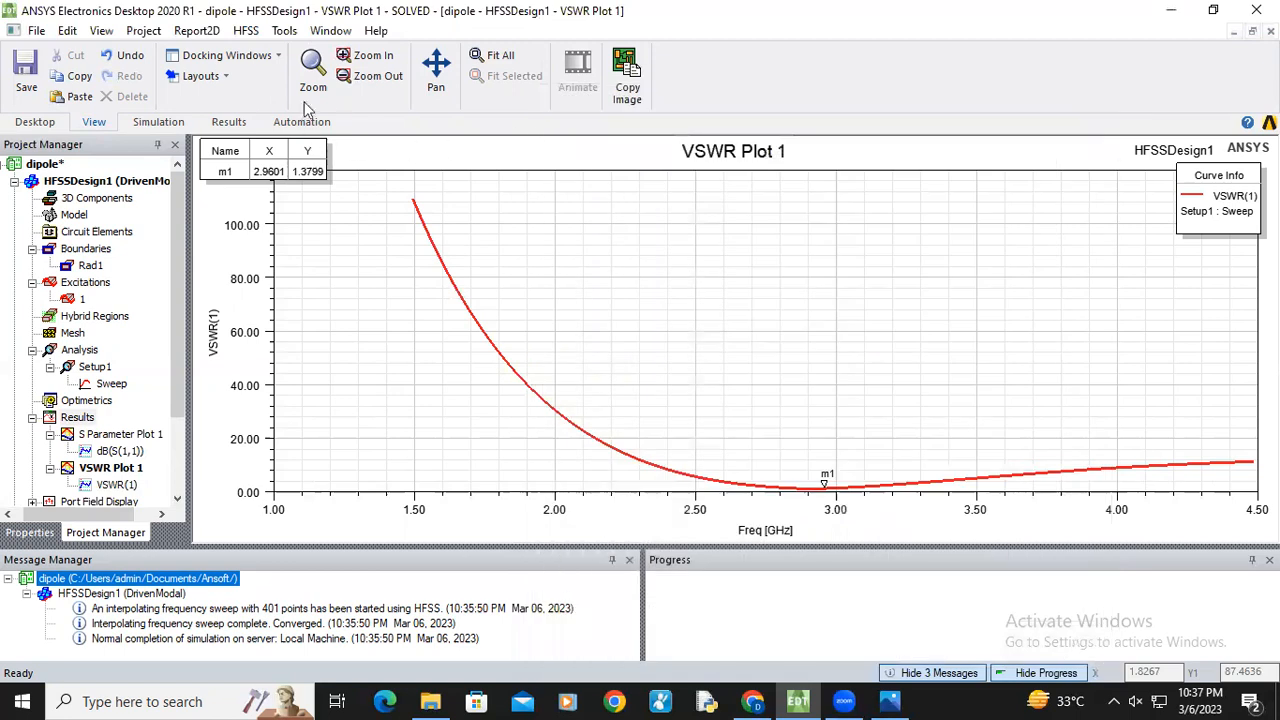
Create a 3D polar far fields plot of GainTotal in dB for Setup1 : LastAdaptive with the 3D geometry
right_click(80, 418)
mouse_move(286, 177)
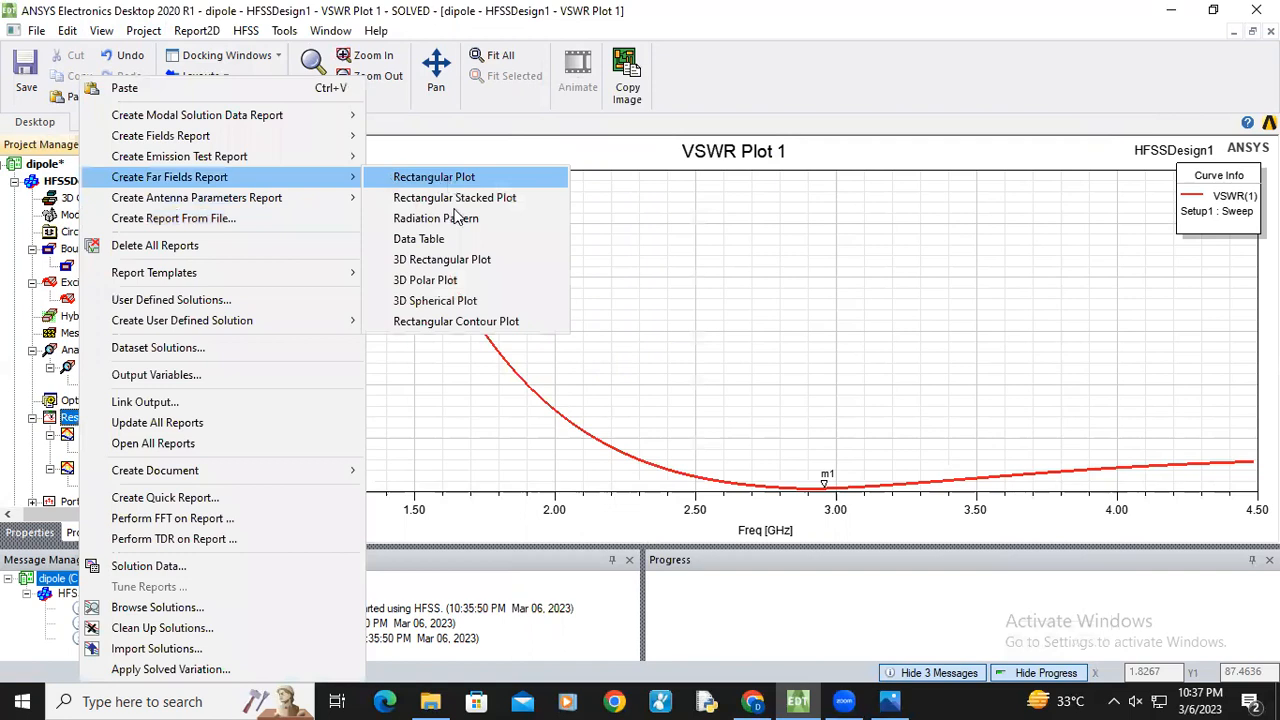
click(441, 280)
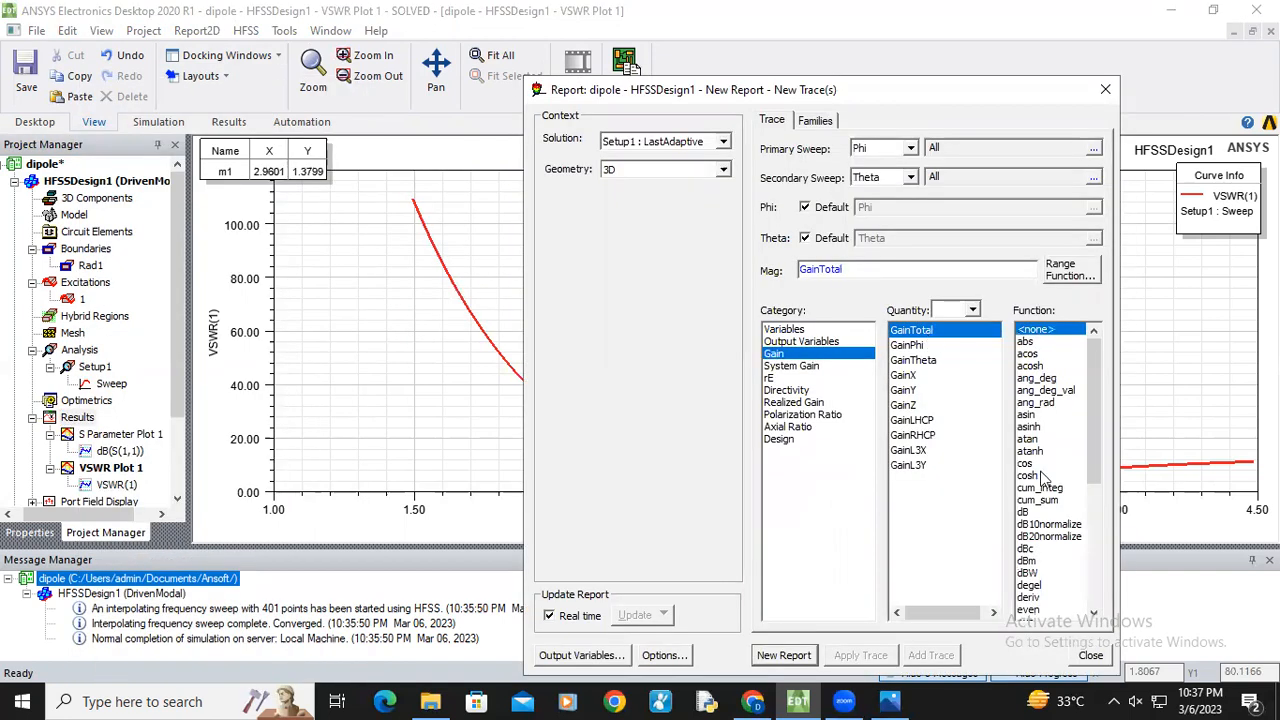
click(1026, 511)
click(784, 655)
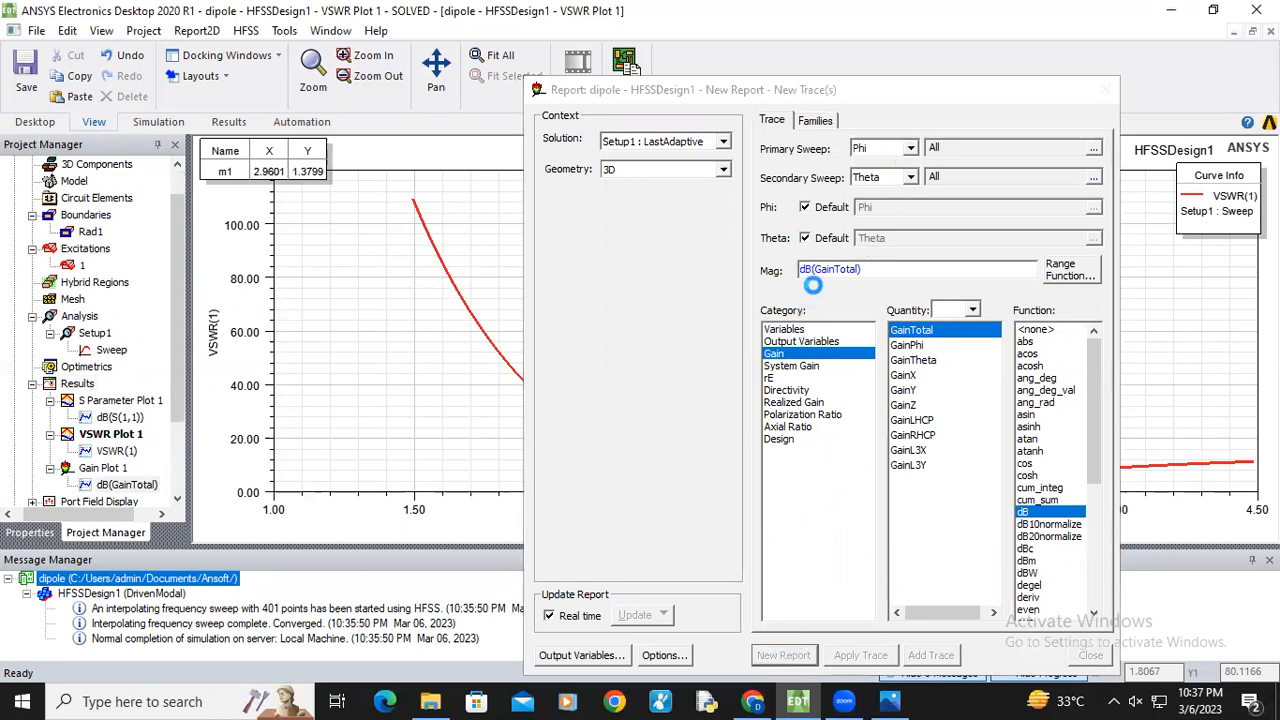
click(1104, 93)
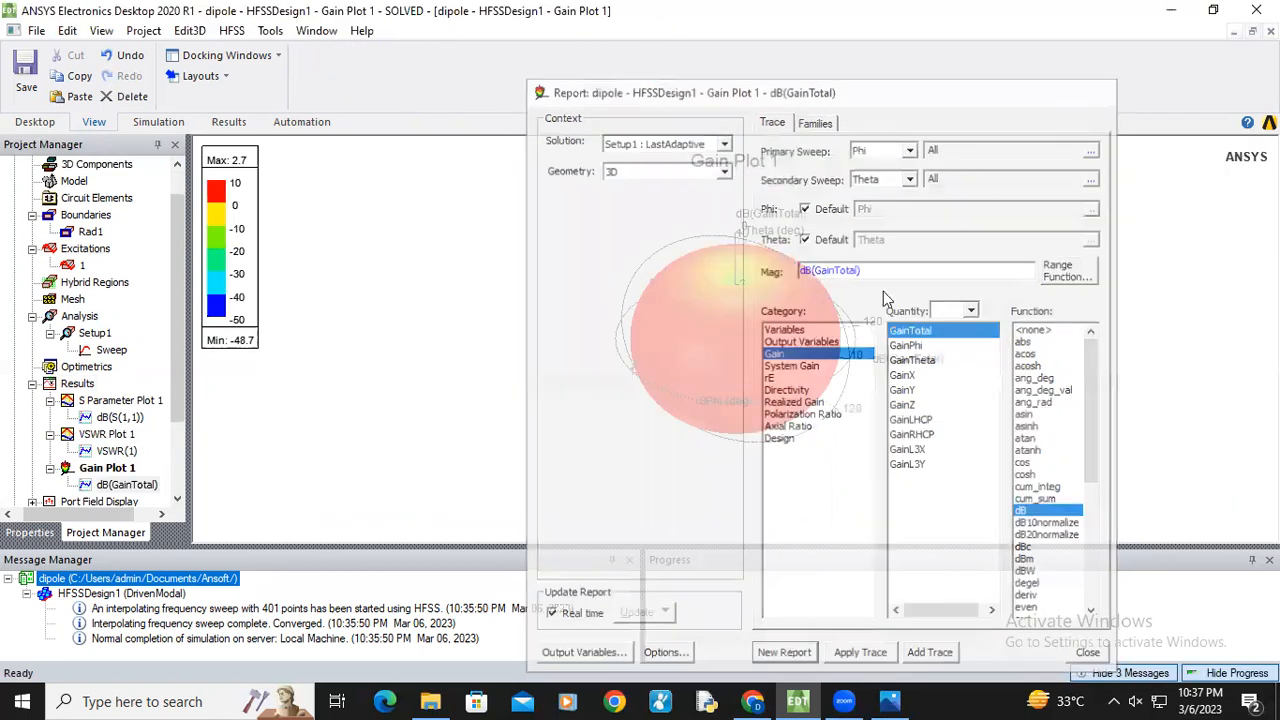
click(486, 72)
drag(680, 290, 665, 320)
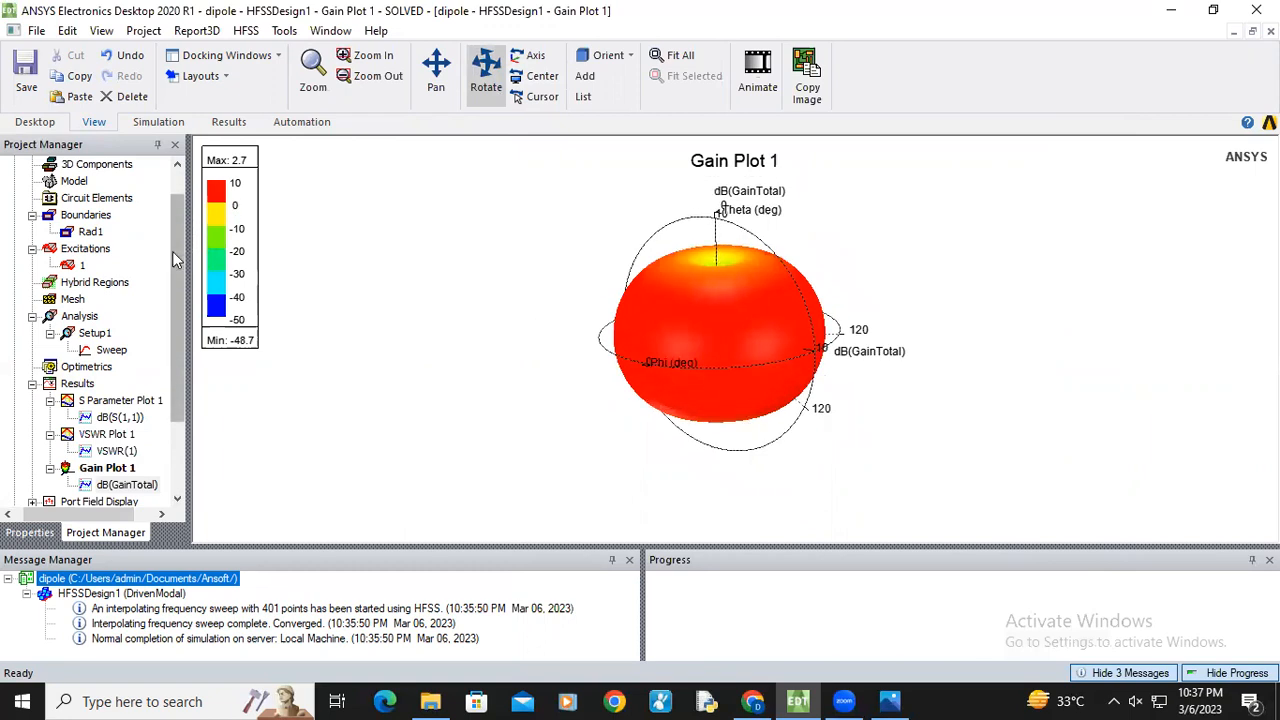
Reopen the 3D modeler of HFSSDesign1 to view the whole dipole model with its air cylinder
drag(177, 251, 175, 220)
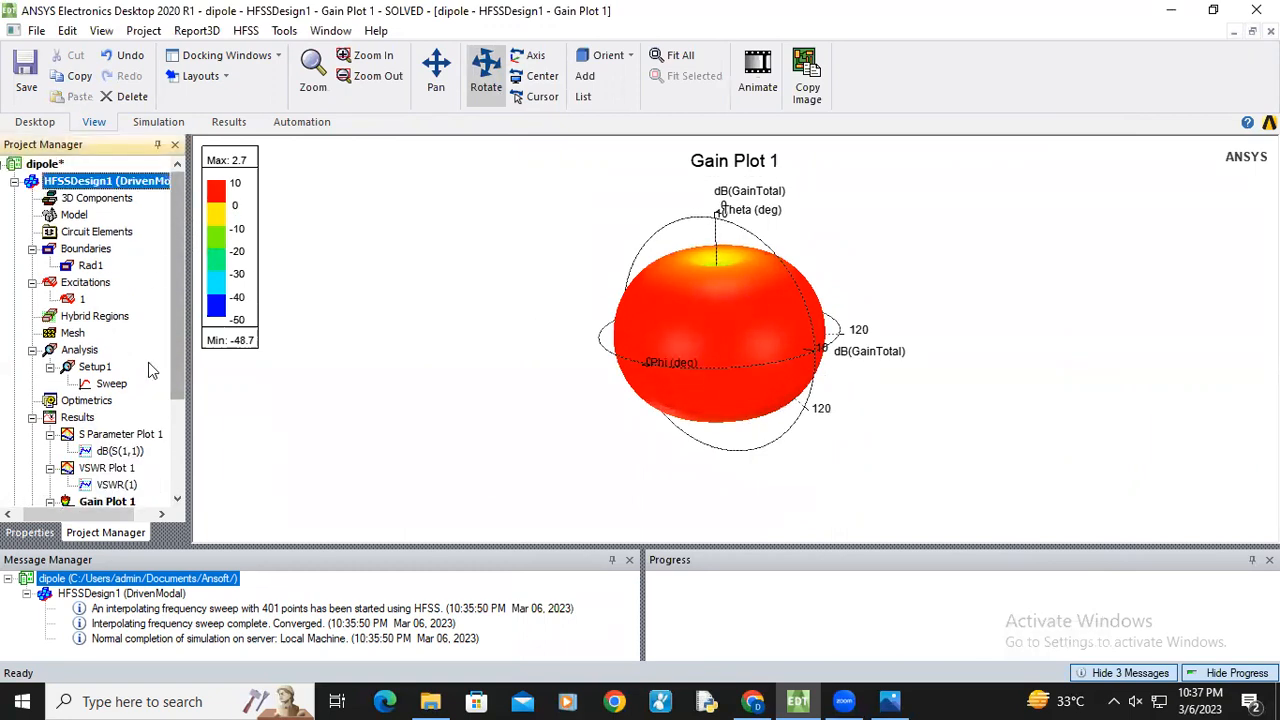
drag(176, 369, 172, 414)
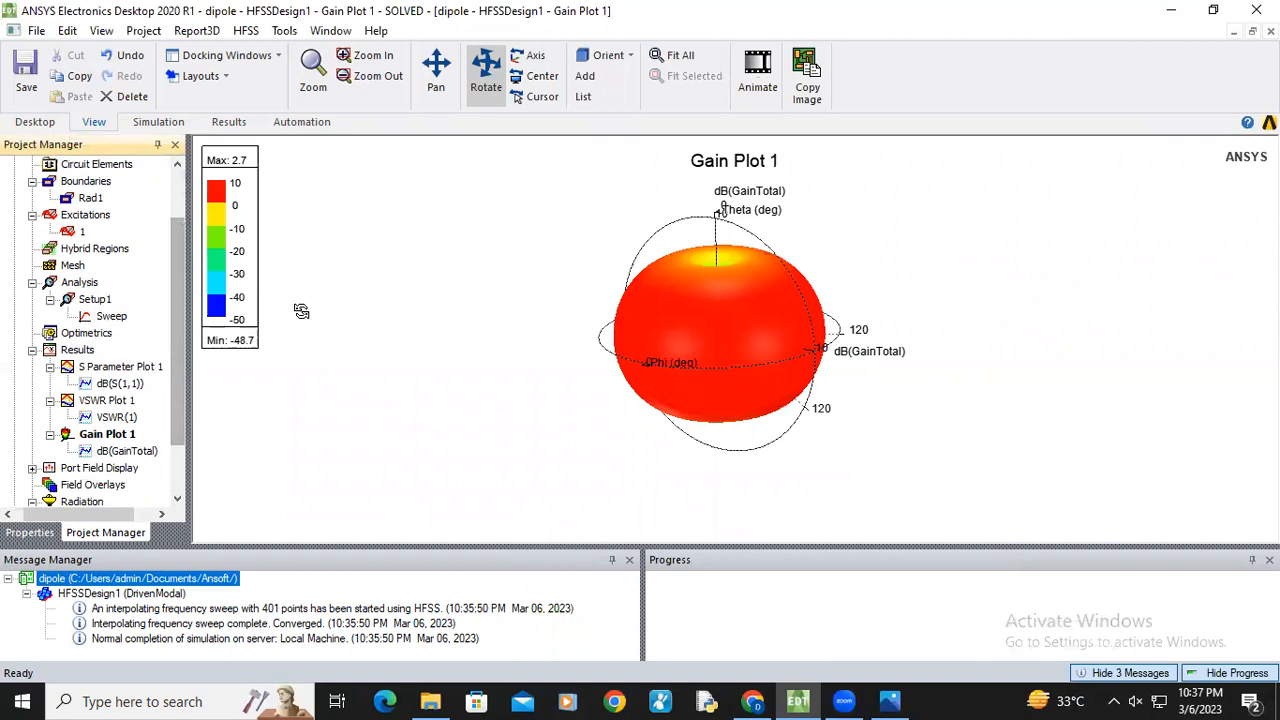
drag(175, 256, 180, 190)
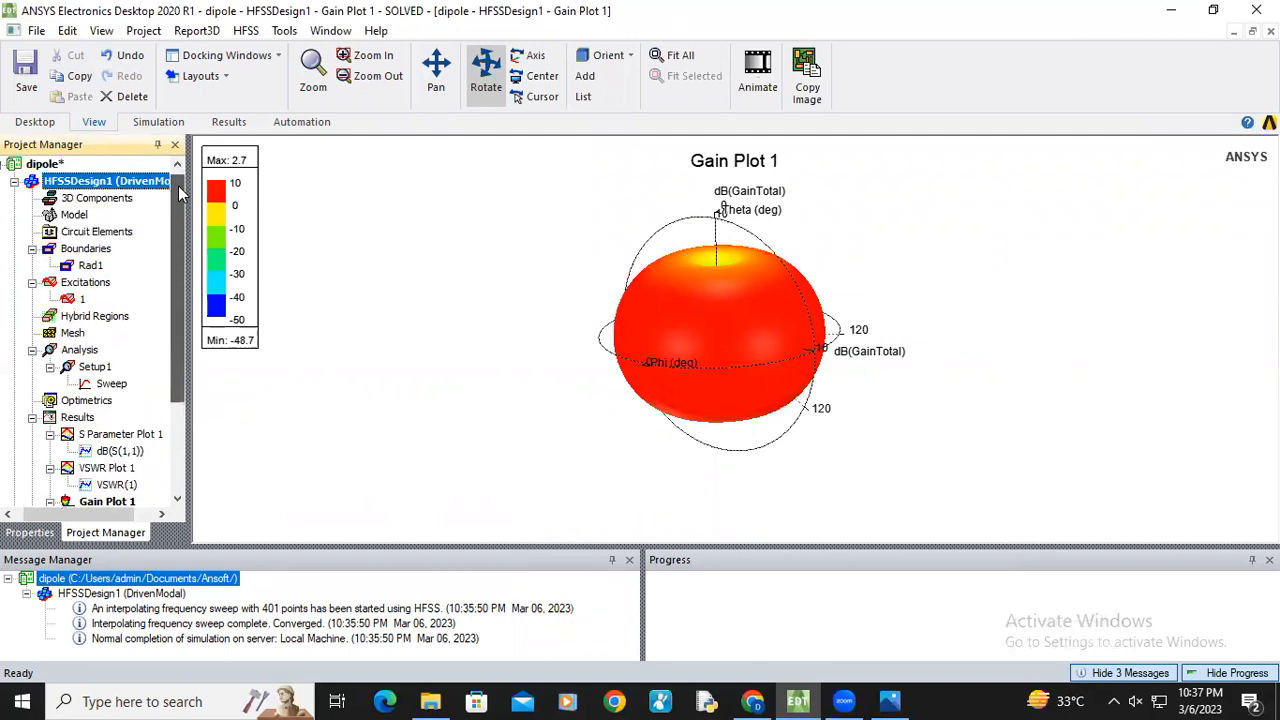
double_click(98, 184)
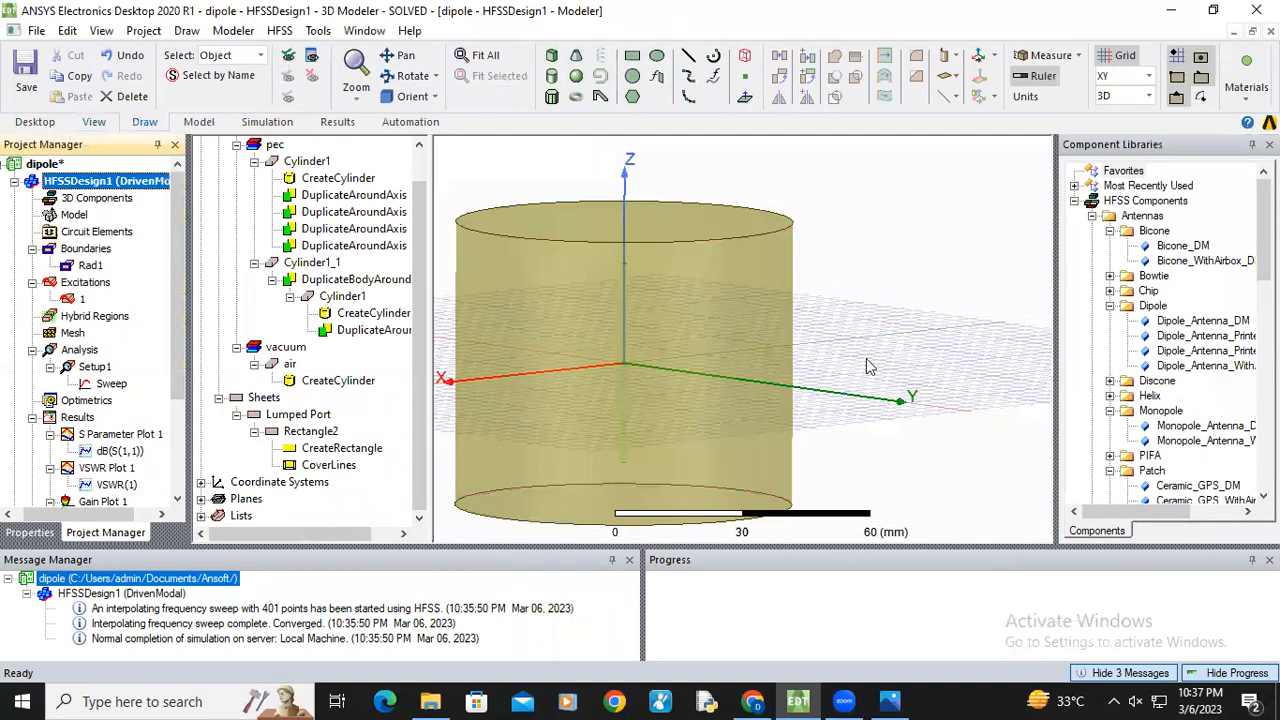
click(866, 370)
scroll(824, 402, down, 4)
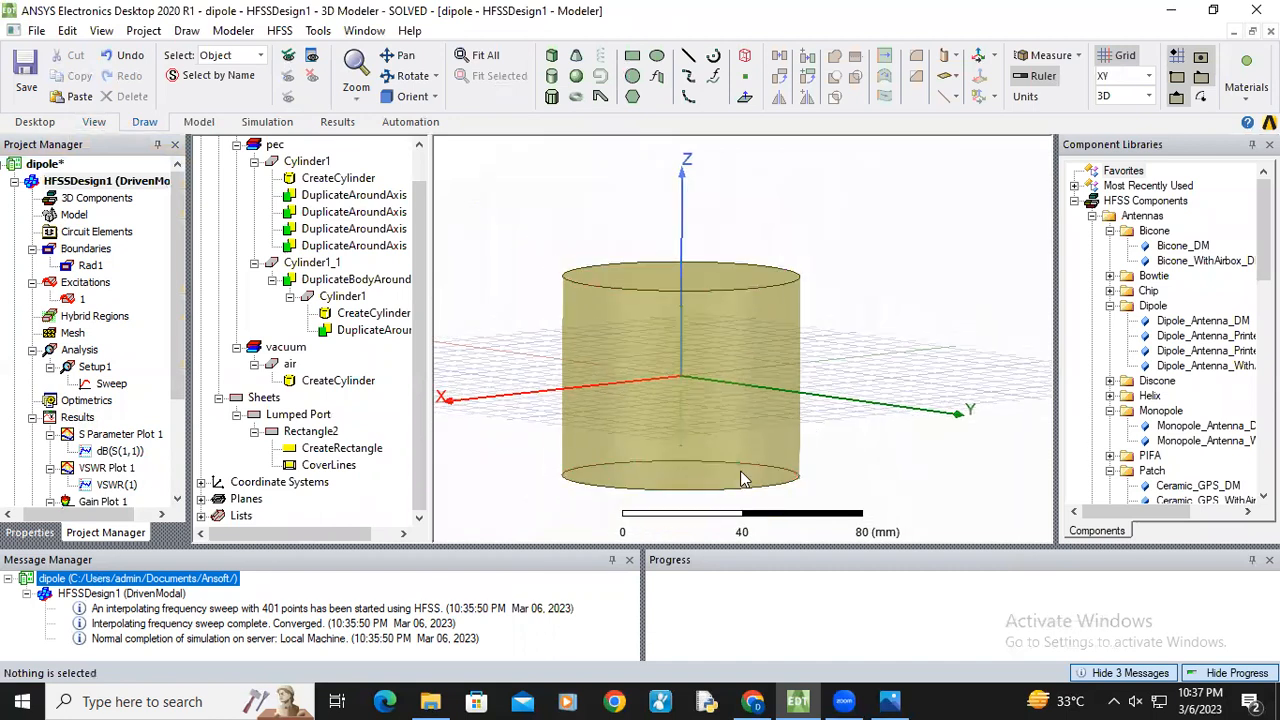